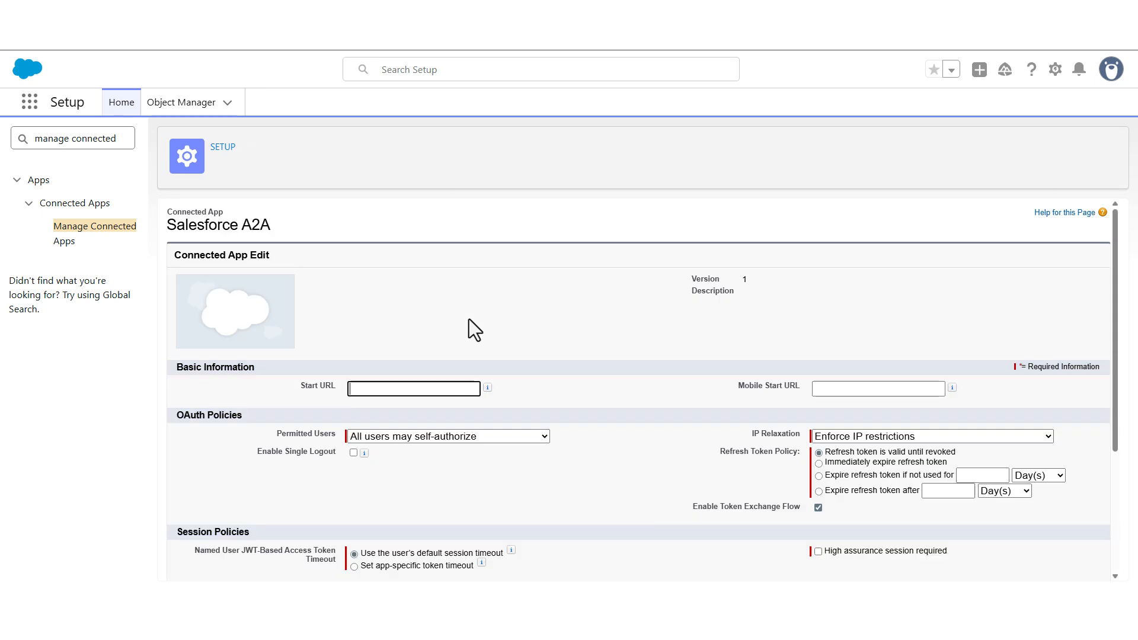
- Choose the Run As user for the Salesforce A2A connected app's Client Credentials Flow and save the policies
{"action": "scroll", "coordinate": [470, 325], "scroll_direction": "down", "scroll_amount": 3}
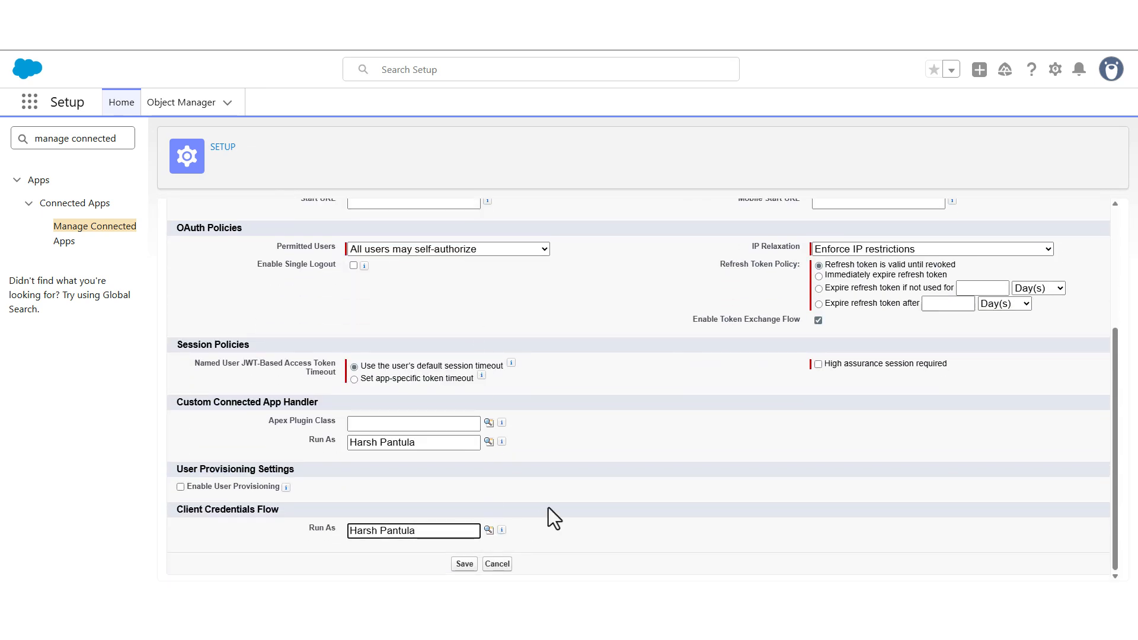
{"action": "left_click", "coordinate": [488, 530]}
{"action": "left_click", "coordinate": [323, 433]}
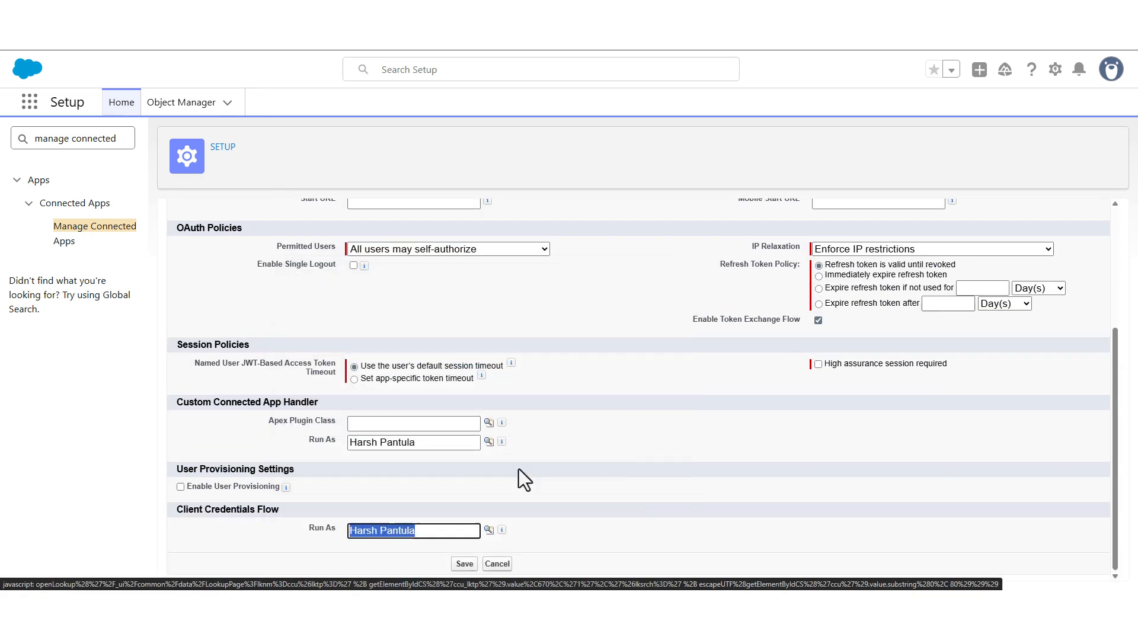
{"action": "left_click", "coordinate": [465, 564]}
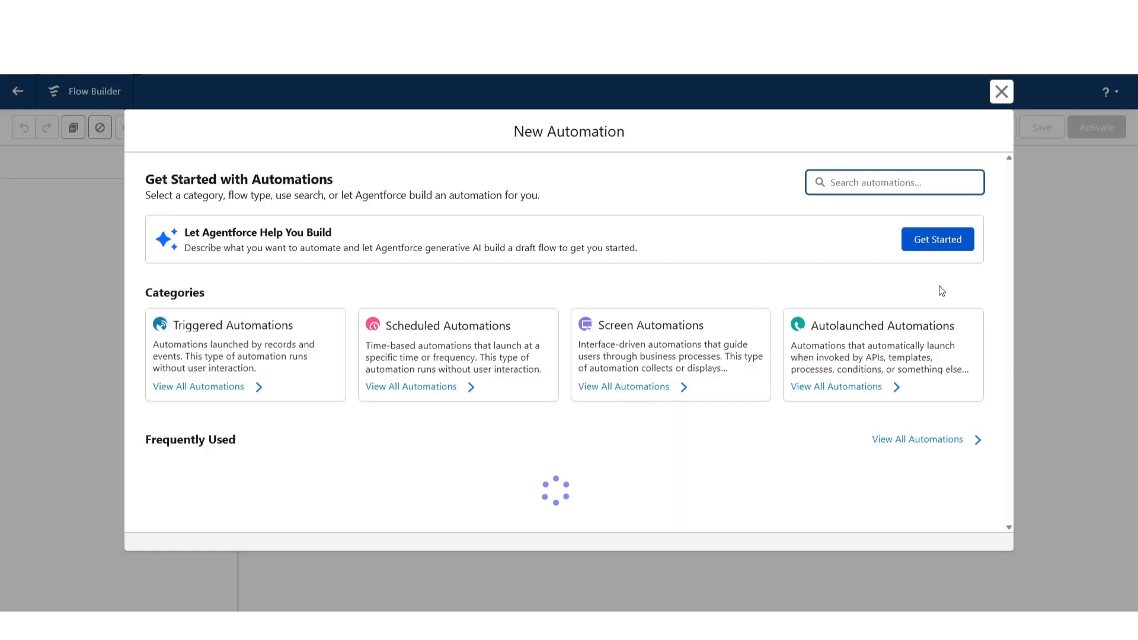
- Create a new autolaunched flow and show its resource toolbox
{"action": "left_click", "coordinate": [889, 349]}
{"action": "left_click", "coordinate": [335, 309]}
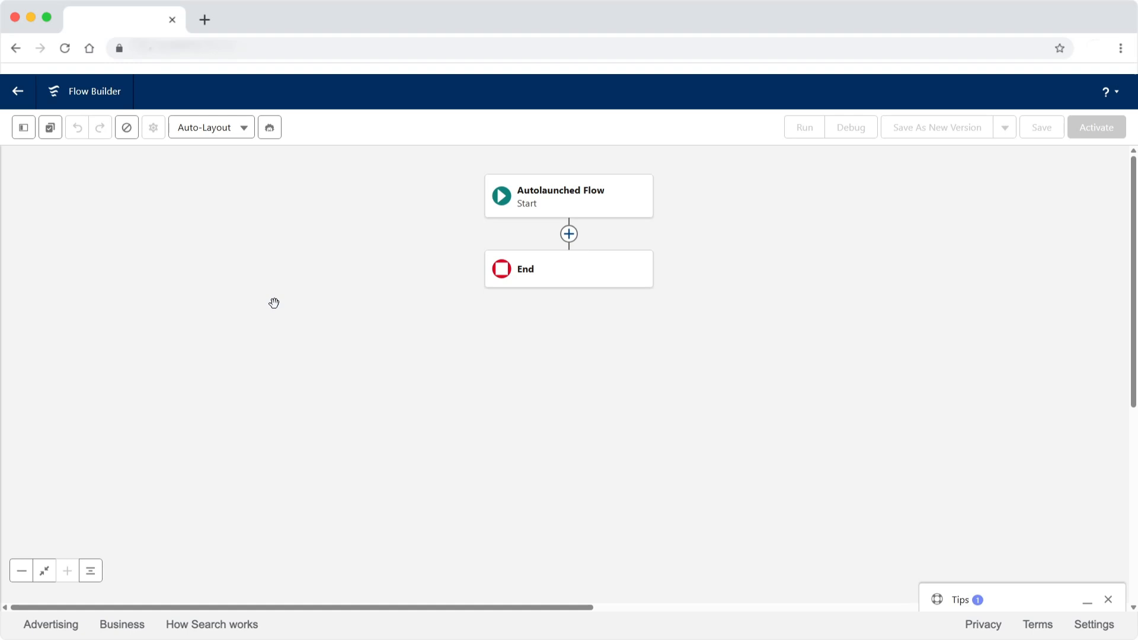
{"action": "left_click", "coordinate": [24, 127]}
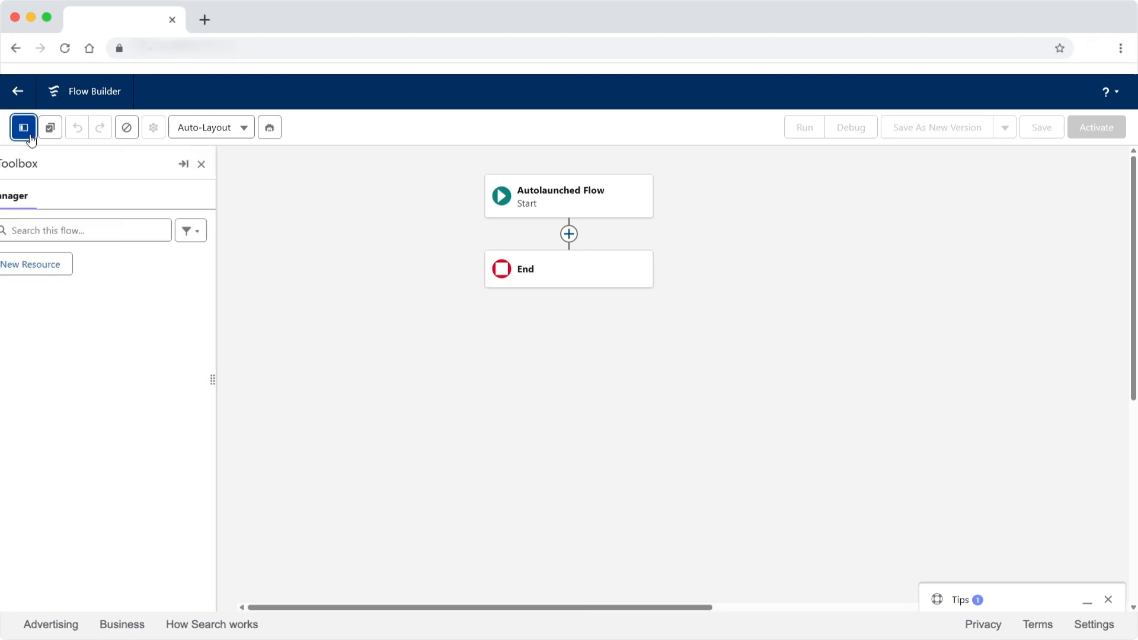
- Create a Text variable named agentId that is available for input
{"action": "left_click", "coordinate": [54, 264]}
{"action": "left_click", "coordinate": [363, 281]}
{"action": "left_click", "coordinate": [370, 306]}
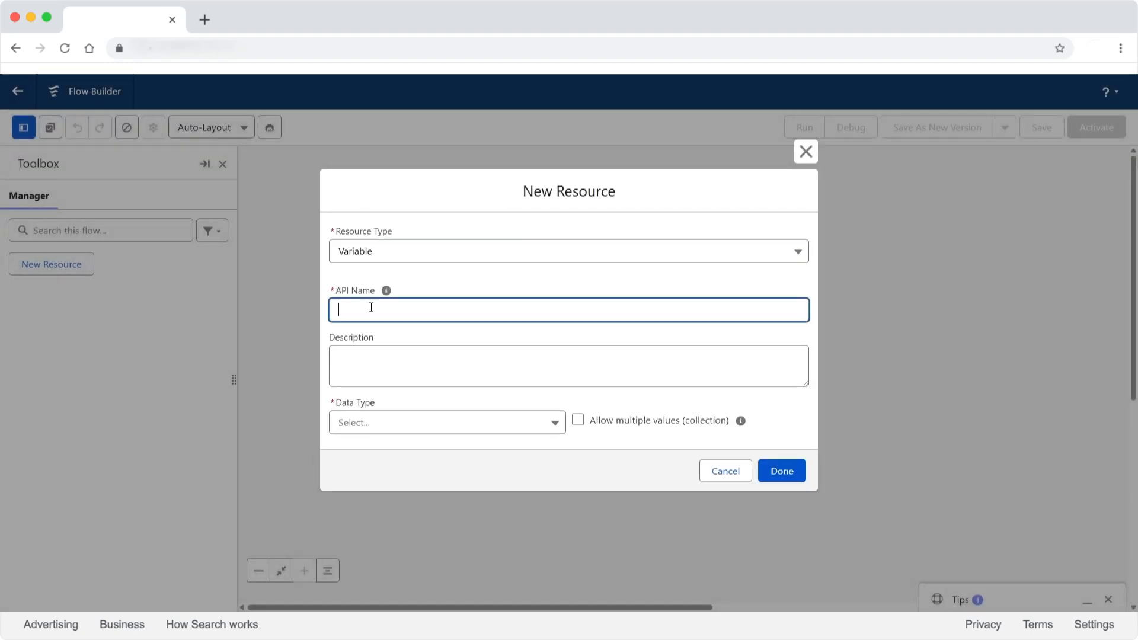
{"action": "left_click", "coordinate": [465, 425]}
{"action": "left_click", "coordinate": [429, 133]}
{"action": "left_click", "coordinate": [335, 462]}
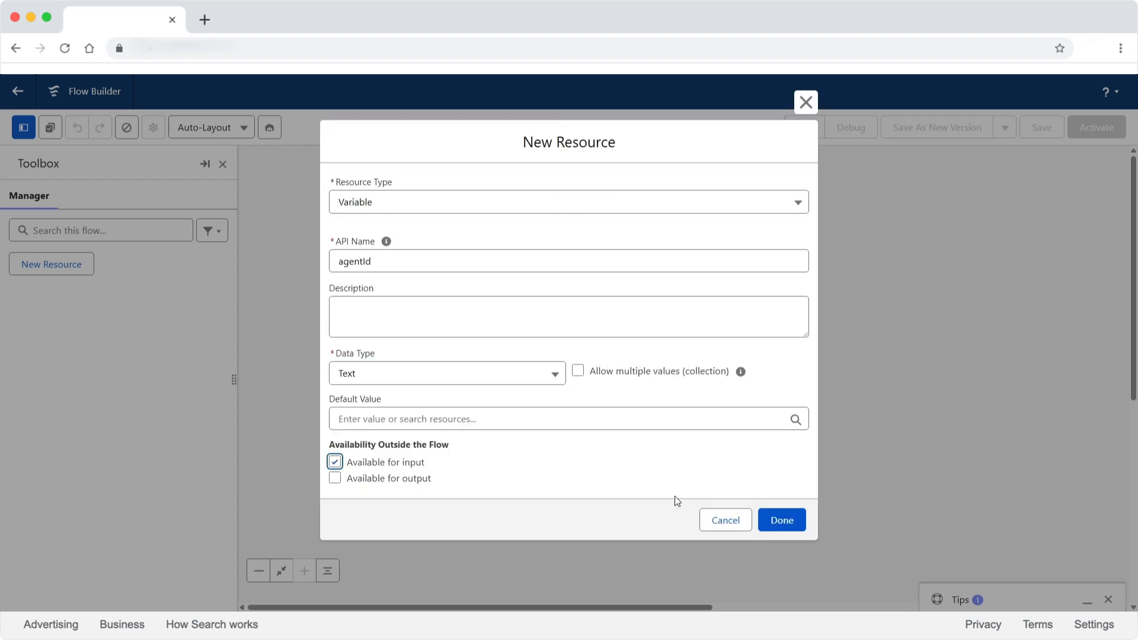
{"action": "left_click", "coordinate": [780, 520]}
- Create a Text variable named sessionId that is available for both input and output
{"action": "left_click", "coordinate": [63, 273]}
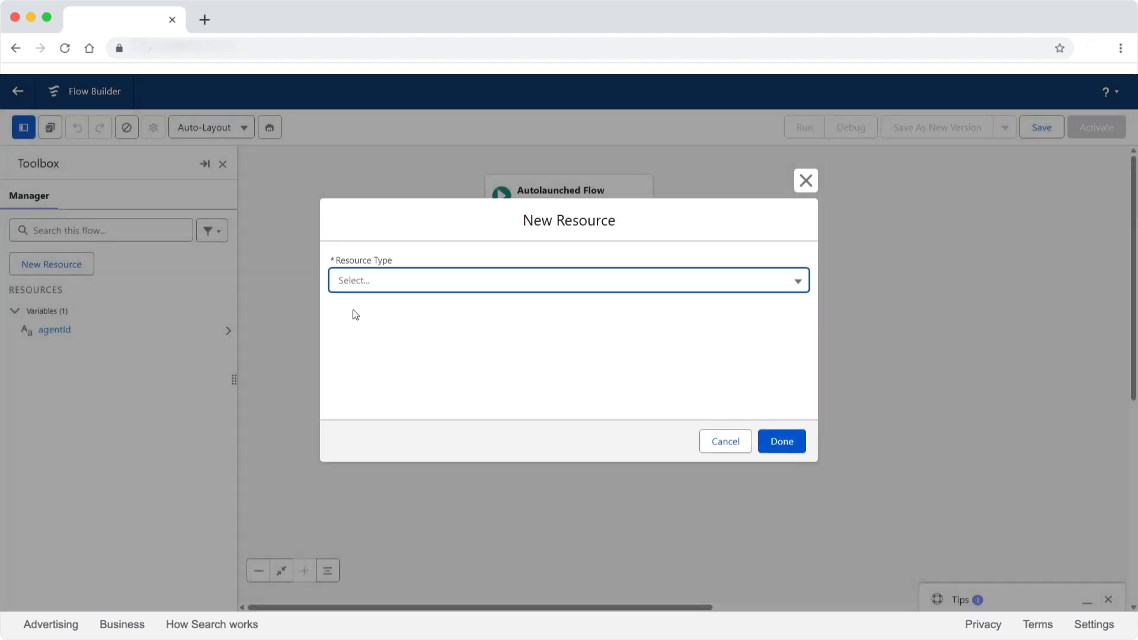
{"action": "left_click", "coordinate": [381, 280]}
{"action": "left_click", "coordinate": [383, 308]}
{"action": "left_click", "coordinate": [386, 310]}
{"action": "type", "text": "sessionId"}
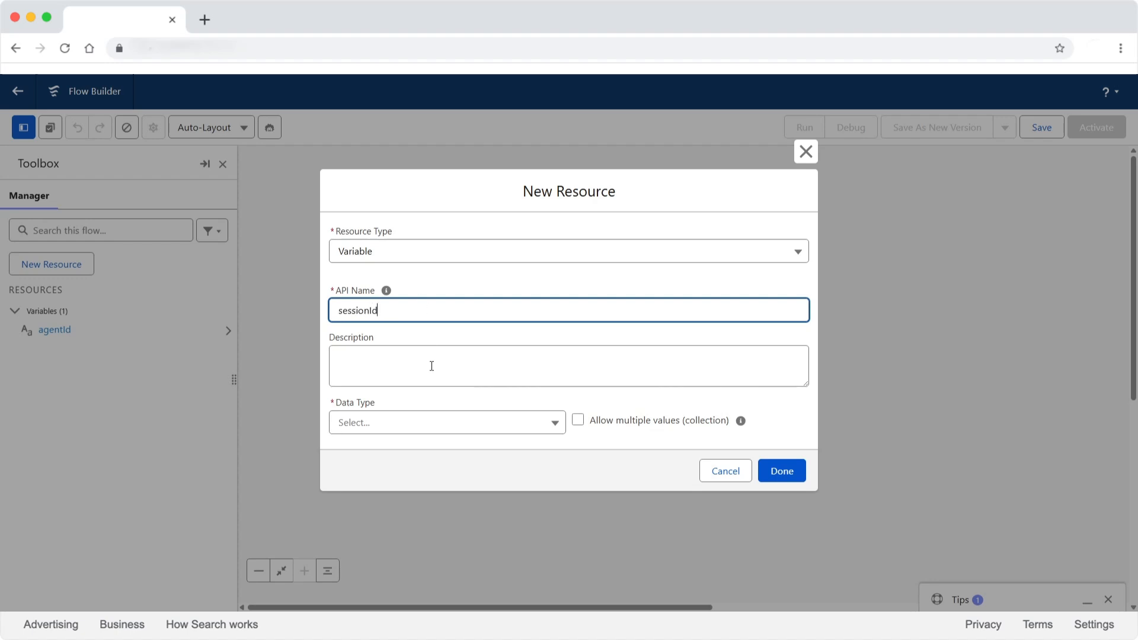
{"action": "left_click", "coordinate": [438, 421]}
{"action": "left_click", "coordinate": [402, 142]}
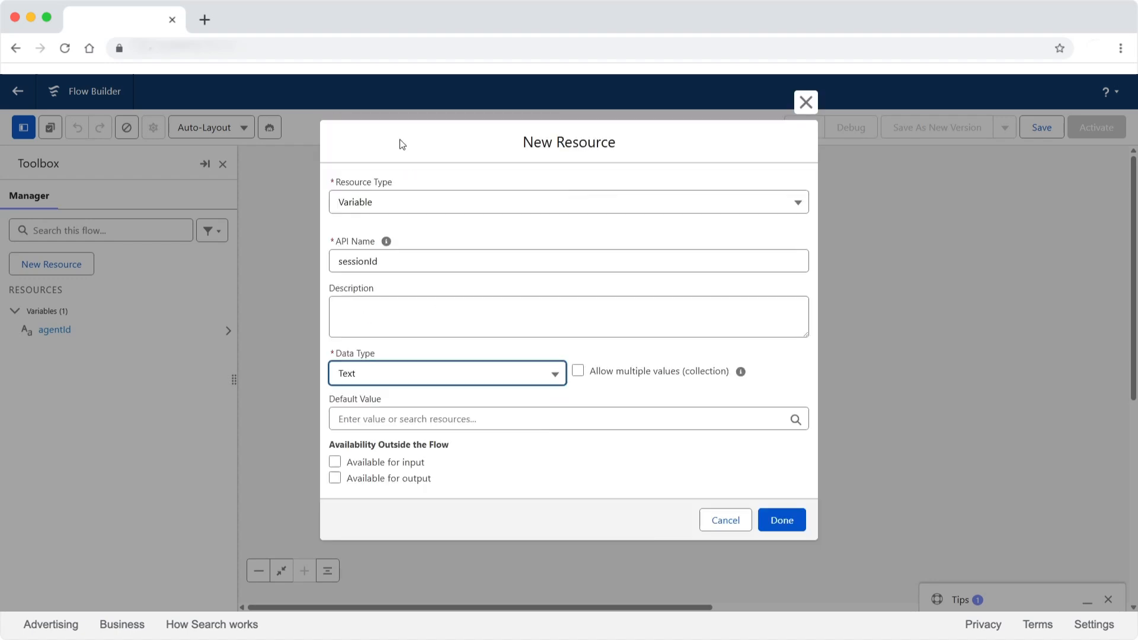
{"action": "left_click", "coordinate": [336, 464]}
{"action": "left_click", "coordinate": [335, 480]}
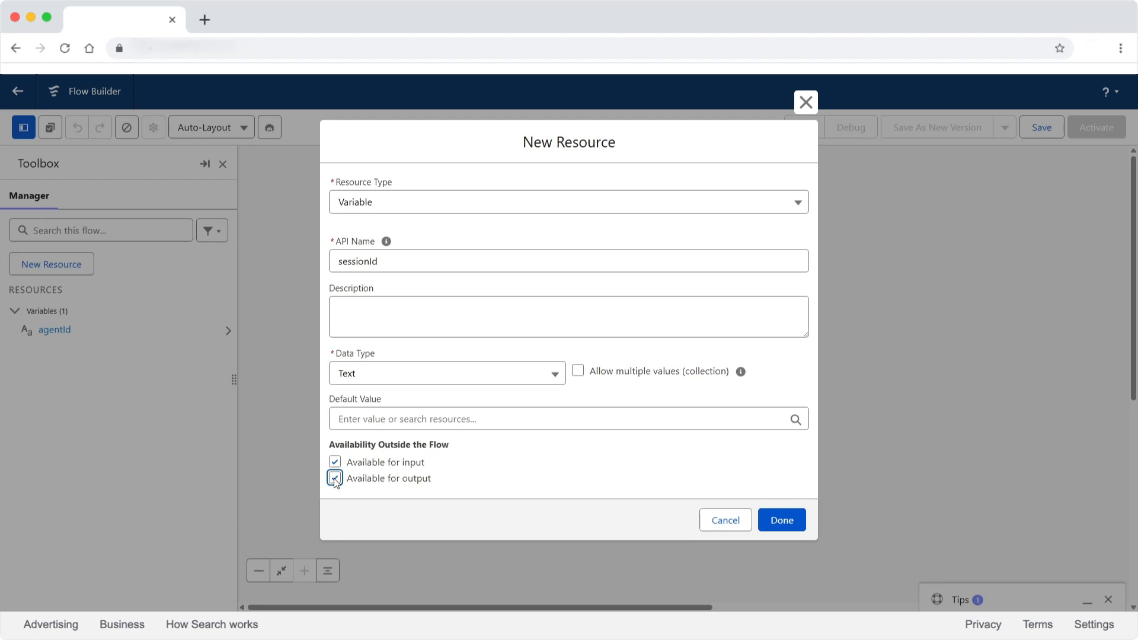
{"action": "left_click", "coordinate": [777, 520]}
- Create a Text variable named clientId that is available for input
{"action": "left_click", "coordinate": [64, 267]}
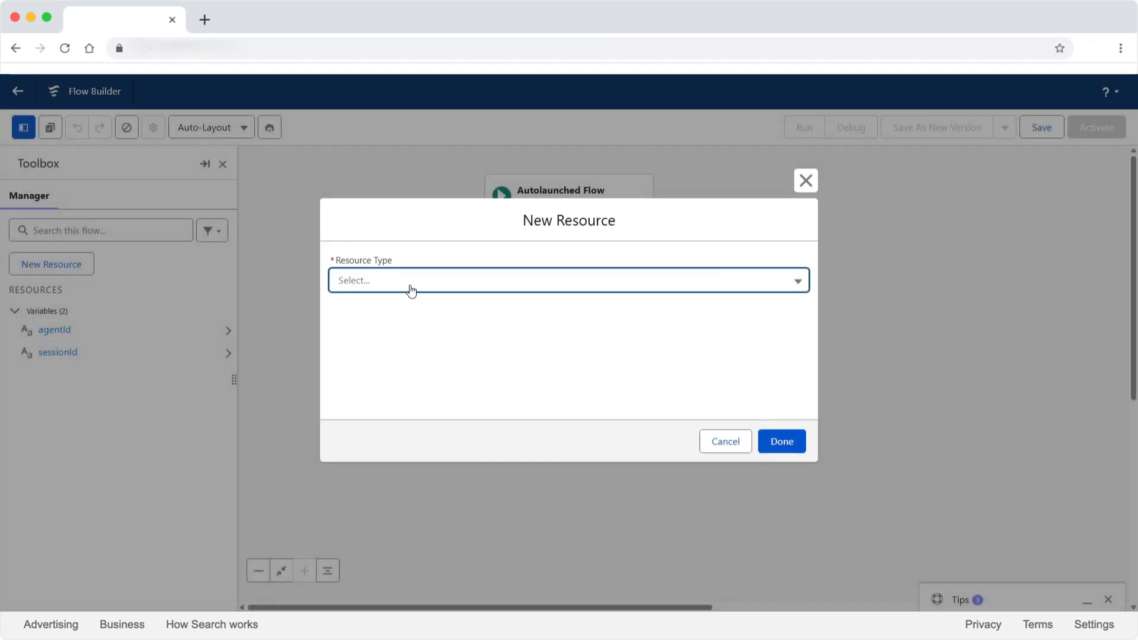
{"action": "left_click", "coordinate": [410, 286]}
{"action": "left_click", "coordinate": [412, 314]}
{"action": "left_click", "coordinate": [411, 311]}
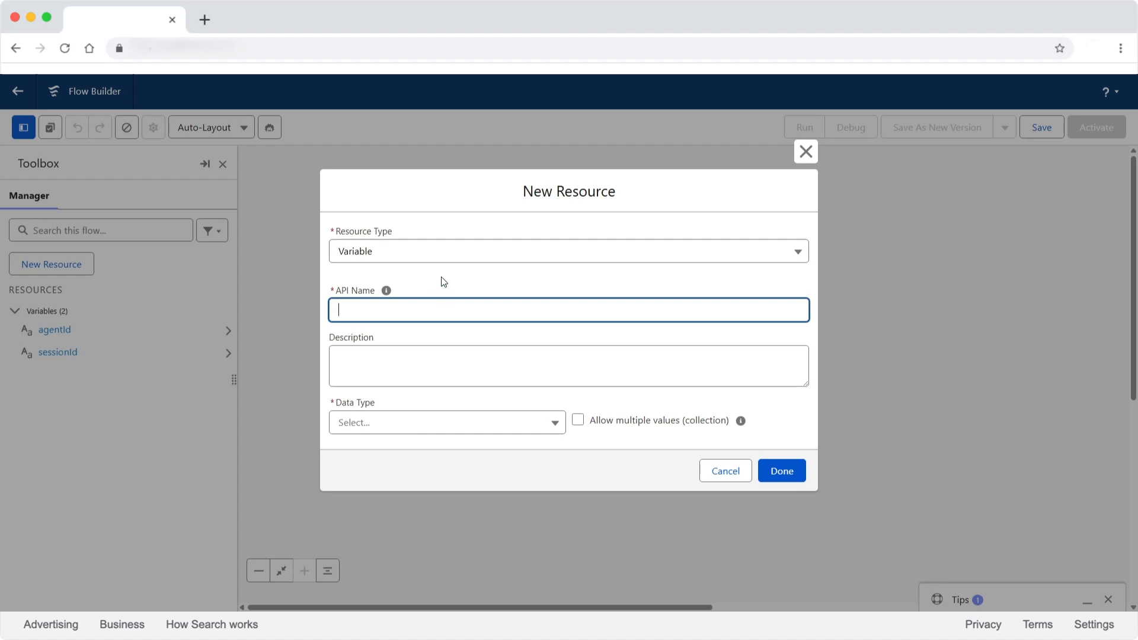
{"action": "type", "text": "clientId"}
{"action": "left_click", "coordinate": [449, 423]}
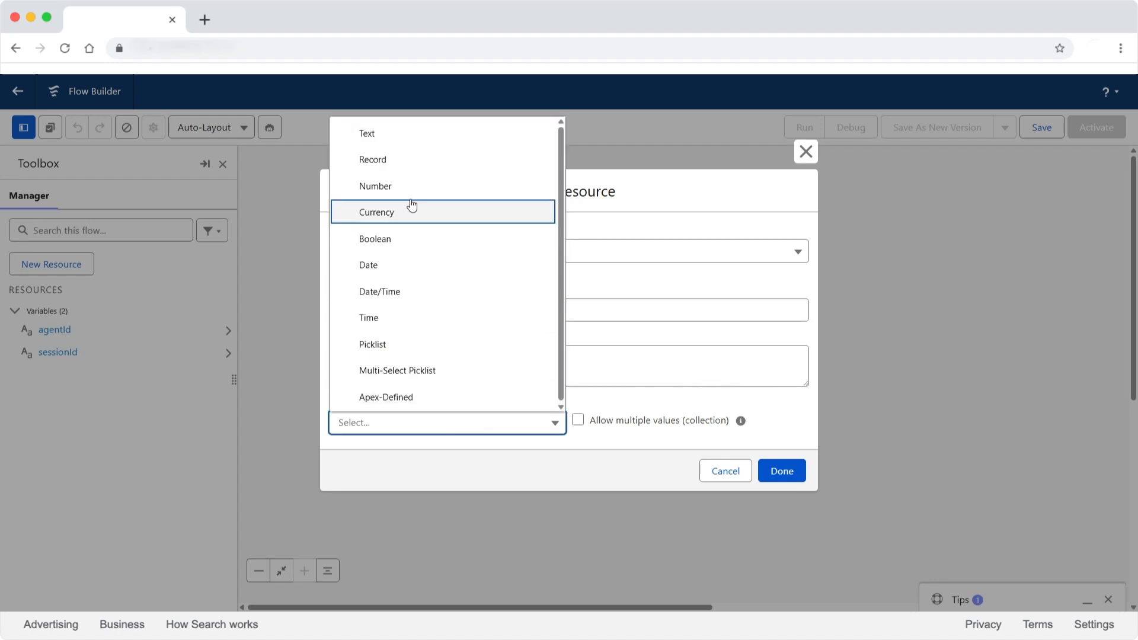
{"action": "left_click", "coordinate": [405, 133]}
{"action": "left_click", "coordinate": [334, 462]}
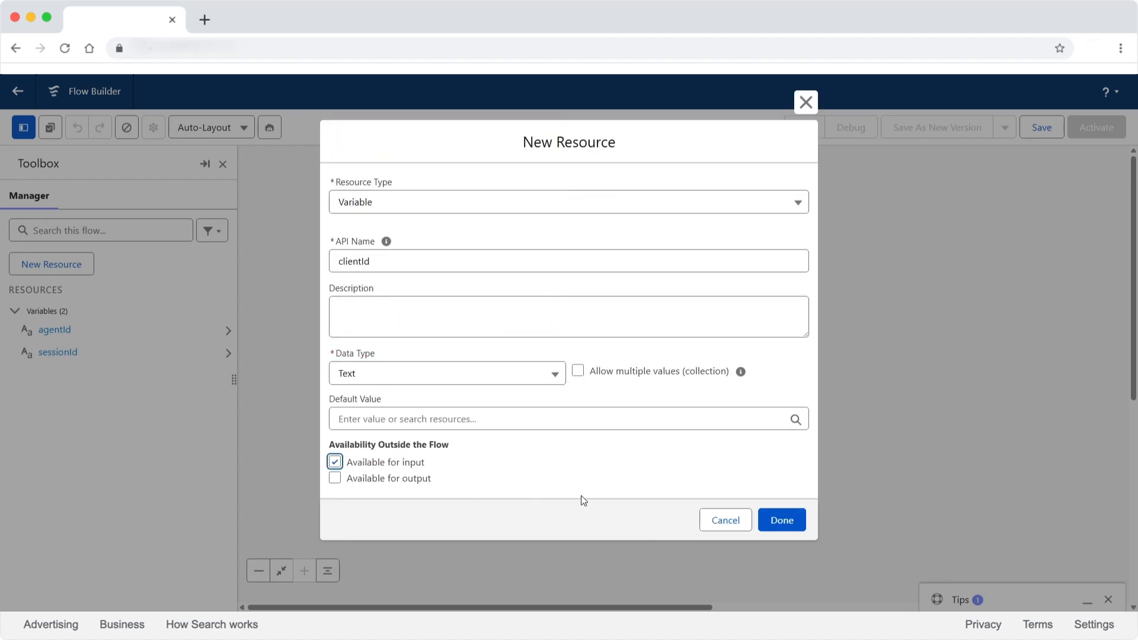
{"action": "left_click", "coordinate": [780, 519]}
- Create a Text variable named domainUrl that is available for input
{"action": "left_click", "coordinate": [69, 270]}
{"action": "left_click", "coordinate": [386, 280]}
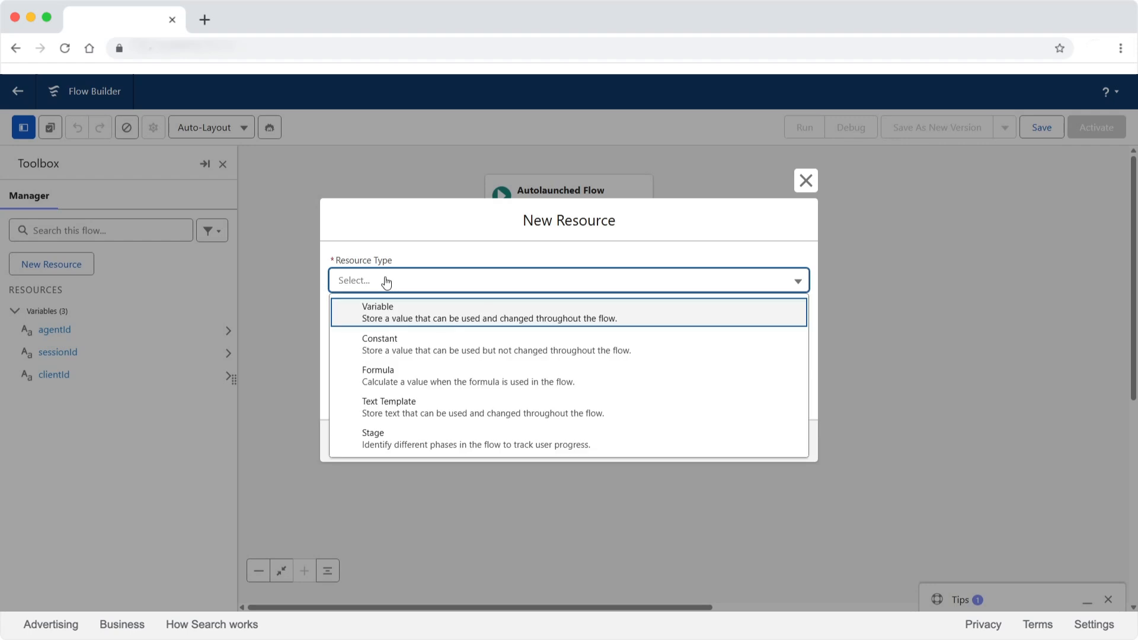
{"action": "left_click", "coordinate": [390, 301]}
{"action": "left_click", "coordinate": [388, 309]}
{"action": "type", "text": "d"}
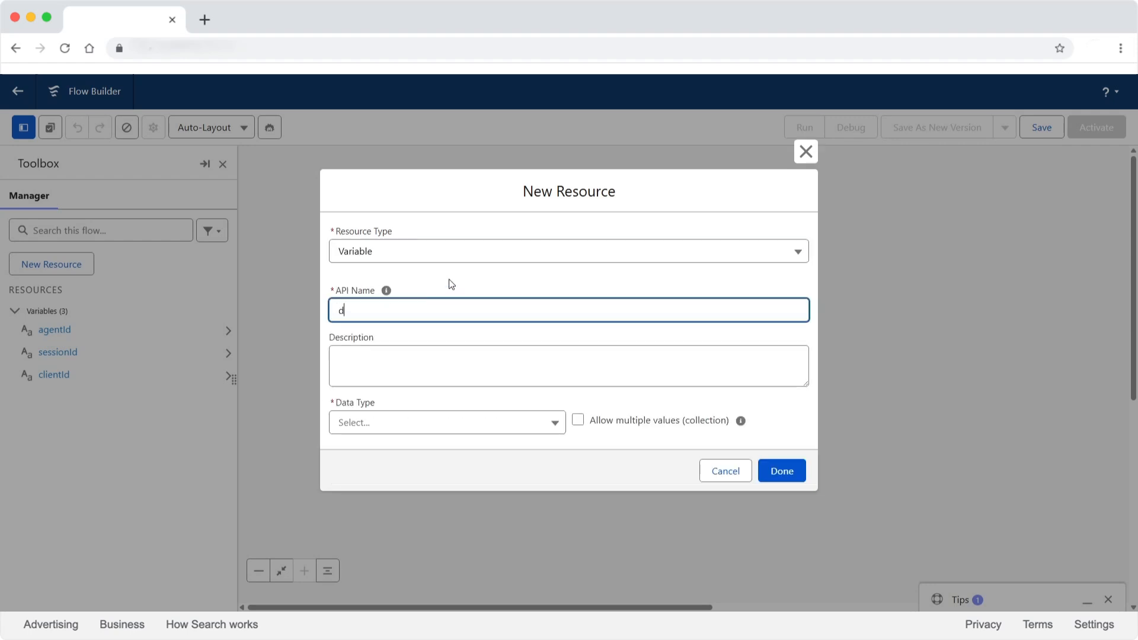
{"action": "type", "text": "omainUrl"}
{"action": "left_click", "coordinate": [474, 423]}
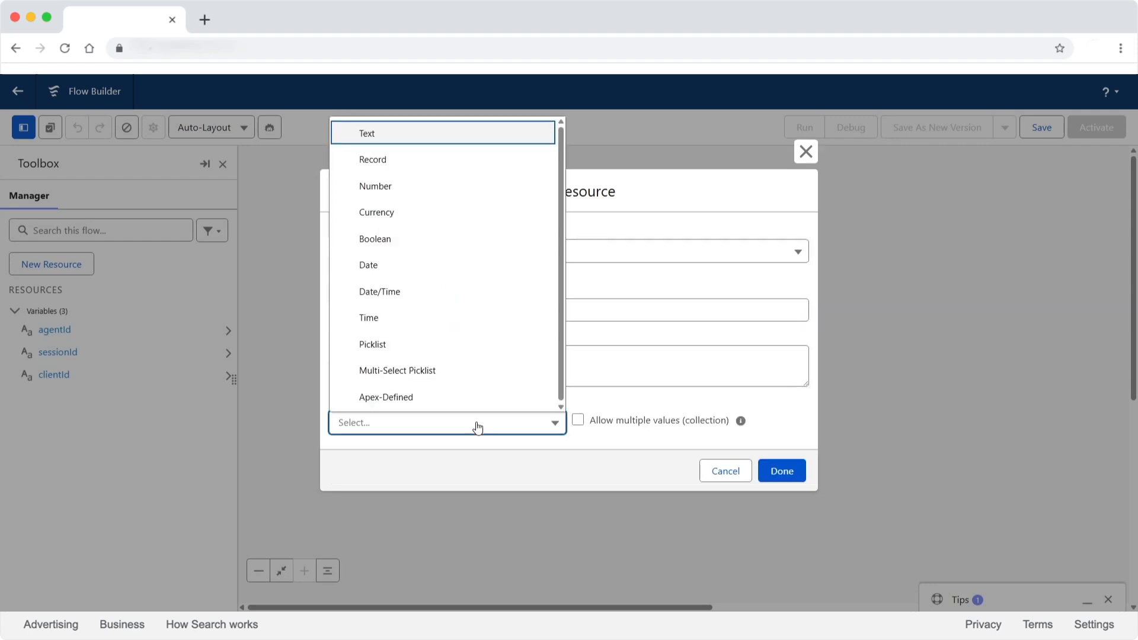
{"action": "left_click", "coordinate": [412, 133]}
{"action": "left_click", "coordinate": [335, 461]}
{"action": "left_click", "coordinate": [779, 519]}
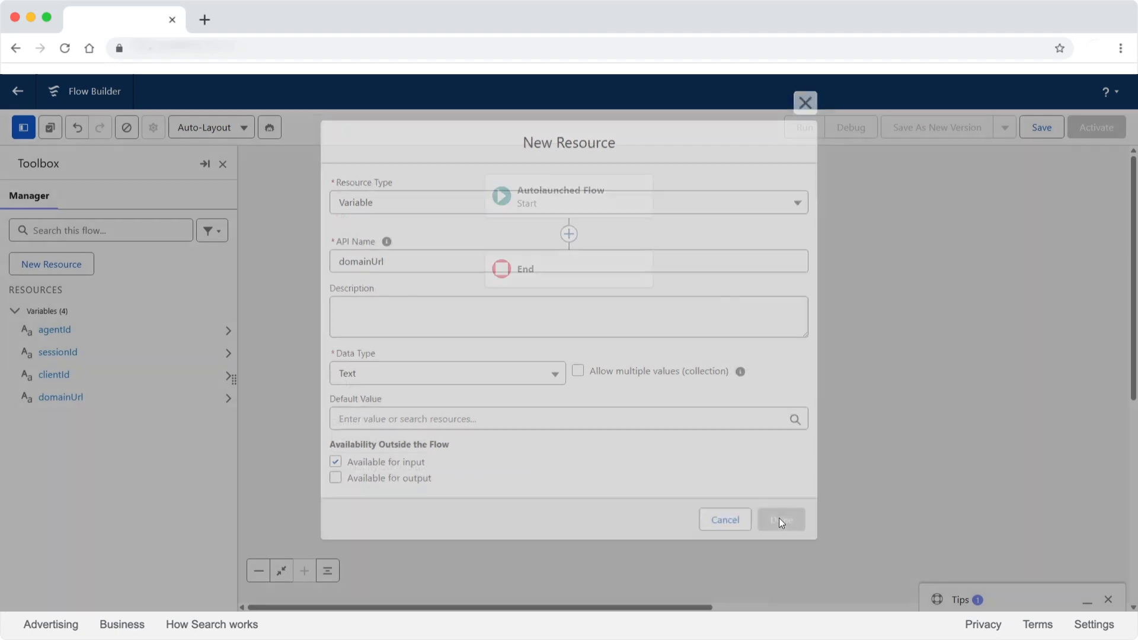
- Create a Text variable named message that is available for input
{"action": "left_click", "coordinate": [79, 274]}
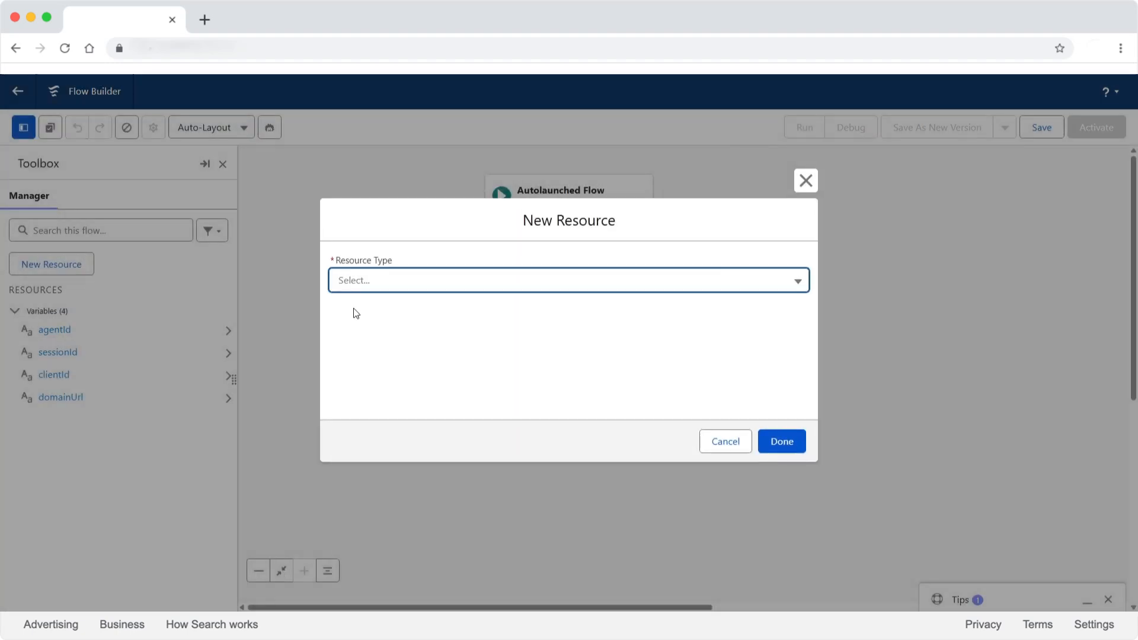
{"action": "left_click", "coordinate": [432, 284]}
{"action": "left_click", "coordinate": [428, 310]}
{"action": "left_click", "coordinate": [427, 312]}
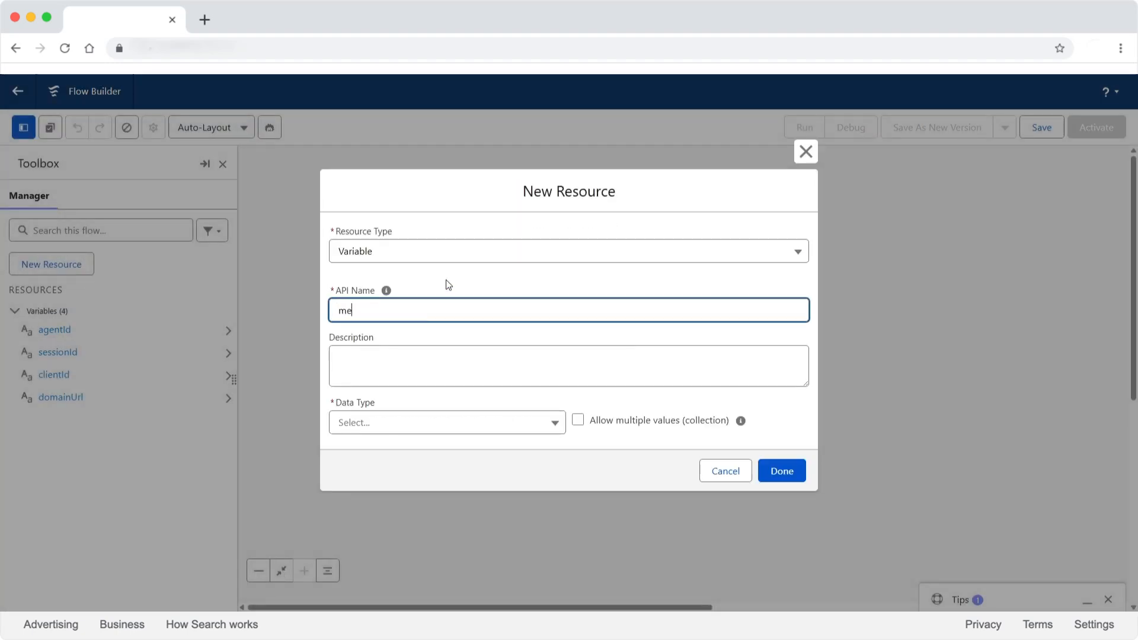
{"action": "left_click", "coordinate": [456, 414]}
{"action": "left_click", "coordinate": [423, 131]}
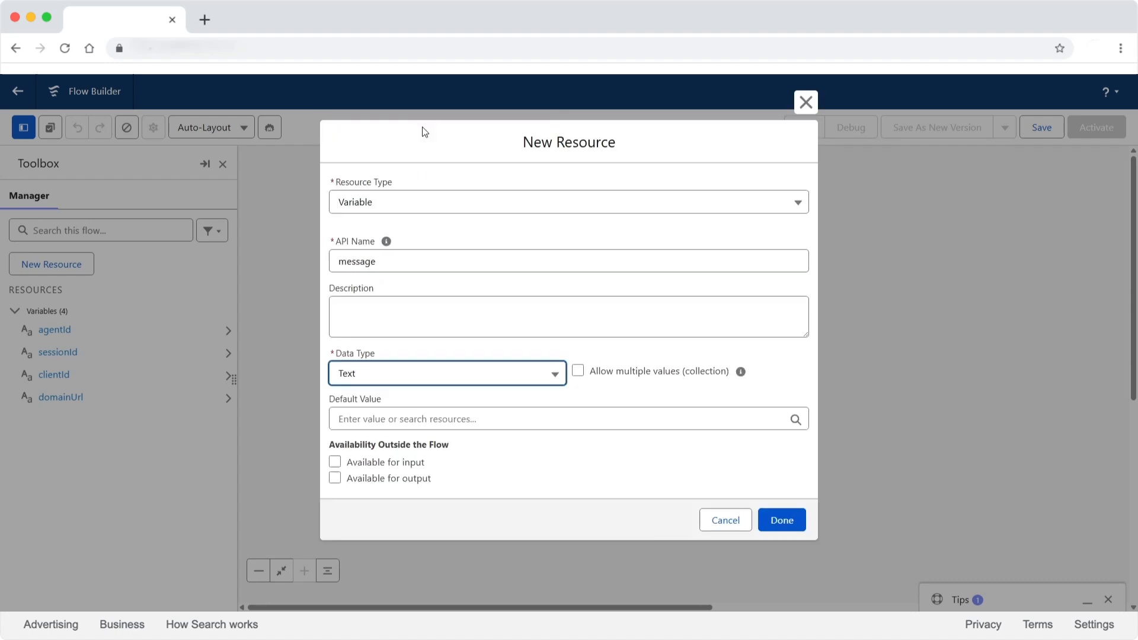
{"action": "left_click", "coordinate": [334, 463]}
{"action": "left_click", "coordinate": [772, 522]}
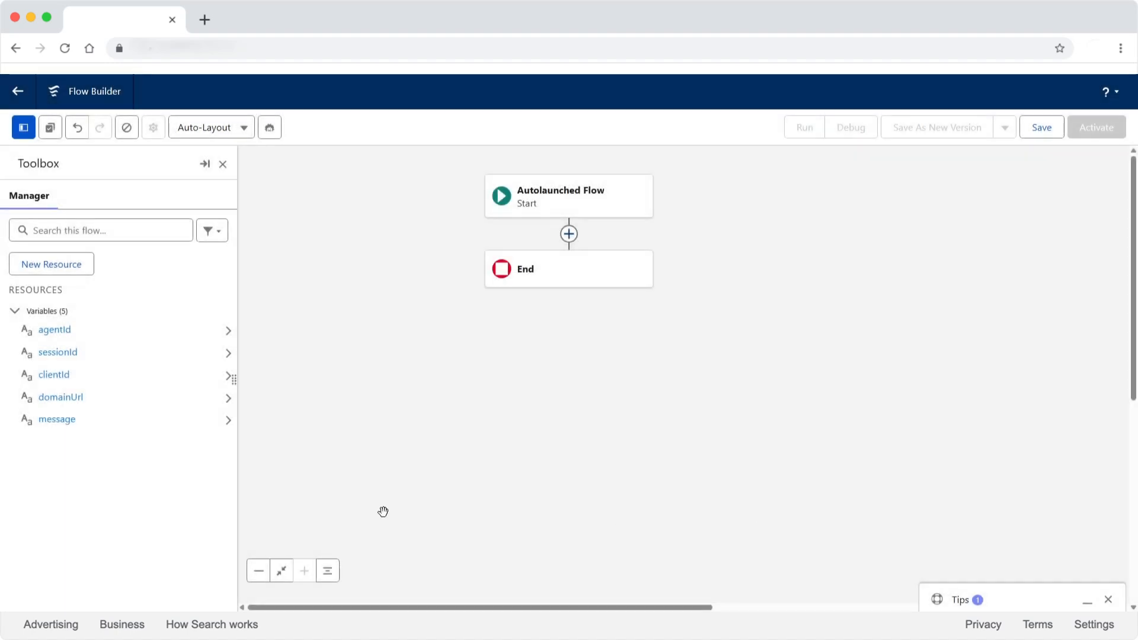
- Create a Text variable named agentResponse that is available for output
{"action": "left_click", "coordinate": [87, 263]}
{"action": "left_click", "coordinate": [350, 282]}
{"action": "left_click", "coordinate": [393, 320]}
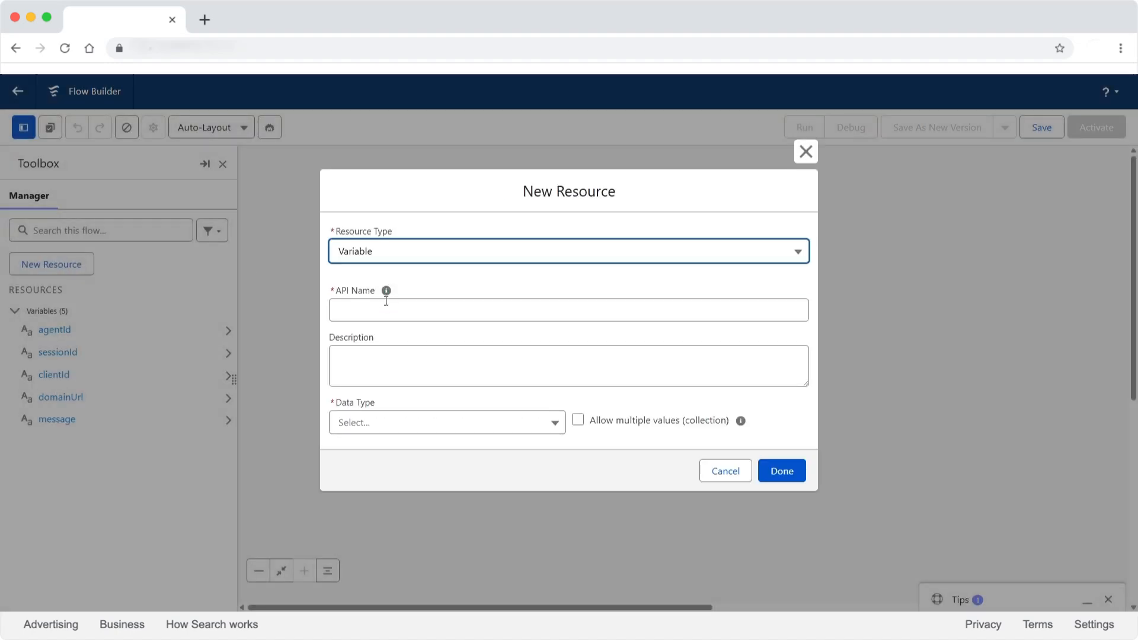
{"action": "left_click", "coordinate": [428, 310]}
{"action": "type", "text": "agentResponse"}
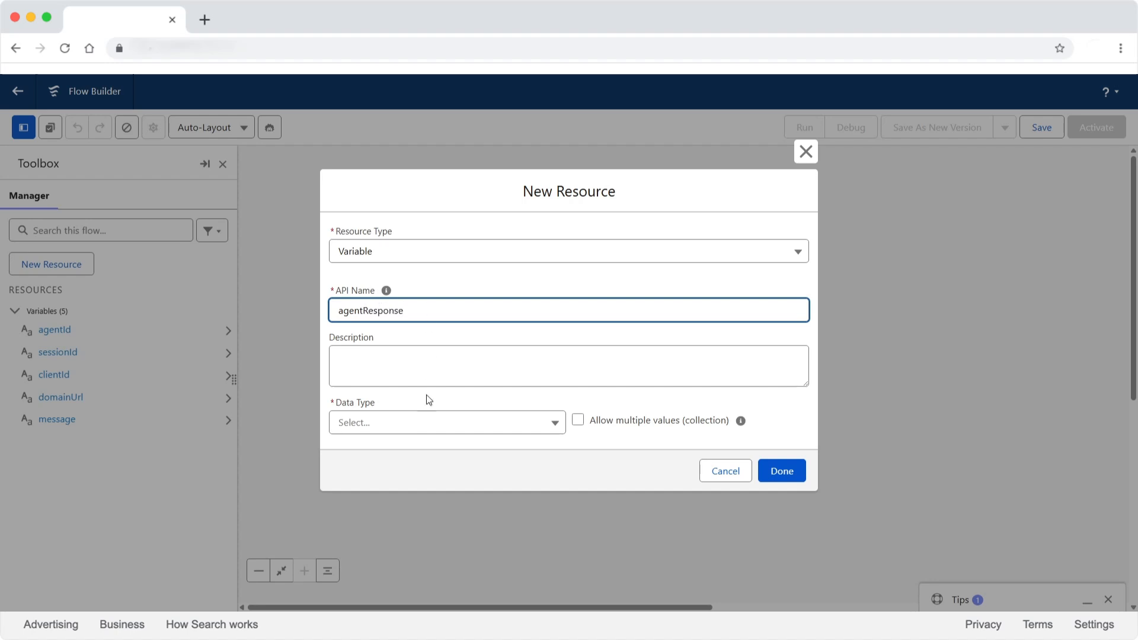
{"action": "left_click", "coordinate": [426, 422]}
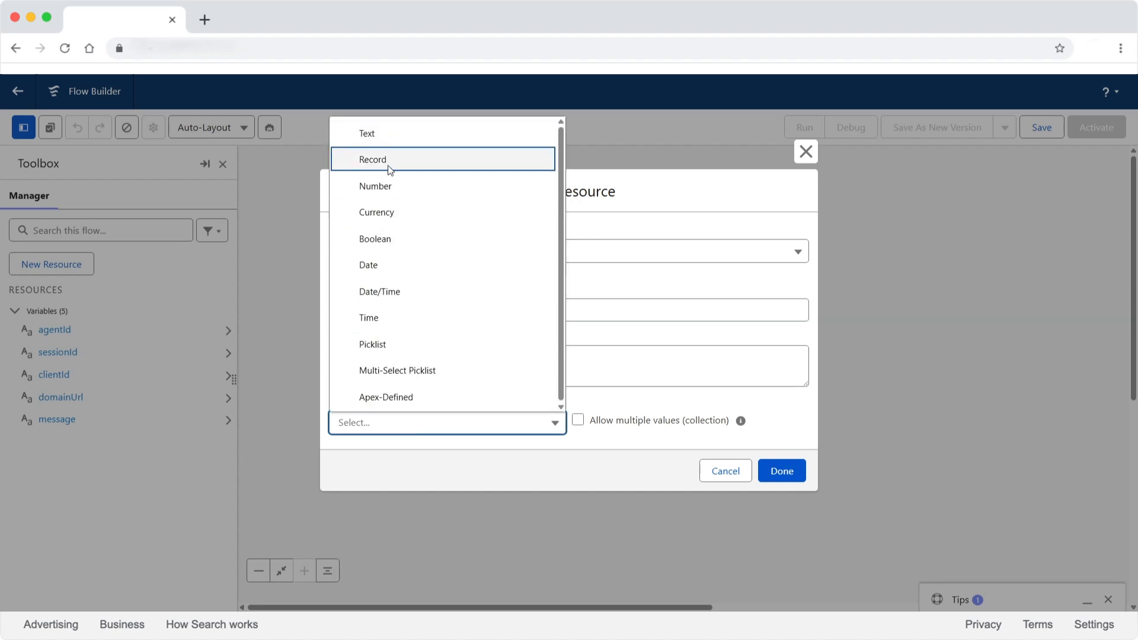
{"action": "left_click", "coordinate": [379, 133]}
{"action": "left_click", "coordinate": [335, 479]}
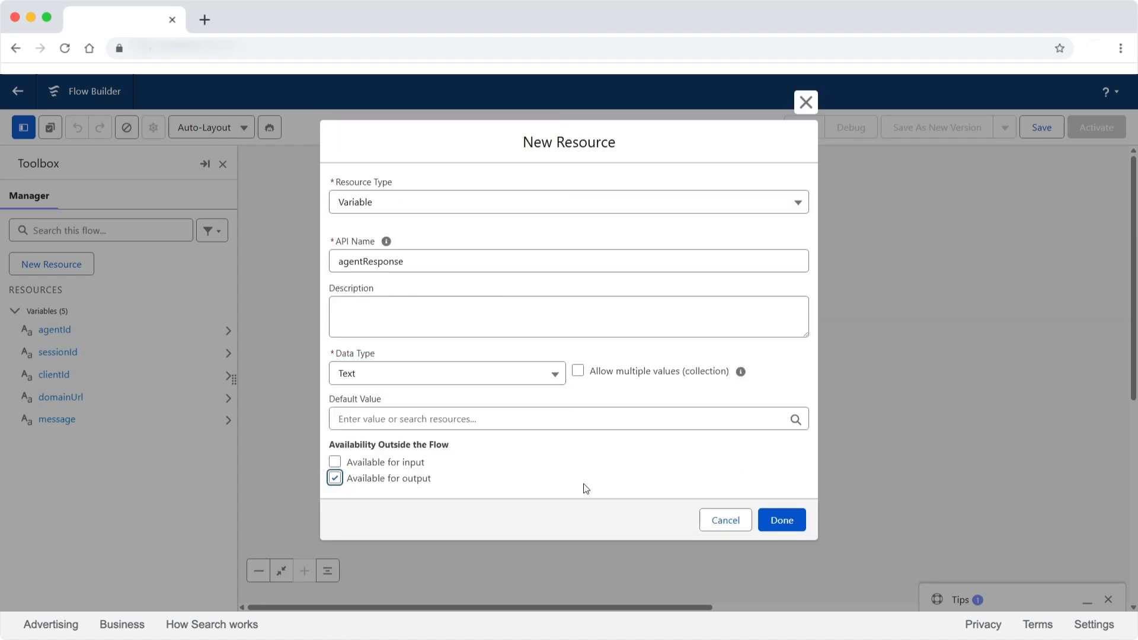
{"action": "left_click", "coordinate": [781, 520]}
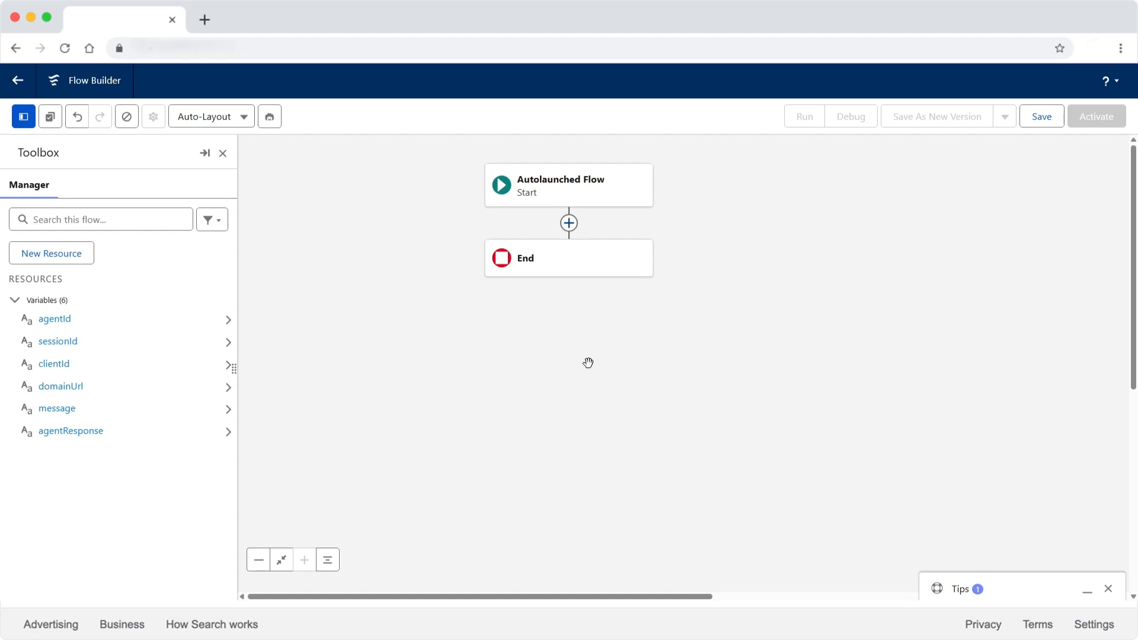
- Add a Decision element after the flow's start and label it Check Session Id
{"action": "left_click", "coordinate": [568, 224]}
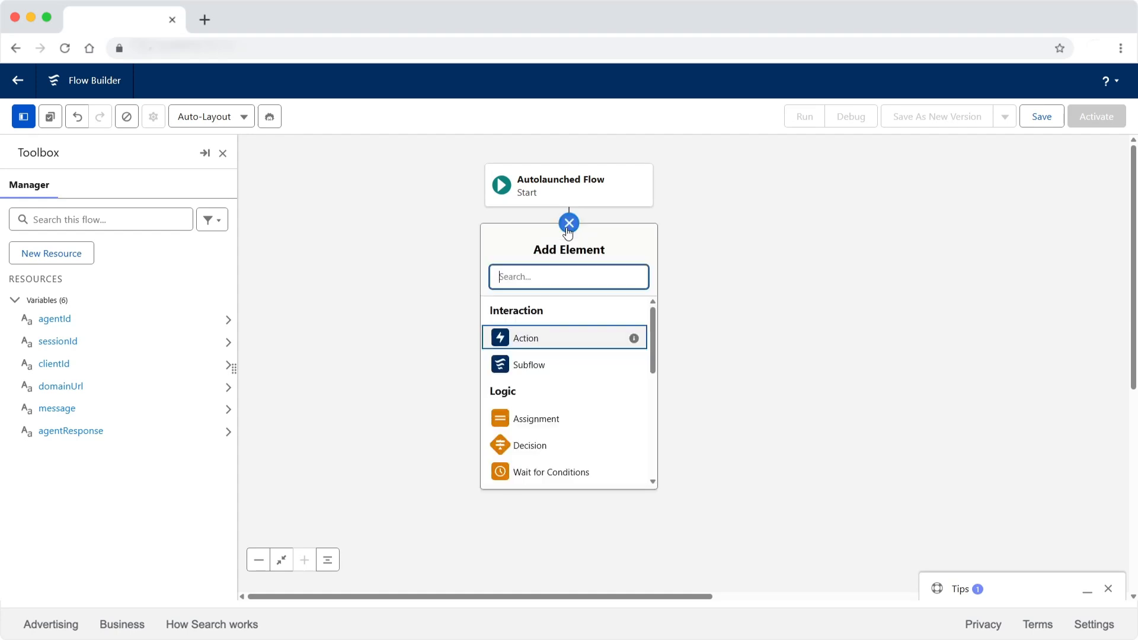
{"action": "left_click", "coordinate": [576, 457]}
{"action": "left_click", "coordinate": [536, 239]}
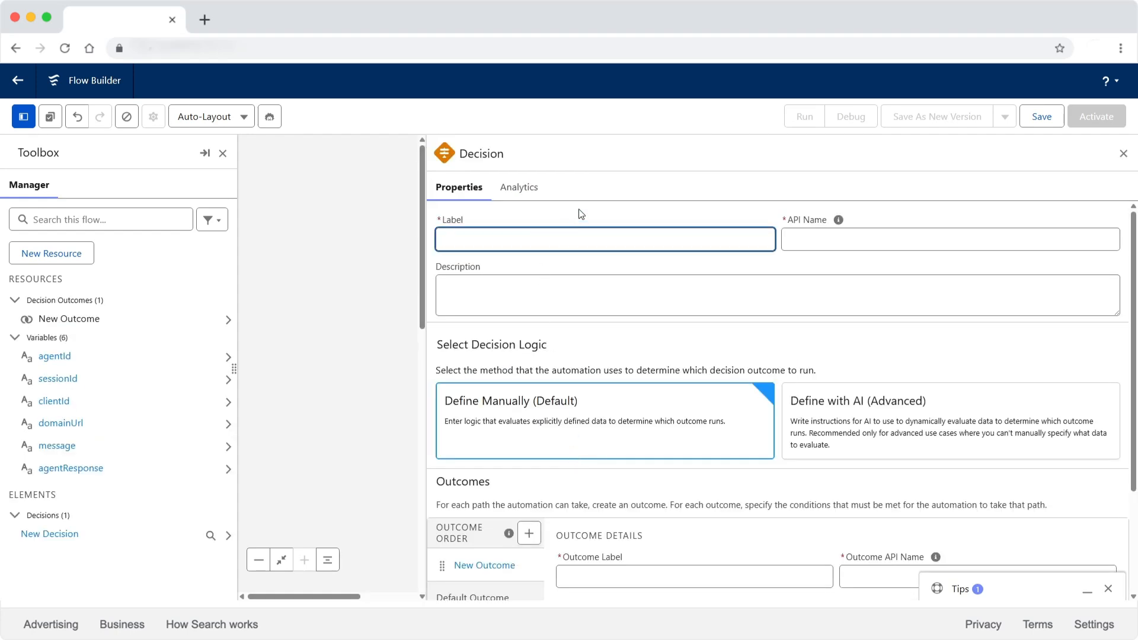
{"action": "type", "text": "Check Session Id"}
{"action": "left_click", "coordinate": [825, 238]}
- Label the decision's new outcome Available, using the same text as its API name
{"action": "scroll", "coordinate": [646, 334], "scroll_direction": "down", "scroll_amount": 3}
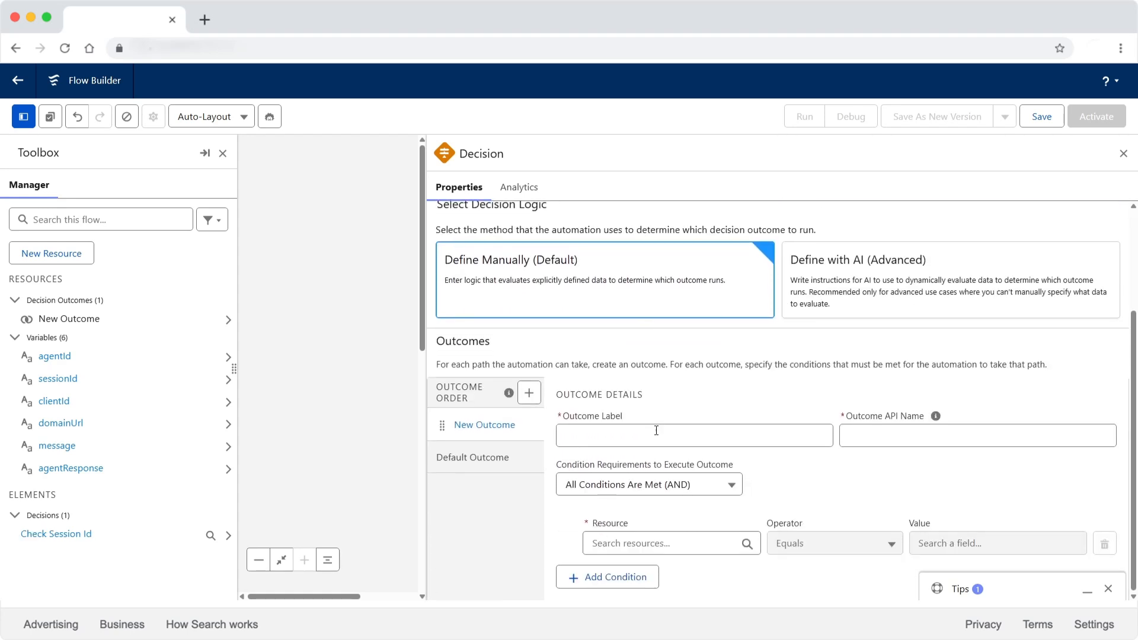
{"action": "left_click", "coordinate": [675, 436]}
{"action": "type", "text": "Available"}
{"action": "key", "text": "Tab"}
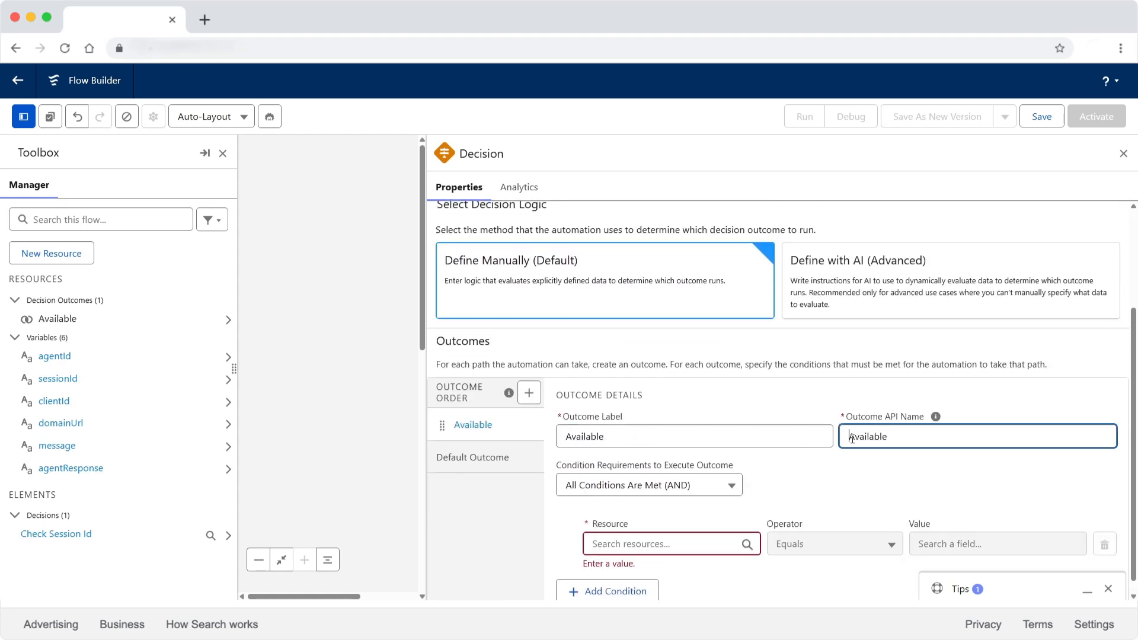
- Set the Available outcome's condition to sessionId, Is Null, False
{"action": "left_click", "coordinate": [657, 534]}
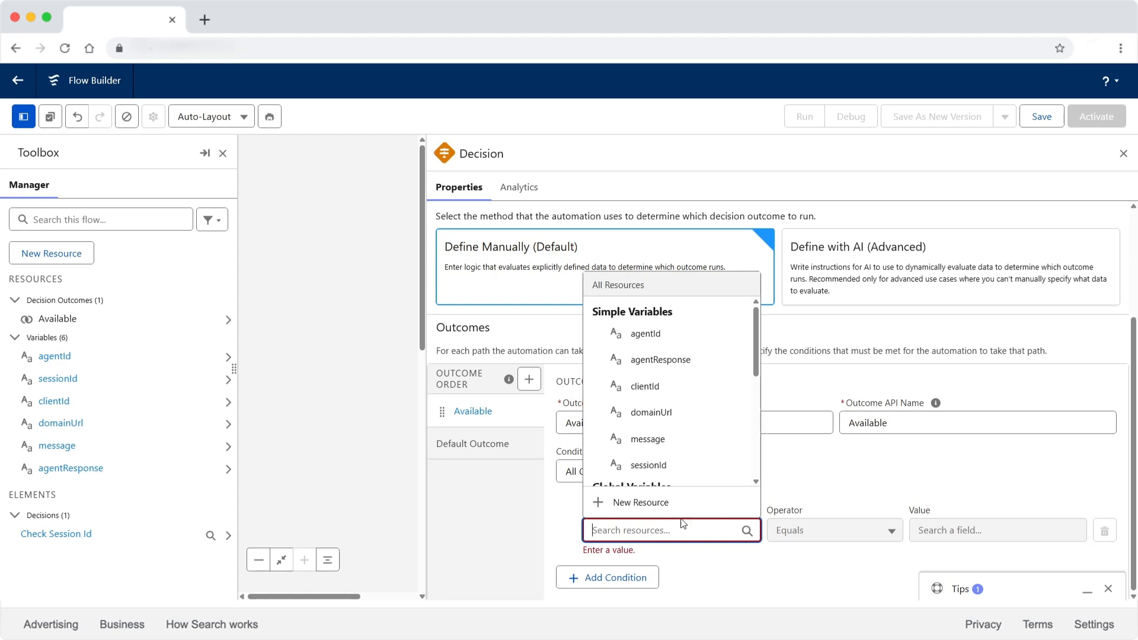
{"action": "left_click", "coordinate": [683, 465]}
{"action": "left_click", "coordinate": [841, 544]}
{"action": "left_click", "coordinate": [830, 496]}
{"action": "left_click", "coordinate": [978, 540]}
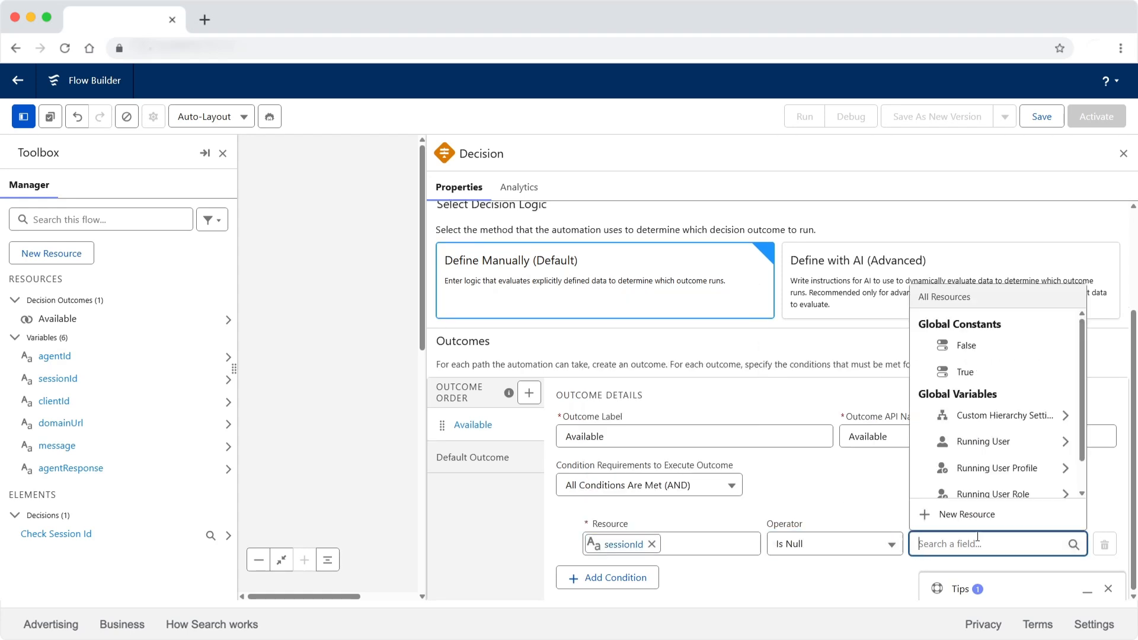
{"action": "left_click", "coordinate": [966, 346]}
- Add a second condition to the Available outcome: sessionId, Is Blank, False
{"action": "left_click", "coordinate": [607, 577]}
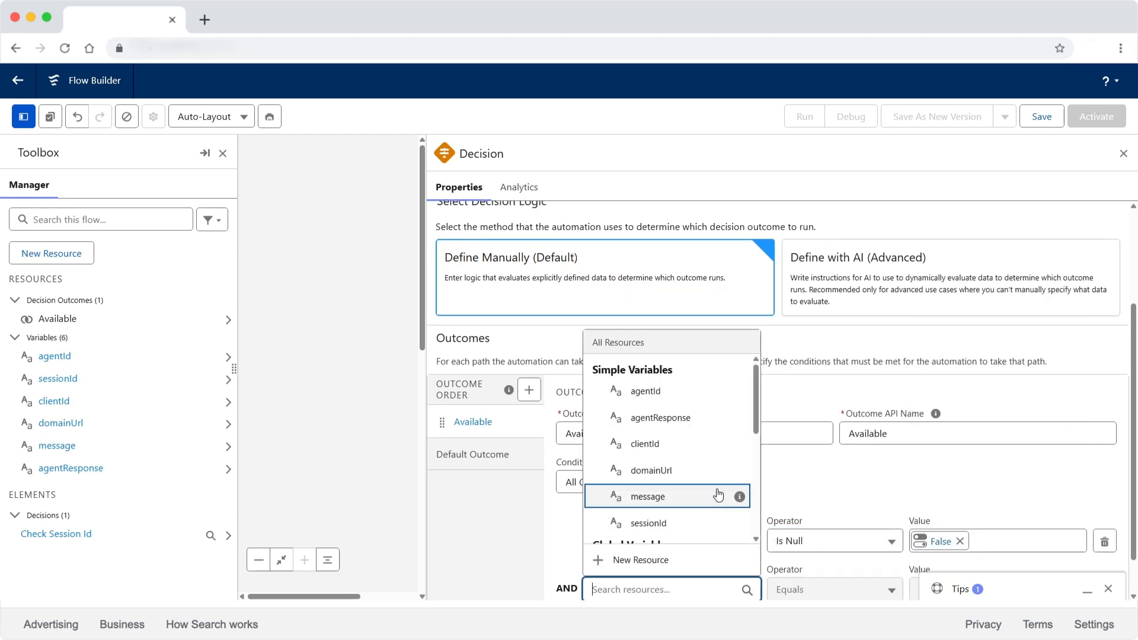
{"action": "left_click", "coordinate": [701, 523]}
{"action": "left_click", "coordinate": [818, 543]}
{"action": "left_click", "coordinate": [809, 516]}
{"action": "left_click", "coordinate": [984, 544]}
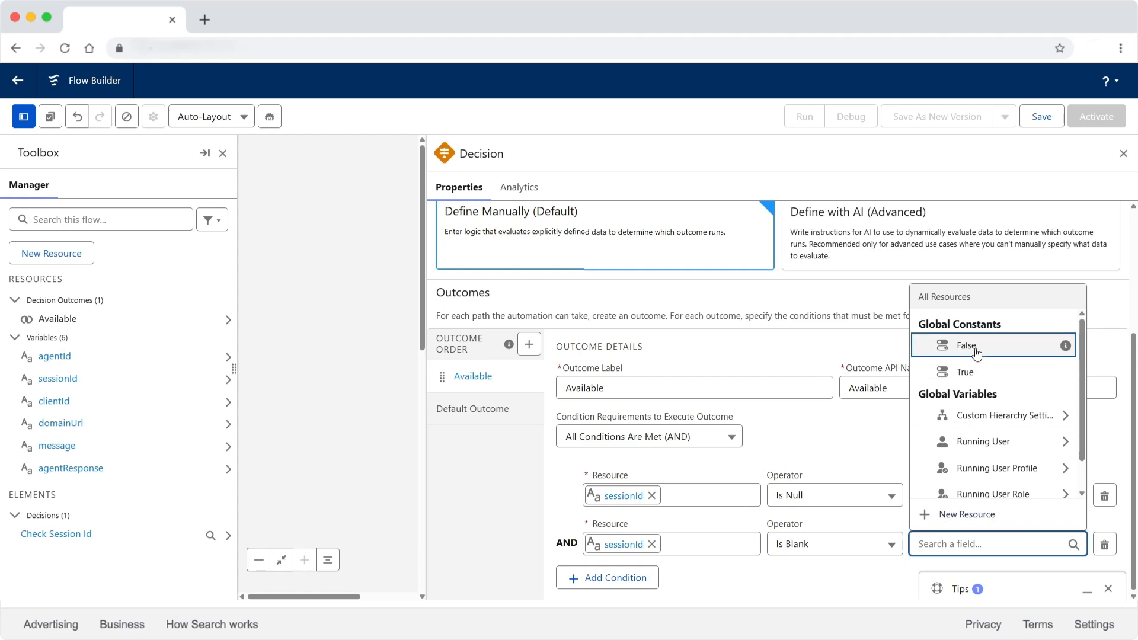
{"action": "left_click", "coordinate": [966, 346]}
- Add a third condition to the Available outcome and start a new Formula resource for it
{"action": "left_click", "coordinate": [628, 577]}
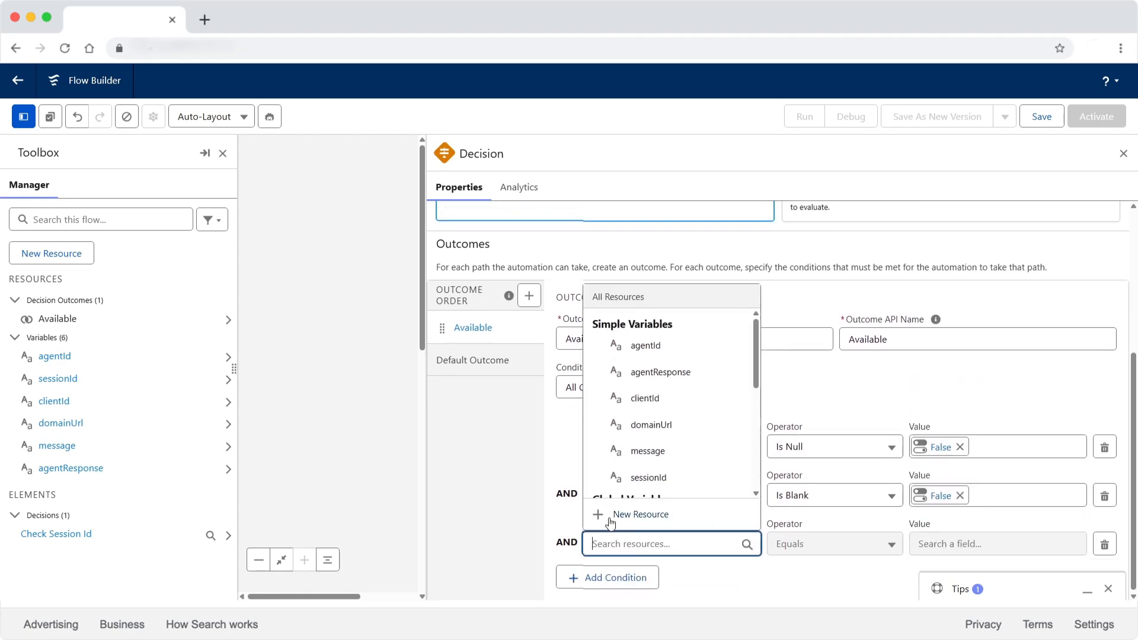
{"action": "left_click", "coordinate": [611, 521]}
{"action": "left_click", "coordinate": [423, 269]}
{"action": "left_click", "coordinate": [422, 291]}
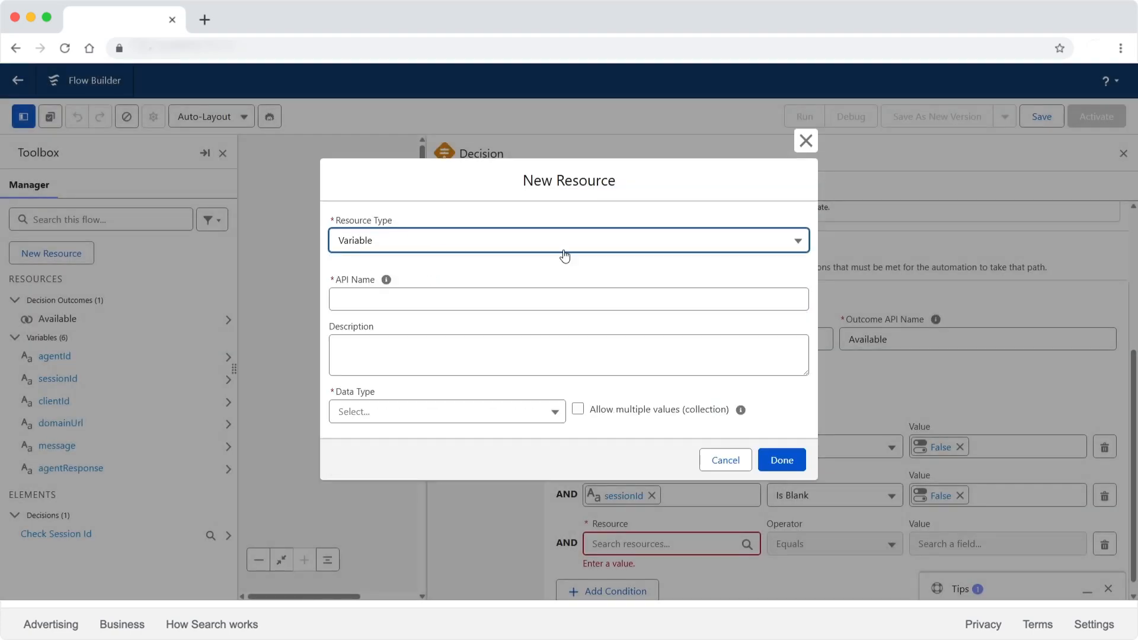
{"action": "left_click", "coordinate": [564, 252]}
{"action": "left_click", "coordinate": [534, 329]}
{"action": "left_click", "coordinate": [425, 239]}
{"action": "left_click", "coordinate": [458, 212]}
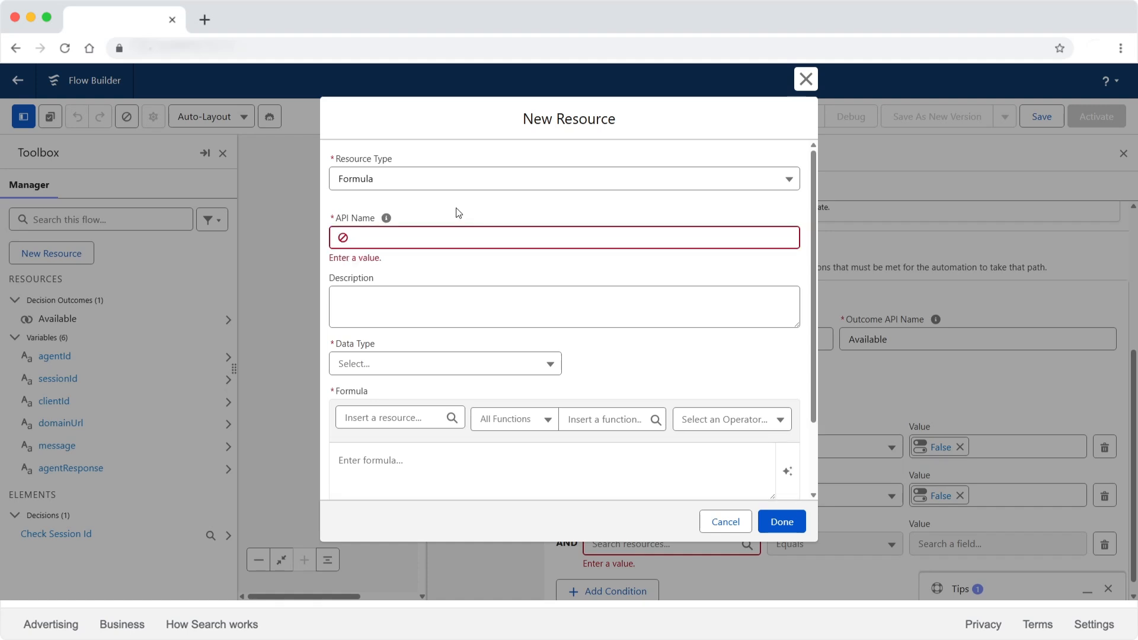
- Give the new formula the API name checkSessionIdLength and the Boolean data type
{"action": "left_click", "coordinate": [452, 236]}
{"action": "type", "text": "check"}
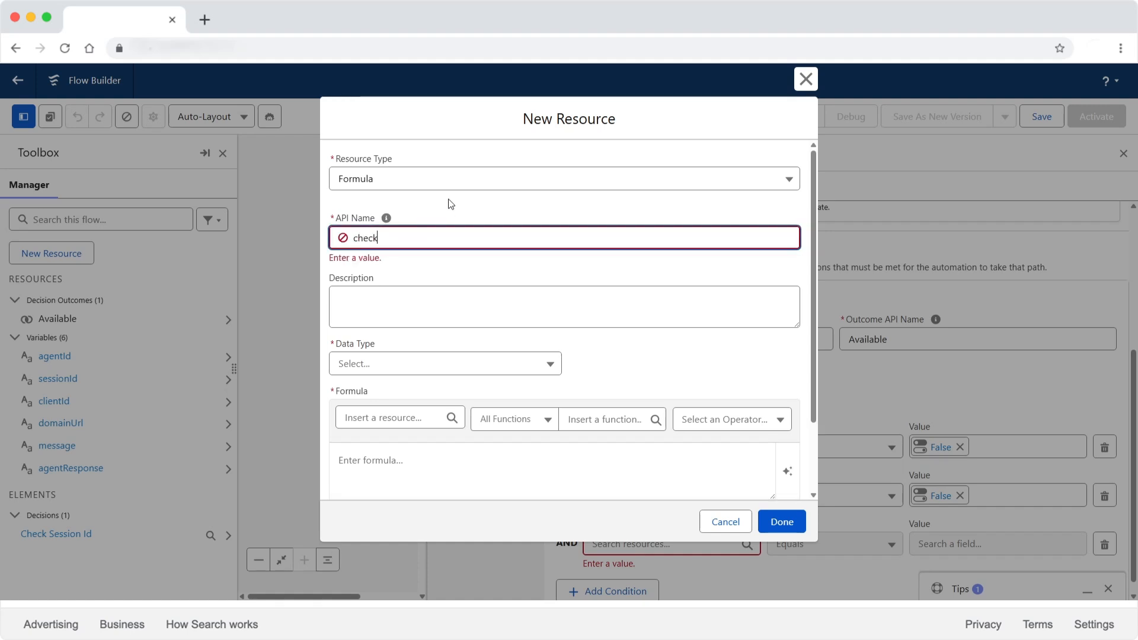
{"action": "type", "text": "SessionIdLength"}
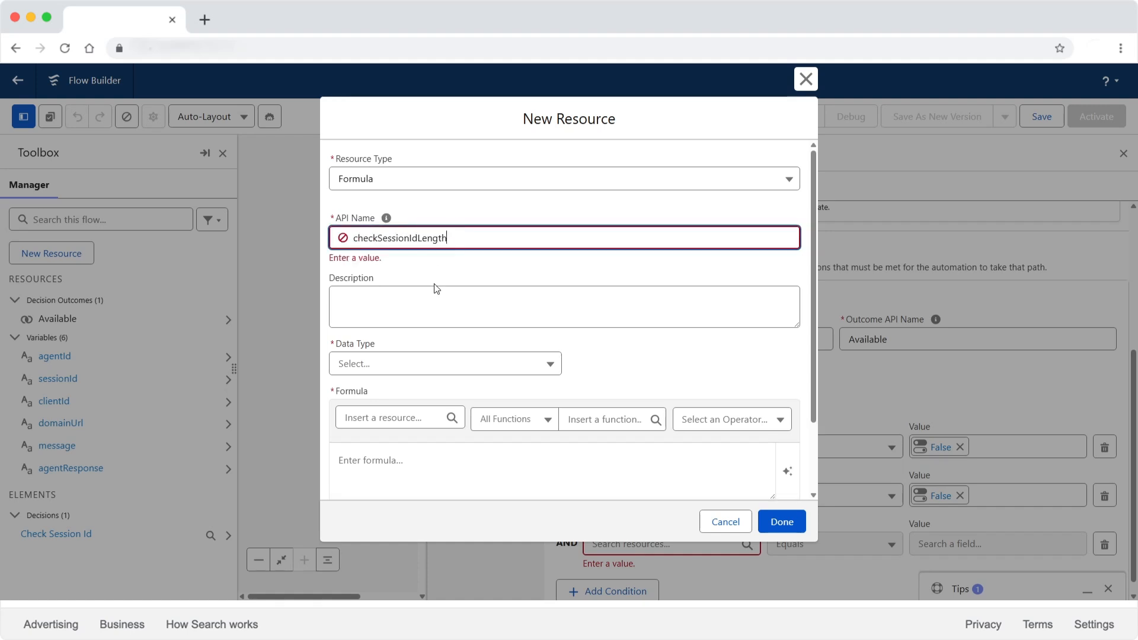
{"action": "left_click", "coordinate": [433, 363]}
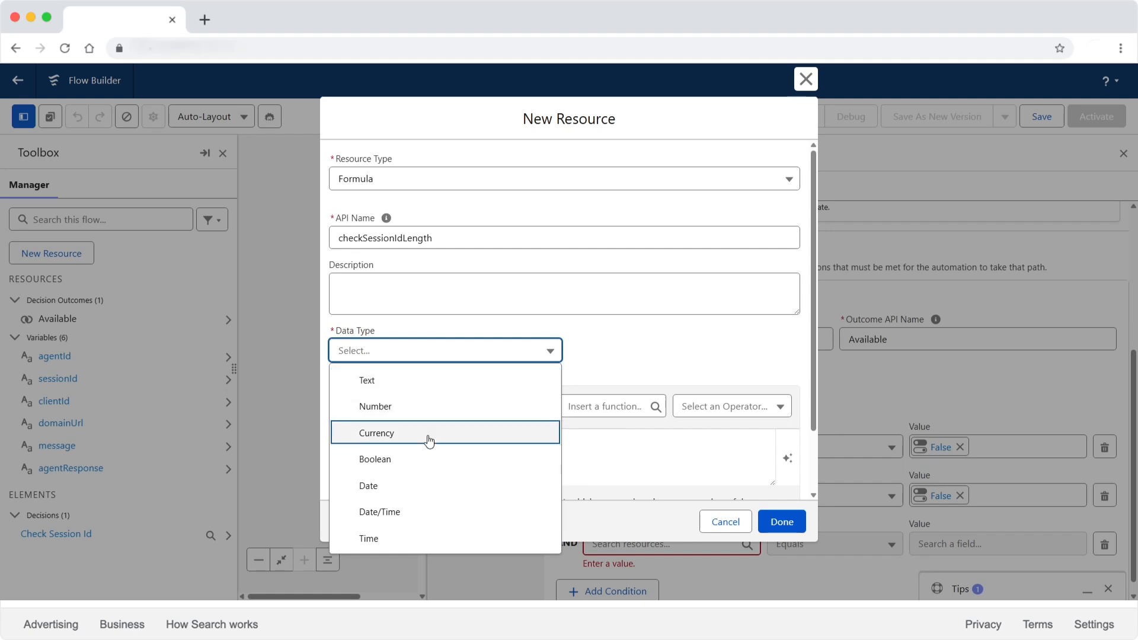
{"action": "left_click", "coordinate": [430, 458]}
- Write the formula LEN({!sessionId}) > 0 using the LEN function and the sessionId variable, and check its syntax
{"action": "left_click", "coordinate": [592, 409]}
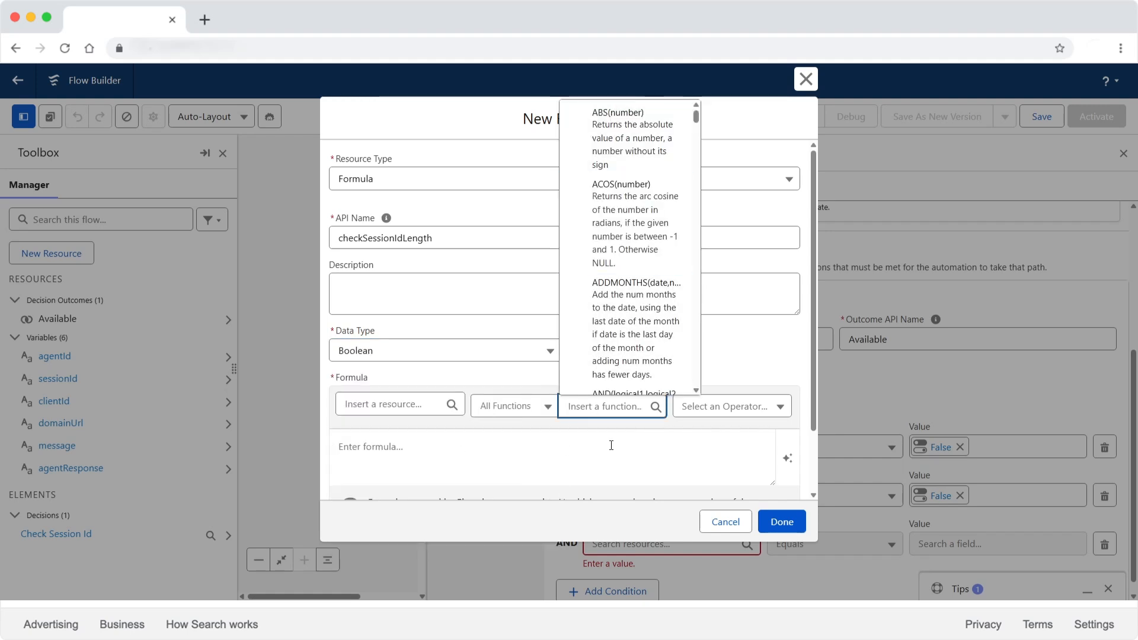
{"action": "type", "text": "LEN"}
{"action": "left_click", "coordinate": [610, 311]}
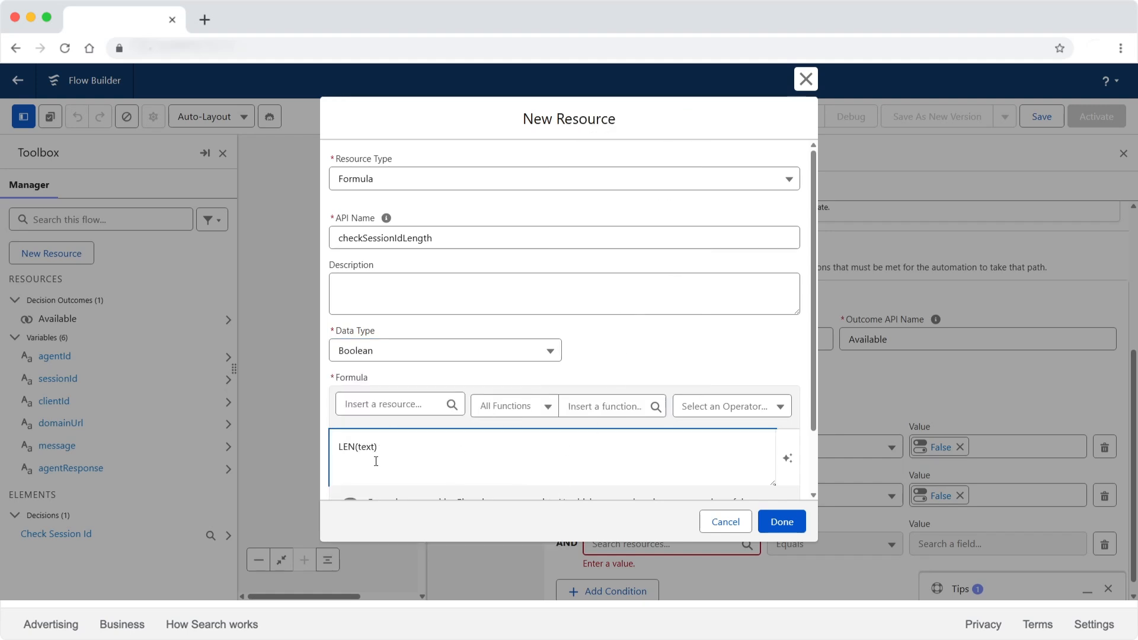
{"action": "double_click", "coordinate": [366, 447]}
{"action": "left_click", "coordinate": [390, 404]}
{"action": "type", "text": "session"}
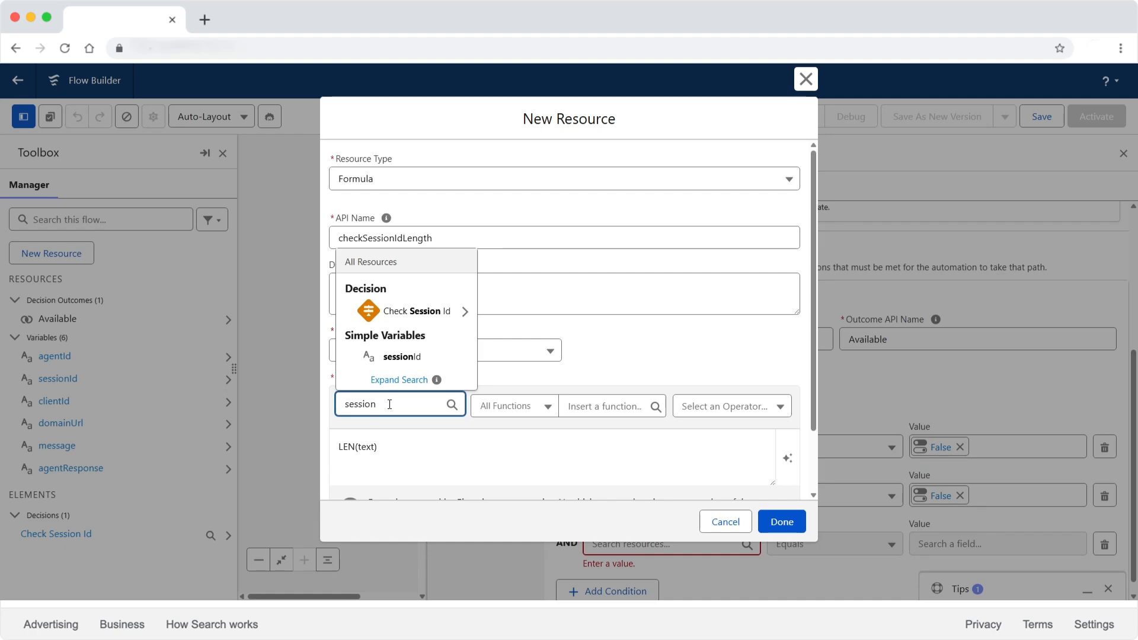
{"action": "left_click", "coordinate": [399, 360]}
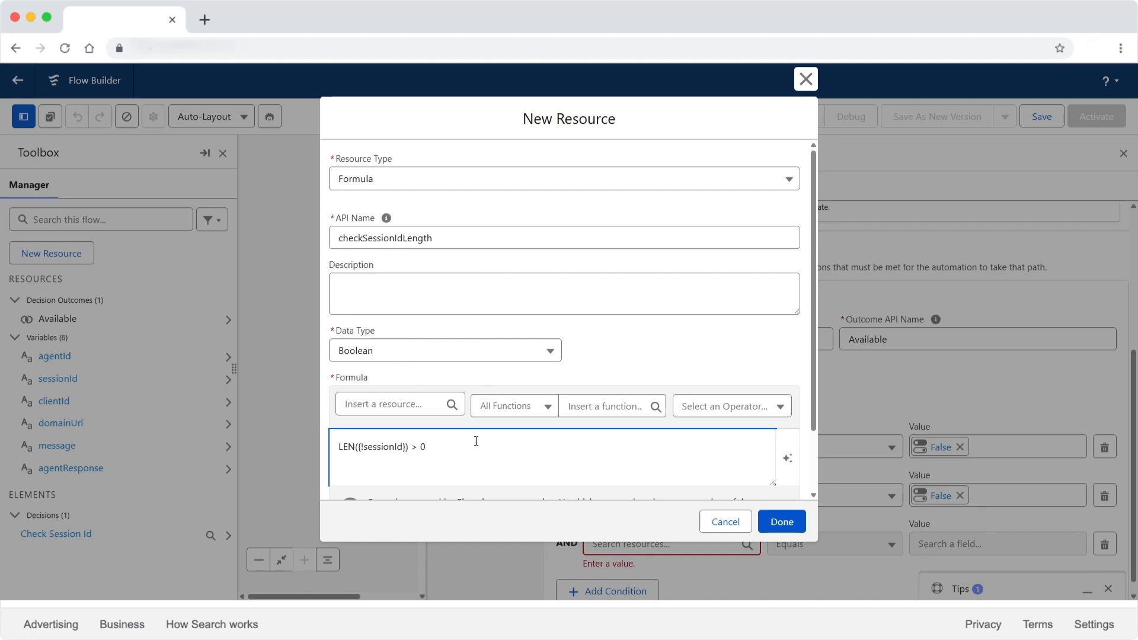
{"action": "scroll", "coordinate": [476, 441], "scroll_direction": "down", "scroll_amount": 2}
{"action": "left_click", "coordinate": [370, 482]}
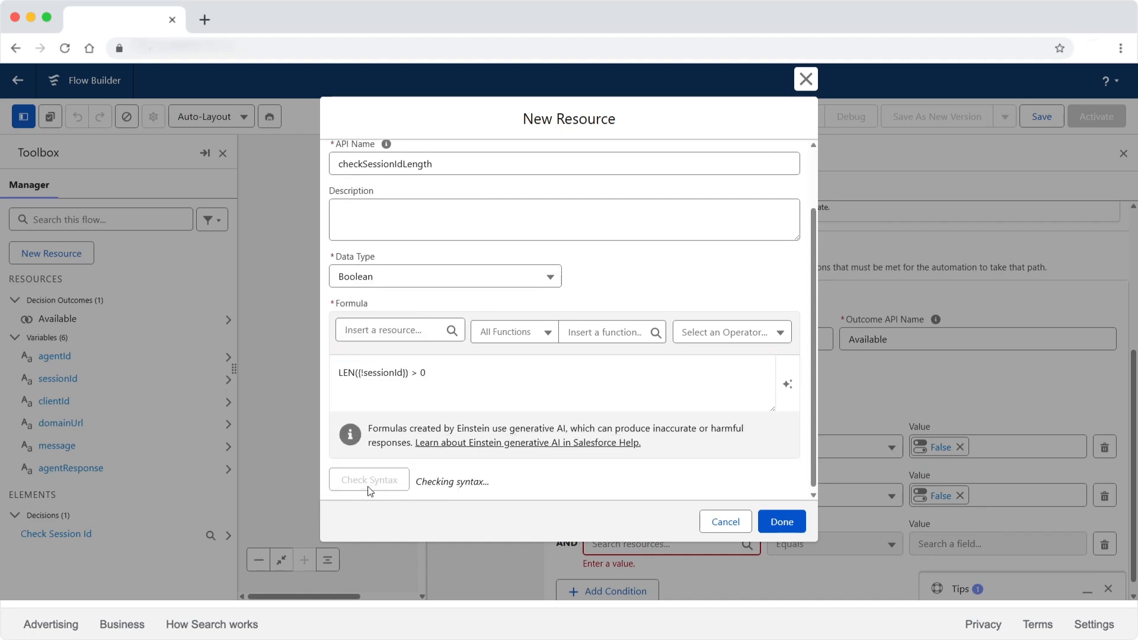
- Save the formula resource and complete the third condition as checkSessionIdLength, Equals, True
{"action": "left_click", "coordinate": [775, 522]}
{"action": "left_click", "coordinate": [930, 542]}
{"action": "left_click", "coordinate": [960, 413]}
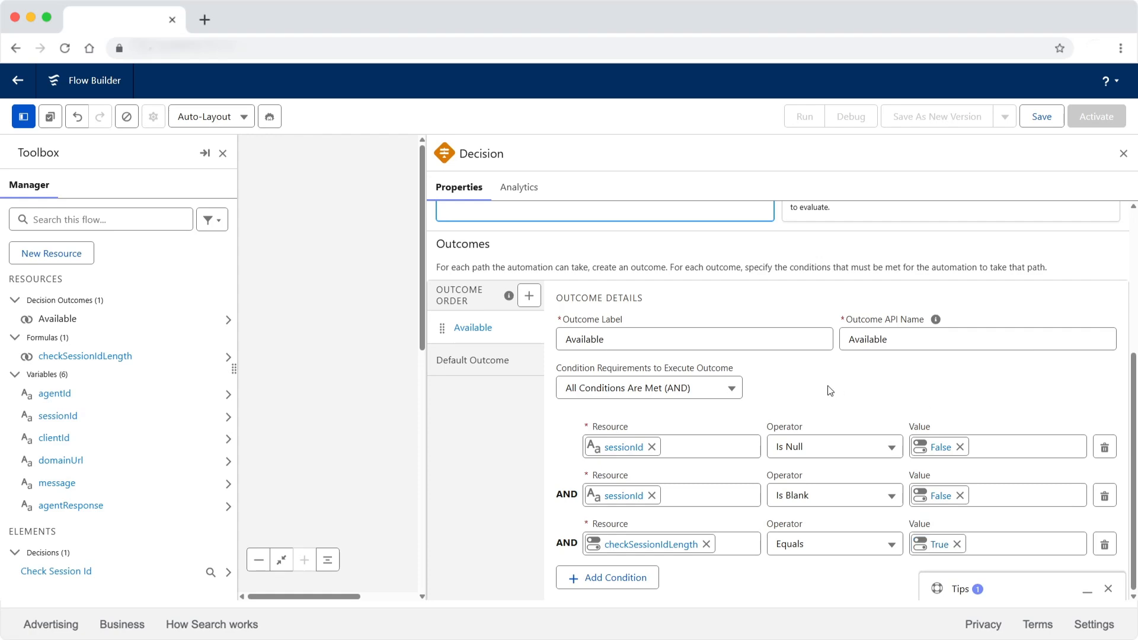
- Rename the decision's default outcome to Not Available, review both outcomes, and close the decision's properties
{"action": "left_click", "coordinate": [462, 364]}
{"action": "triple_click", "coordinate": [620, 510]}
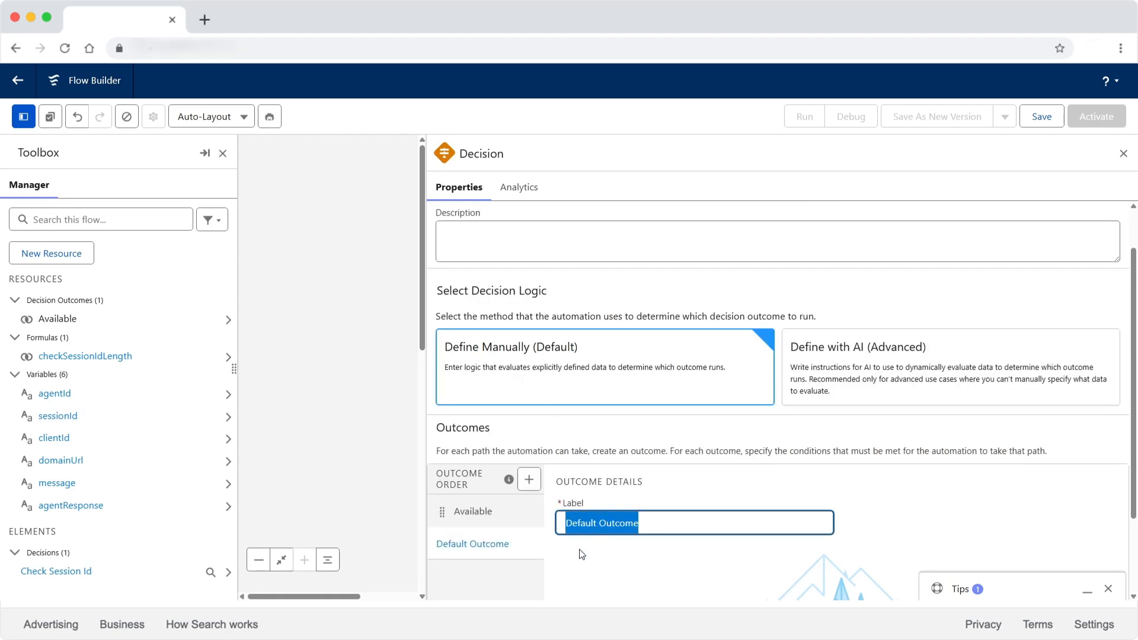
{"action": "type", "text": "Not Available"}
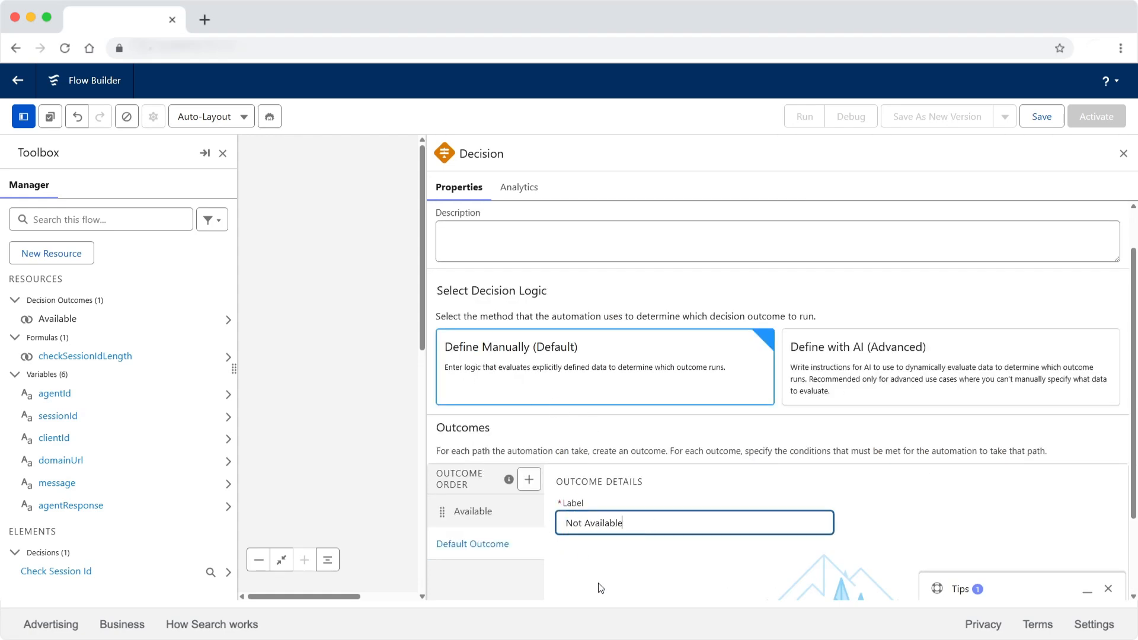
{"action": "left_click", "coordinate": [473, 511]}
{"action": "scroll", "coordinate": [699, 449], "scroll_direction": "down", "scroll_amount": 3}
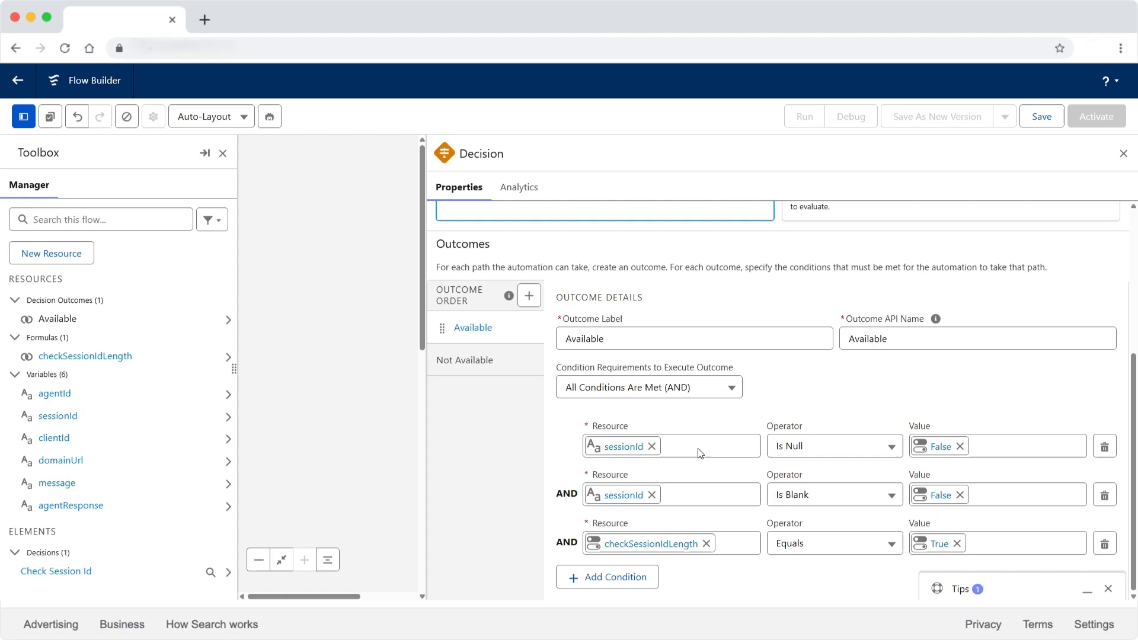
{"action": "left_click", "coordinate": [465, 365]}
{"action": "scroll", "coordinate": [629, 469], "scroll_direction": "up", "scroll_amount": 5}
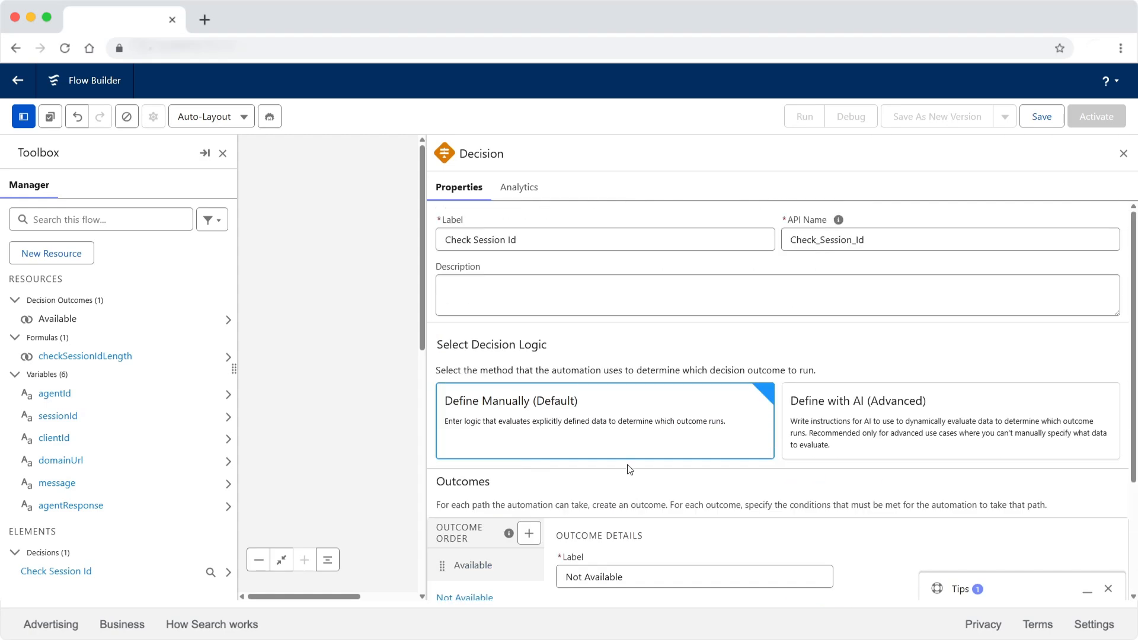
{"action": "left_click", "coordinate": [1123, 154]}
- Save the flow with A2A_Connector as its label and API name
{"action": "left_click", "coordinate": [1040, 117]}
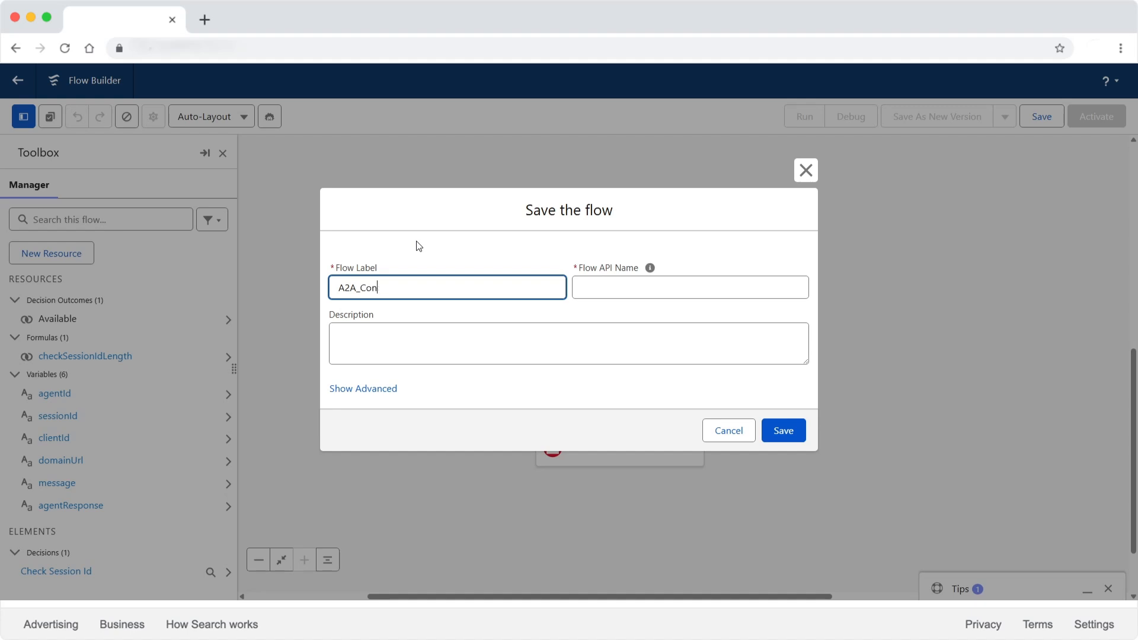
{"action": "type", "text": "A2A_Connector"}
{"action": "key", "text": "Tab"}
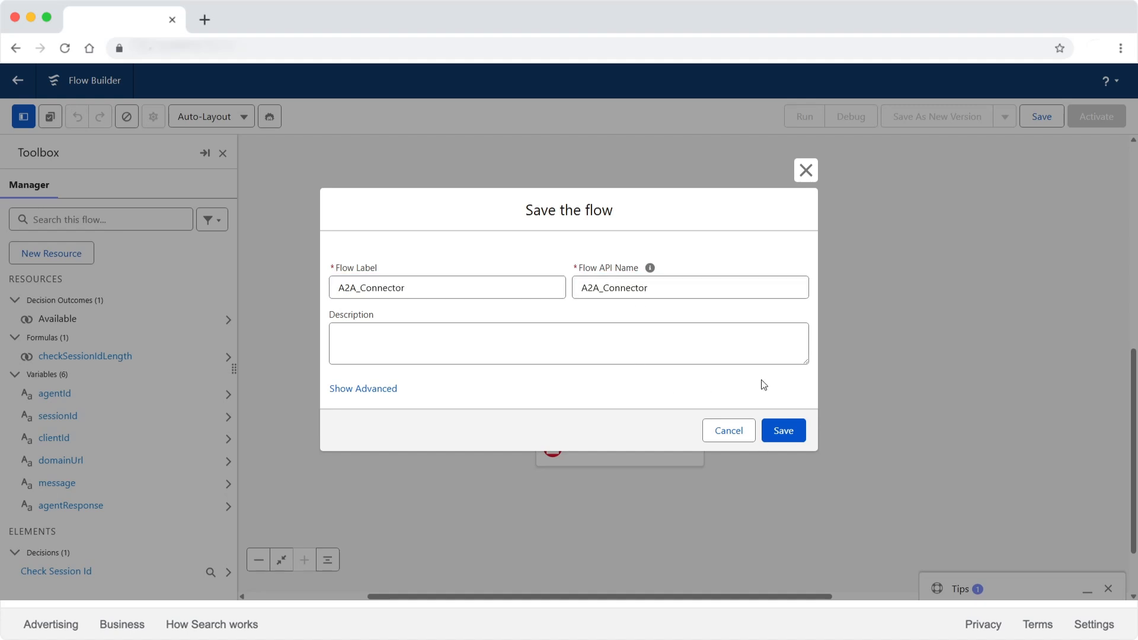
{"action": "left_click", "coordinate": [783, 430]}
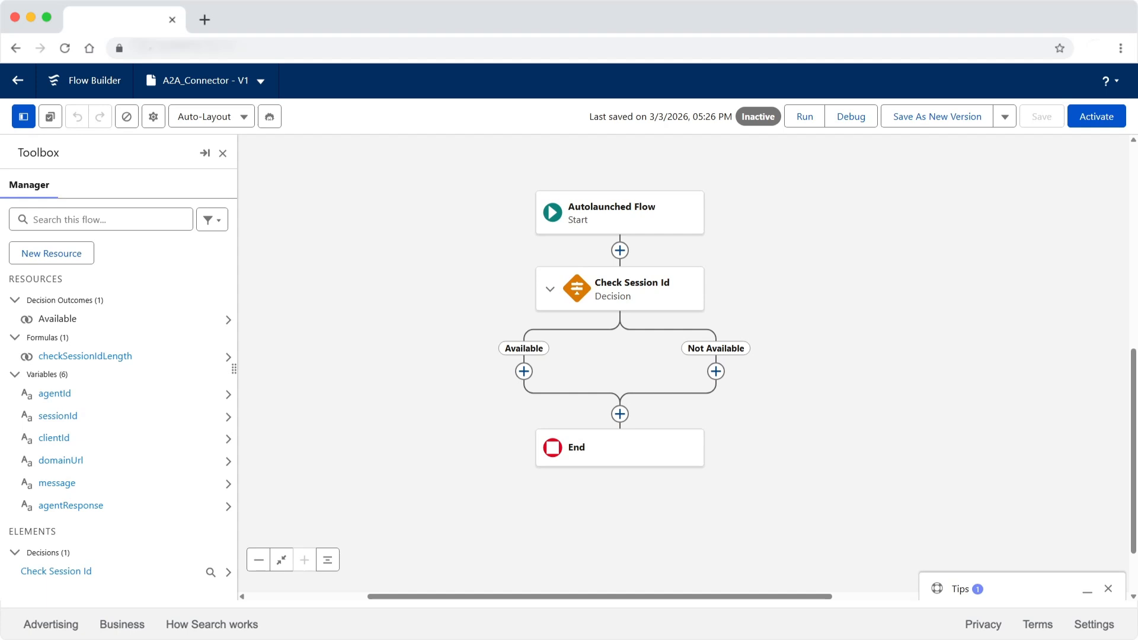
- Add the Send Session Message action to the Available path and label it Send Session Message
{"action": "left_click", "coordinate": [524, 371]}
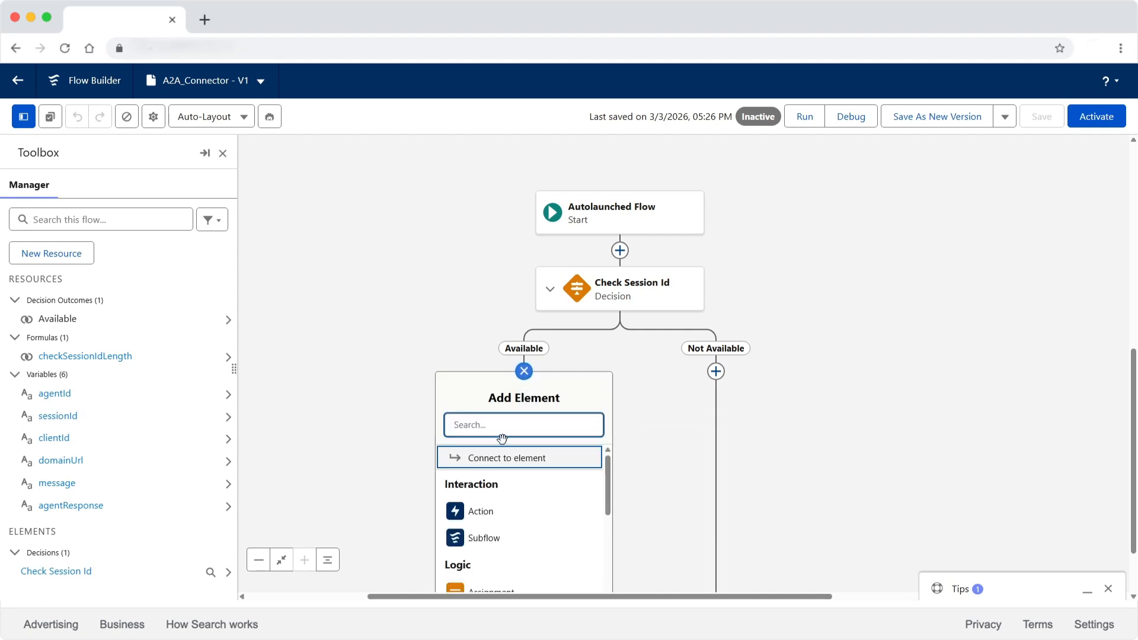
{"action": "left_click", "coordinate": [492, 514]}
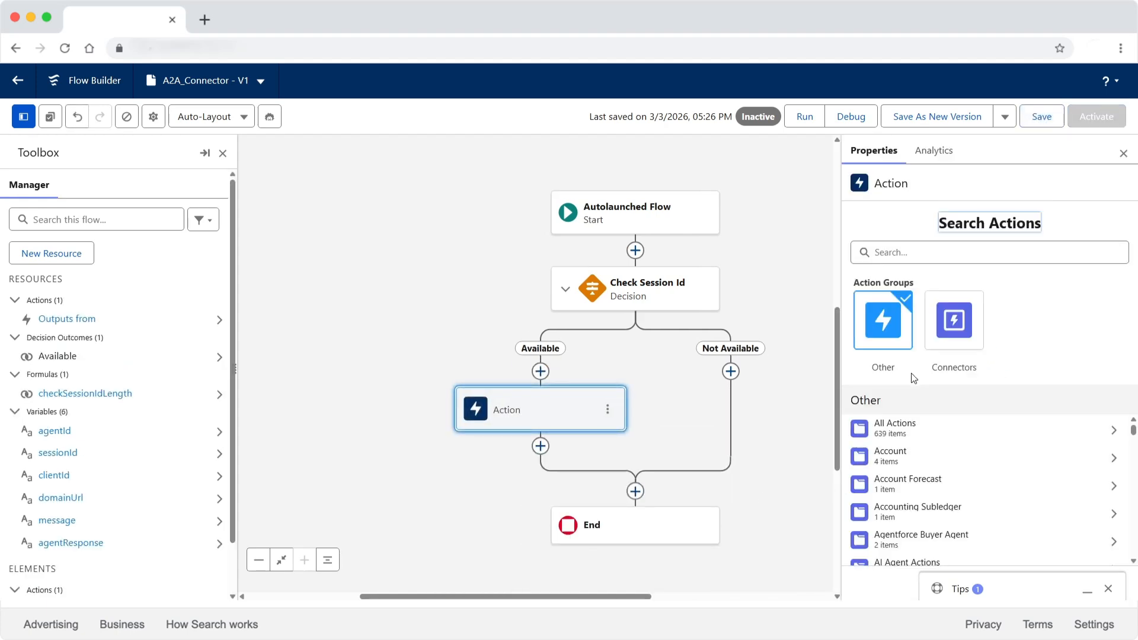
{"action": "left_click", "coordinate": [900, 251]}
{"action": "type", "text": "Send Message"}
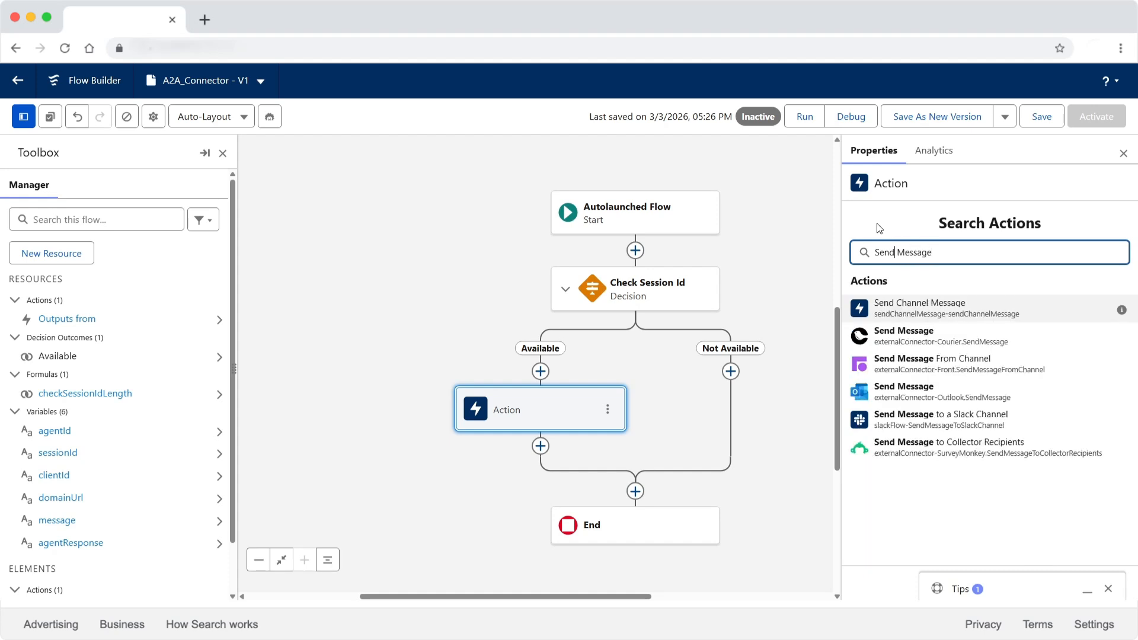
{"action": "type", "text": " Session"}
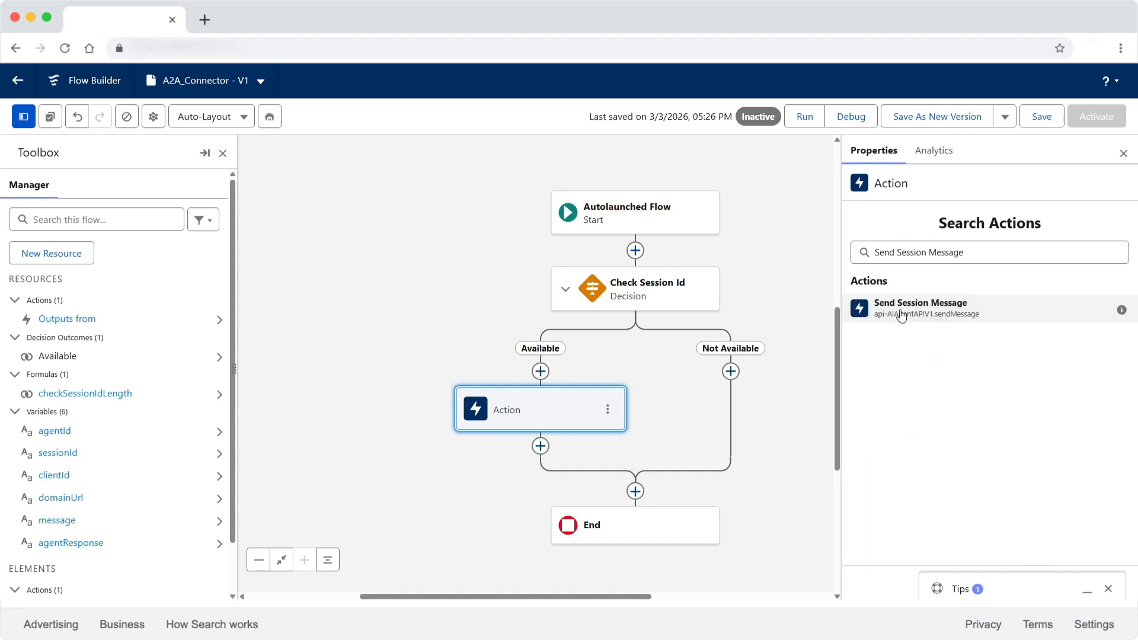
{"action": "left_click", "coordinate": [901, 315]}
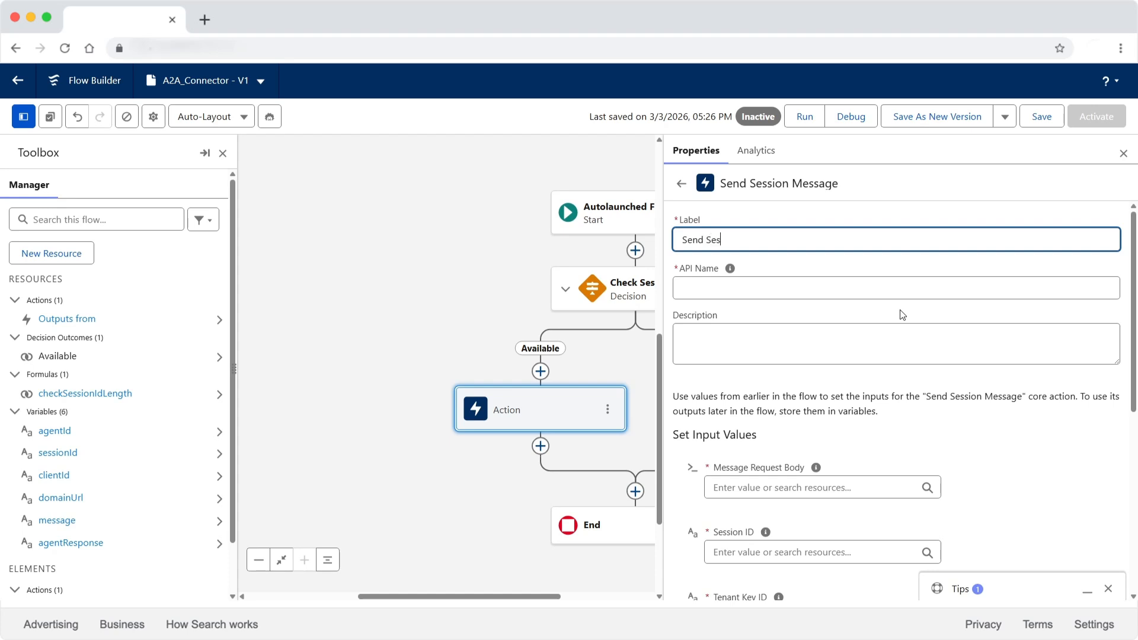
{"action": "left_click", "coordinate": [809, 297]}
{"action": "left_click", "coordinate": [838, 436]}
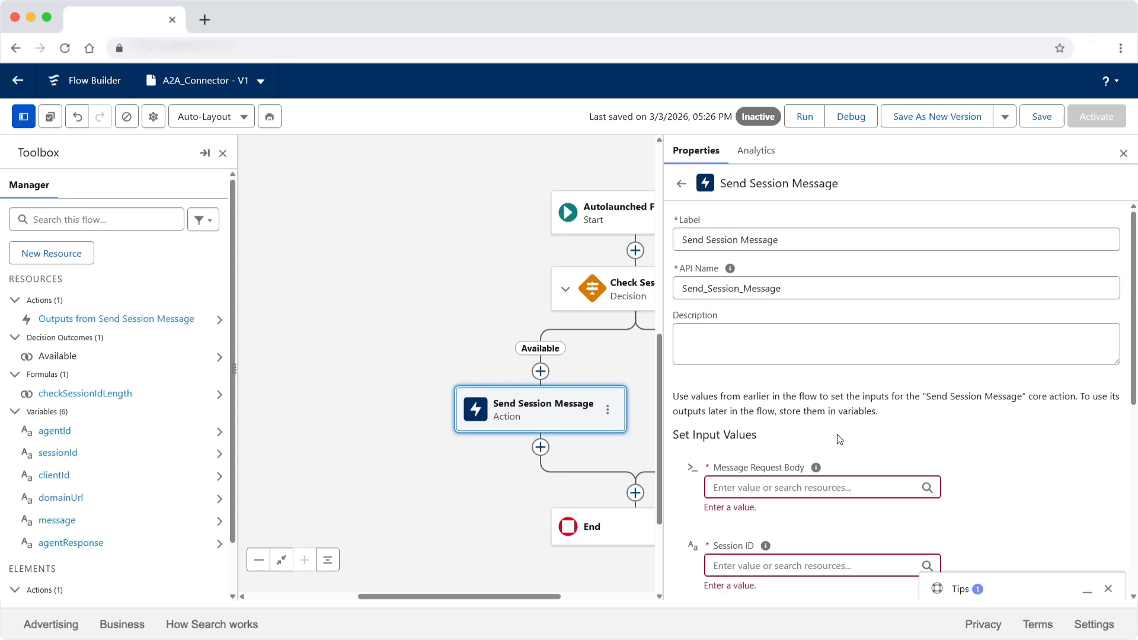
- Set the action's Session ID input to the sessionId variable and its Tenant Key ID to clientId
{"action": "scroll", "coordinate": [840, 439], "scroll_direction": "down", "scroll_amount": 3}
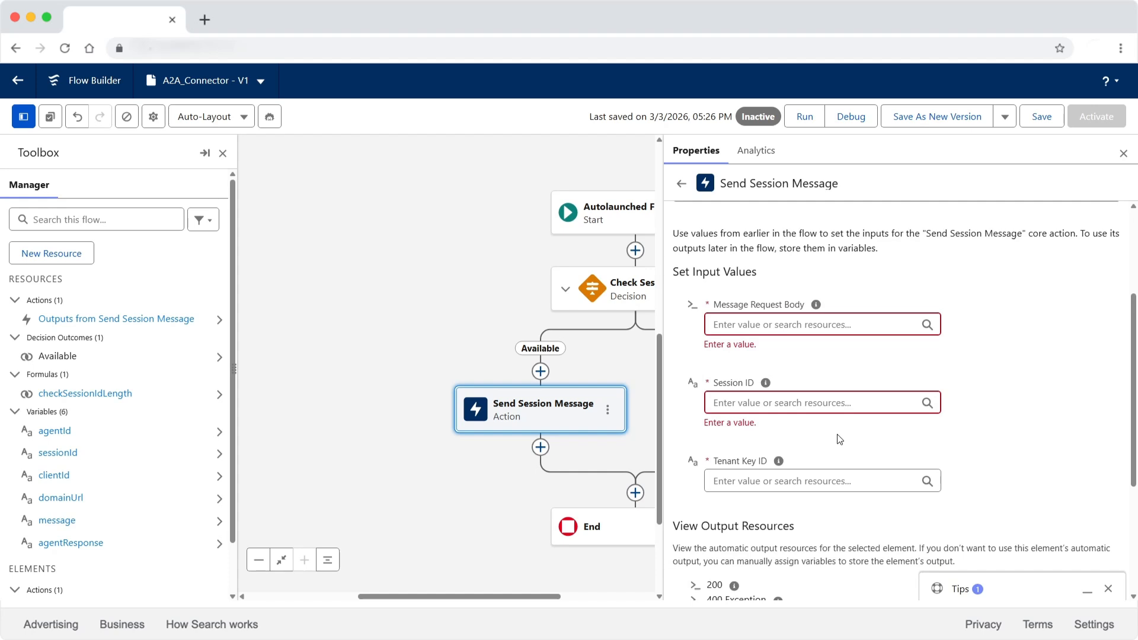
{"action": "scroll", "coordinate": [836, 437], "scroll_direction": "down", "scroll_amount": 1}
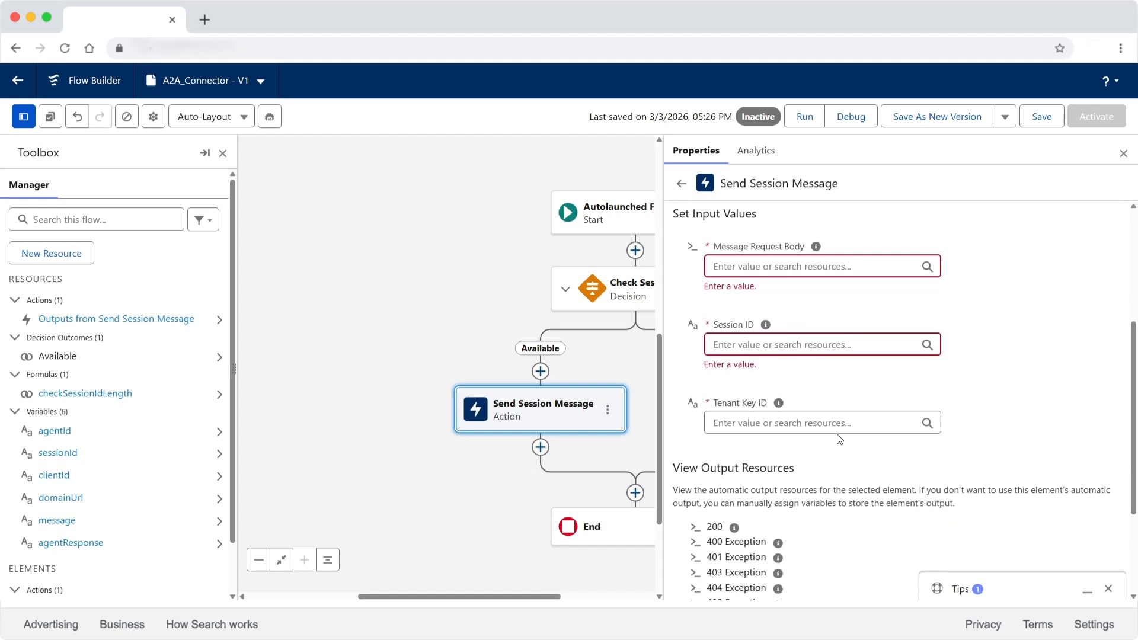
{"action": "scroll", "coordinate": [810, 411], "scroll_direction": "up", "scroll_amount": 1}
{"action": "left_click", "coordinate": [798, 390]}
{"action": "scroll", "coordinate": [796, 462], "scroll_direction": "down", "scroll_amount": 2}
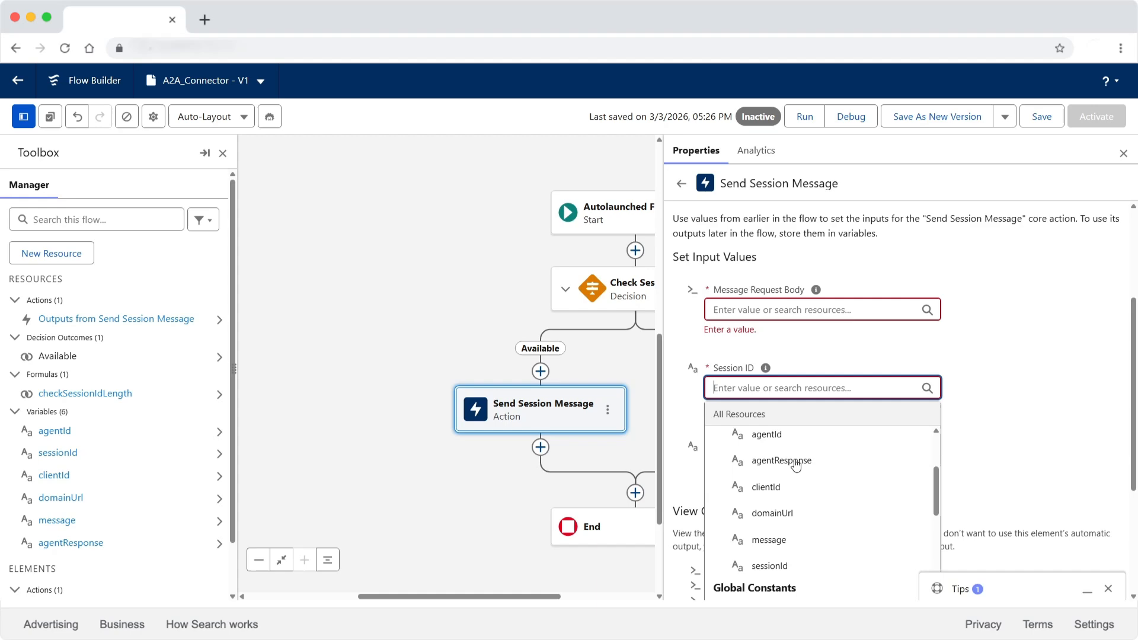
{"action": "left_click", "coordinate": [795, 565]}
{"action": "left_click", "coordinate": [796, 452]}
{"action": "left_click", "coordinate": [795, 398]}
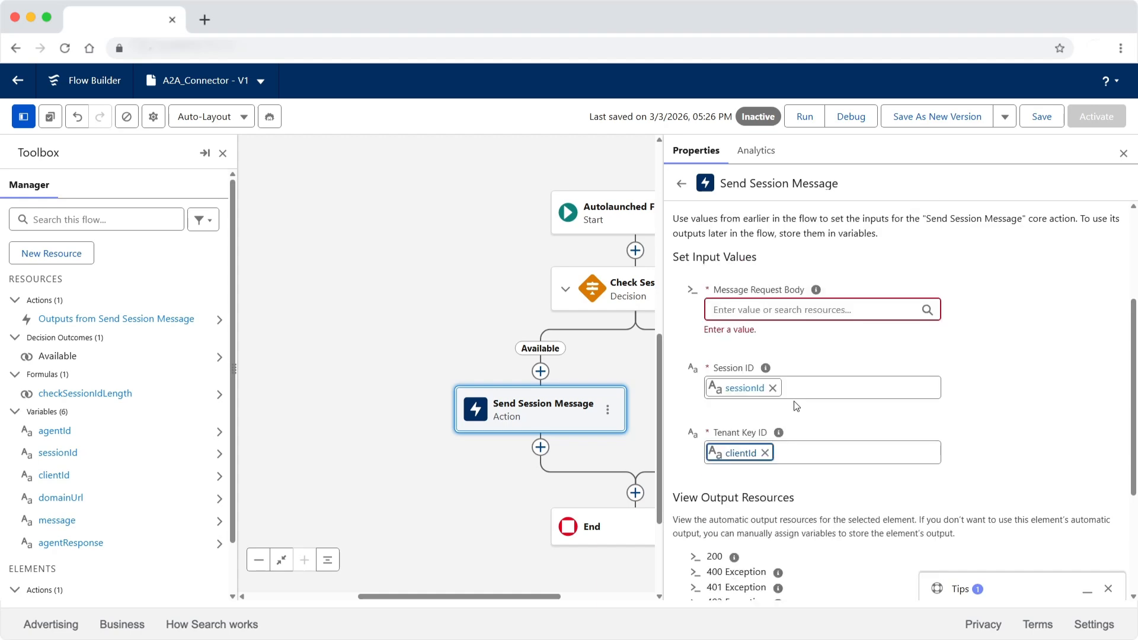
- Start a new Variable resource for the Message Request Body with the API name SendMessageRequest
{"action": "left_click", "coordinate": [788, 310]}
{"action": "left_click", "coordinate": [750, 386]}
{"action": "left_click", "coordinate": [460, 273]}
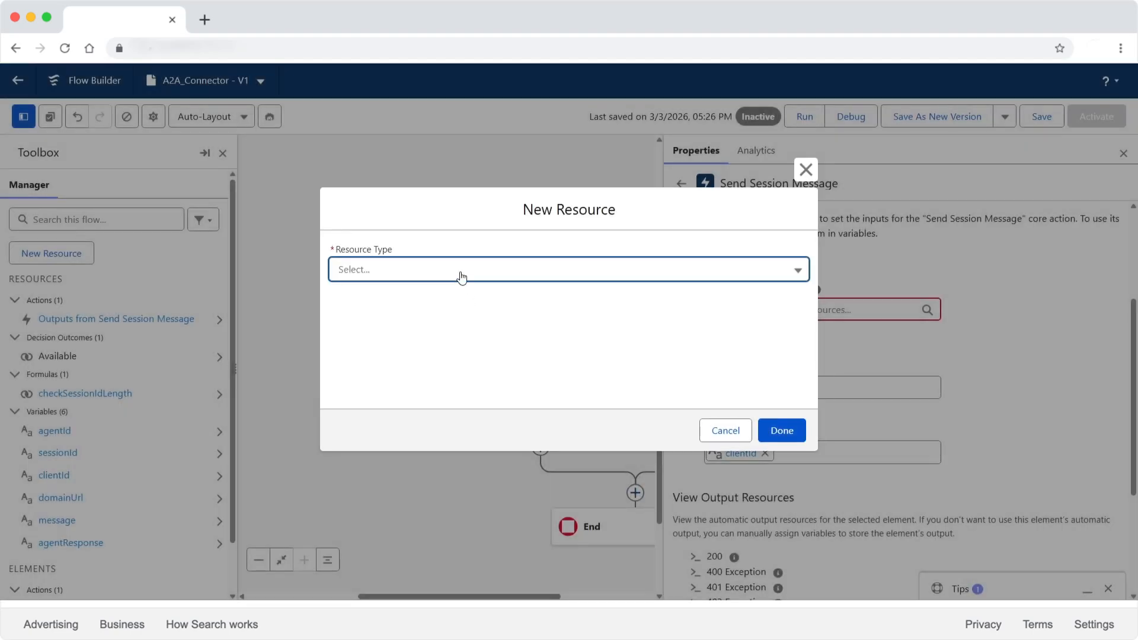
{"action": "left_click", "coordinate": [457, 291]}
{"action": "left_click", "coordinate": [457, 296]}
{"action": "type", "text": "SendMessageRequest"}
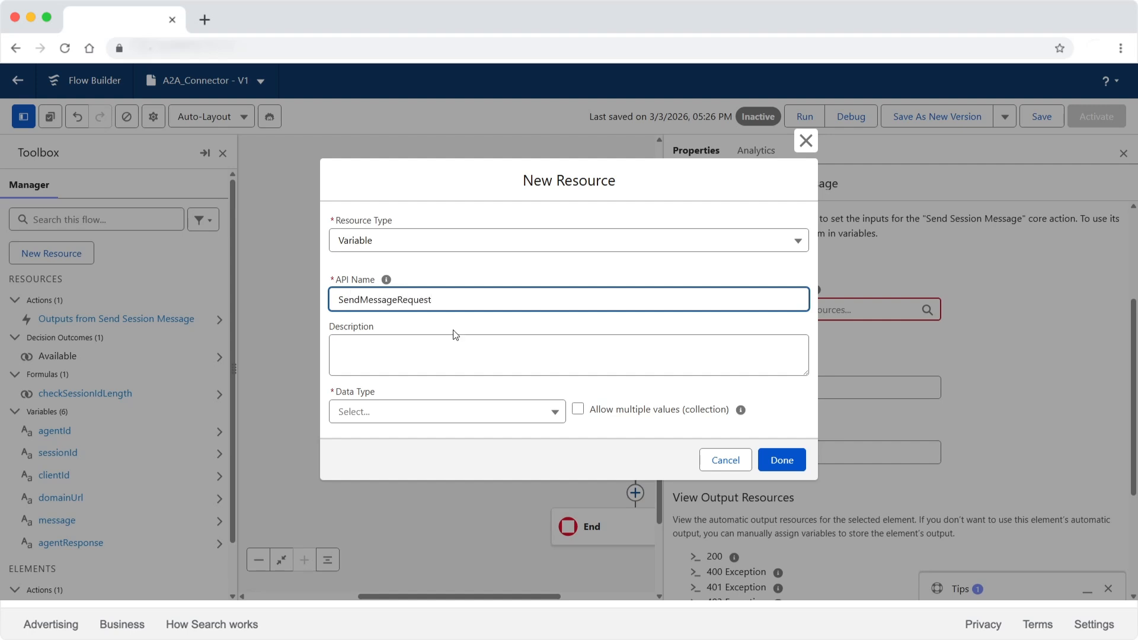
- Make SendMessageRequest an Apex-Defined variable using the AIAgentAPIV1 send-message request class, and finish creating it
{"action": "left_click", "coordinate": [460, 411]}
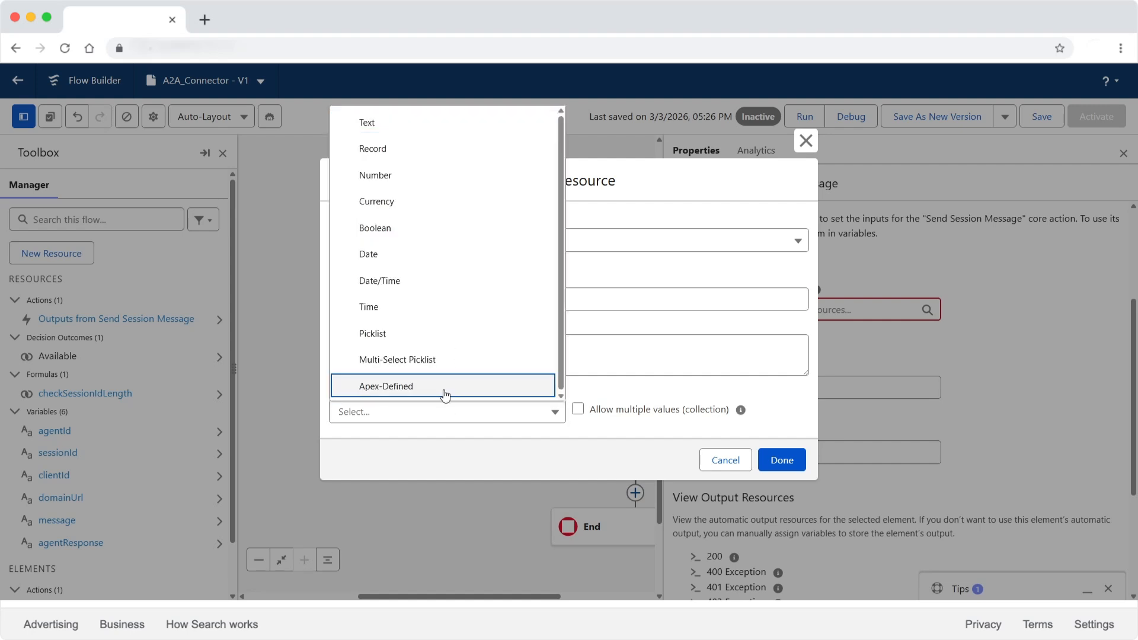
{"action": "left_click", "coordinate": [445, 391]}
{"action": "left_click", "coordinate": [439, 408]}
{"action": "scroll", "coordinate": [485, 305], "scroll_direction": "down", "scroll_amount": 5}
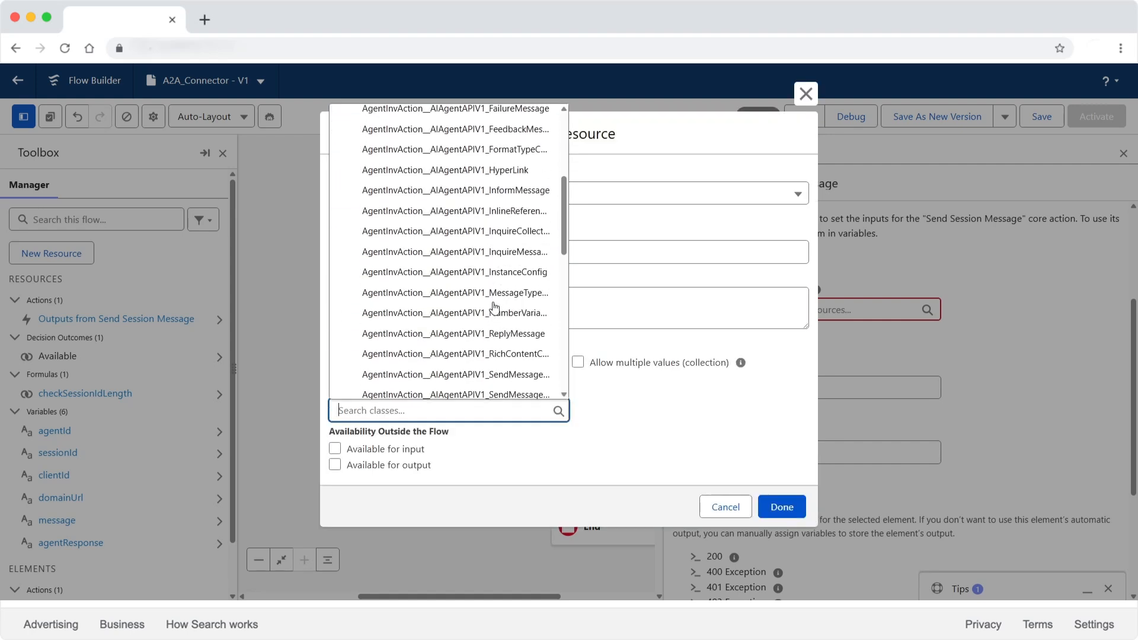
{"action": "left_click", "coordinate": [501, 312]}
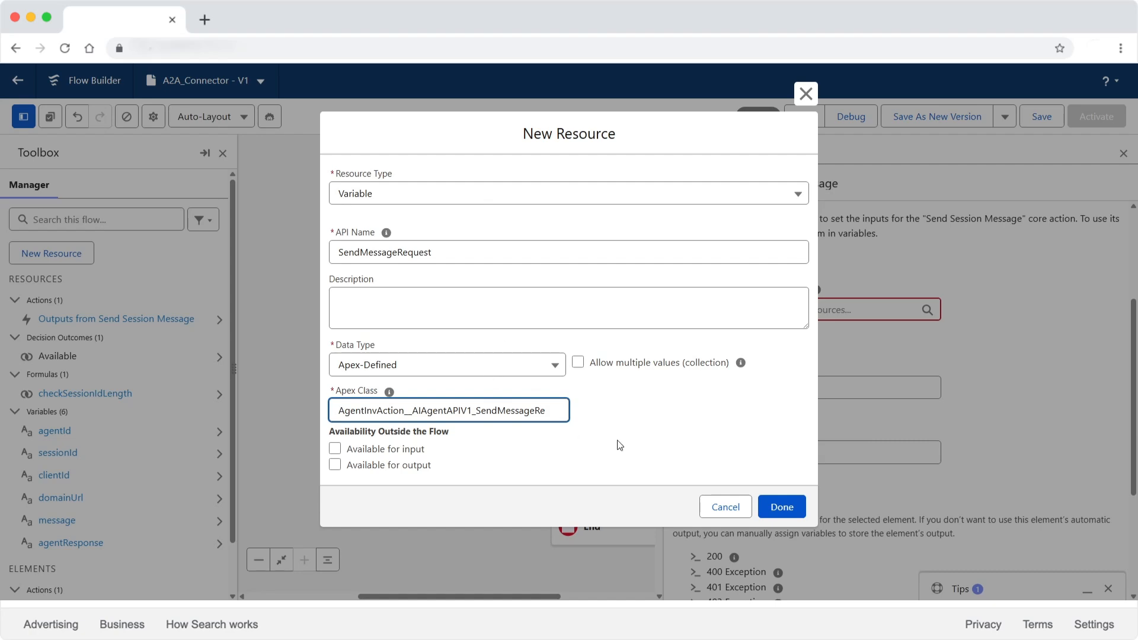
{"action": "left_click", "coordinate": [782, 507]}
- Enable manual assignment of the action's outputs and start a new Variable resource named SendMessageResponse for the 200 output
{"action": "scroll", "coordinate": [820, 415], "scroll_direction": "down", "scroll_amount": 3}
{"action": "left_click", "coordinate": [705, 542]}
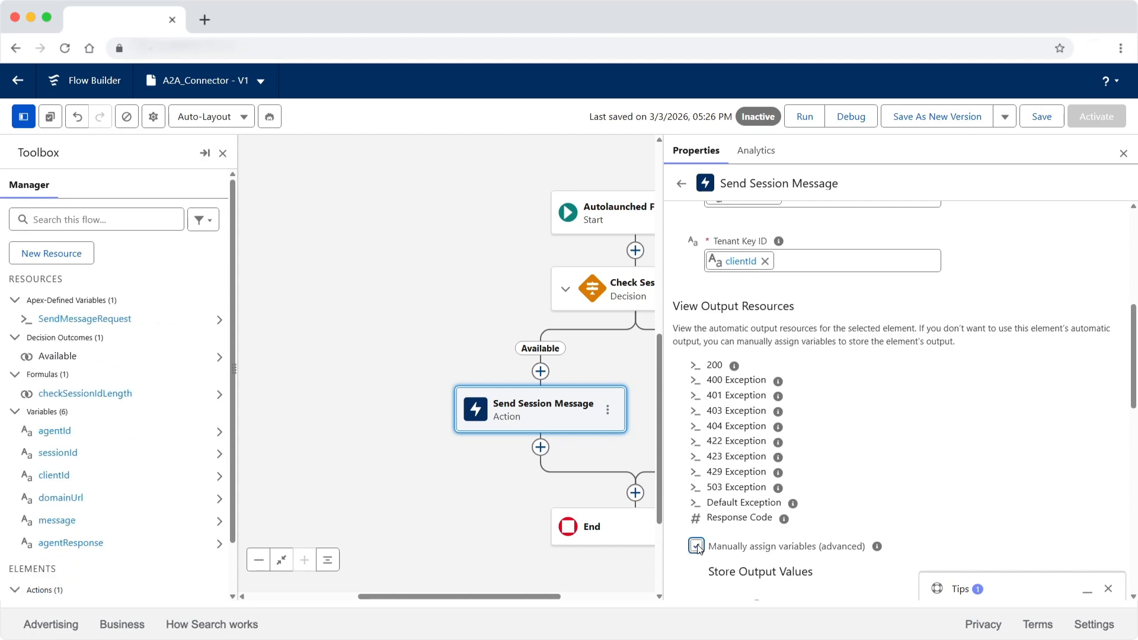
{"action": "scroll", "coordinate": [851, 467], "scroll_direction": "down", "scroll_amount": 4}
{"action": "left_click", "coordinate": [760, 384]}
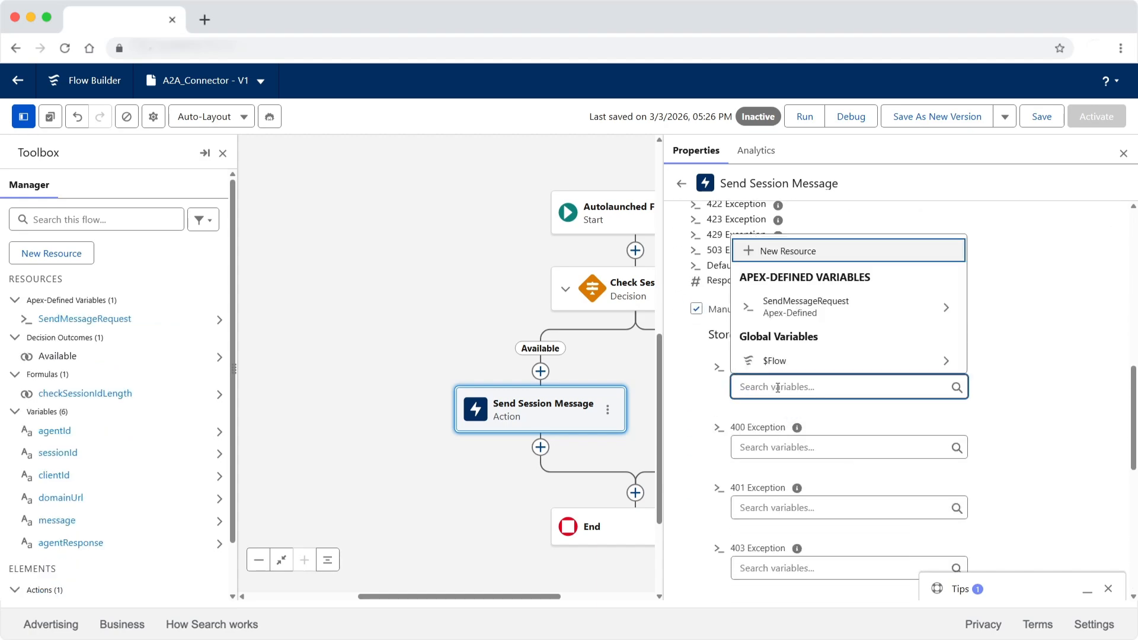
{"action": "left_click", "coordinate": [837, 256]}
{"action": "left_click", "coordinate": [467, 278]}
{"action": "left_click", "coordinate": [468, 293]}
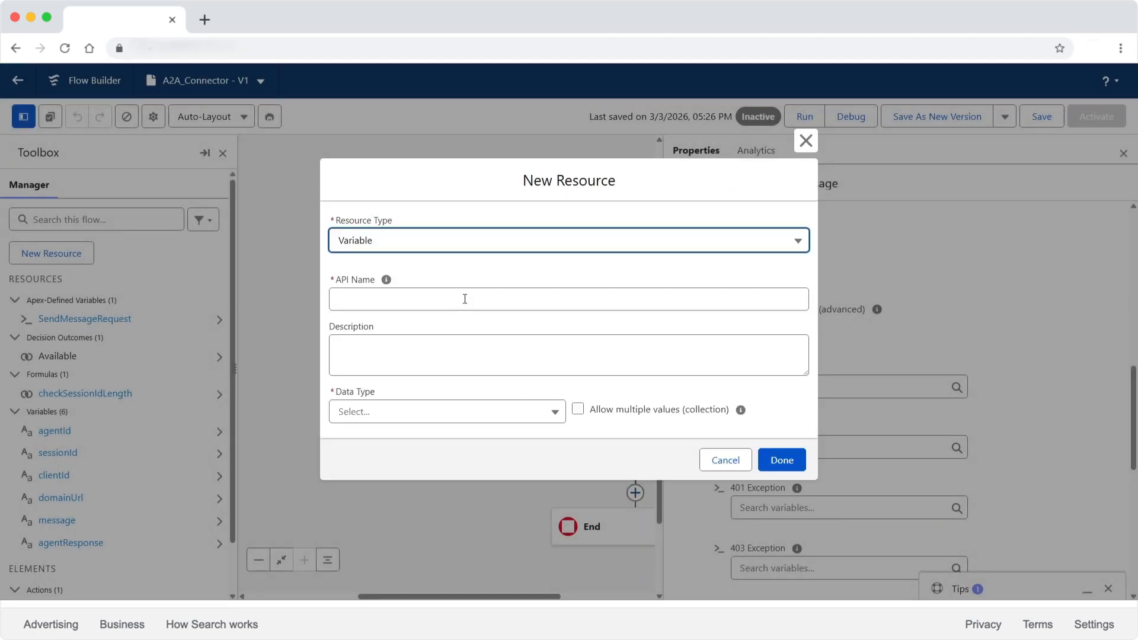
{"action": "type", "text": "SendMessageREsp"}
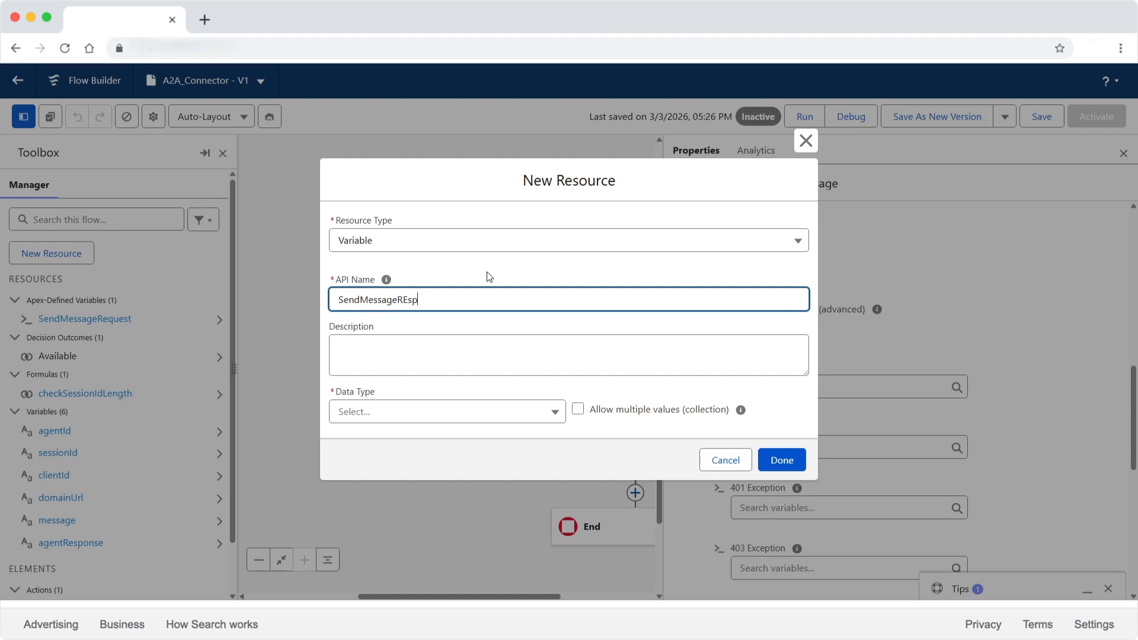
{"action": "key", "text": "BackSpace"}
{"action": "key", "text": "BackSpace"}
{"action": "key", "text": "BackSpace"}
{"action": "type", "text": "espons"}
- Make SendMessageResponse Apex-Defined with the second AIAgentAPIV1_SendMessage class, store the 200 output in it, and close the action's properties
{"action": "left_click", "coordinate": [497, 407]}
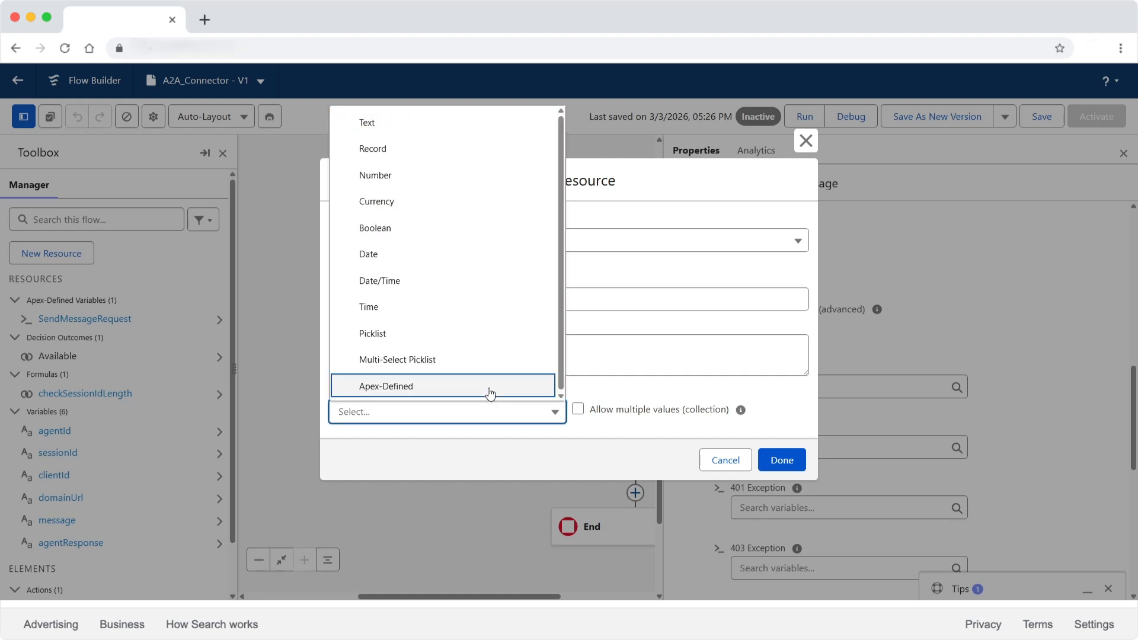
{"action": "left_click", "coordinate": [490, 390]}
{"action": "left_click", "coordinate": [482, 403]}
{"action": "scroll", "coordinate": [495, 304], "scroll_direction": "down", "scroll_amount": 5}
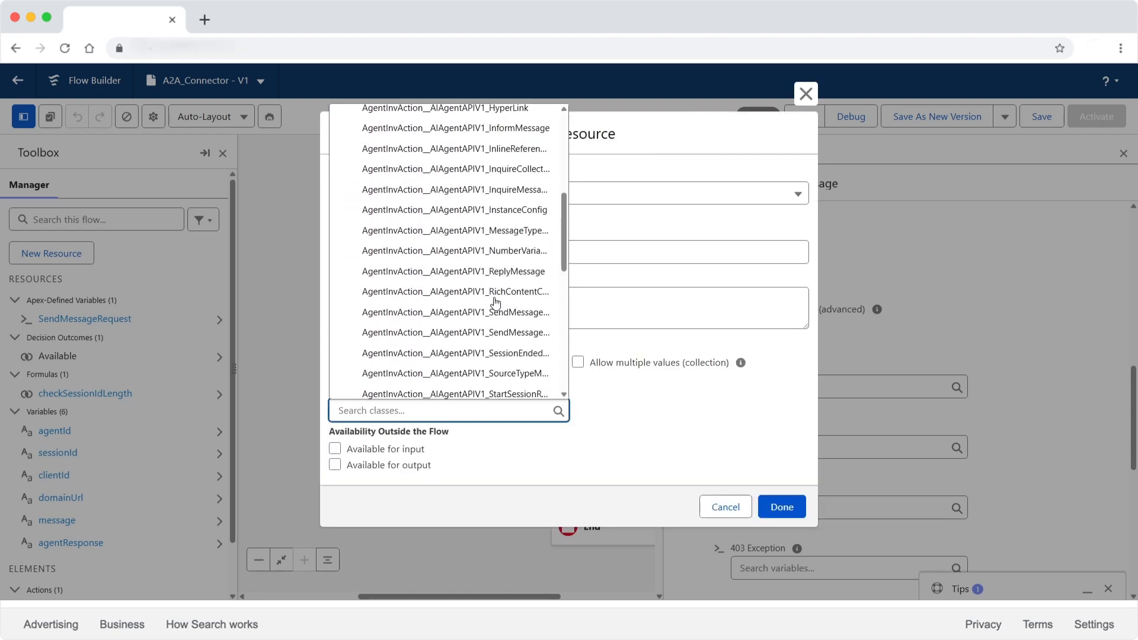
{"action": "left_click", "coordinate": [504, 335]}
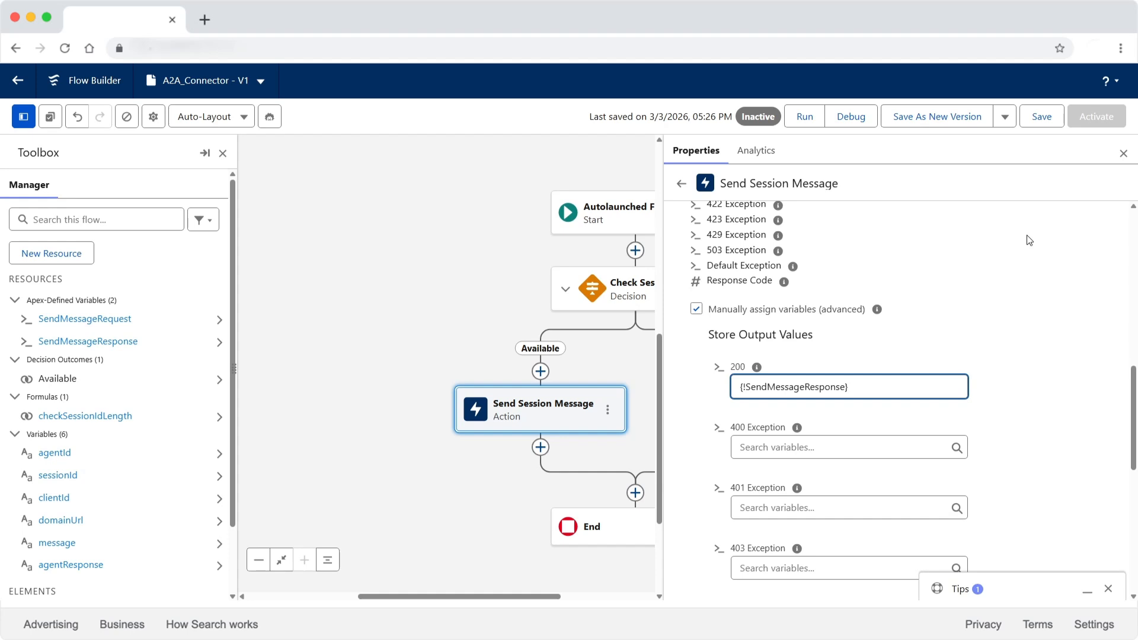
{"action": "left_click", "coordinate": [1123, 153]}
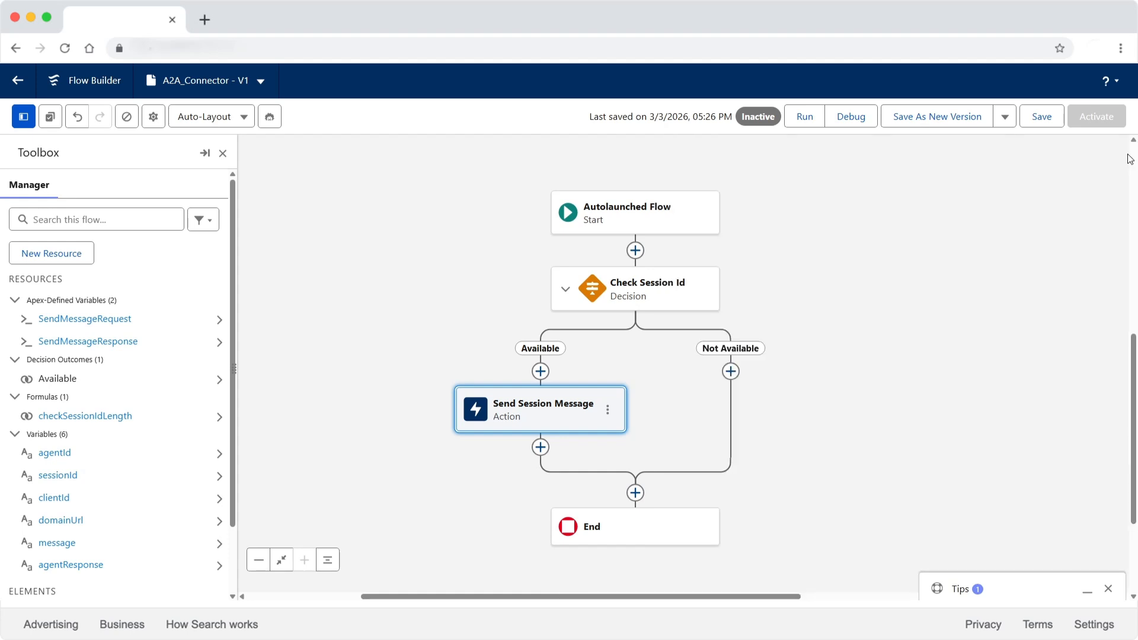
- Add an Assignment element before Send Session Message on the Available path, with label Set Payload and API name Set_Payload
{"action": "left_click", "coordinate": [540, 371]}
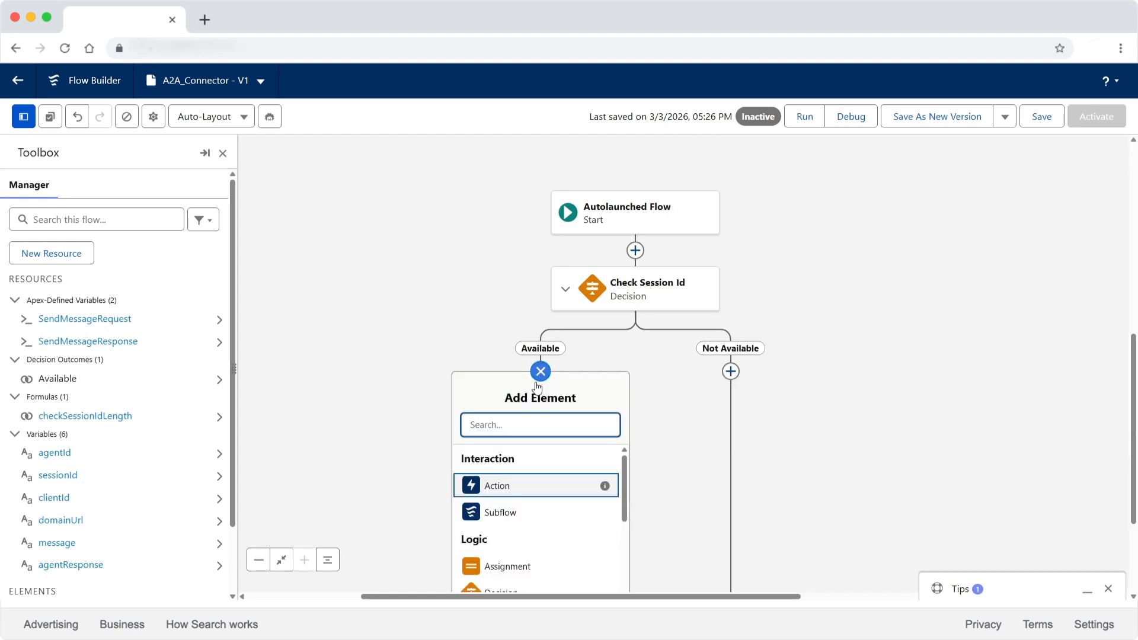
{"action": "left_click", "coordinate": [536, 567]}
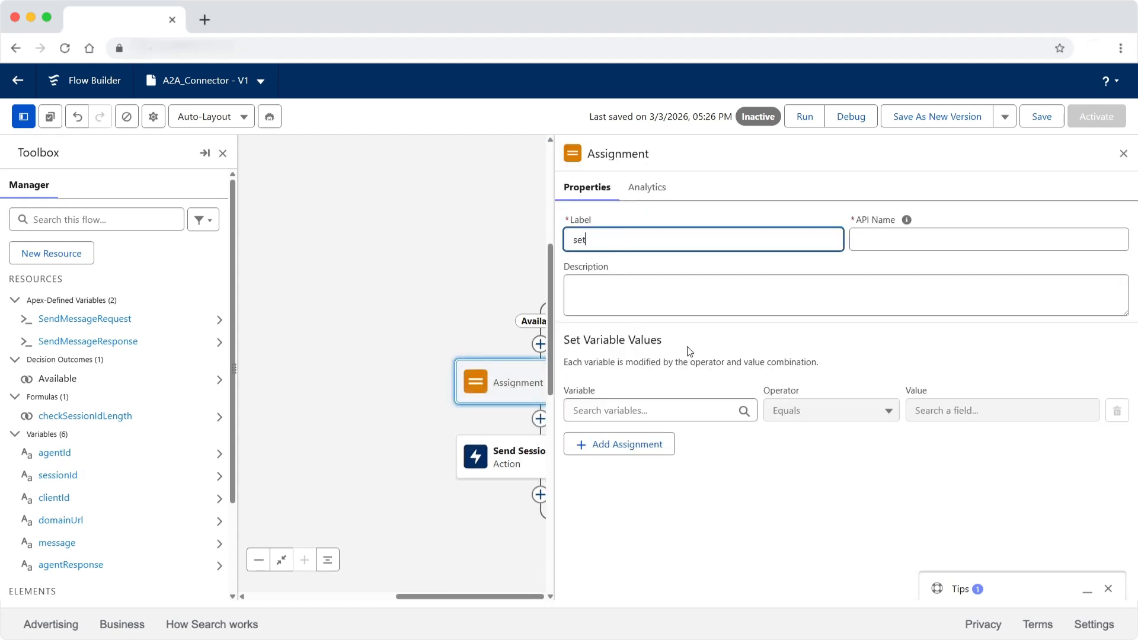
{"action": "type", "text": "Set Payload"}
{"action": "left_click", "coordinate": [867, 240]}
{"action": "left_click", "coordinate": [780, 352]}
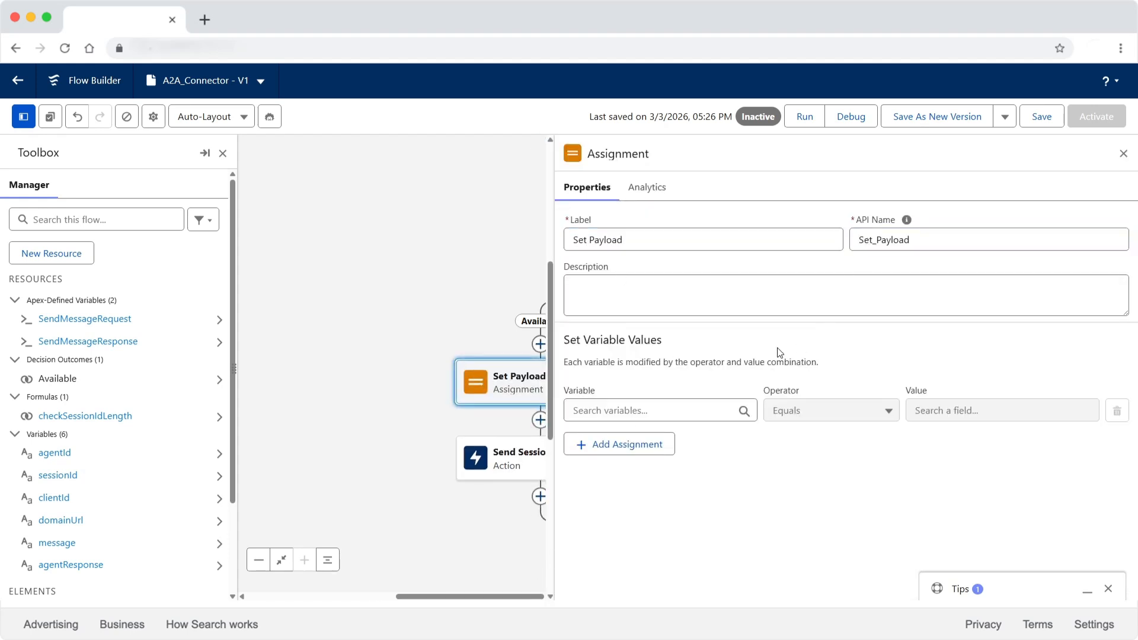
- Start a new Variable resource for the first assignment with the API name SendMessageTextMessage
{"action": "left_click", "coordinate": [668, 403]}
{"action": "scroll", "coordinate": [667, 403], "scroll_direction": "down", "scroll_amount": 2}
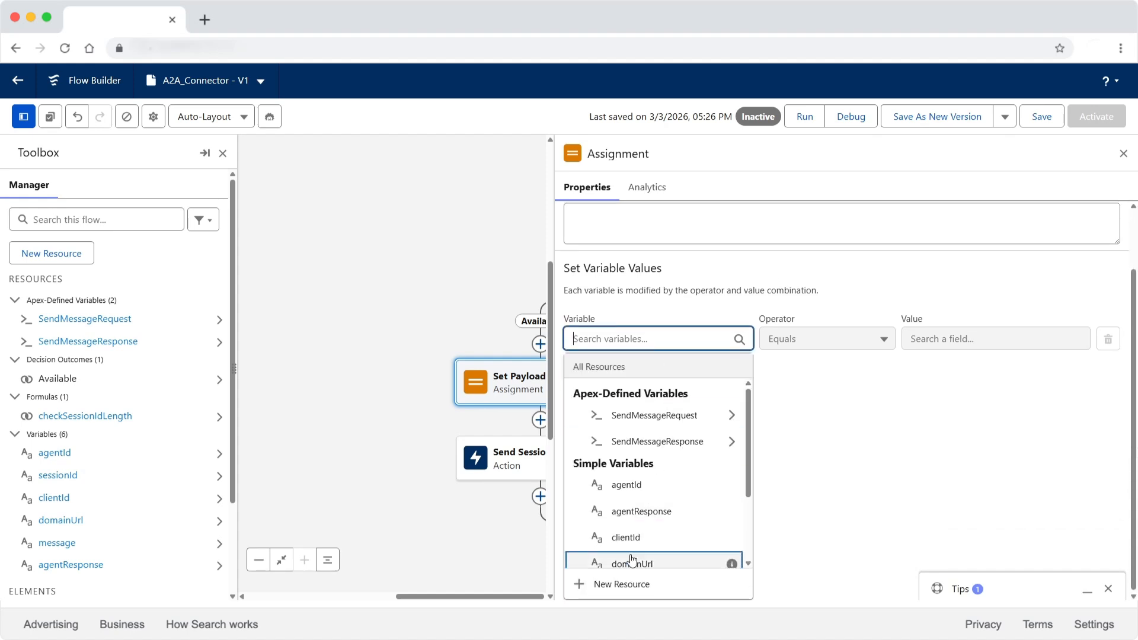
{"action": "left_click", "coordinate": [611, 584]}
{"action": "left_click", "coordinate": [468, 269]}
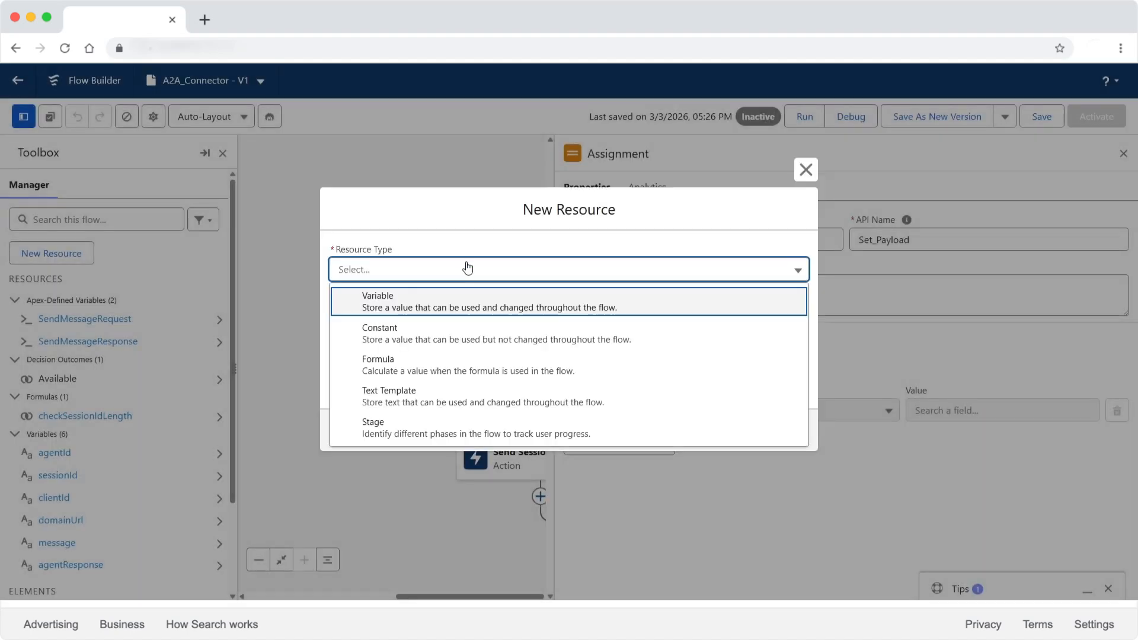
{"action": "left_click", "coordinate": [465, 303]}
{"action": "type", "text": "SendMes"}
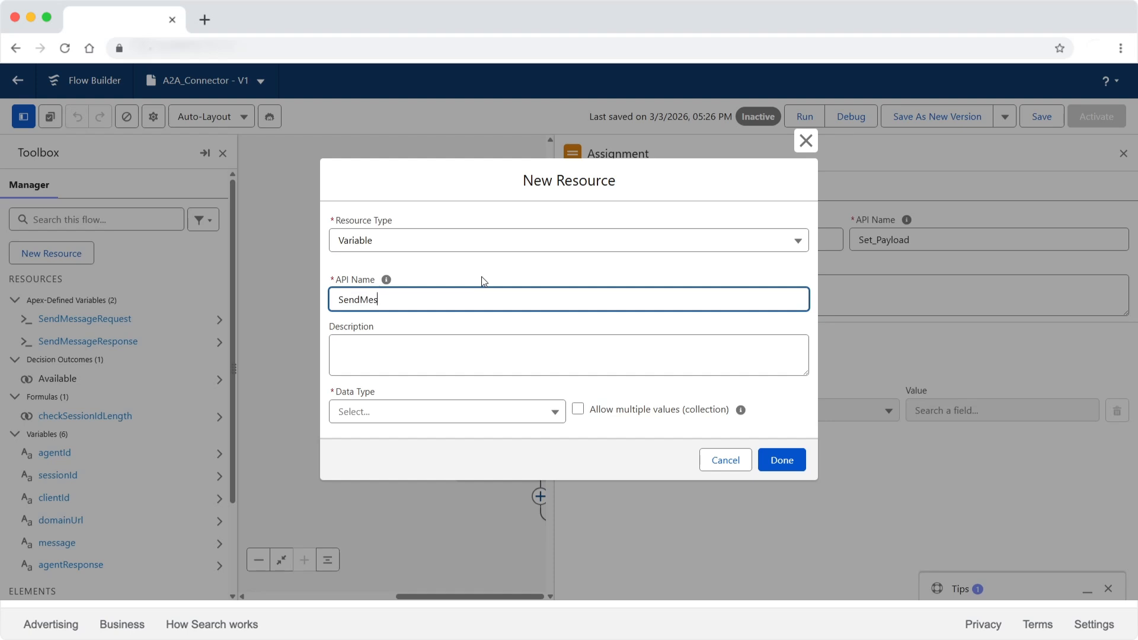
{"action": "type", "text": "sageTextMessage"}
- Make SendMessageTextMessage Apex-Defined with the class AgentInvAction__AIAgentAPIV1_TextMessage and finish creating it
{"action": "left_click", "coordinate": [458, 415]}
{"action": "left_click", "coordinate": [434, 386]}
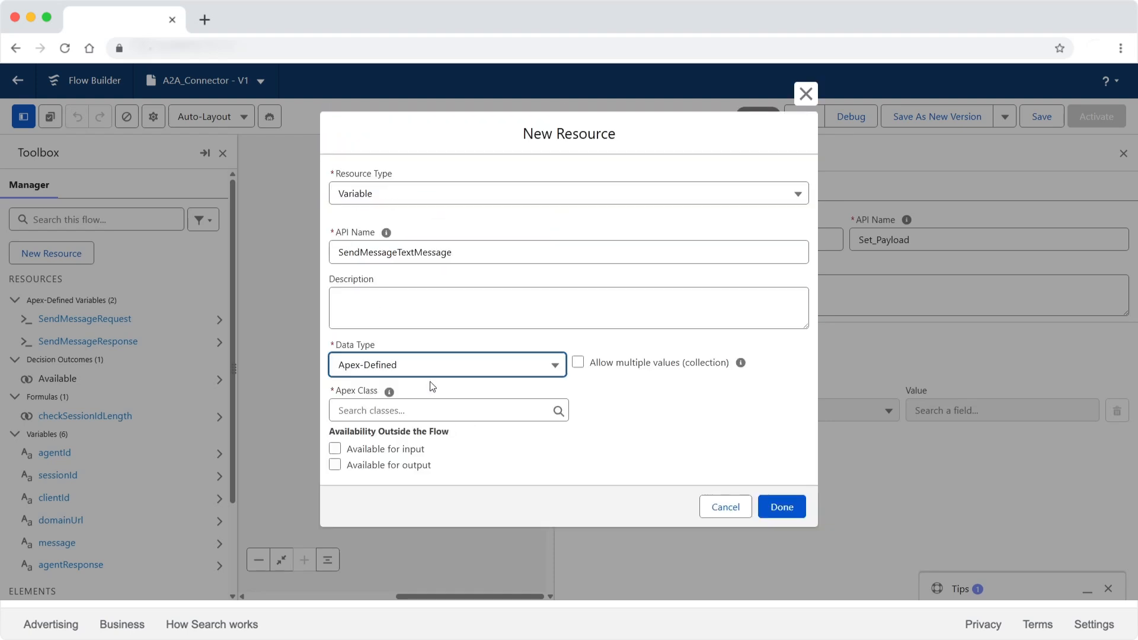
{"action": "left_click", "coordinate": [449, 409]}
{"action": "scroll", "coordinate": [486, 305], "scroll_direction": "down", "scroll_amount": 10}
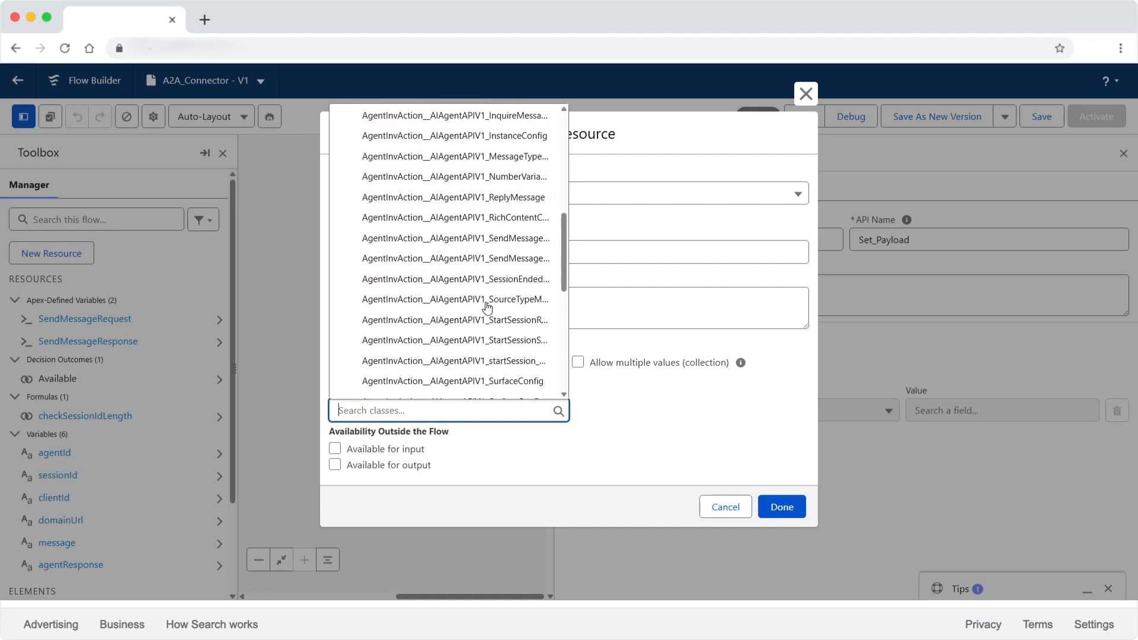
{"action": "scroll", "coordinate": [488, 306], "scroll_direction": "down", "scroll_amount": 3}
{"action": "left_click", "coordinate": [491, 342]}
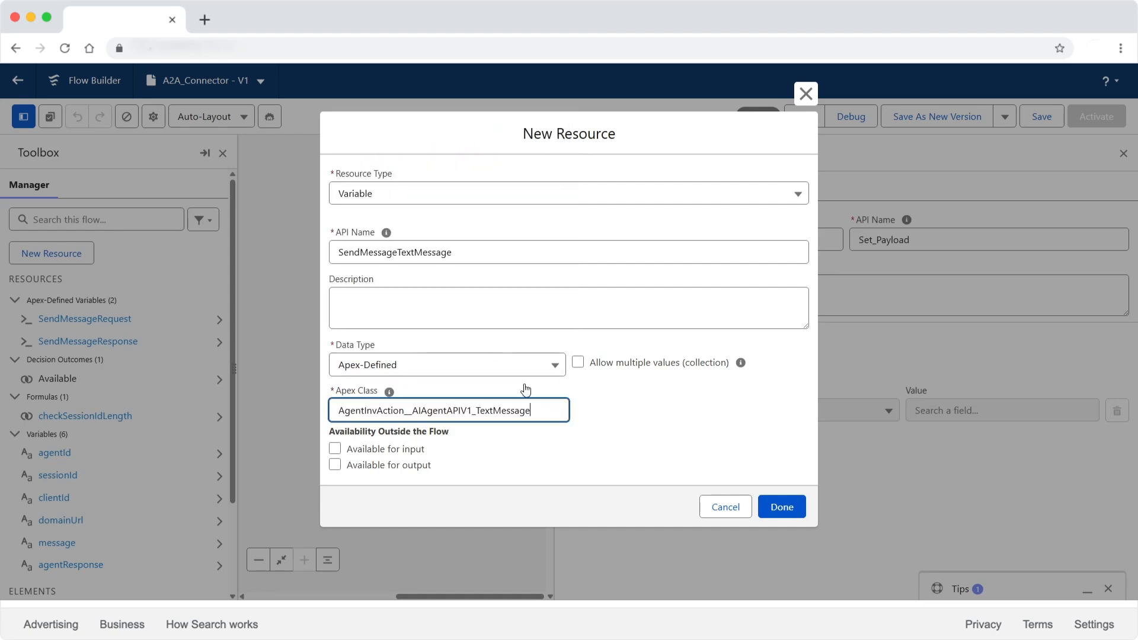
{"action": "left_click", "coordinate": [773, 505]}
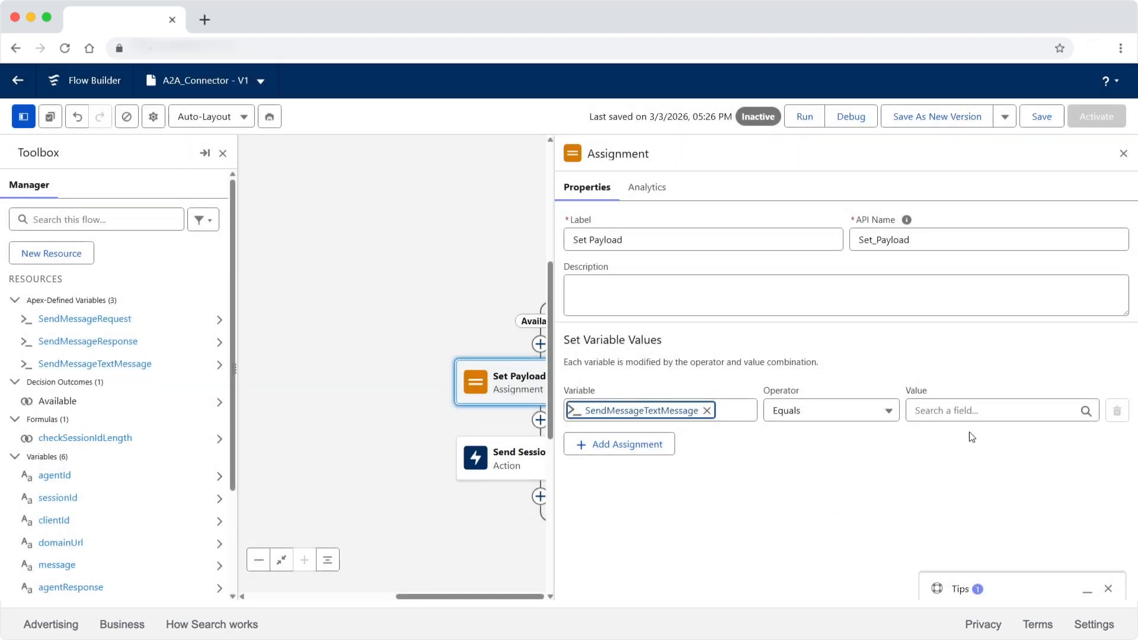
- Set the first assignment so the text property of SendMessageTextMessage equals the message variable
{"action": "left_click", "coordinate": [972, 415]}
{"action": "left_click", "coordinate": [723, 410]}
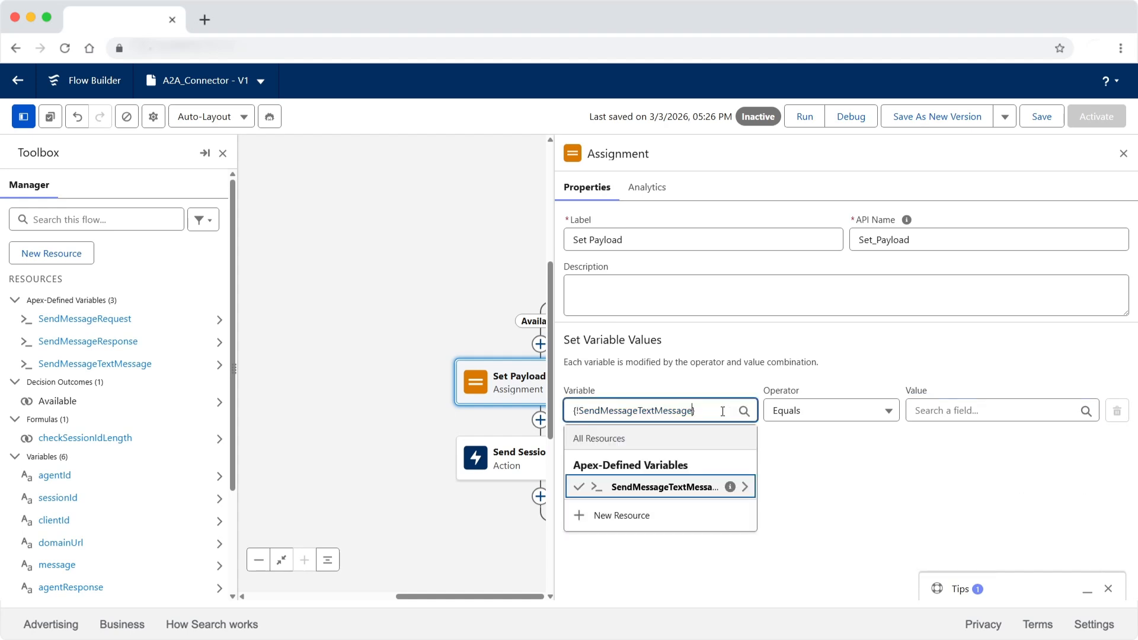
{"action": "left_click", "coordinate": [711, 463]}
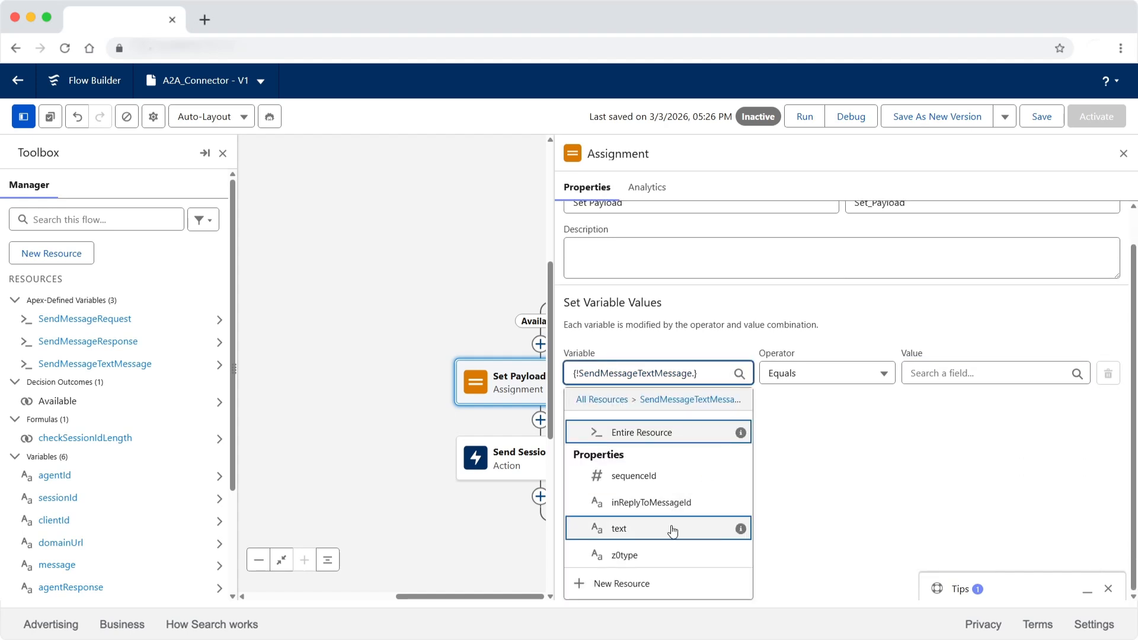
{"action": "left_click", "coordinate": [673, 530]}
{"action": "left_click", "coordinate": [948, 409]}
{"action": "scroll", "coordinate": [944, 471], "scroll_direction": "down", "scroll_amount": 3}
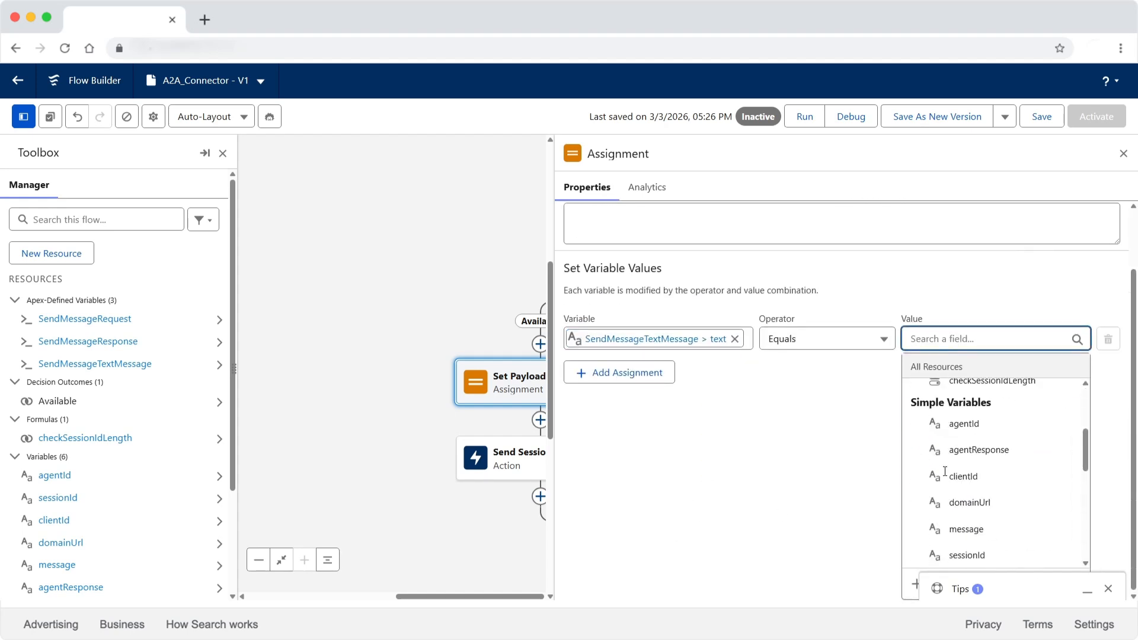
{"action": "left_click", "coordinate": [966, 529]}
- Add a second assignment setting the sequenceId property of SendMessageTextMessage to 1
{"action": "left_click", "coordinate": [635, 446]}
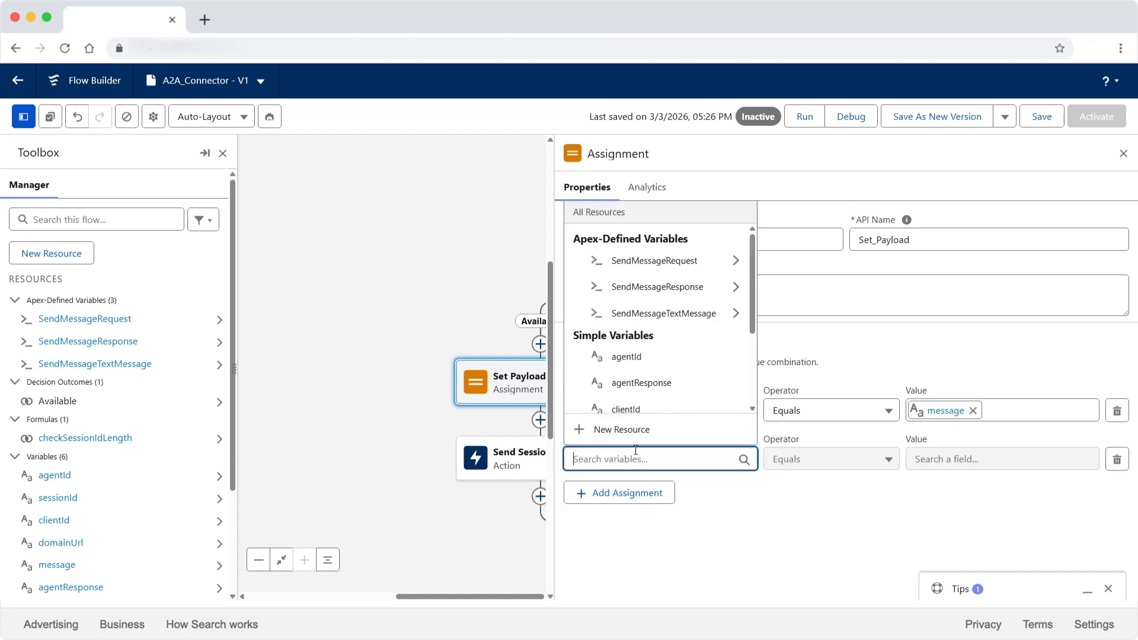
{"action": "left_click", "coordinate": [680, 314]}
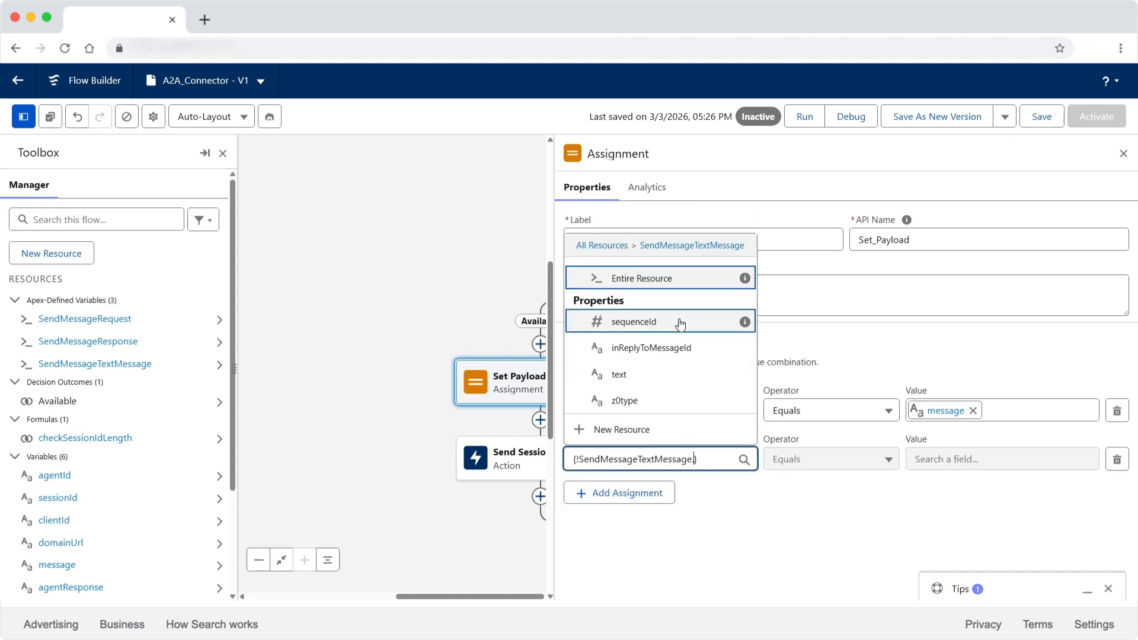
{"action": "left_click", "coordinate": [680, 321]}
{"action": "left_click", "coordinate": [948, 459]}
{"action": "type", "text": "1"}
{"action": "left_click", "coordinate": [815, 517]}
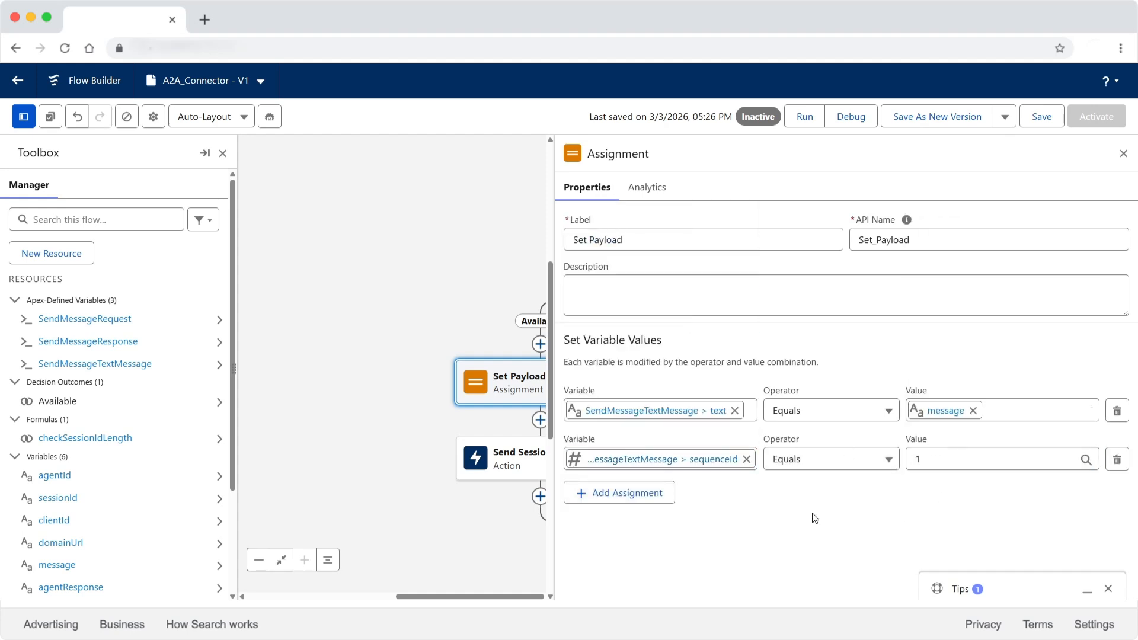
- Add a third assignment setting SendMessageRequest > message > TextMessage to SendMessageTextMessage, and close the Set Payload properties
{"action": "left_click", "coordinate": [629, 502]}
{"action": "left_click", "coordinate": [685, 313]}
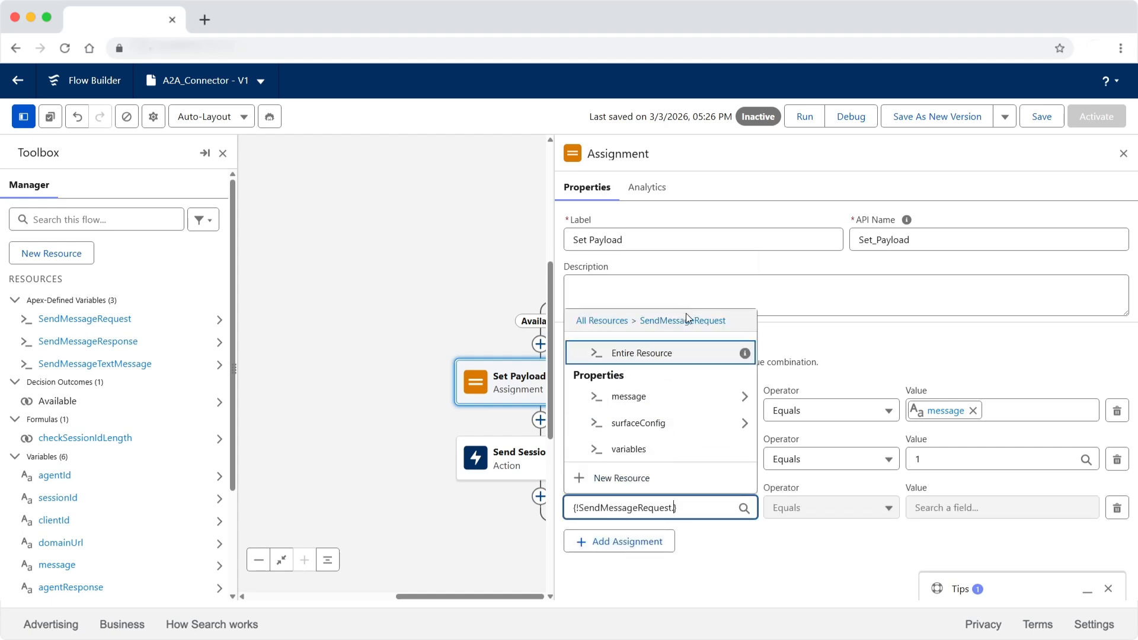
{"action": "left_click", "coordinate": [676, 395]}
{"action": "left_click", "coordinate": [670, 448]}
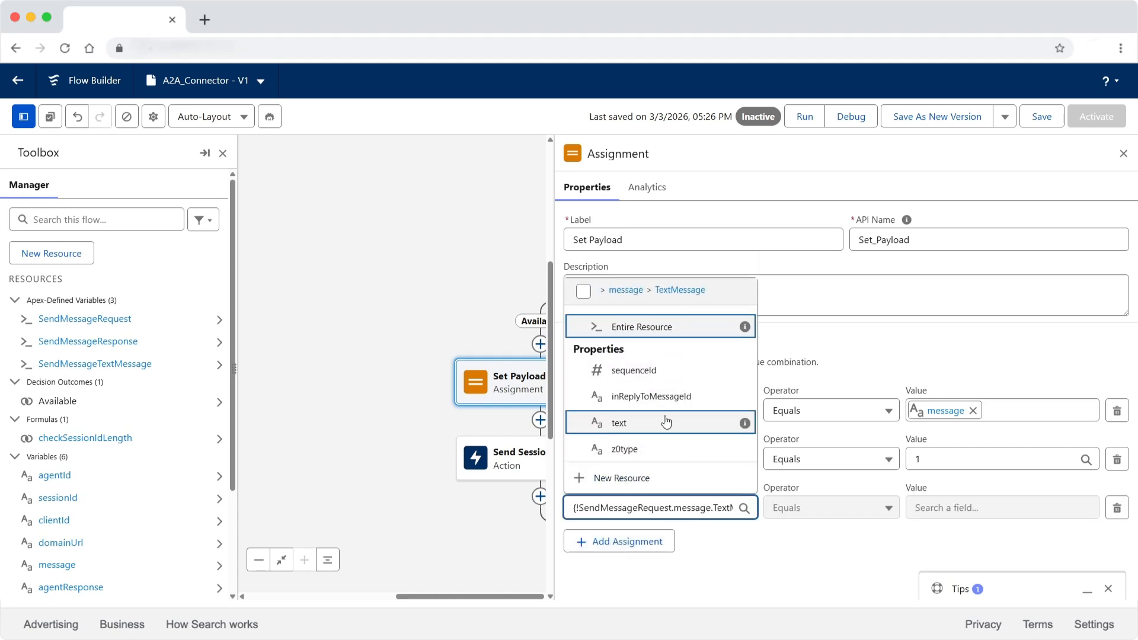
{"action": "left_click", "coordinate": [658, 329]}
{"action": "left_click", "coordinate": [948, 508]}
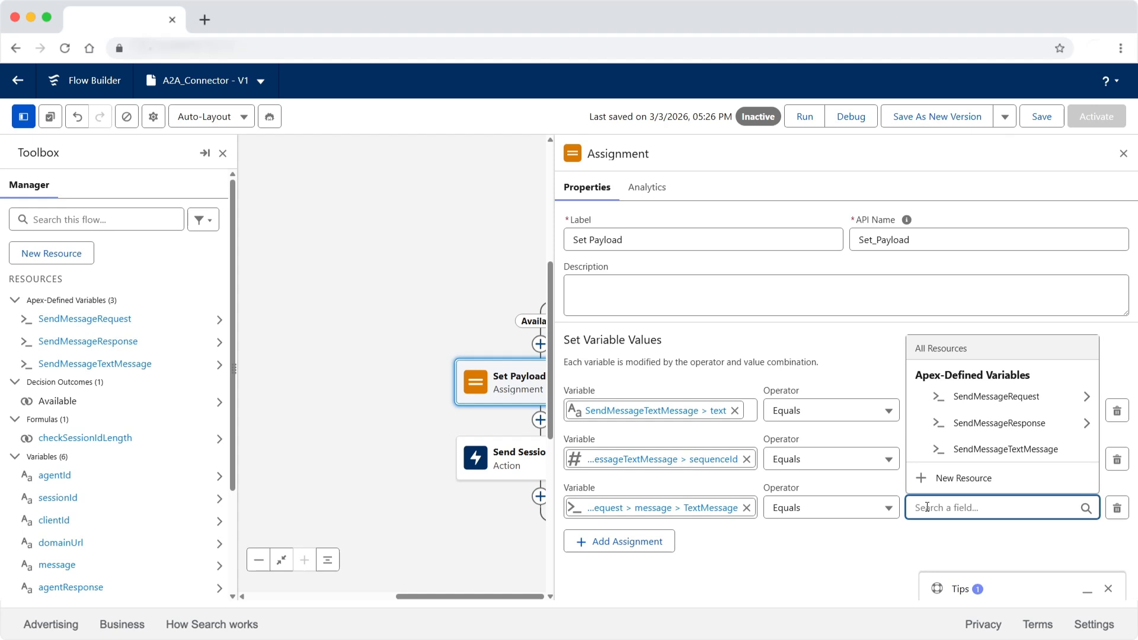
{"action": "left_click", "coordinate": [992, 450]}
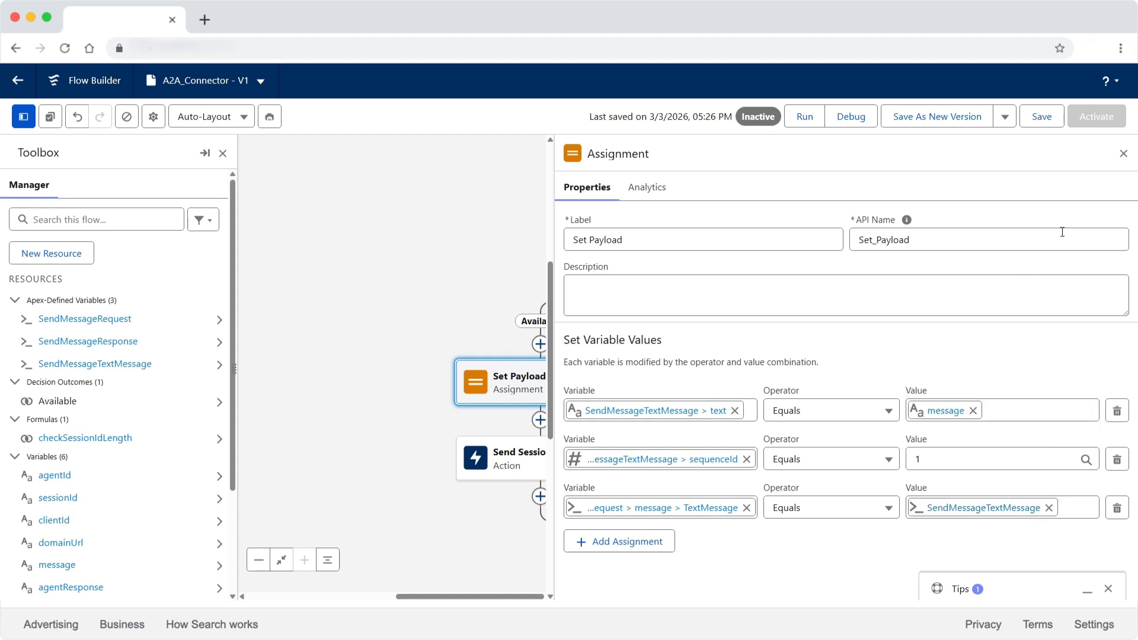
{"action": "left_click", "coordinate": [1123, 153]}
- Add a Loop element after Send Session Message on the Available path, labelled Loop Send Message Response Collection
{"action": "left_click_drag", "start_coordinate": [740, 457], "coordinate": [737, 285]}
{"action": "left_click_drag", "start_coordinate": [735, 410], "coordinate": [753, 436]}
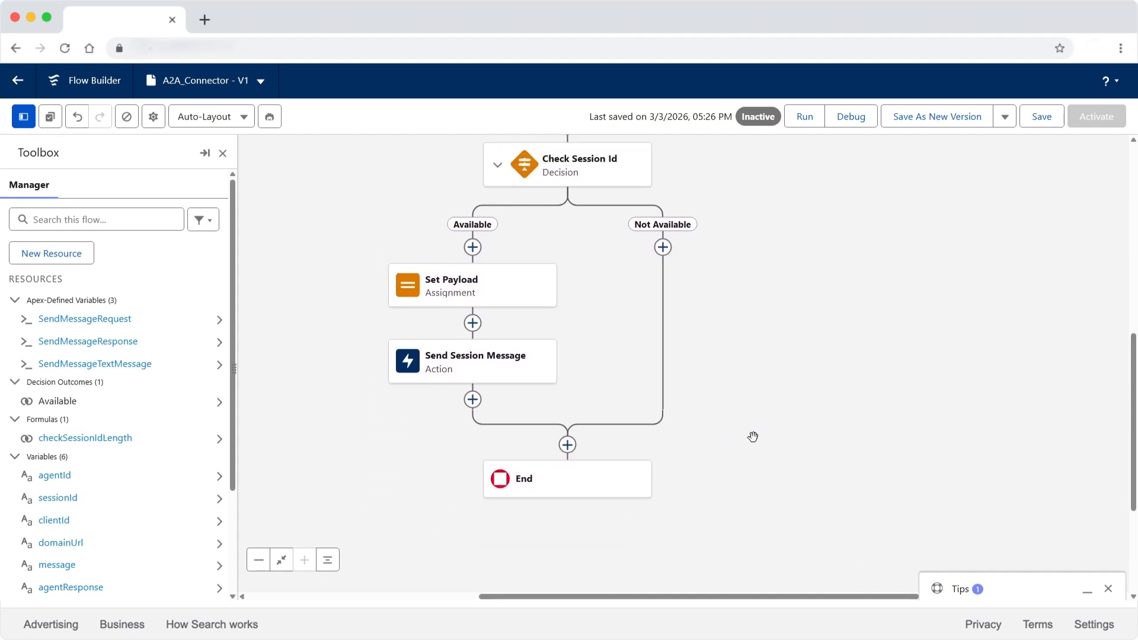
{"action": "left_click", "coordinate": [472, 399]}
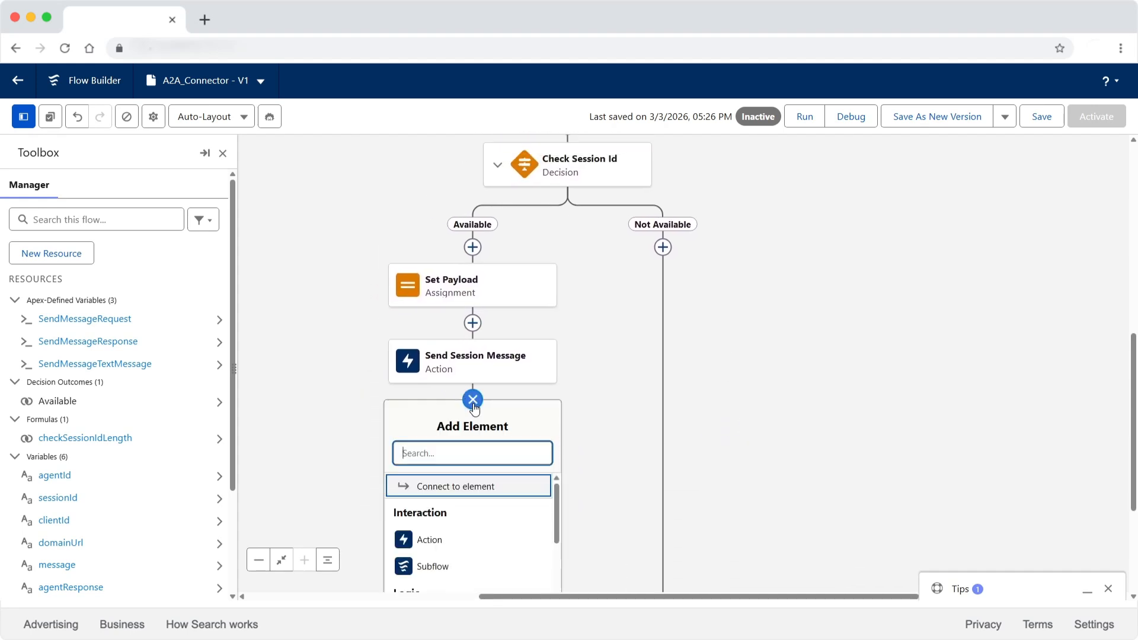
{"action": "type", "text": "Loop"}
{"action": "left_click", "coordinate": [466, 487]}
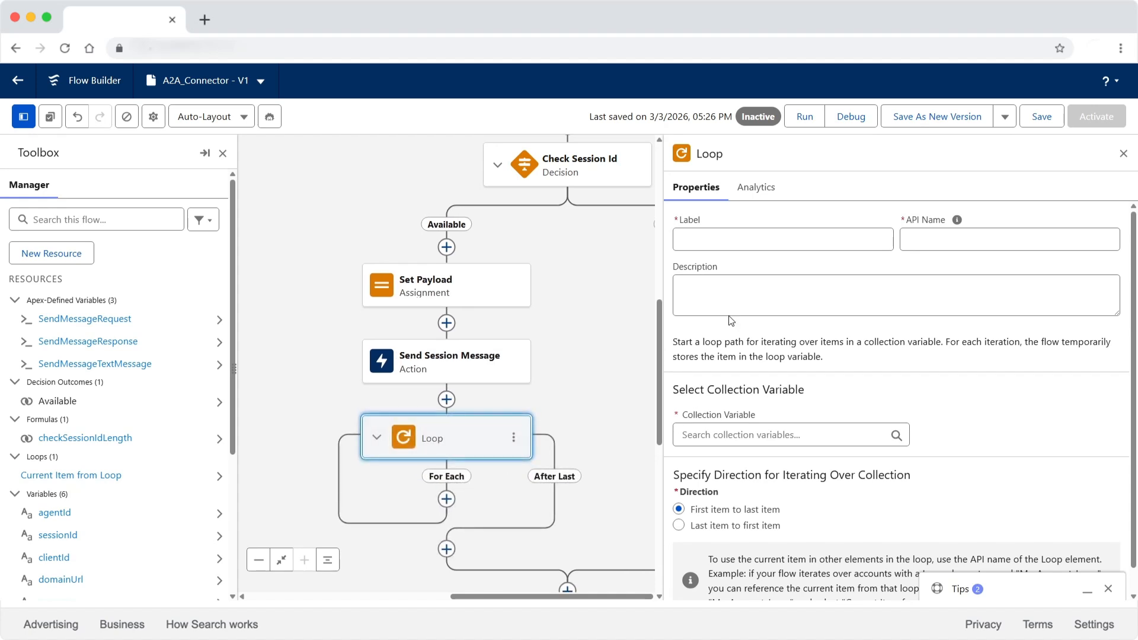
{"action": "type", "text": "Loop Send "}
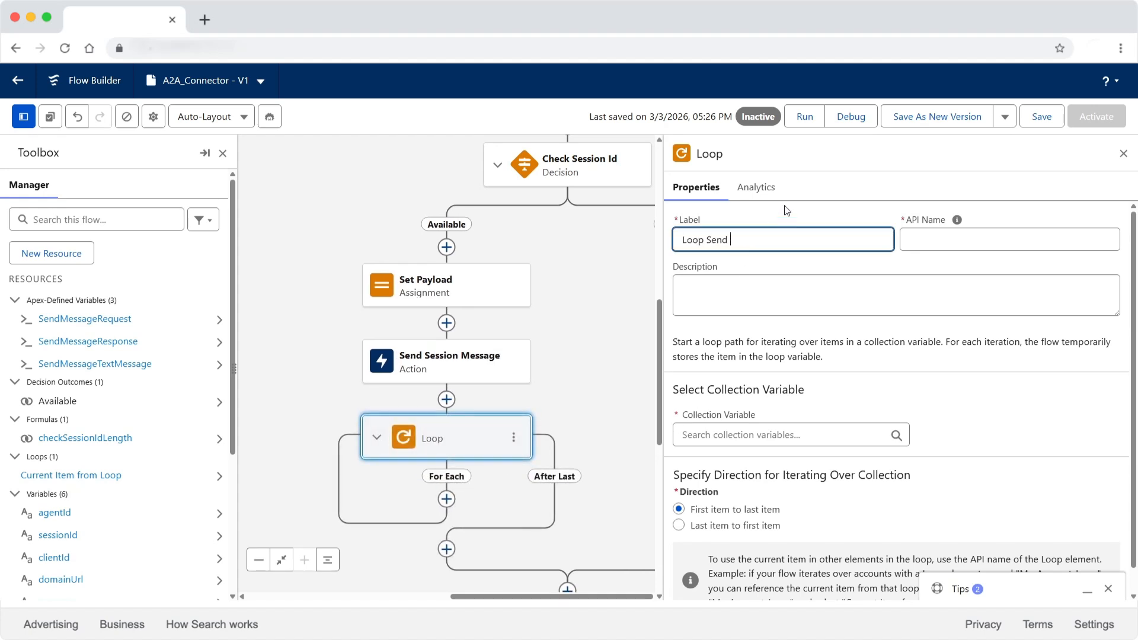
{"action": "type", "text": "Message Response collection"}
{"action": "left_click", "coordinate": [820, 241]}
{"action": "key", "text": "BackSpace"}
{"action": "type", "text": "C"}
{"action": "left_click", "coordinate": [932, 240]}
- Make the loop iterate over the SendMessageResponse > messages collection, and close its properties
{"action": "left_click", "coordinate": [786, 437]}
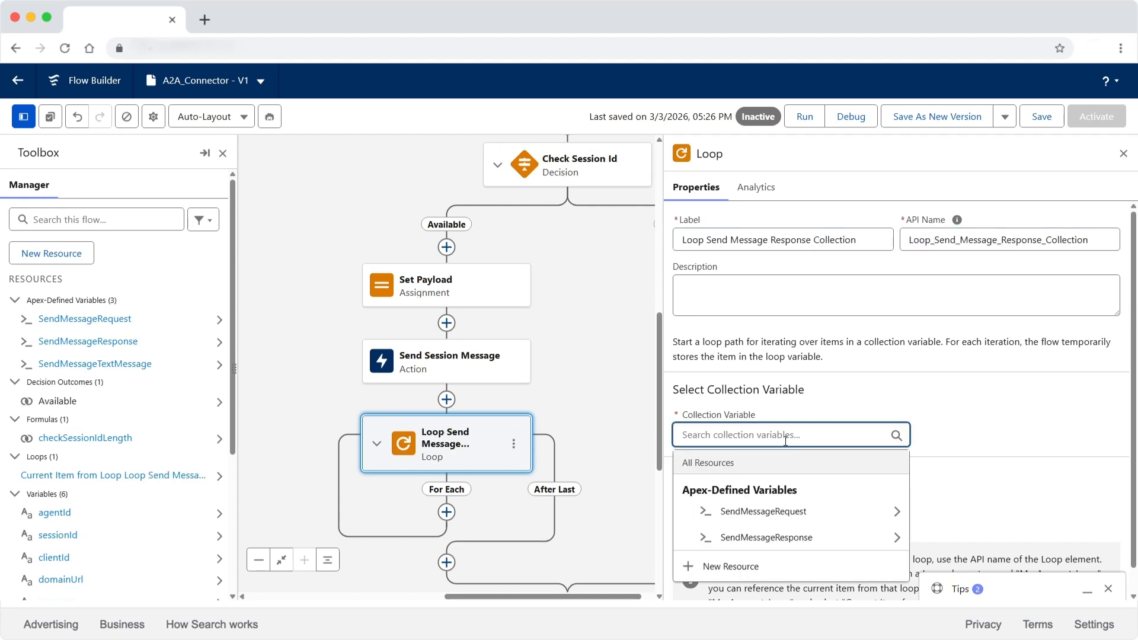
{"action": "left_click", "coordinate": [785, 541]}
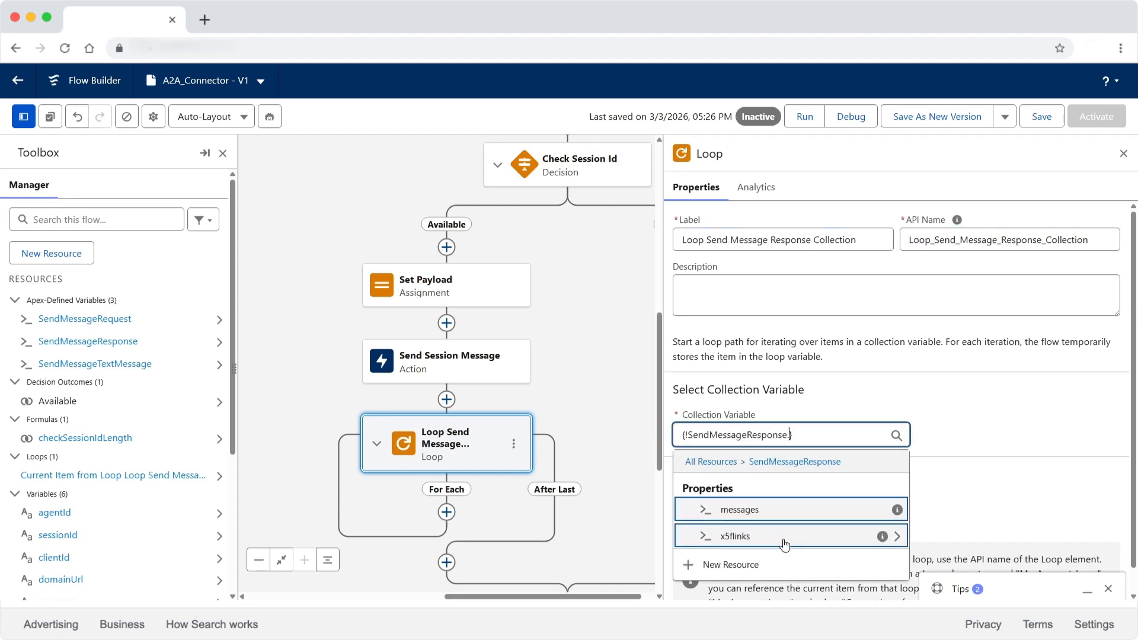
{"action": "left_click", "coordinate": [779, 505]}
{"action": "scroll", "coordinate": [798, 475], "scroll_direction": "down", "scroll_amount": 1}
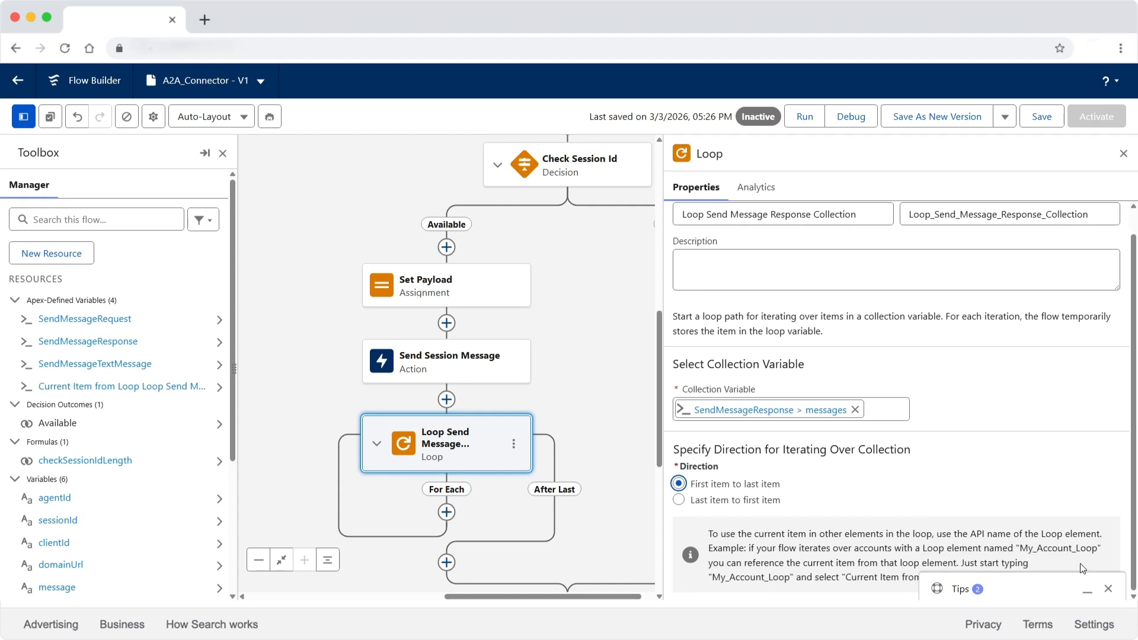
{"action": "left_click", "coordinate": [1107, 588]}
{"action": "left_click", "coordinate": [1123, 156]}
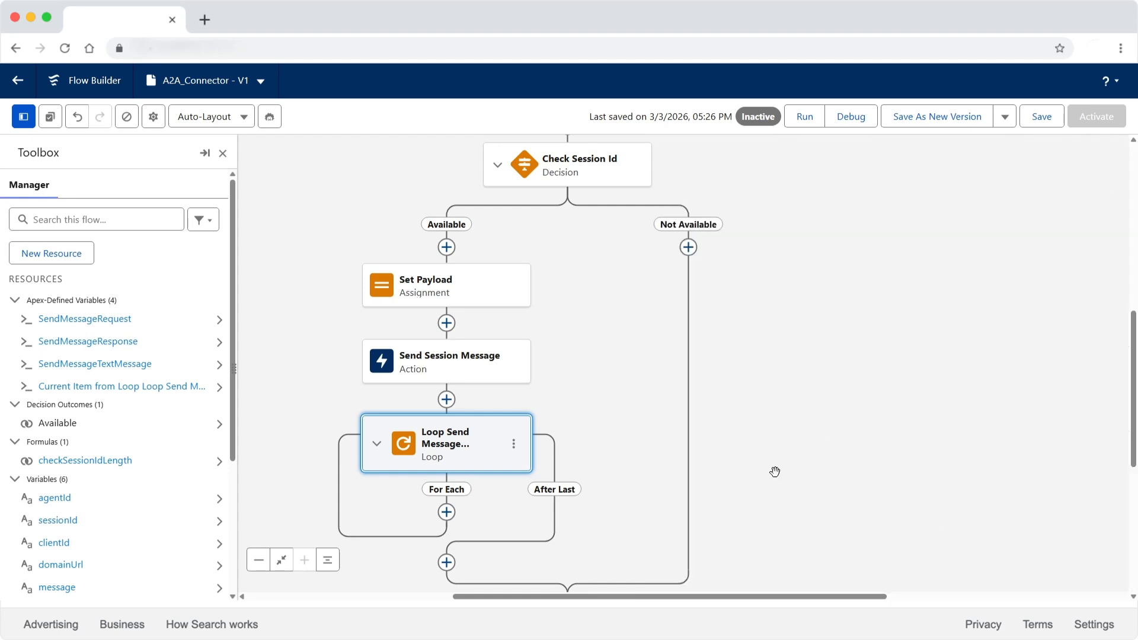
- Add an Assignment labelled Add Inform Message on the For Each path of Loop Send Message Response Collection
{"action": "left_click_drag", "start_coordinate": [775, 469], "coordinate": [783, 320]}
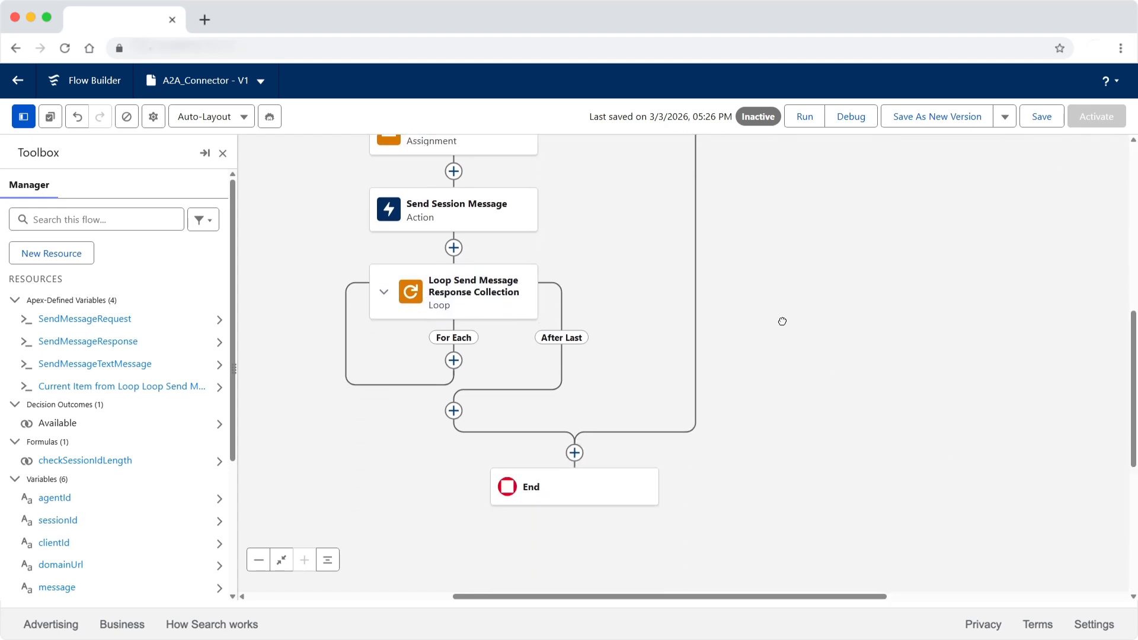
{"action": "left_click", "coordinate": [453, 361]}
{"action": "left_click", "coordinate": [456, 583]}
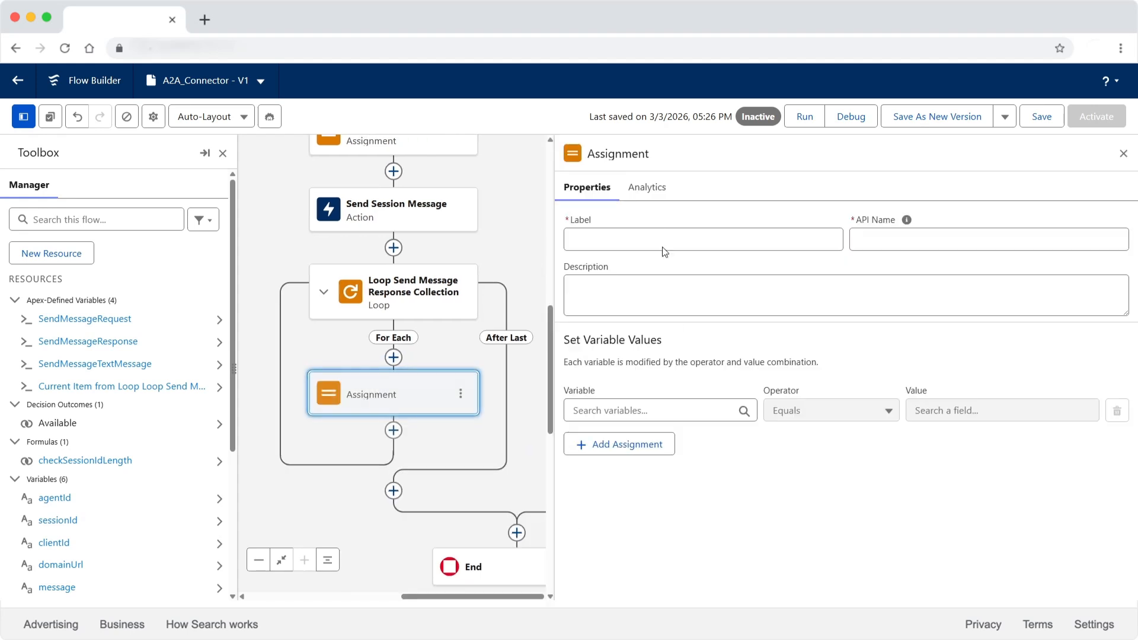
{"action": "left_click", "coordinate": [662, 243]}
{"action": "type", "text": "Add Inform Me"}
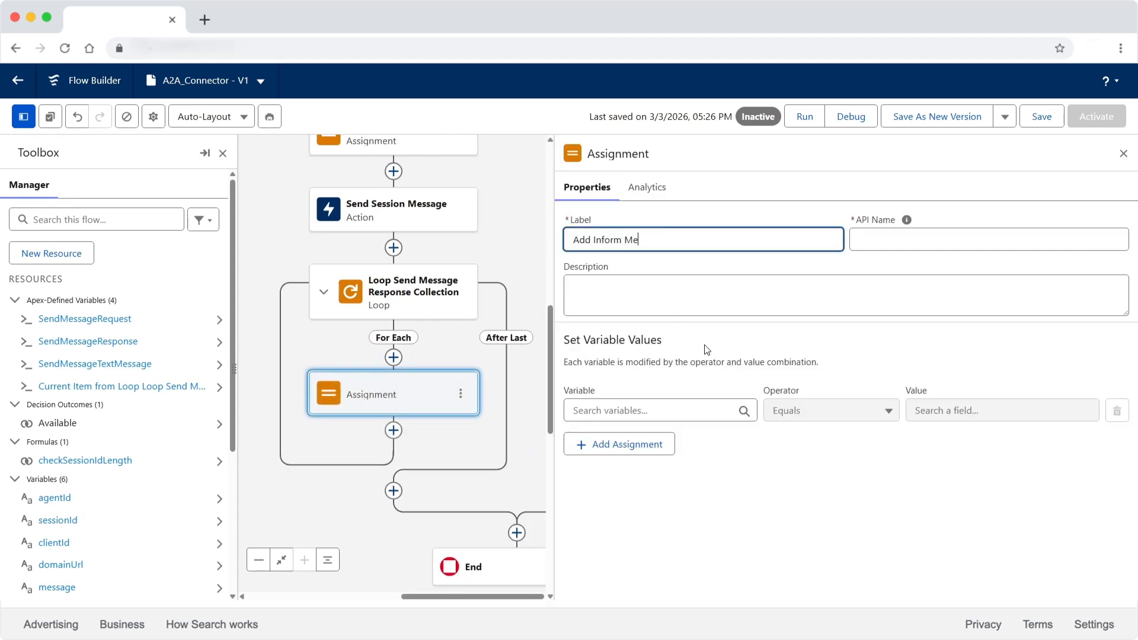
{"action": "type", "text": "ssage"}
{"action": "left_click", "coordinate": [880, 239]}
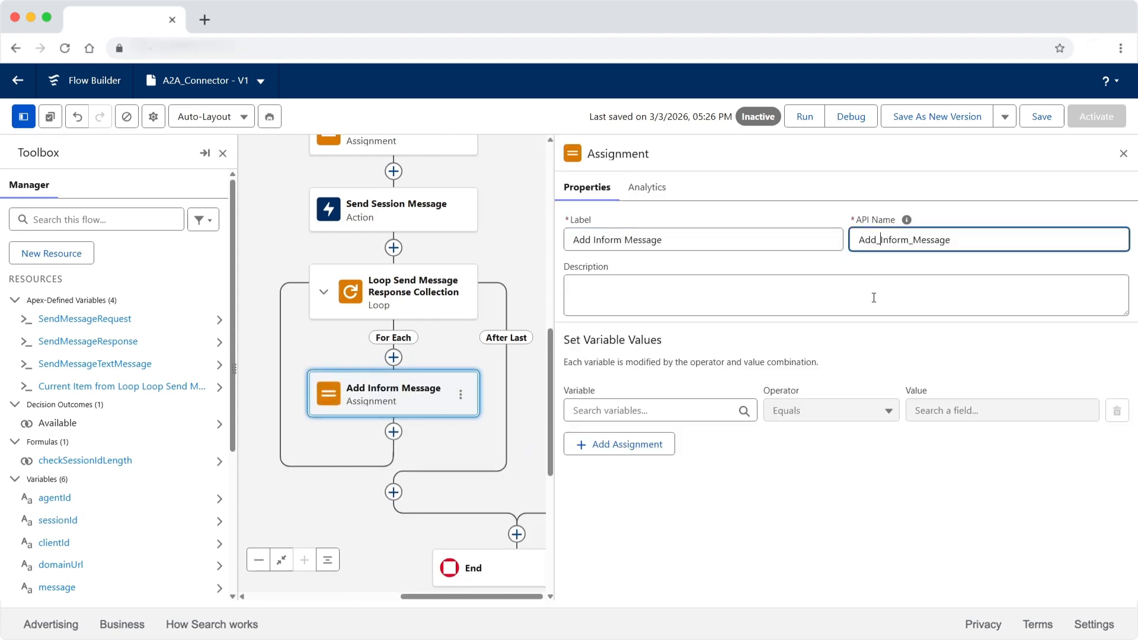
- Start a new Variable resource for the assignment's variable, with the API name InformMessageCollection
{"action": "left_click", "coordinate": [678, 410]}
{"action": "left_click", "coordinate": [622, 584]}
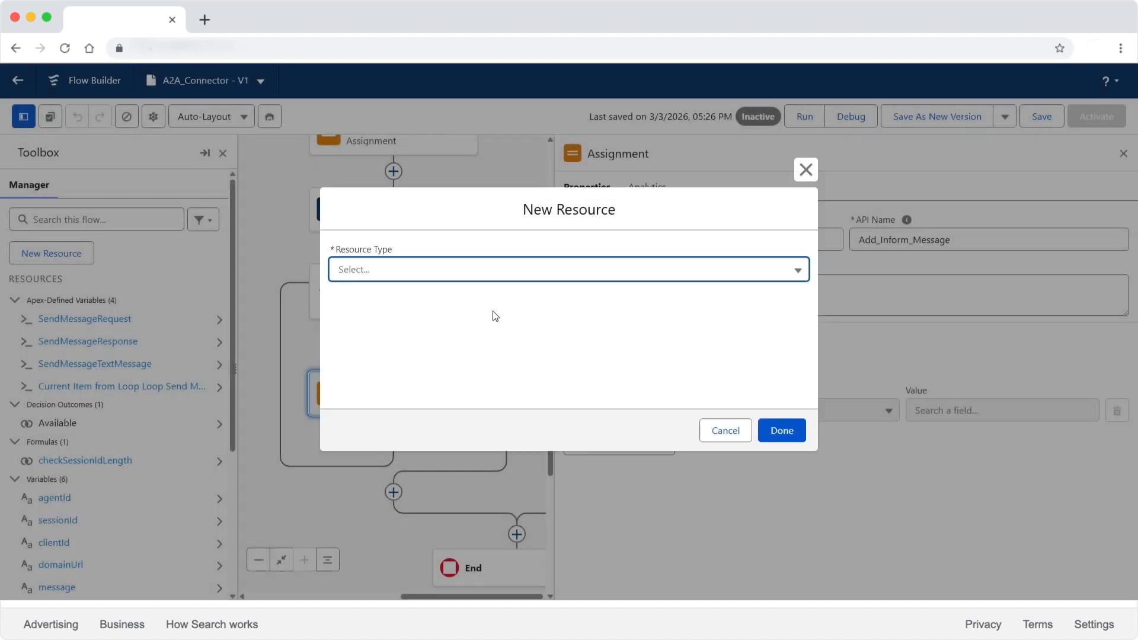
{"action": "left_click", "coordinate": [475, 269]}
{"action": "left_click", "coordinate": [469, 294]}
{"action": "left_click", "coordinate": [469, 293]}
{"action": "type", "text": "I"}
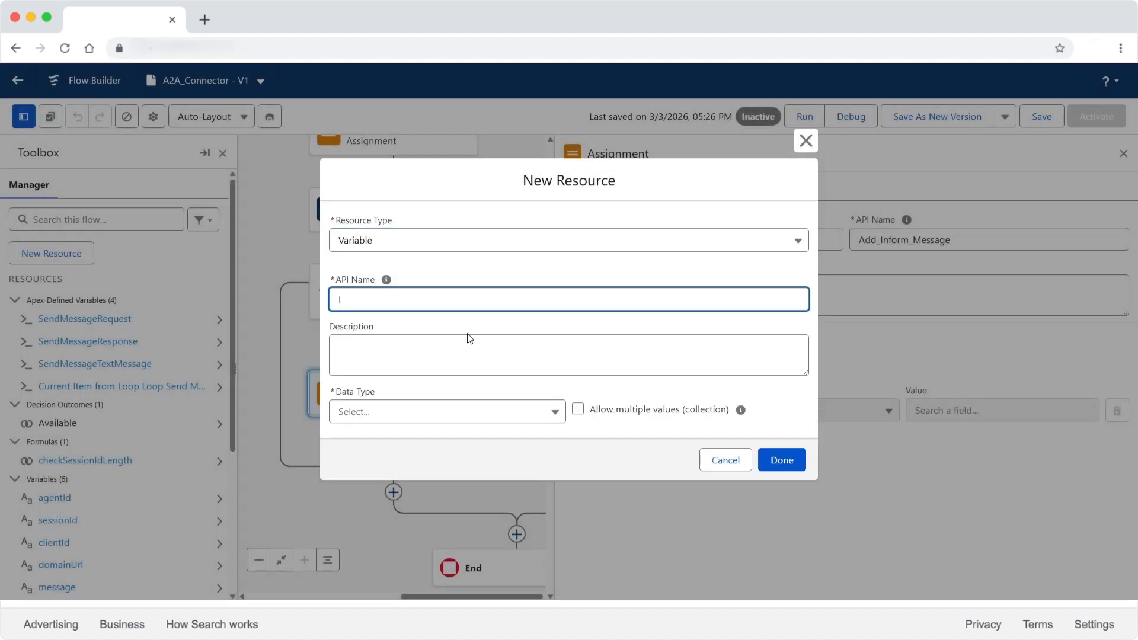
{"action": "type", "text": "nformMessageCollection"}
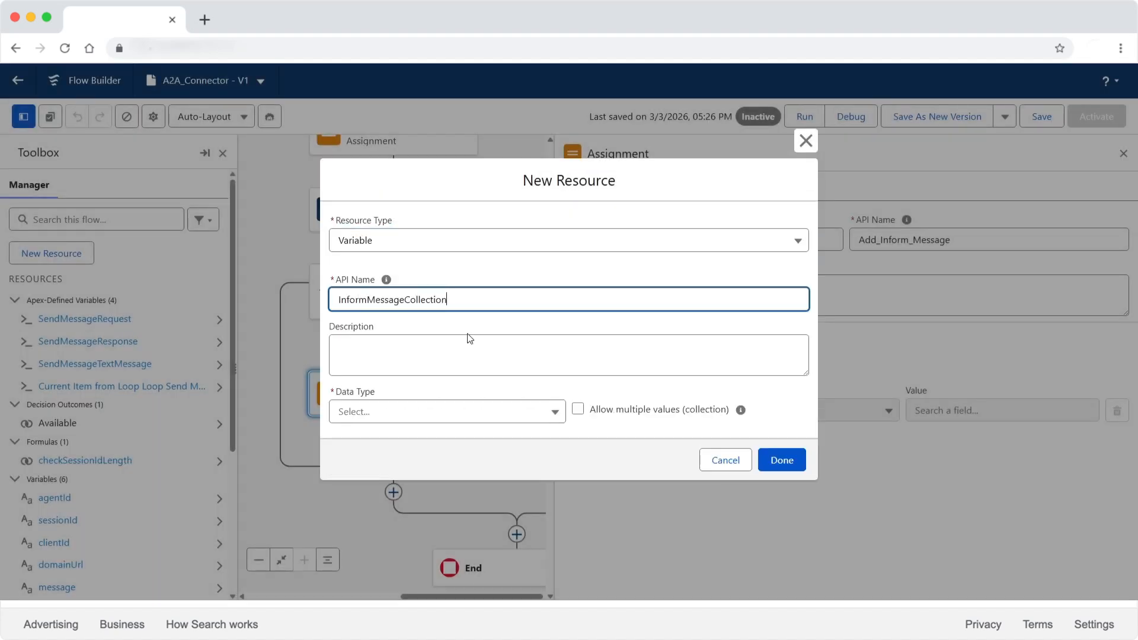
- Make InformMessageCollection an Apex-Defined collection with the class AgentInvAction__AIAgentAPIV1_InformMessage, allowing multiple values, and finish creating it
{"action": "left_click", "coordinate": [472, 411]}
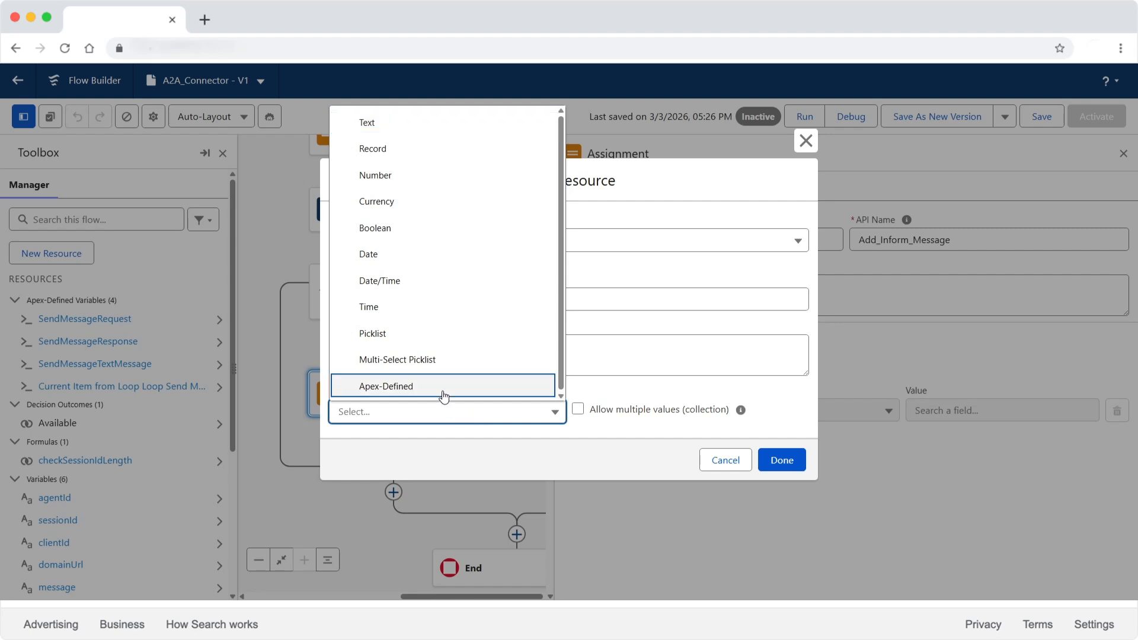
{"action": "left_click", "coordinate": [444, 393]}
{"action": "left_click", "coordinate": [456, 405]}
{"action": "scroll", "coordinate": [460, 393], "scroll_direction": "down", "scroll_amount": 5}
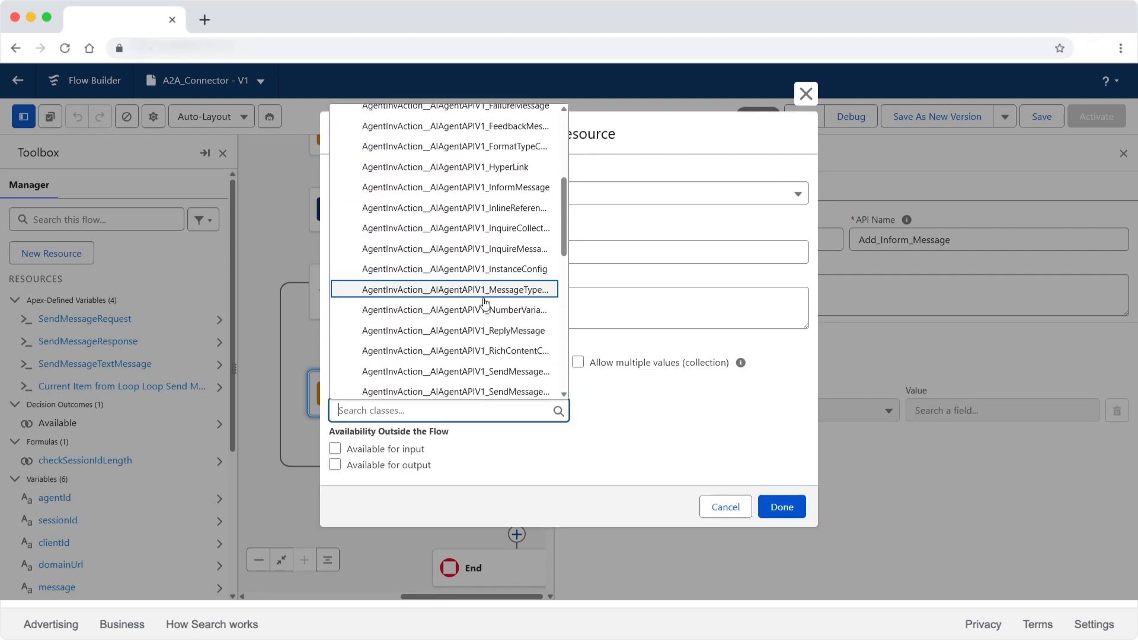
{"action": "left_click", "coordinate": [514, 188]}
{"action": "left_click", "coordinate": [578, 362]}
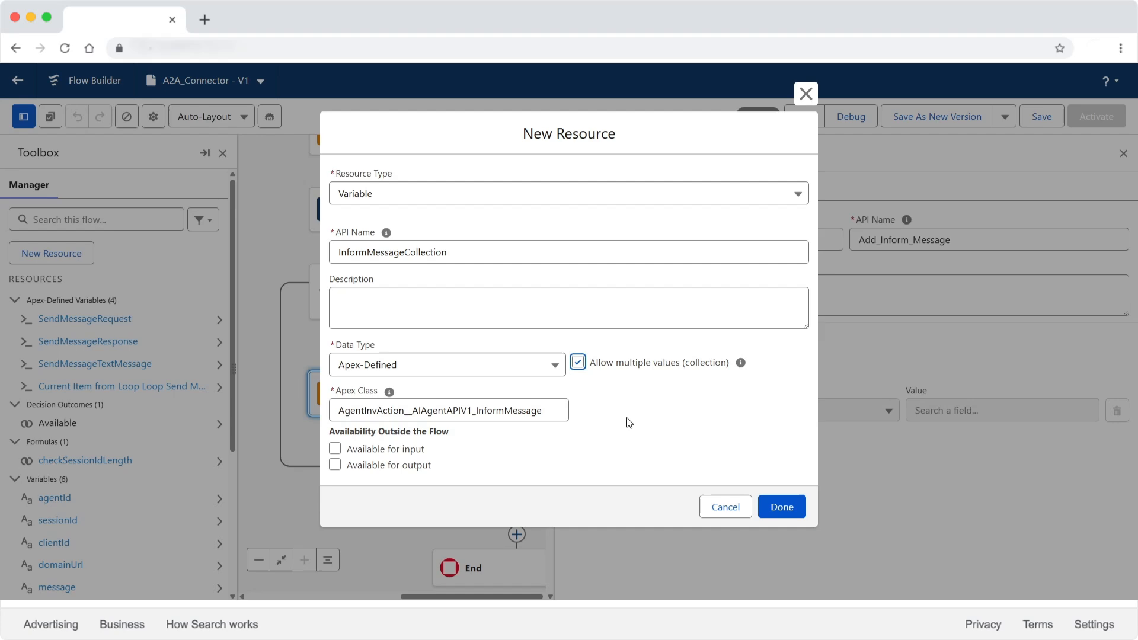
{"action": "left_click", "coordinate": [777, 508]}
- Use the Add operator to add the loop's current item > InformMessage to InformMessageCollection, and close the assignment's properties
{"action": "left_click", "coordinate": [821, 410]}
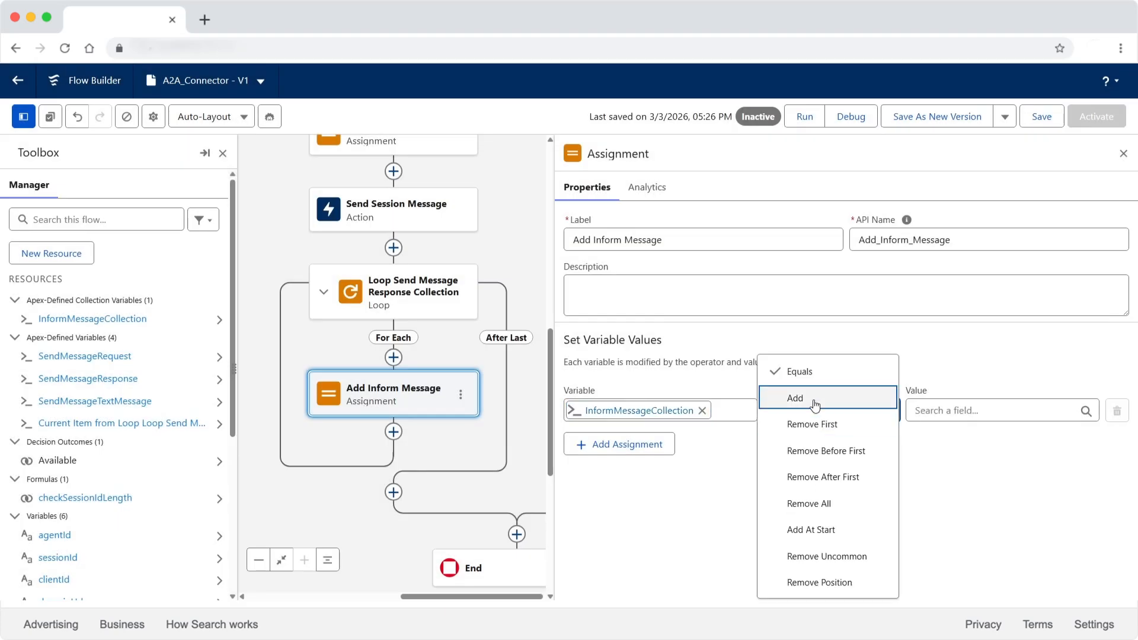
{"action": "left_click", "coordinate": [815, 405]}
{"action": "left_click", "coordinate": [950, 409]}
{"action": "scroll", "coordinate": [949, 408], "scroll_direction": "down", "scroll_amount": 1}
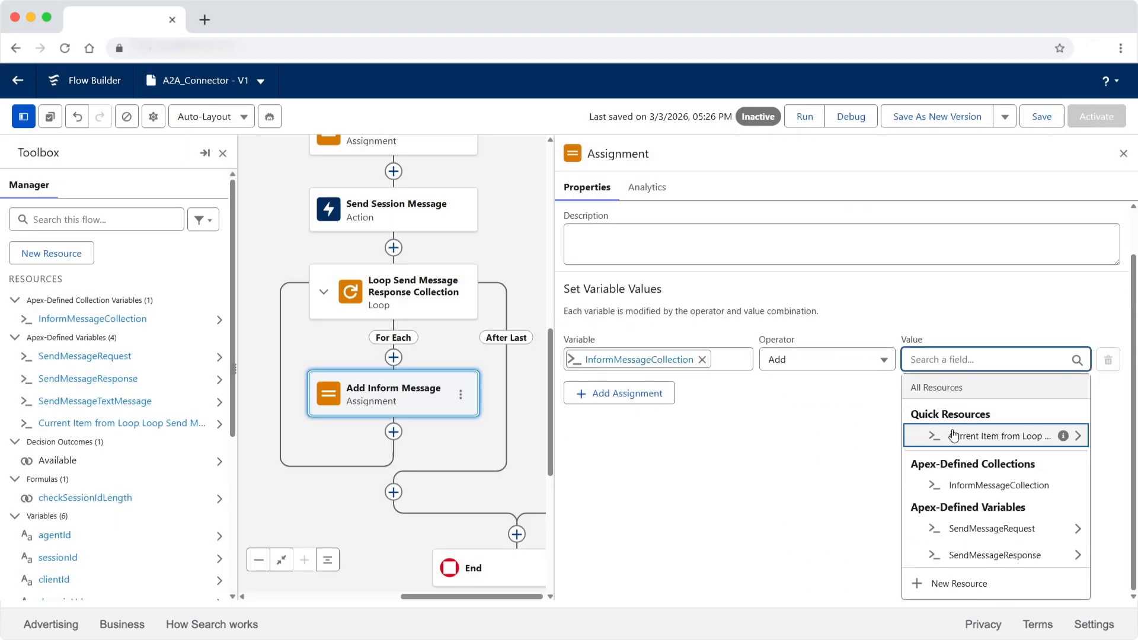
{"action": "left_click", "coordinate": [953, 435]}
{"action": "left_click", "coordinate": [957, 486]}
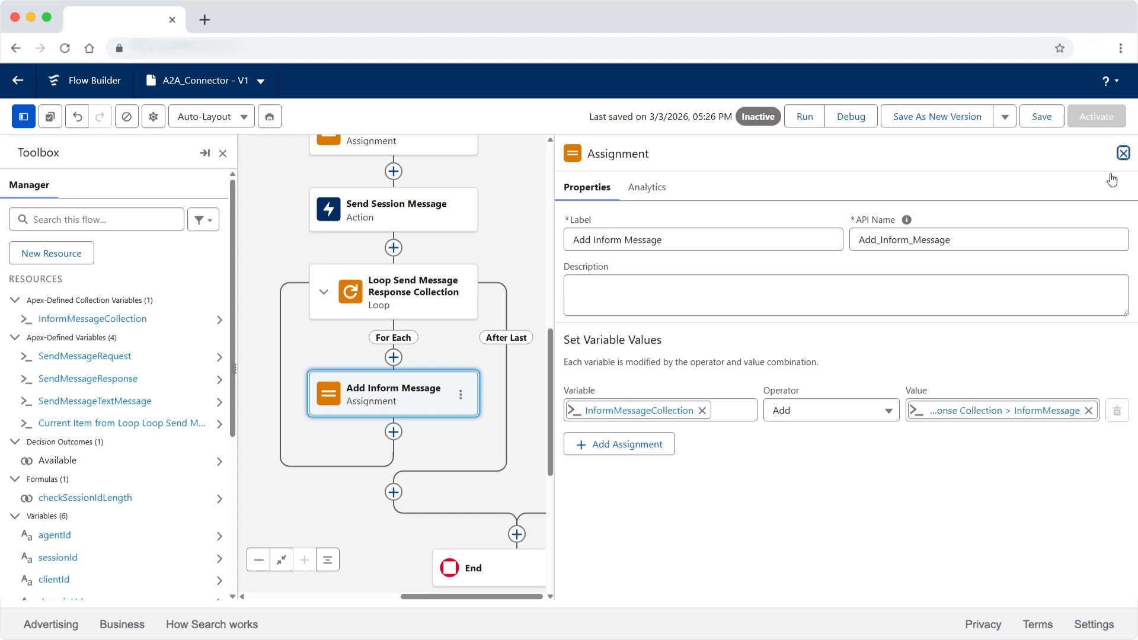
{"action": "left_click", "coordinate": [1123, 153]}
- Add a second loop after the first, labelled Loop Inform Message Collection, iterating over InformMessageCollection
{"action": "left_click", "coordinate": [394, 358]}
{"action": "scroll", "coordinate": [393, 518], "scroll_direction": "down", "scroll_amount": 5}
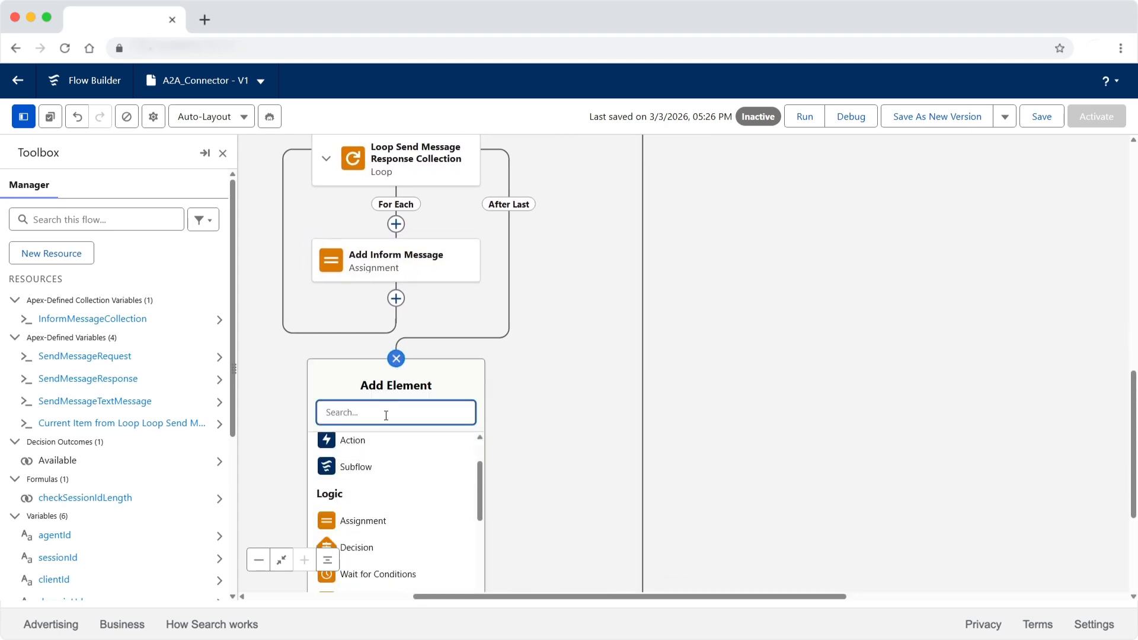
{"action": "left_click", "coordinate": [389, 471]}
{"action": "left_click", "coordinate": [739, 246]}
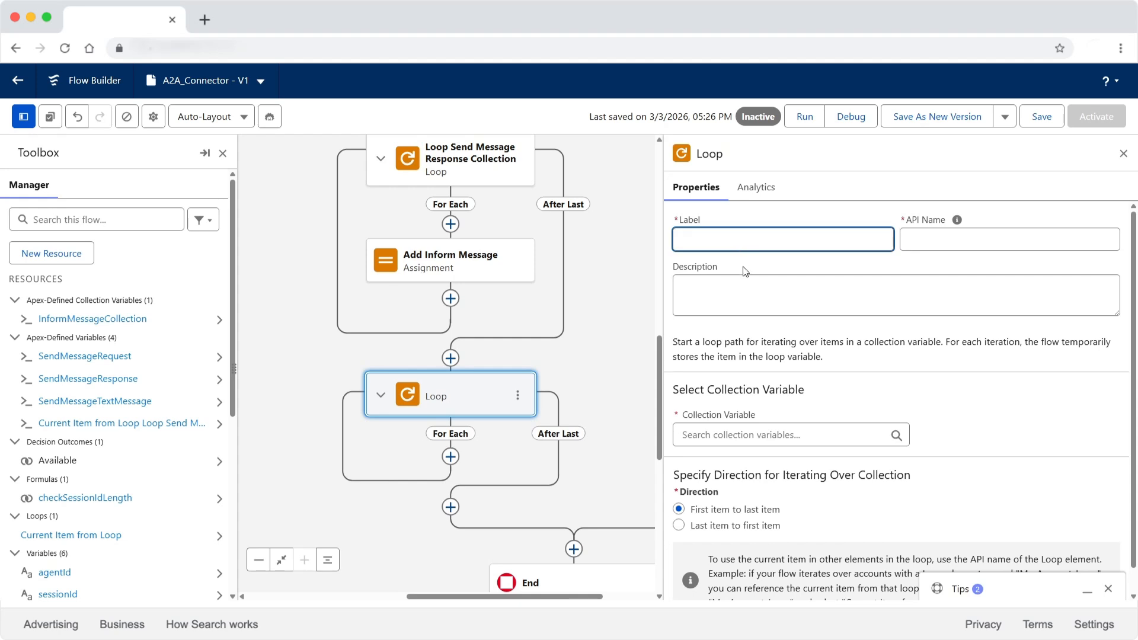
{"action": "type", "text": "Loop Inform Message coollectio"}
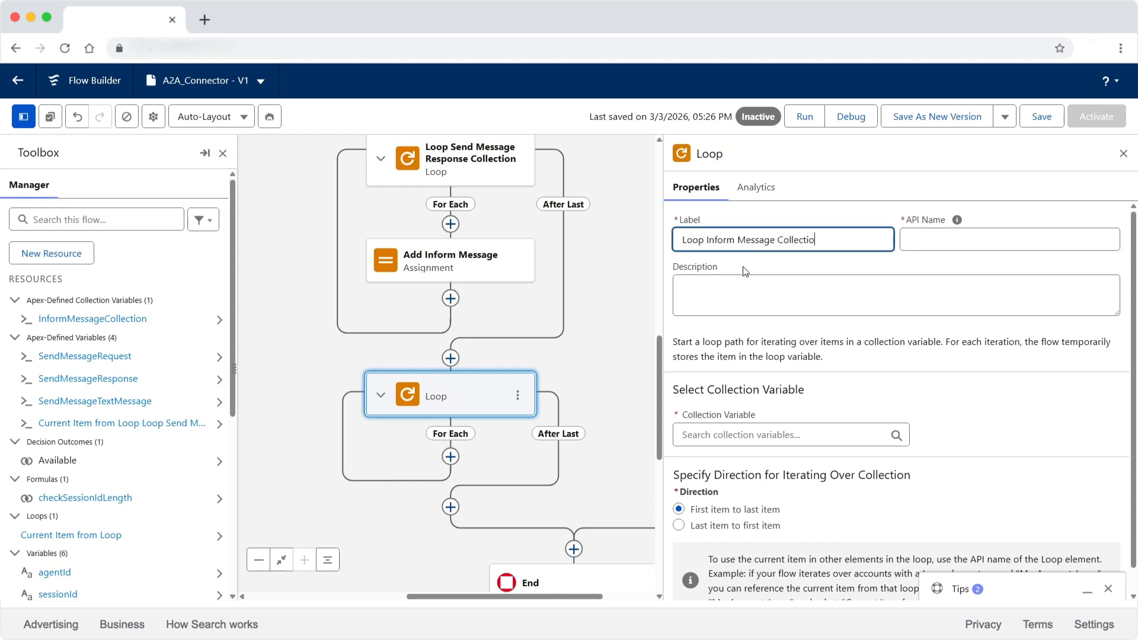
{"action": "type", "text": "n"}
{"action": "key", "text": "Tab"}
{"action": "left_click", "coordinate": [746, 435]}
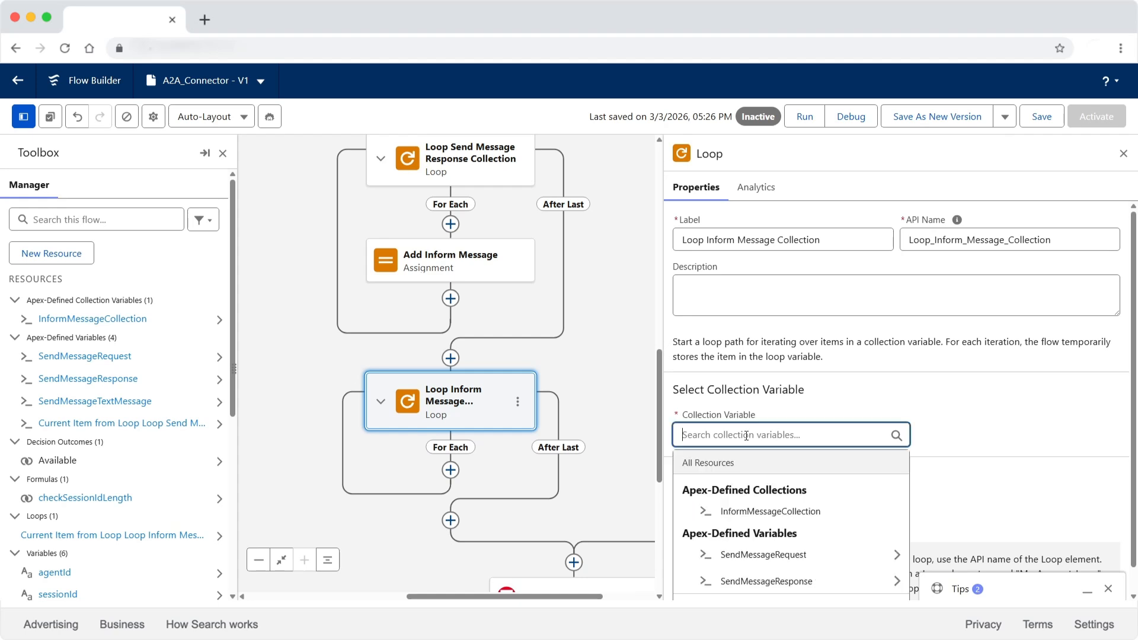
{"action": "left_click", "coordinate": [755, 512]}
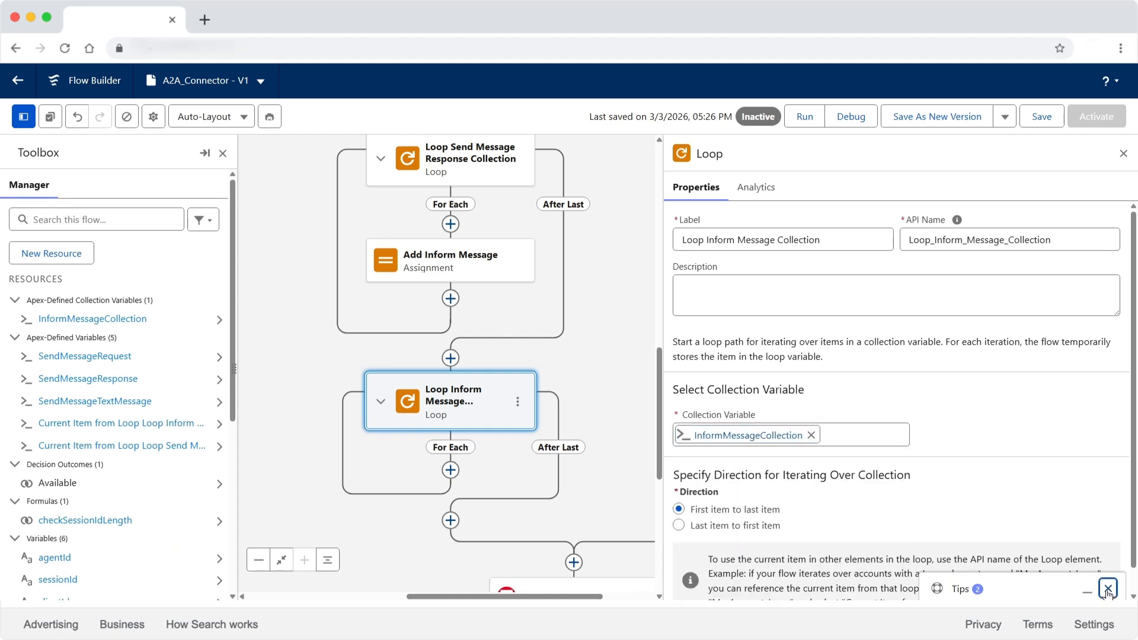
- Add an Assignment labelled Add Agent Response on the For Each path of Loop Inform Message Collection
{"action": "left_click", "coordinate": [450, 470]}
{"action": "type", "text": "Assign"}
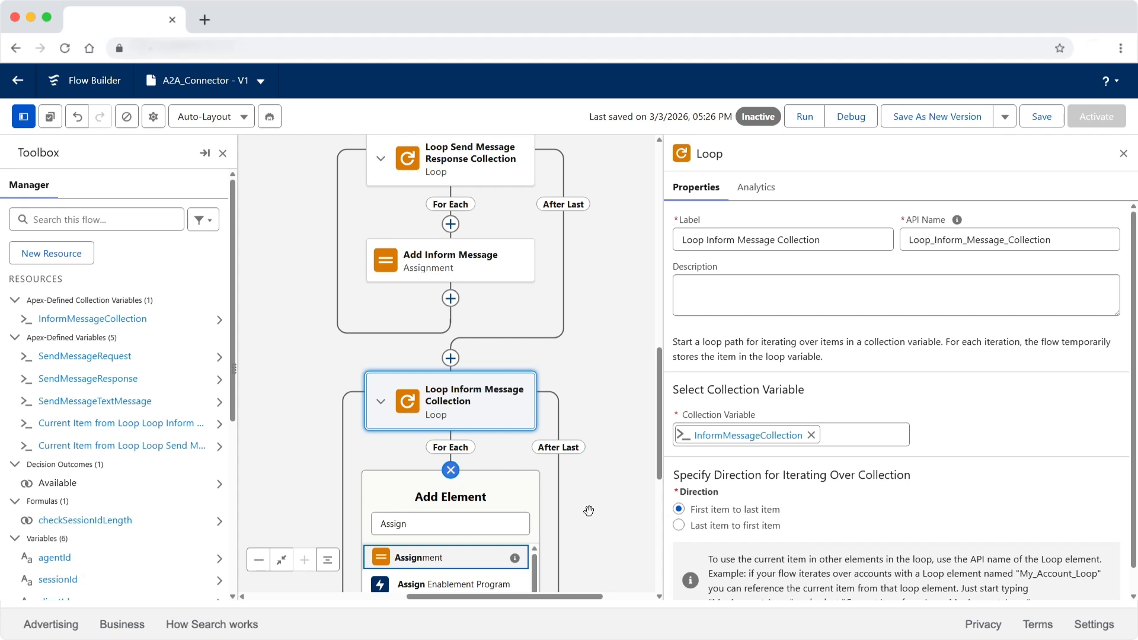
{"action": "scroll", "coordinate": [414, 561], "scroll_direction": "down", "scroll_amount": 2}
{"action": "left_click", "coordinate": [418, 438]}
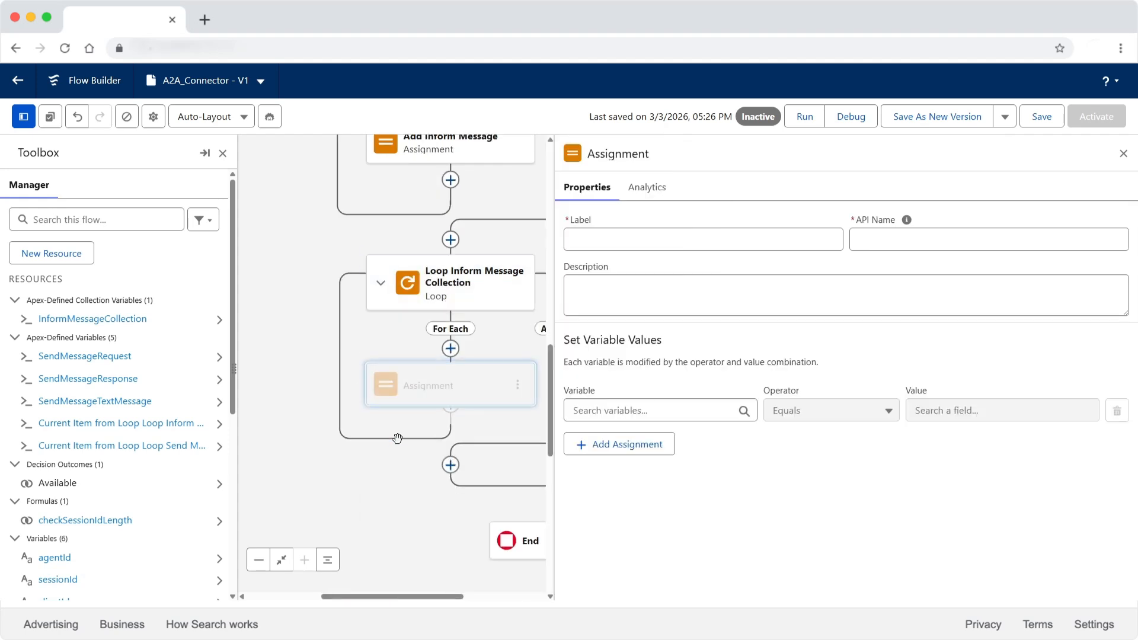
{"action": "left_click", "coordinate": [633, 238]}
{"action": "type", "text": "Add Agen"}
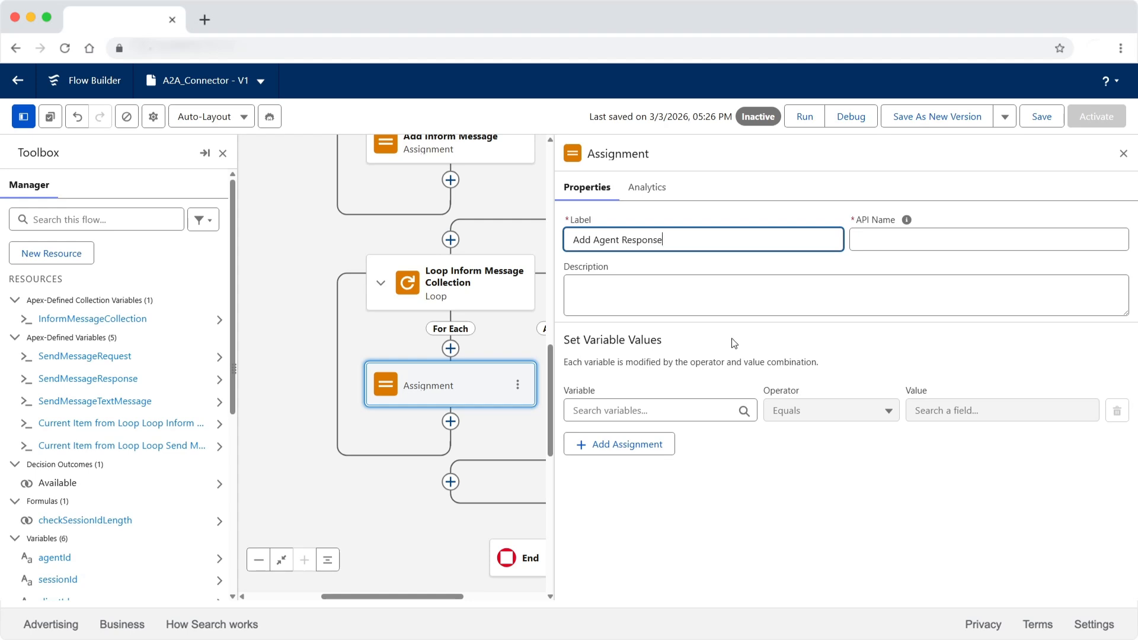
{"action": "type", "text": "t Response"}
{"action": "key", "text": "Tab"}
{"action": "left_click", "coordinate": [767, 504]}
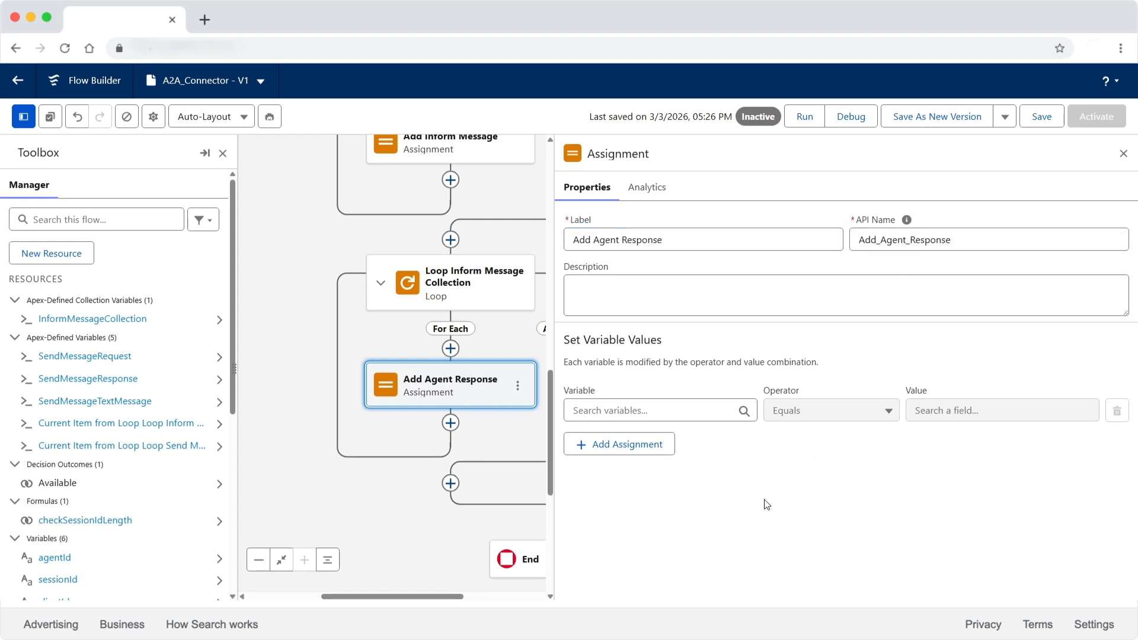
- Use the Add operator to append the Loop Inform Message Collection current item's message to agentResponse, and close the assignment's properties
{"action": "left_click", "coordinate": [672, 414]}
{"action": "type", "text": "agent"}
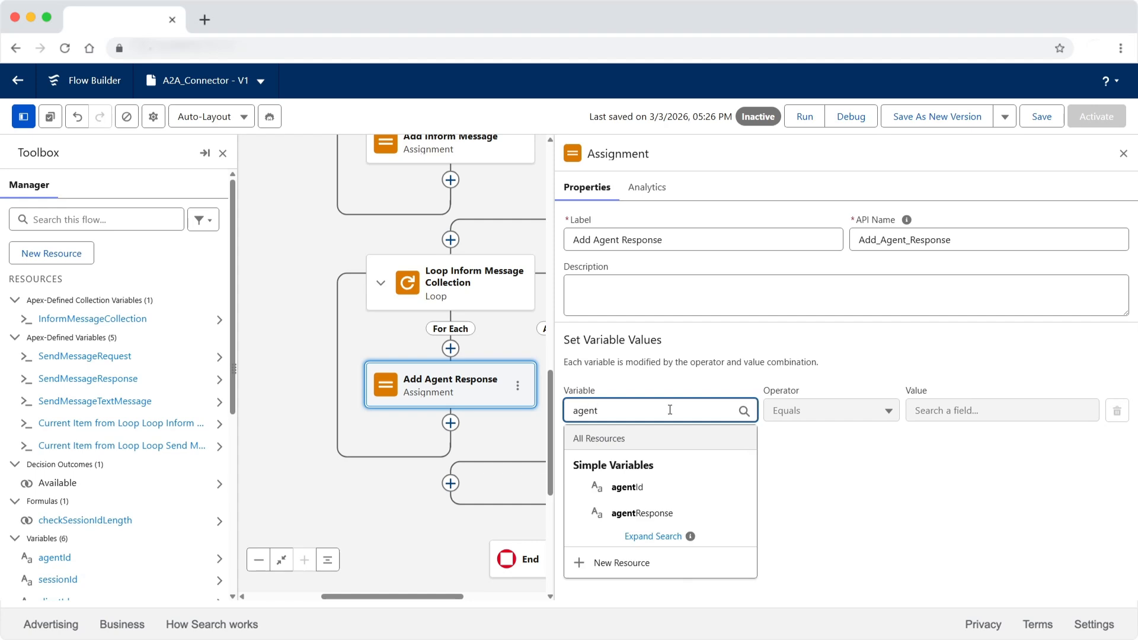
{"action": "left_click", "coordinate": [662, 514]}
{"action": "left_click", "coordinate": [829, 410]}
{"action": "left_click", "coordinate": [824, 384]}
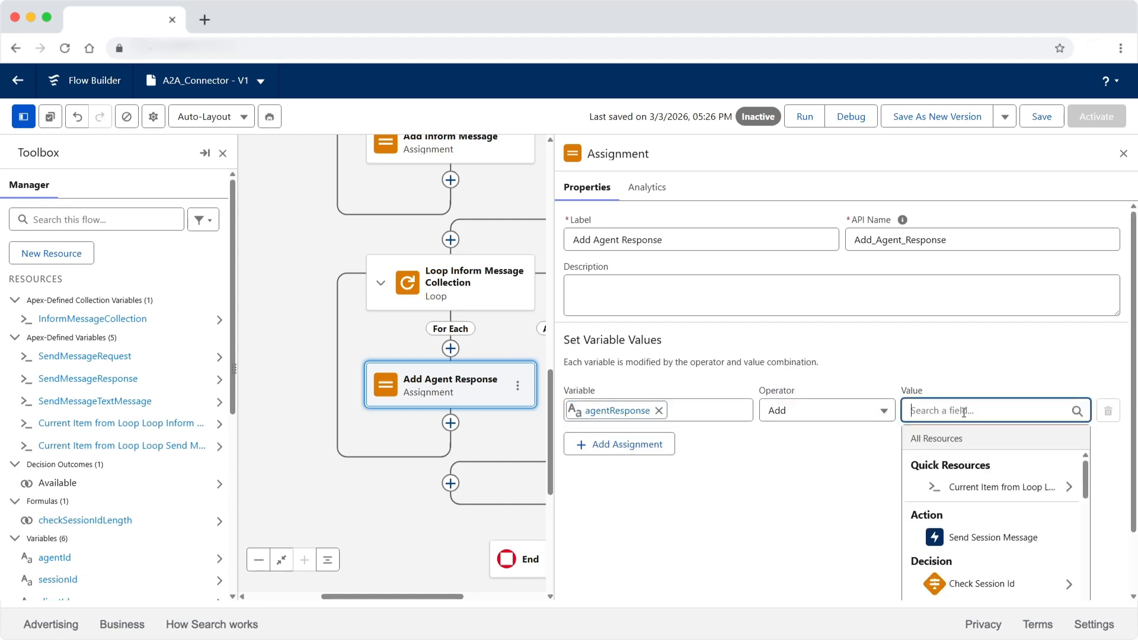
{"action": "left_click", "coordinate": [973, 487]}
{"action": "left_click", "coordinate": [965, 564]}
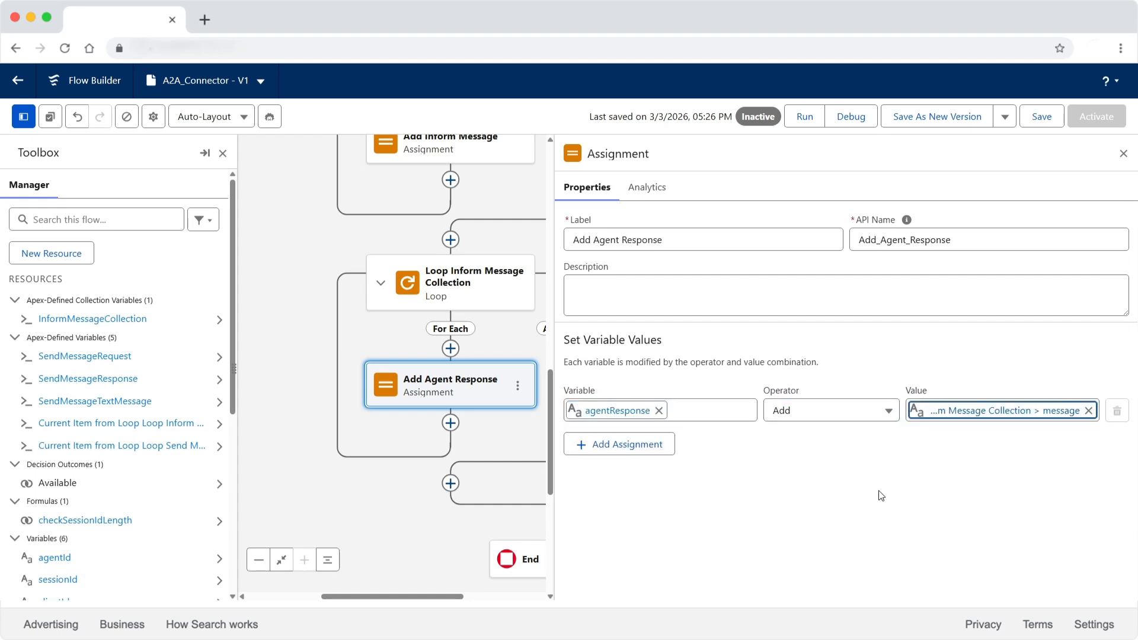
{"action": "left_click", "coordinate": [1122, 153]}
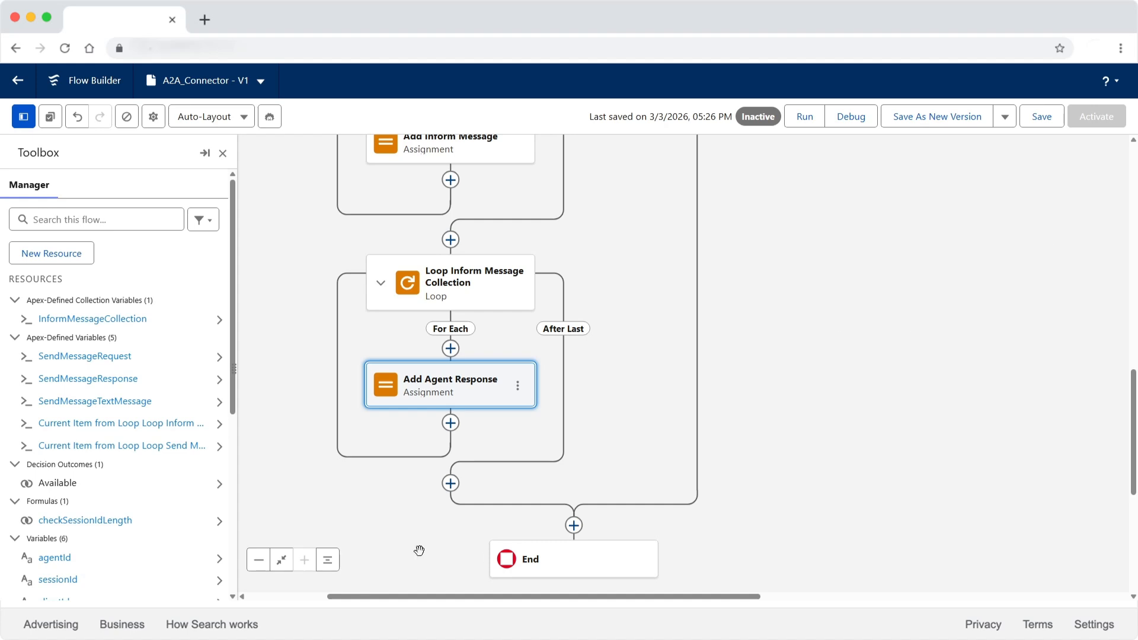
{"action": "left_click", "coordinate": [281, 560]}
{"action": "left_click_drag", "start_coordinate": [780, 463], "coordinate": [774, 449]}
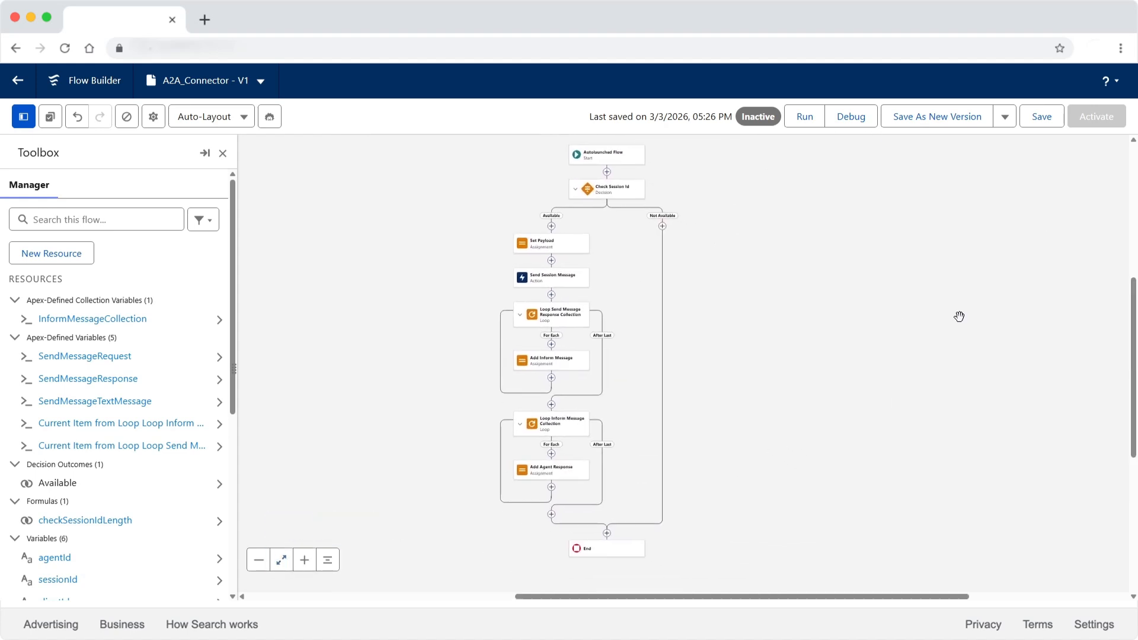
- Save the flow and add the Start Session action, labelled Start Session, on the Not Available path of Check Session Id
{"action": "left_click", "coordinate": [1044, 117]}
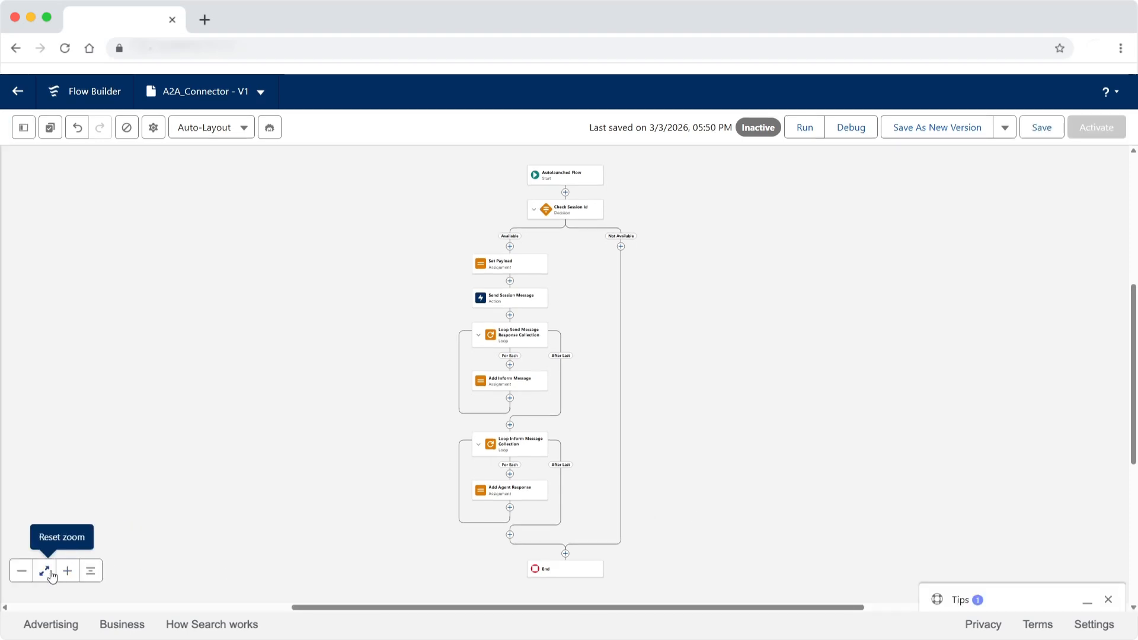
{"action": "left_click", "coordinate": [44, 571]}
{"action": "scroll", "coordinate": [665, 270], "scroll_direction": "up", "scroll_amount": 5}
{"action": "scroll", "coordinate": [681, 308], "scroll_direction": "right", "scroll_amount": 2}
{"action": "left_click", "coordinate": [603, 307]}
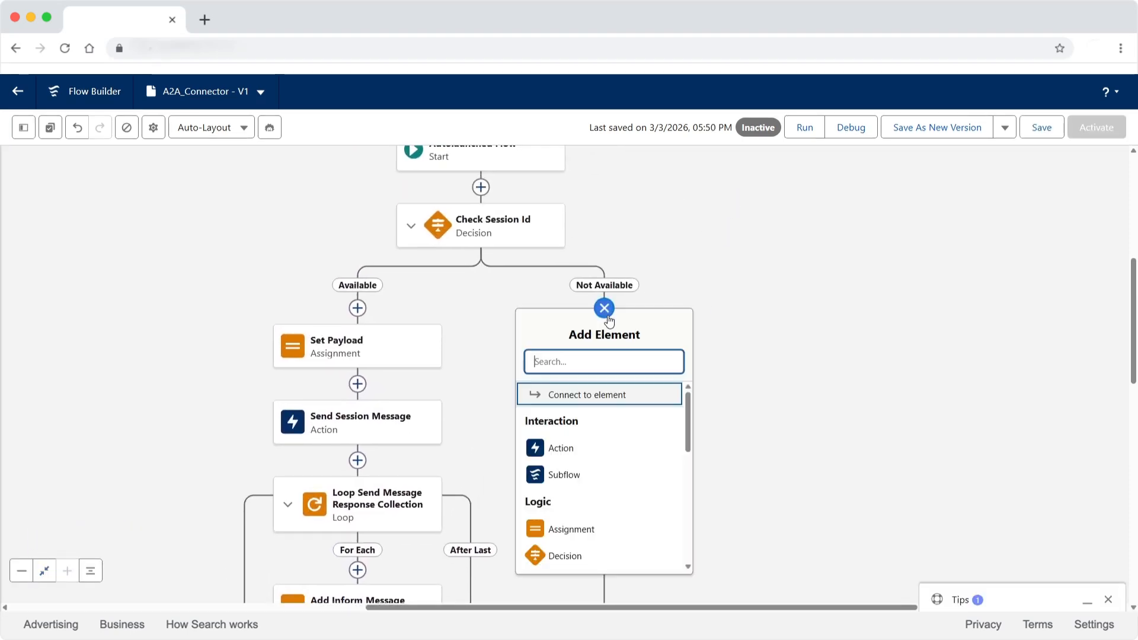
{"action": "left_click", "coordinate": [602, 456]}
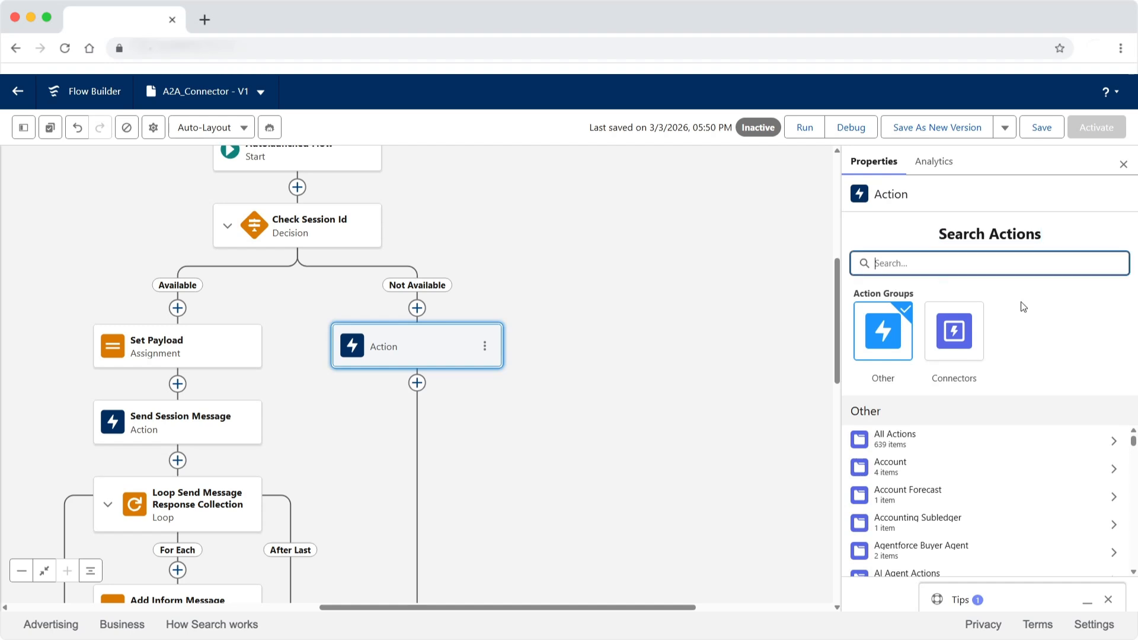
{"action": "type", "text": "Start"}
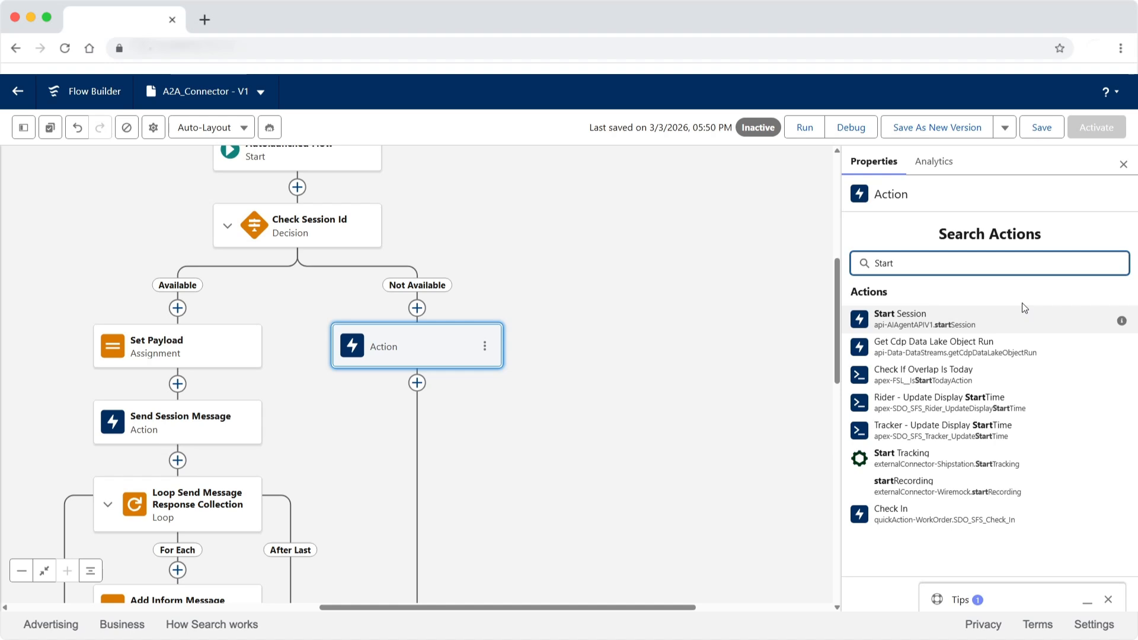
{"action": "left_click", "coordinate": [960, 323]}
{"action": "type", "text": "St"}
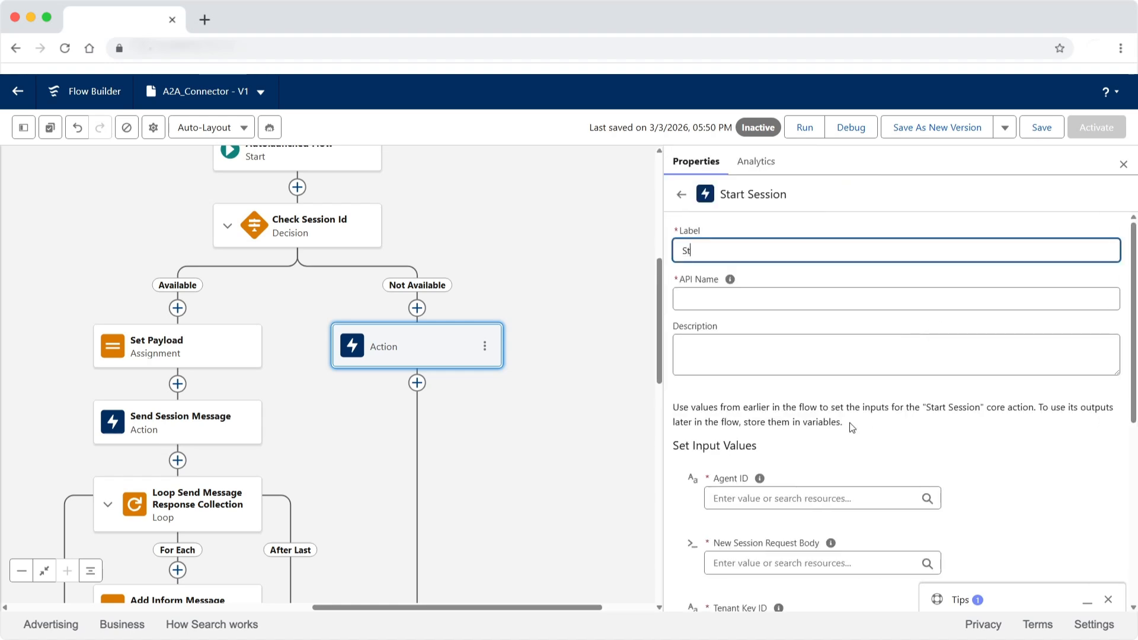
{"action": "type", "text": "art SEssion"}
{"action": "key", "text": "Tab"}
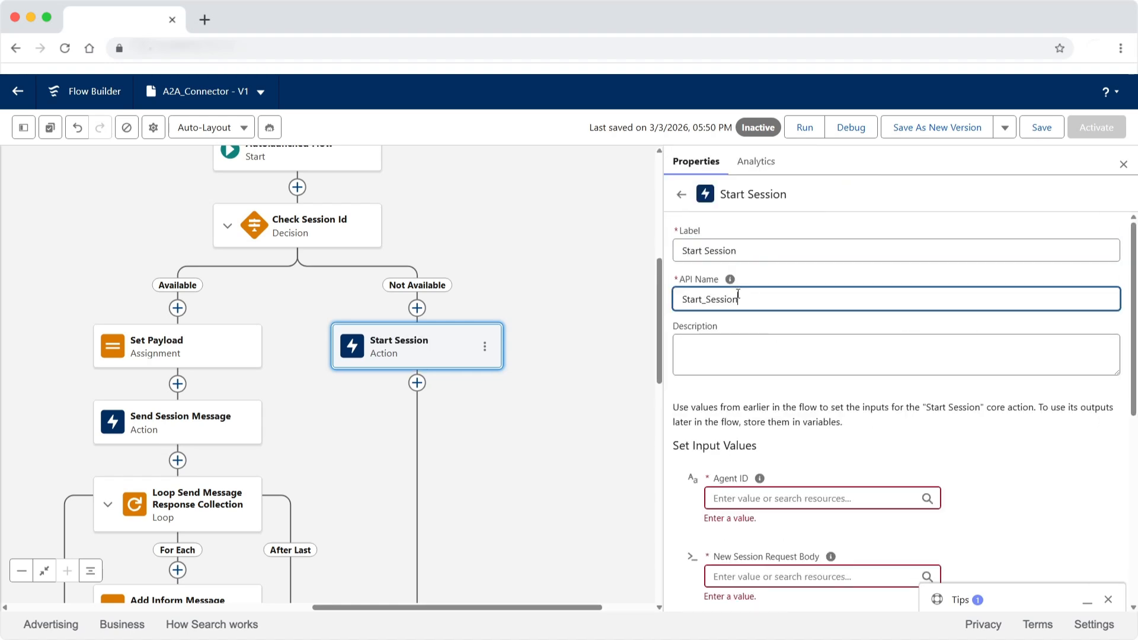
- Set the Start Session action's Agent ID to agentId and its Tenant Key ID to clientId
{"action": "scroll", "coordinate": [841, 439], "scroll_direction": "down", "scroll_amount": 1}
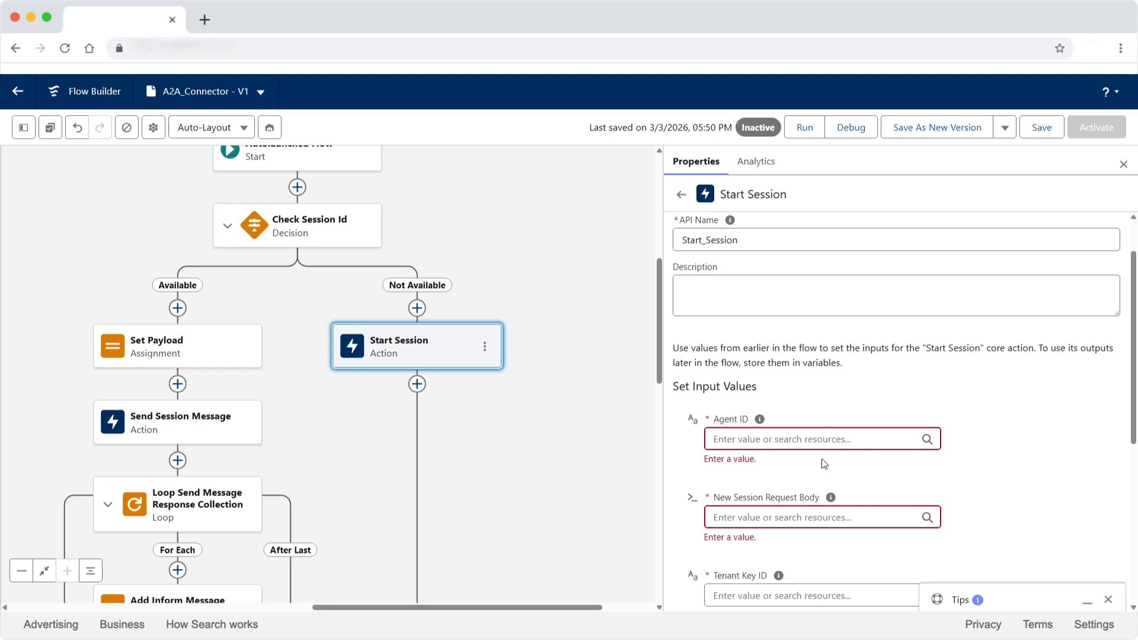
{"action": "left_click", "coordinate": [830, 439]}
{"action": "type", "text": "age"}
{"action": "left_click", "coordinate": [792, 325]}
{"action": "left_click", "coordinate": [786, 504]}
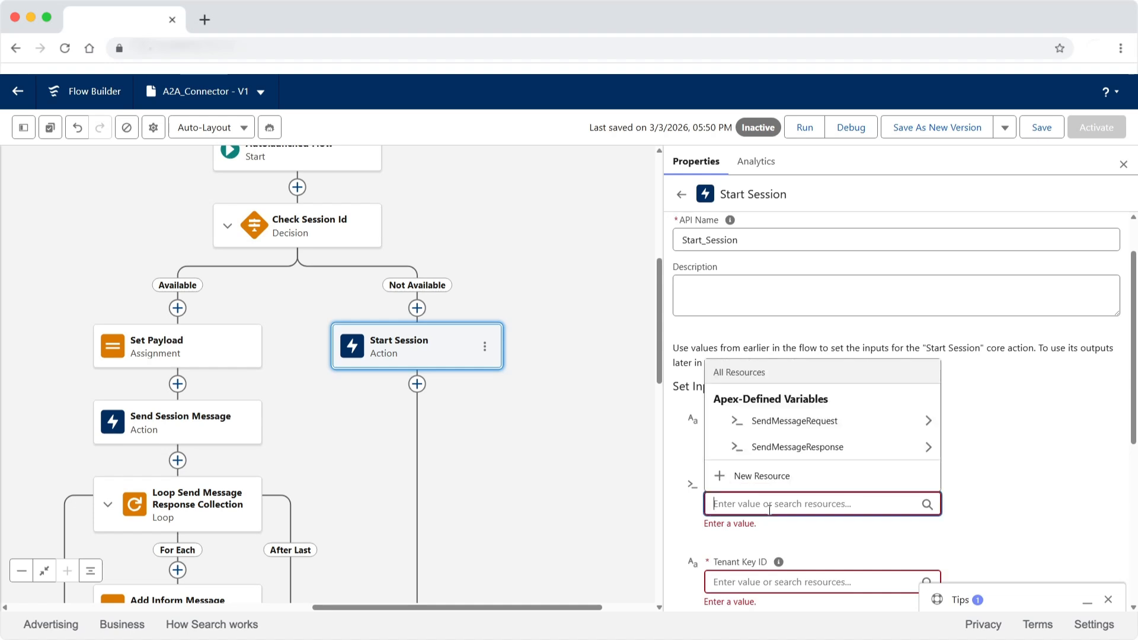
{"action": "left_click", "coordinate": [785, 578]}
{"action": "type", "text": "client"}
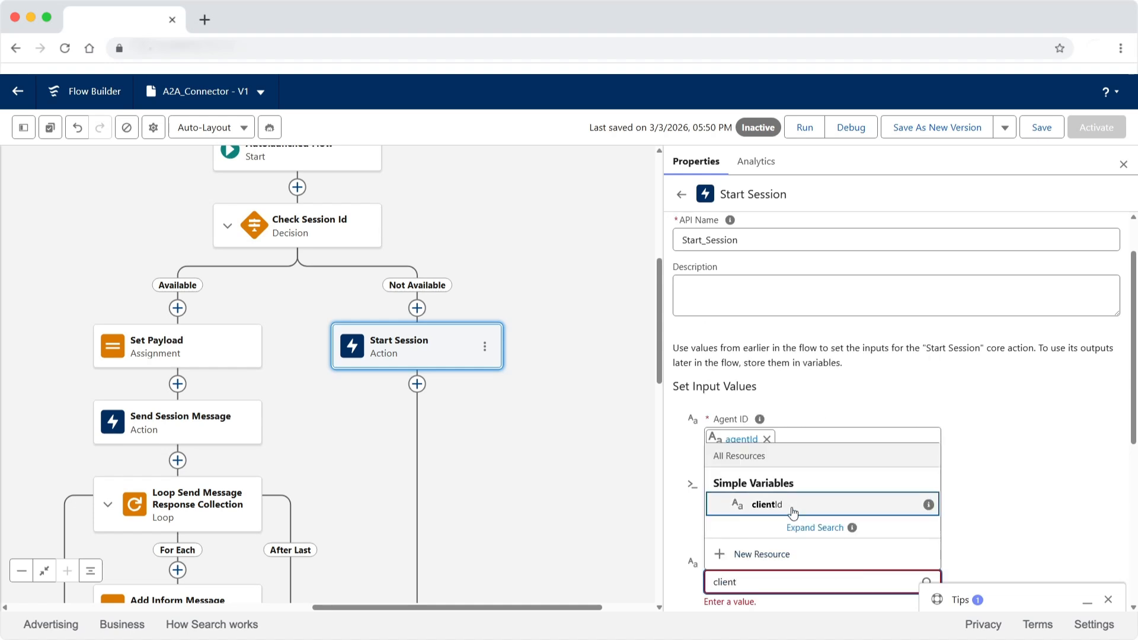
{"action": "left_click", "coordinate": [790, 507]}
- Create the Apex-defined variable StartSessionRequest, using the AIAgentAPIV1 start-session request class, as the New Session Request Body
{"action": "scroll", "coordinate": [979, 535], "scroll_direction": "down", "scroll_amount": 1}
{"action": "left_click", "coordinate": [788, 444]}
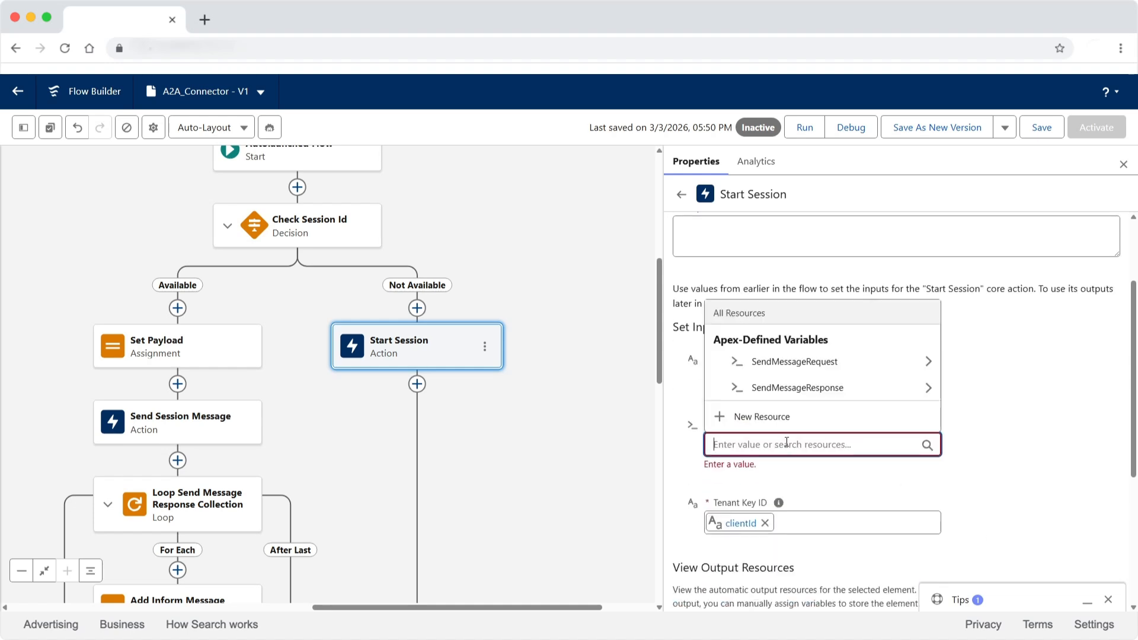
{"action": "left_click", "coordinate": [764, 419]}
{"action": "left_click", "coordinate": [462, 280]}
{"action": "left_click", "coordinate": [462, 307]}
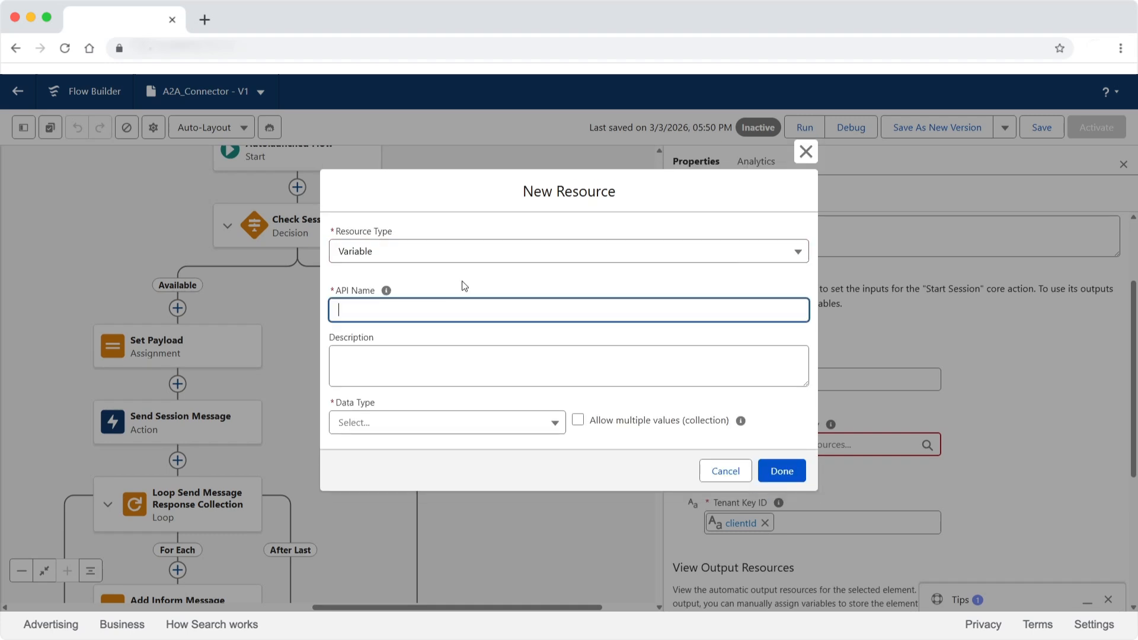
{"action": "type", "text": "StartSesssionRequest"}
{"action": "left_click", "coordinate": [380, 313]}
{"action": "key", "text": "BackSpace"}
{"action": "left_click", "coordinate": [384, 424]}
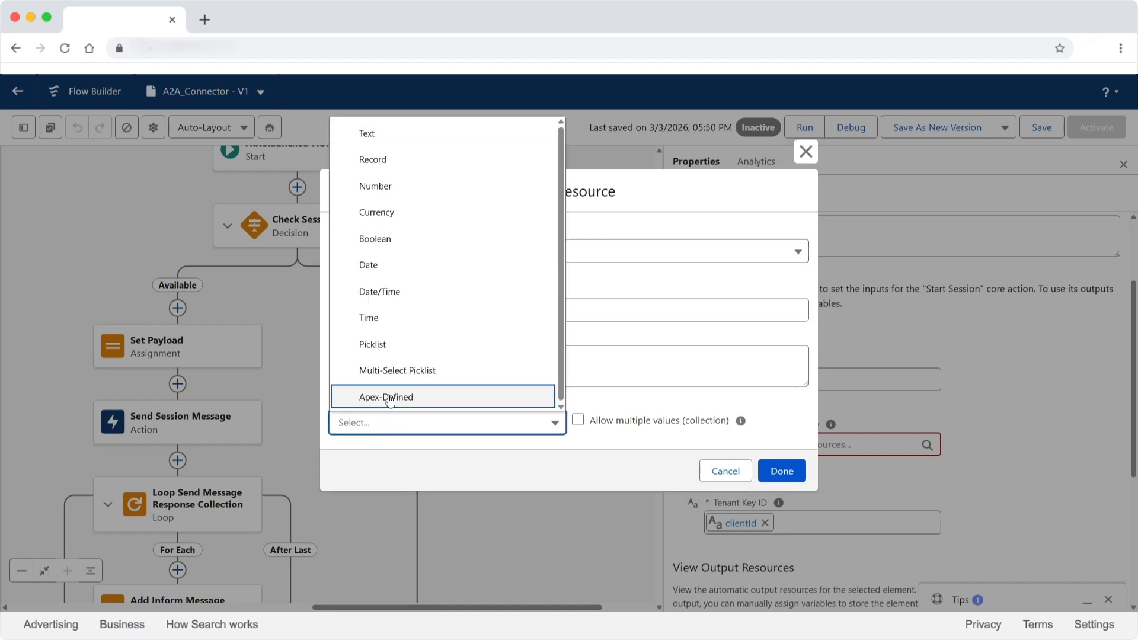
{"action": "left_click", "coordinate": [391, 397]}
{"action": "left_click", "coordinate": [396, 421]}
{"action": "type", "text": "start"}
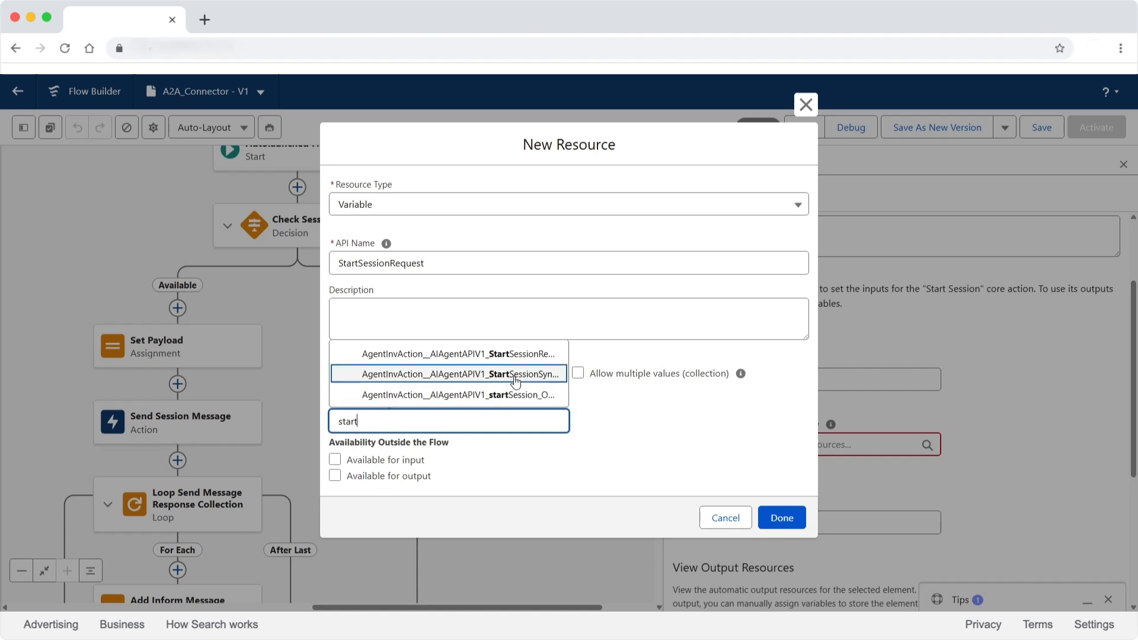
{"action": "left_click", "coordinate": [518, 353]}
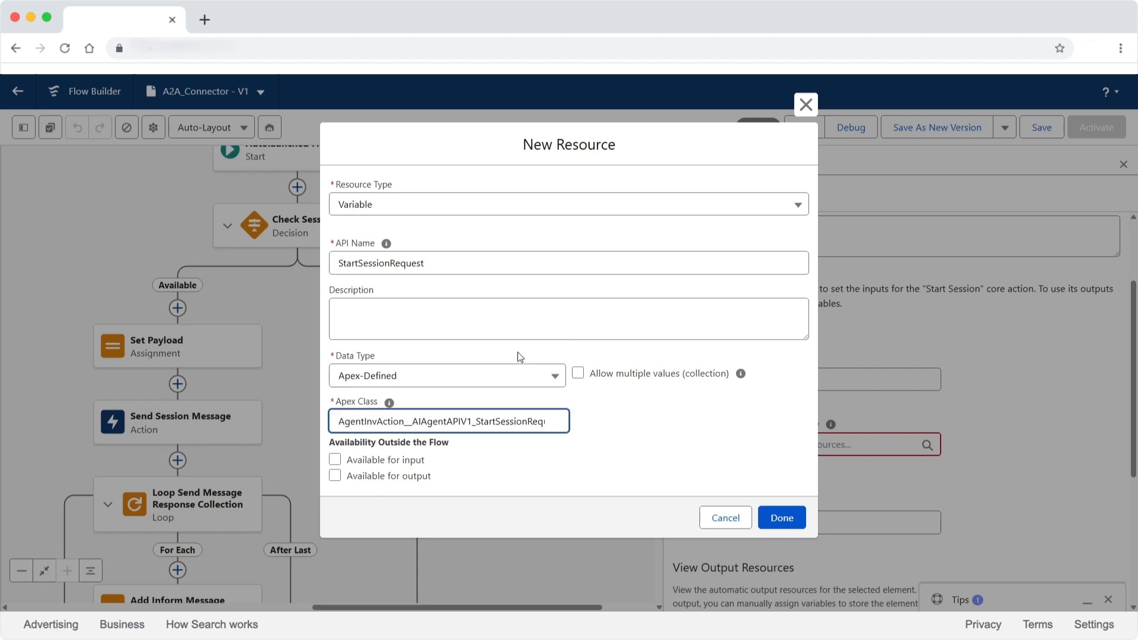
{"action": "left_click", "coordinate": [781, 518]}
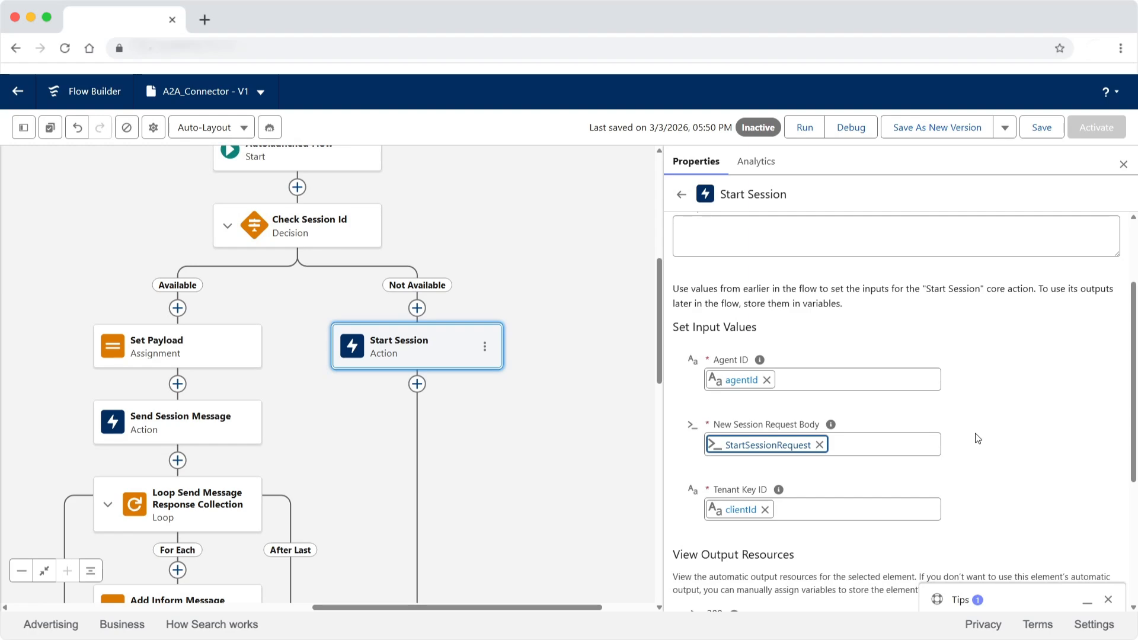
- Manually assign the 200 output to a new Apex-defined variable StartSessionOut of the AIAgentAPIV1 startSession output class, and close the action's properties
{"action": "scroll", "coordinate": [951, 429], "scroll_direction": "down", "scroll_amount": 4}
{"action": "scroll", "coordinate": [884, 465], "scroll_direction": "down", "scroll_amount": 3}
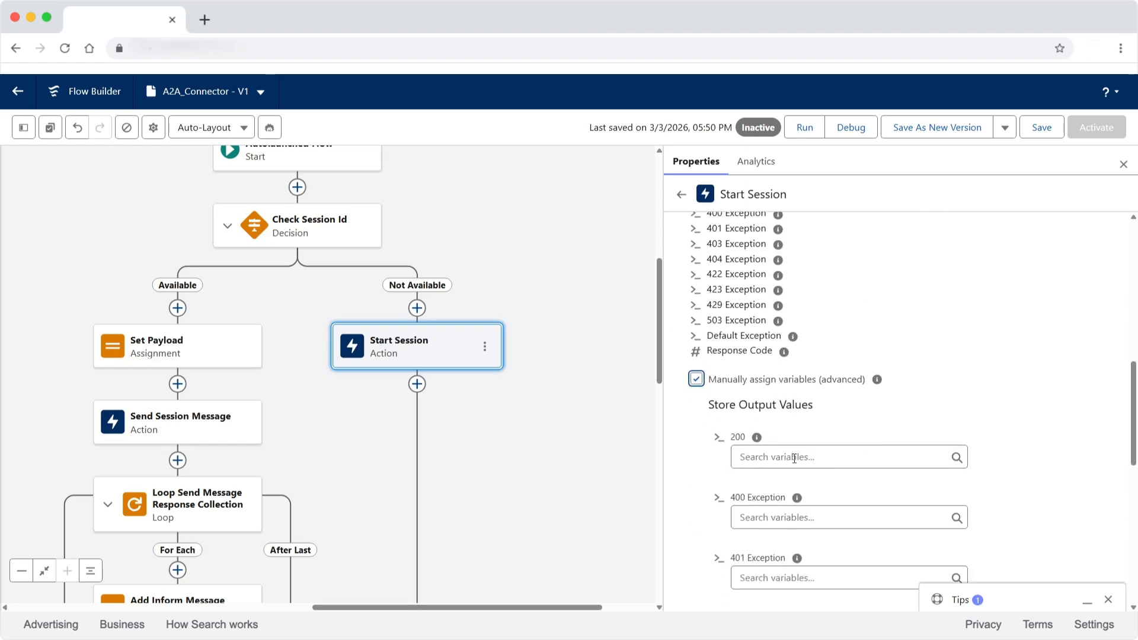
{"action": "left_click", "coordinate": [829, 457]}
{"action": "left_click", "coordinate": [773, 326]}
{"action": "left_click", "coordinate": [431, 287]}
{"action": "left_click", "coordinate": [409, 304]}
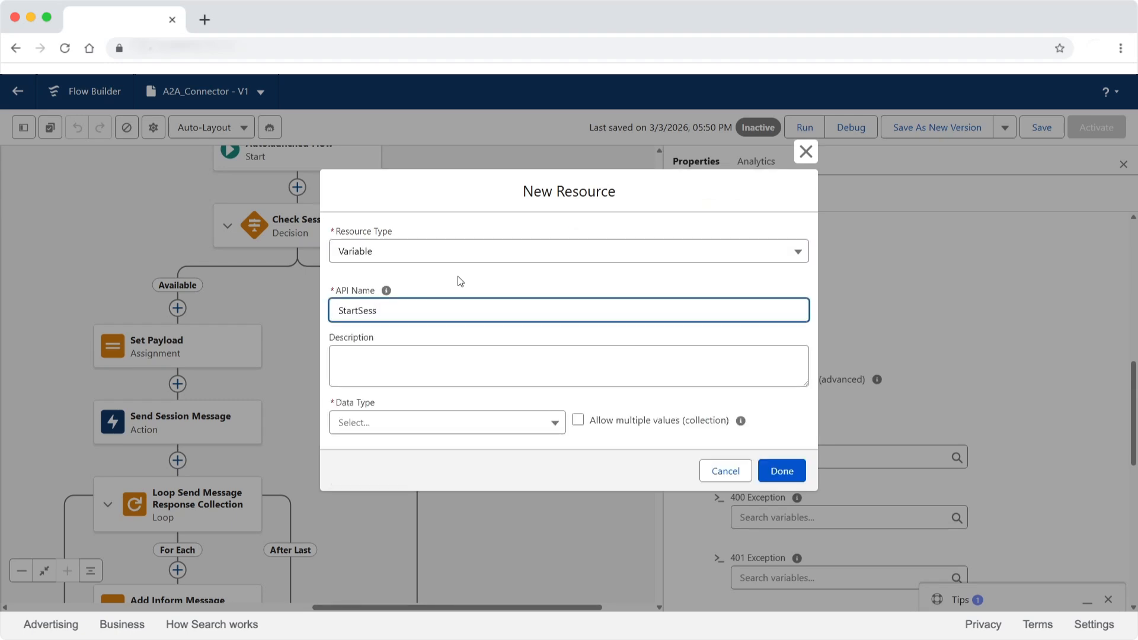
{"action": "left_click", "coordinate": [450, 422]}
{"action": "left_click", "coordinate": [450, 396]}
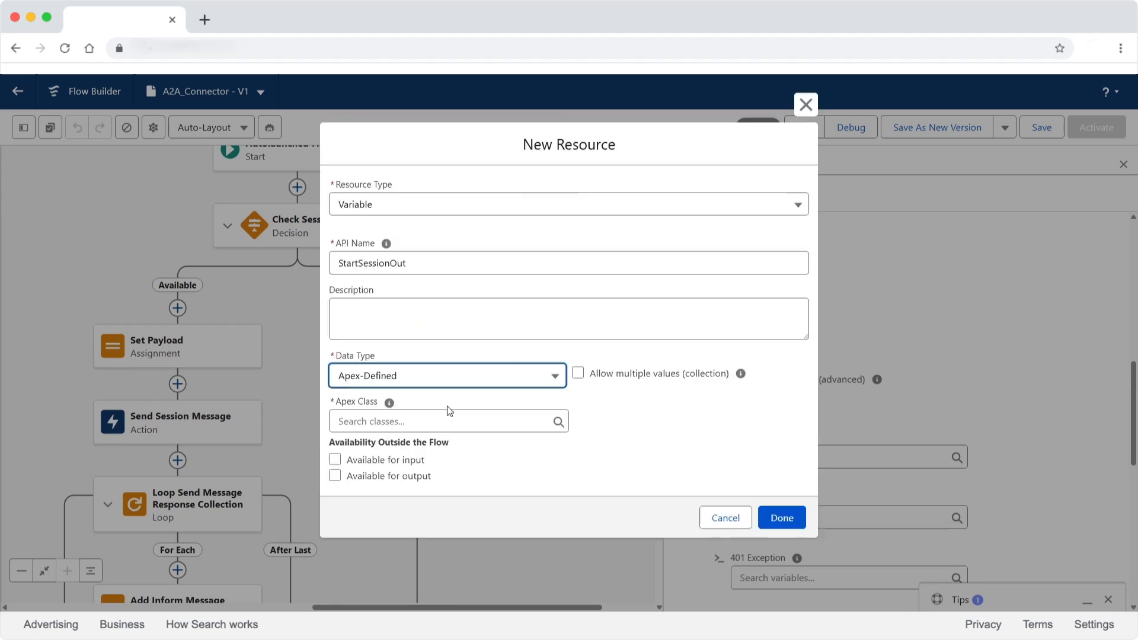
{"action": "left_click", "coordinate": [436, 420]}
{"action": "type", "text": "start"}
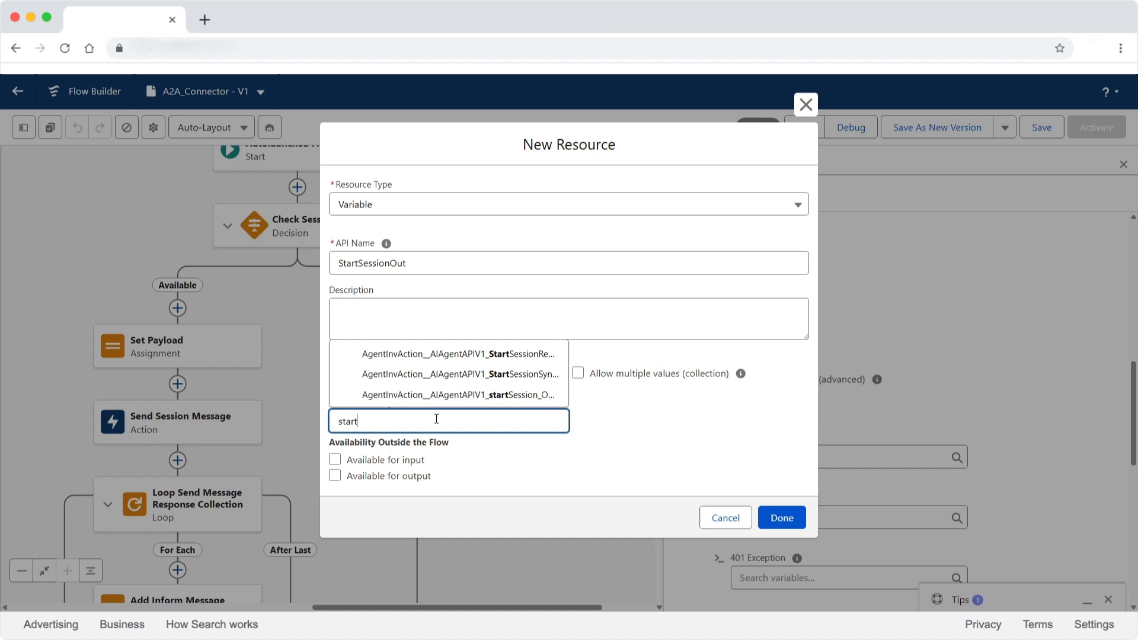
{"action": "left_click", "coordinate": [524, 396]}
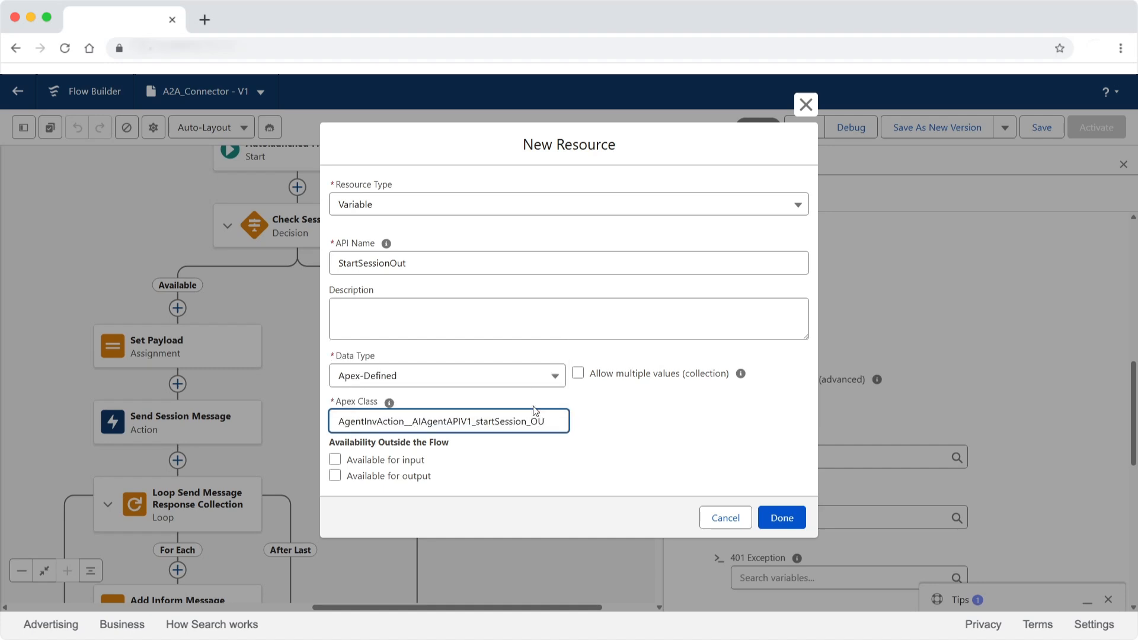
{"action": "left_click", "coordinate": [792, 519]}
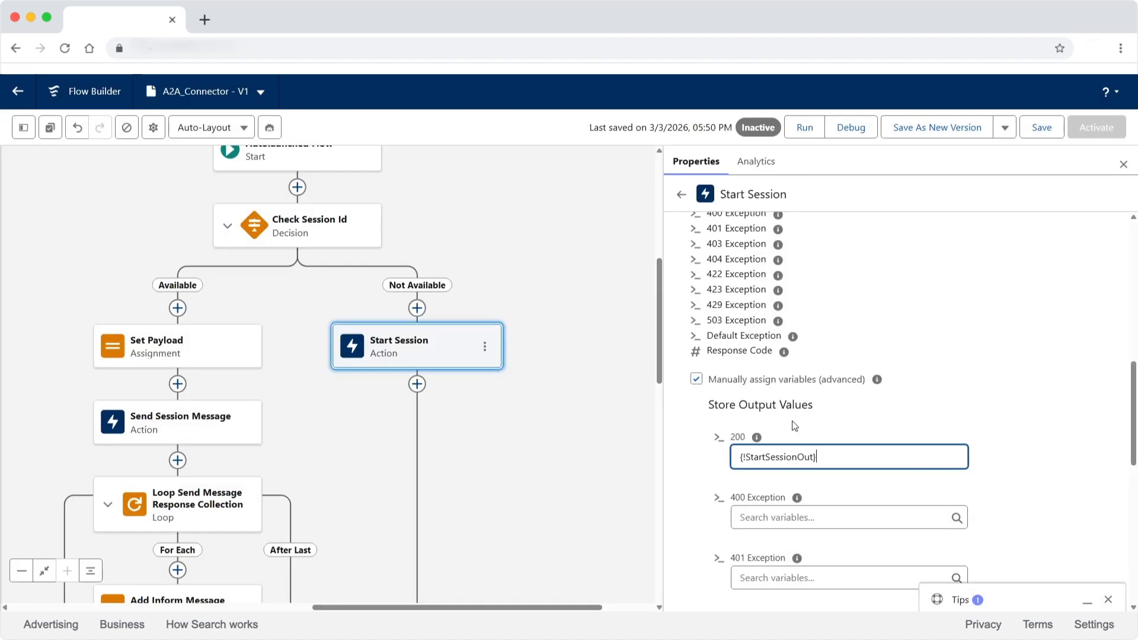
{"action": "left_click", "coordinate": [1123, 164]}
- Add an Assignment labelled Set Session Payload before Start Session on the Not Available path
{"action": "left_click", "coordinate": [277, 273]}
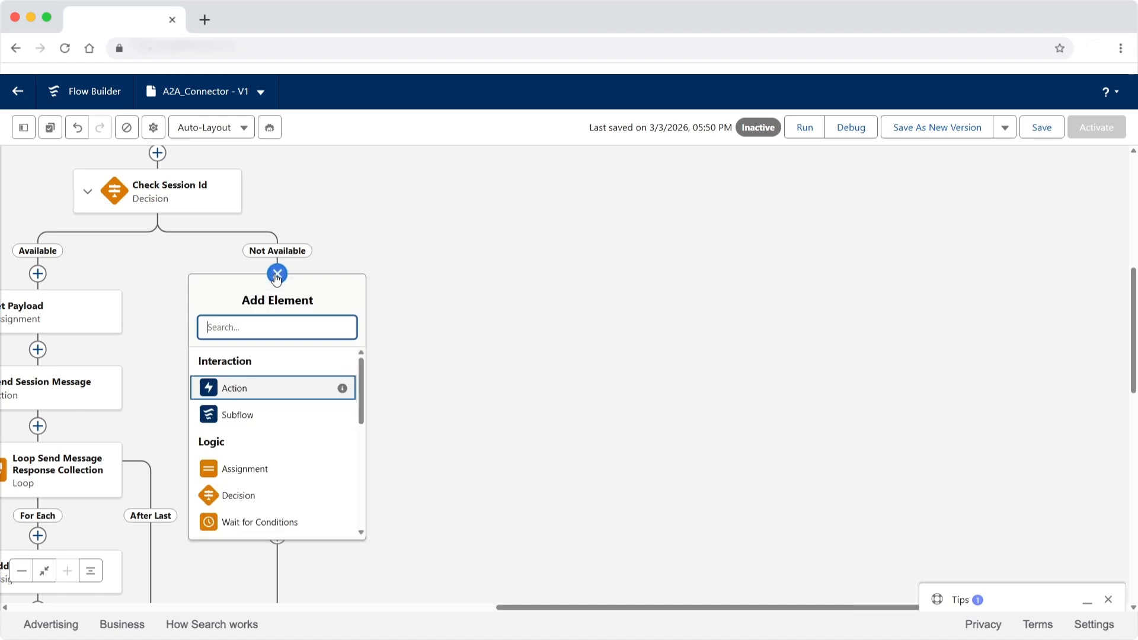
{"action": "left_click", "coordinate": [272, 470]}
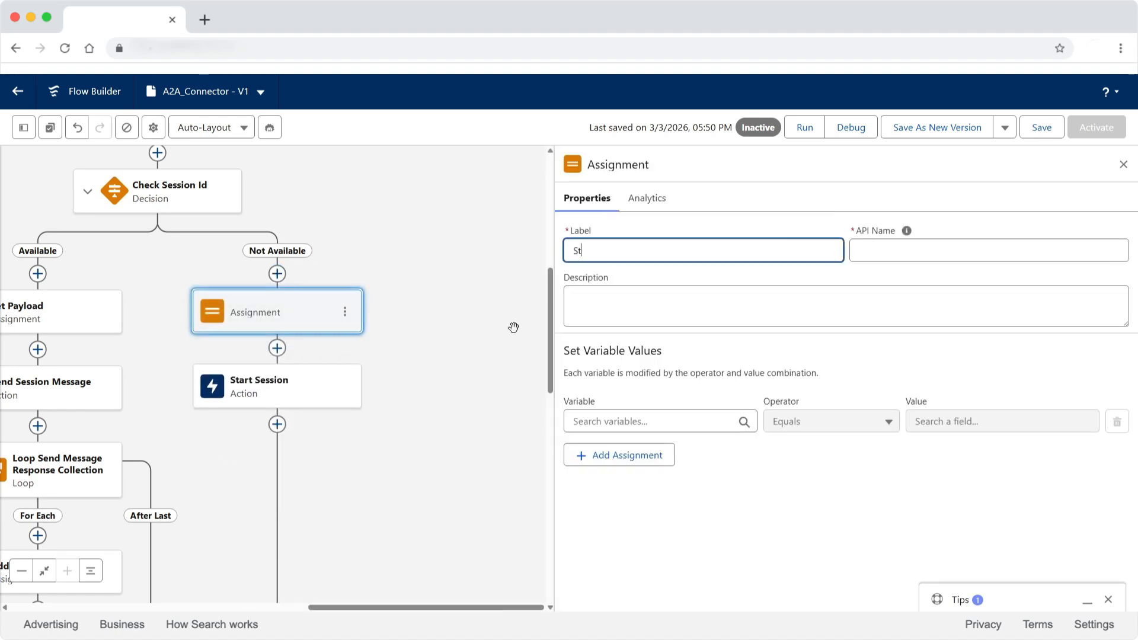
{"action": "type", "text": "Start Session"}
{"action": "key", "text": "BackSpace"}
{"action": "key", "text": "BackSpace"}
{"action": "key", "text": "BackSpace"}
{"action": "key", "text": "BackSpace"}
{"action": "type", "text": "et"}
{"action": "left_click", "coordinate": [887, 257]}
- Create the Apex-defined variable InstanceConfig with class AgentInvAction__AIAgentAPIV1_InstanceConfig as the variable of Set Session Payload's first assignment row
{"action": "left_click", "coordinate": [665, 420]}
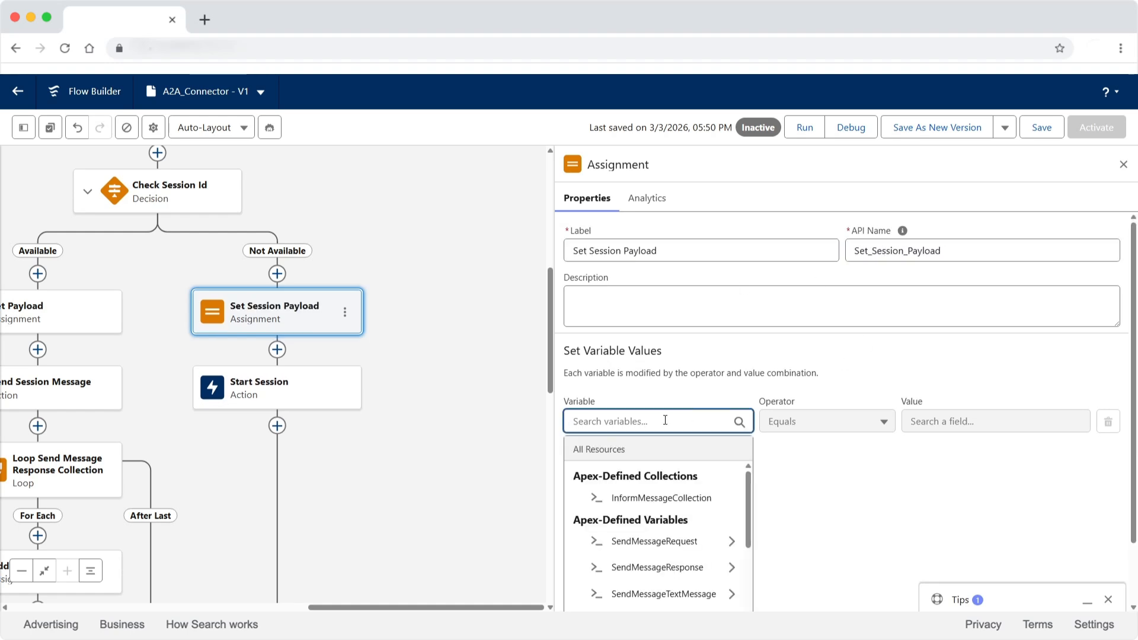
{"action": "scroll", "coordinate": [665, 420], "scroll_direction": "down", "scroll_amount": 2}
{"action": "scroll", "coordinate": [652, 517], "scroll_direction": "down", "scroll_amount": 5}
{"action": "left_click", "coordinate": [638, 590]}
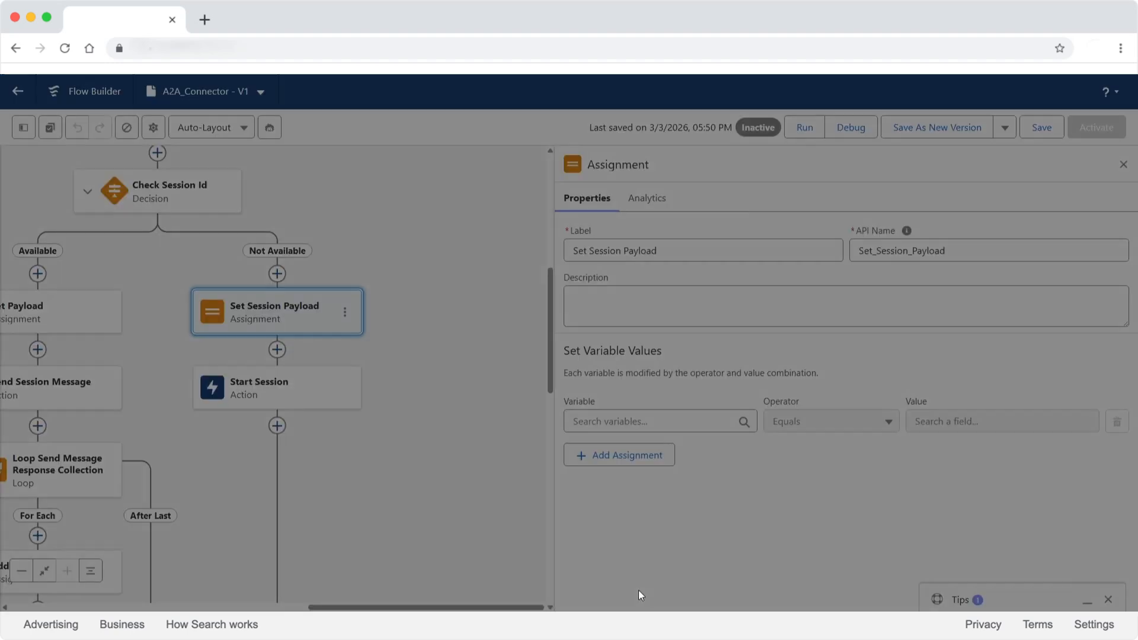
{"action": "left_click", "coordinate": [385, 280]}
{"action": "left_click", "coordinate": [394, 313]}
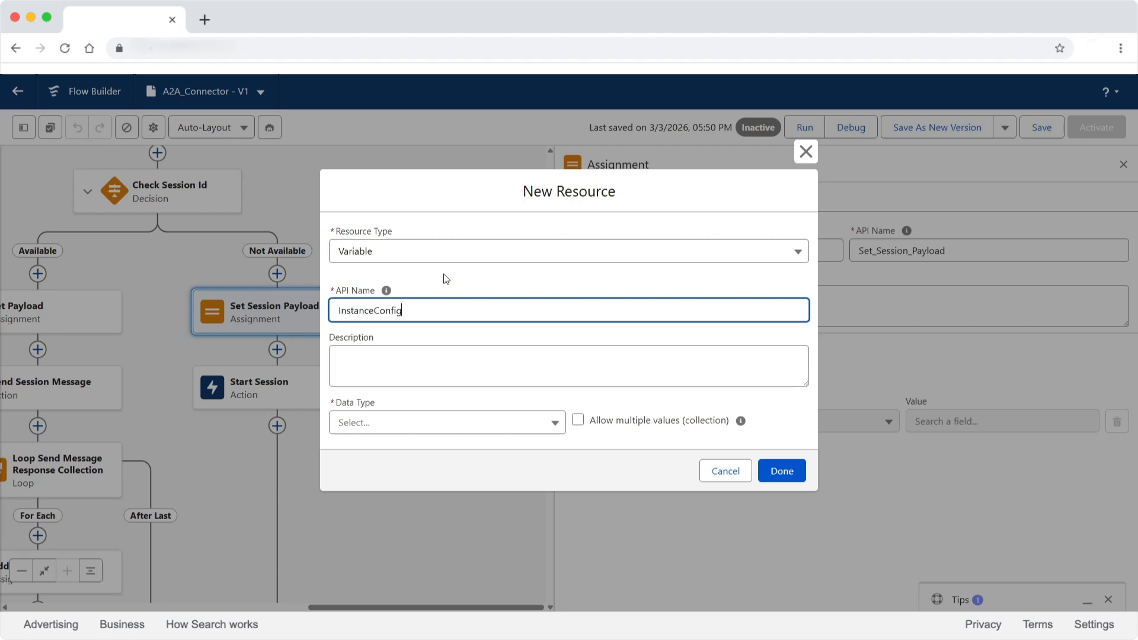
{"action": "left_click", "coordinate": [439, 421]}
{"action": "left_click", "coordinate": [433, 397]}
{"action": "left_click", "coordinate": [435, 420]}
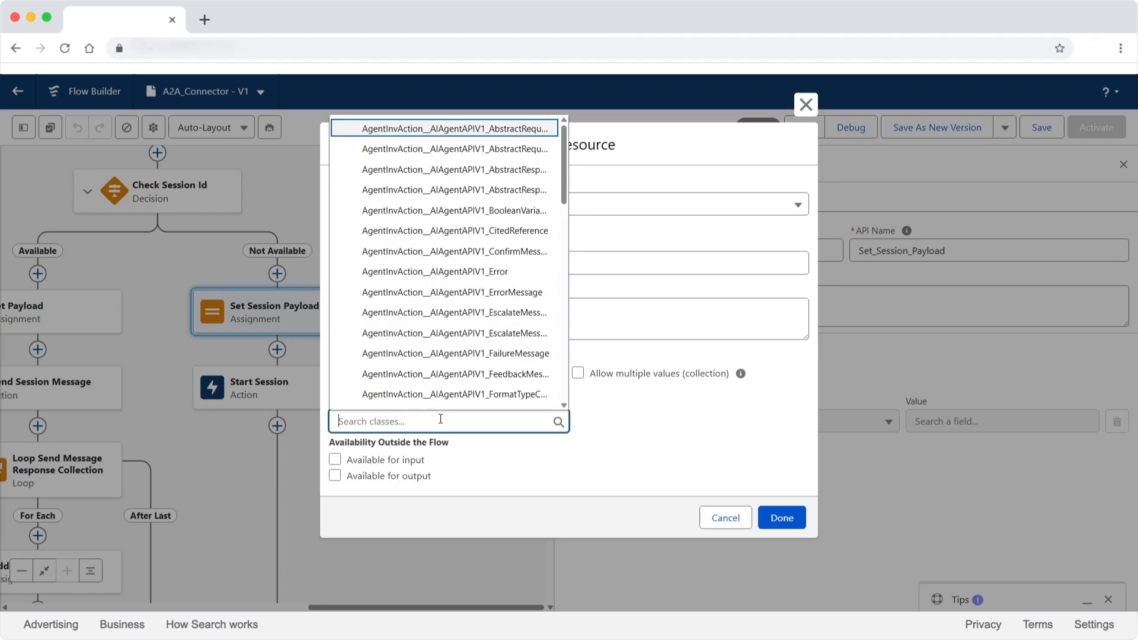
{"action": "type", "text": "Instance"}
{"action": "left_click", "coordinate": [441, 394]}
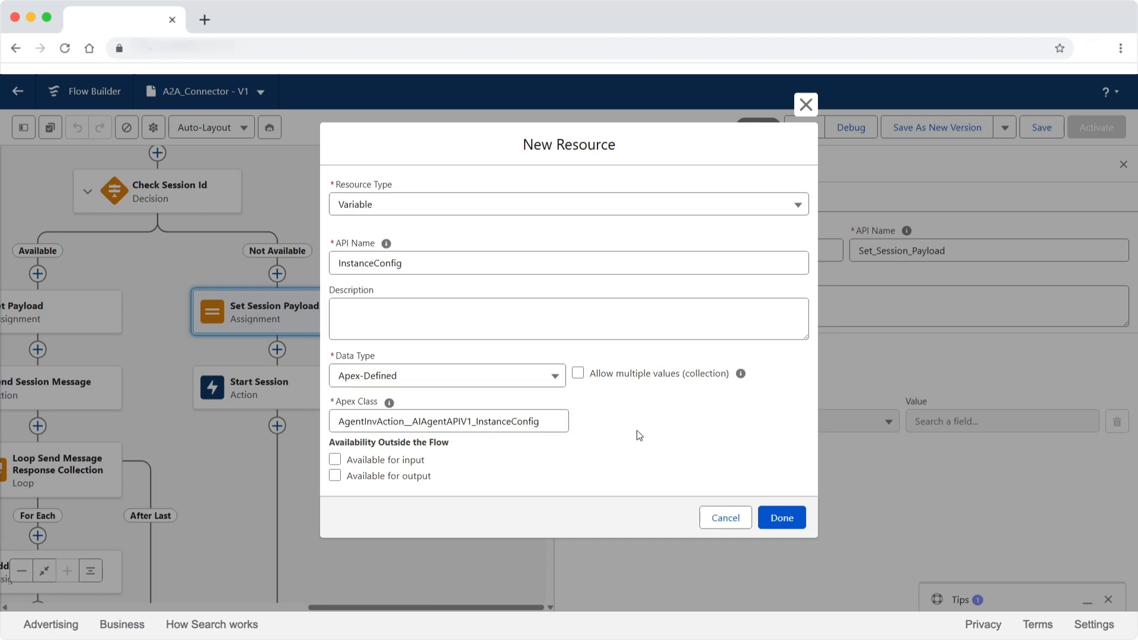
{"action": "left_click", "coordinate": [781, 517]}
- Assign domainUrl to InstanceConfig > endpoint with the Equals operator in Set Session Payload
{"action": "left_click", "coordinate": [676, 422]}
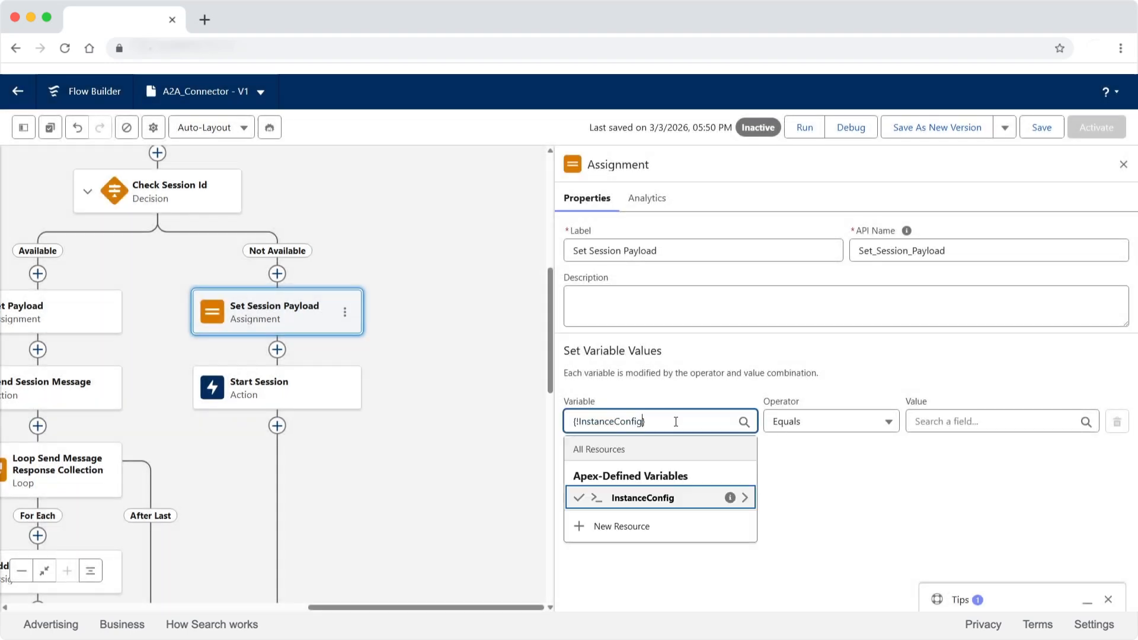
{"action": "left_click", "coordinate": [745, 498]}
{"action": "left_click", "coordinate": [700, 524]}
{"action": "left_click", "coordinate": [933, 431]}
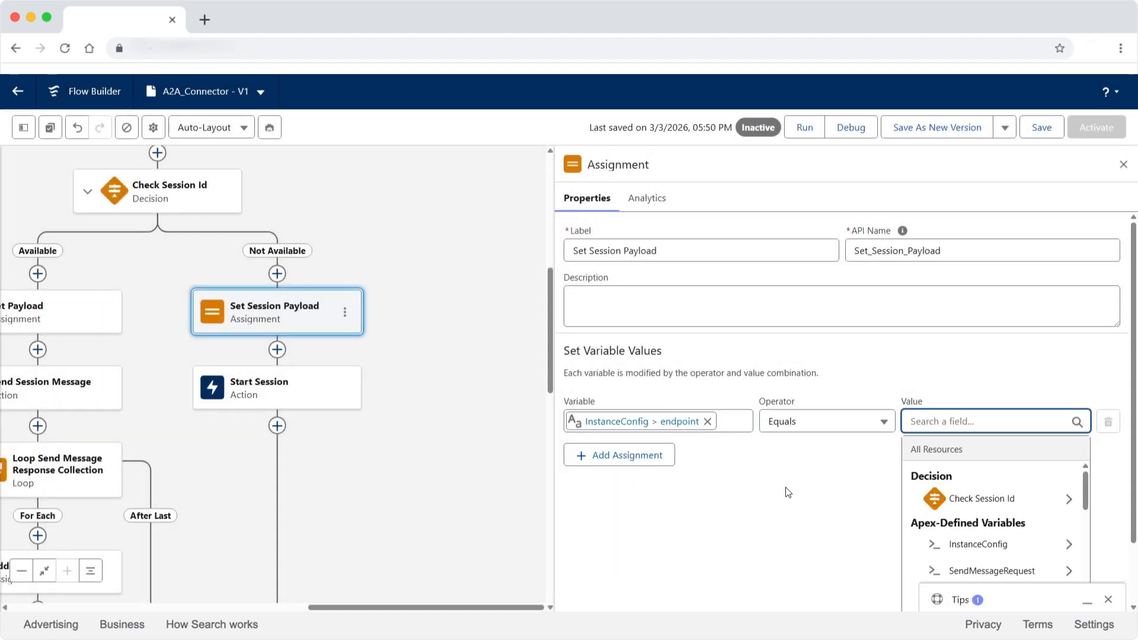
{"action": "type", "text": "domain"}
{"action": "left_click", "coordinate": [942, 498]}
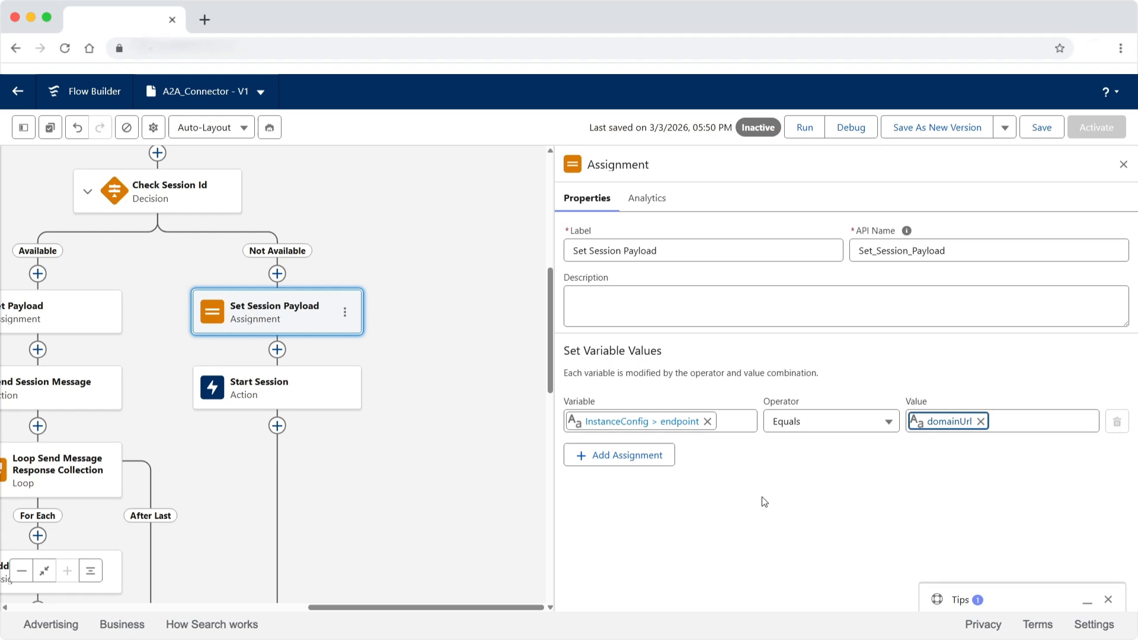
- Add a second assignment row setting StartSessionRequest > instanceConfig equal to the InstanceConfig variable
{"action": "left_click", "coordinate": [623, 456]}
{"action": "scroll", "coordinate": [674, 390], "scroll_direction": "down", "scroll_amount": 1}
{"action": "left_click", "coordinate": [674, 390]}
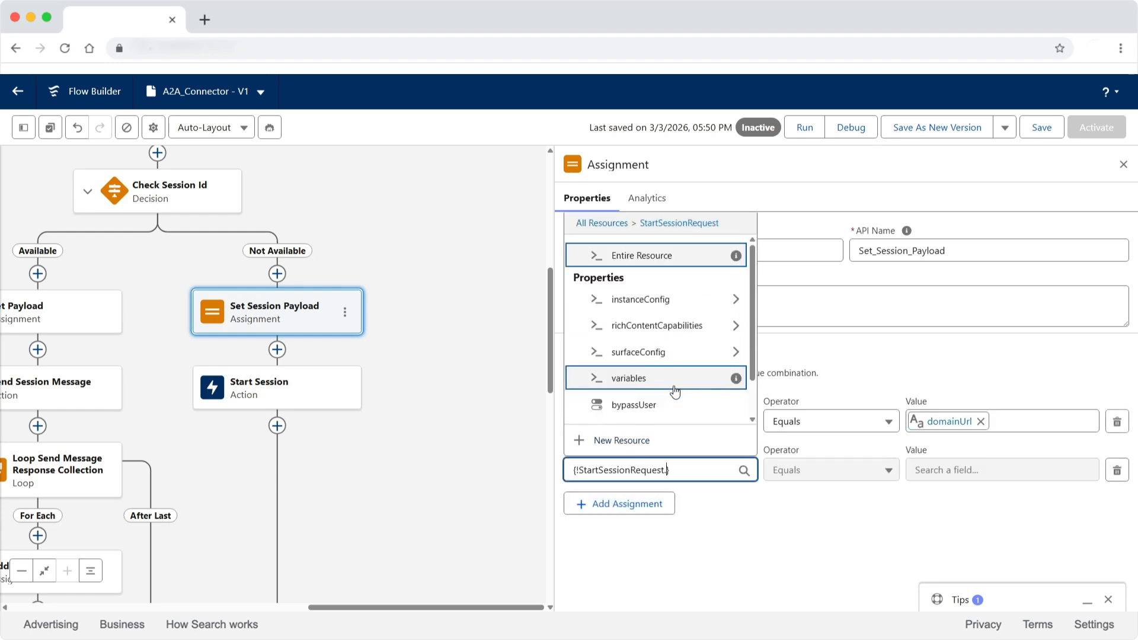
{"action": "left_click", "coordinate": [667, 300]}
{"action": "left_click", "coordinate": [656, 368]}
{"action": "left_click", "coordinate": [982, 472]}
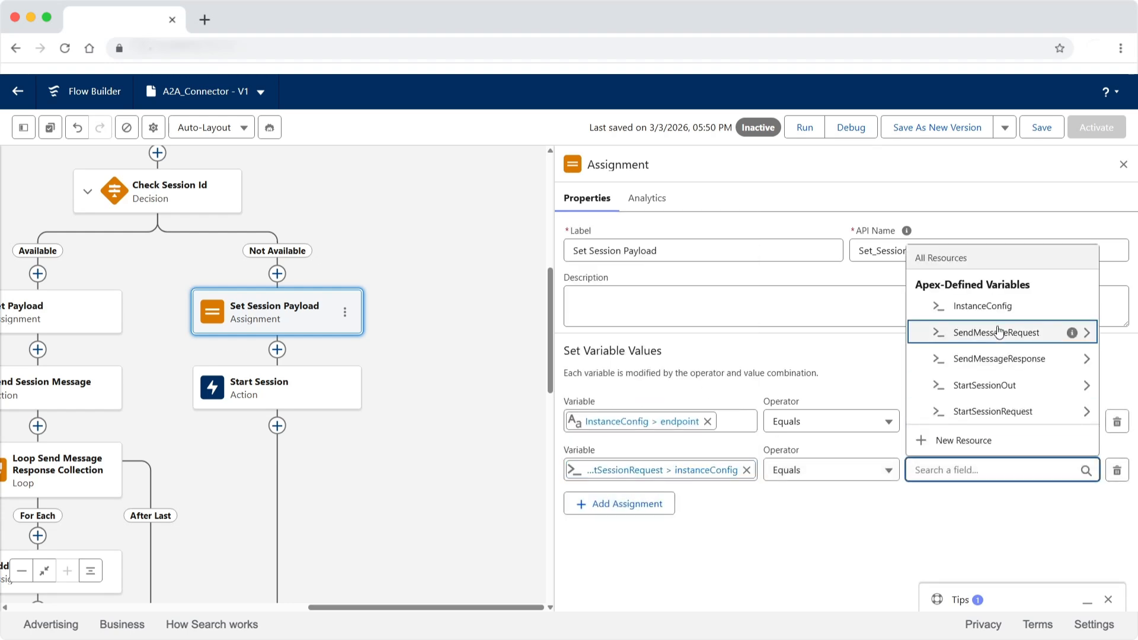
{"action": "left_click", "coordinate": [982, 305]}
- Add a third assignment row to Set Session Payload setting StartSessionRequest > externalSessionKey equal to Running User > Id
{"action": "left_click", "coordinate": [628, 504]}
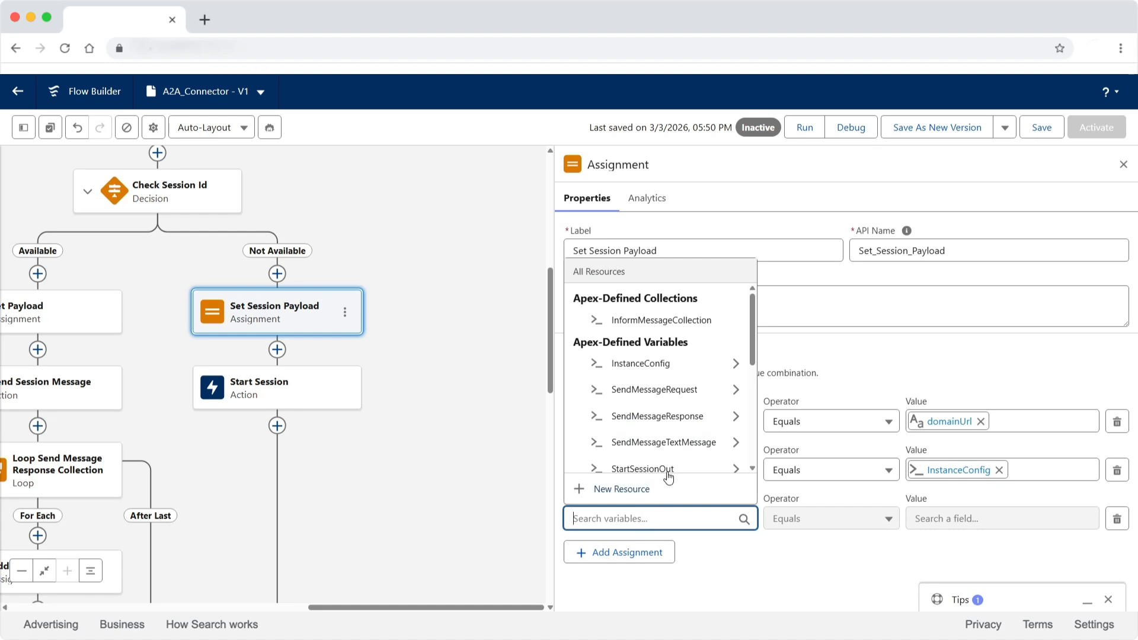
{"action": "scroll", "coordinate": [668, 389], "scroll_direction": "down", "scroll_amount": 1}
{"action": "left_click", "coordinate": [652, 435]}
{"action": "scroll", "coordinate": [652, 429], "scroll_direction": "down", "scroll_amount": 1}
{"action": "left_click", "coordinate": [654, 434]}
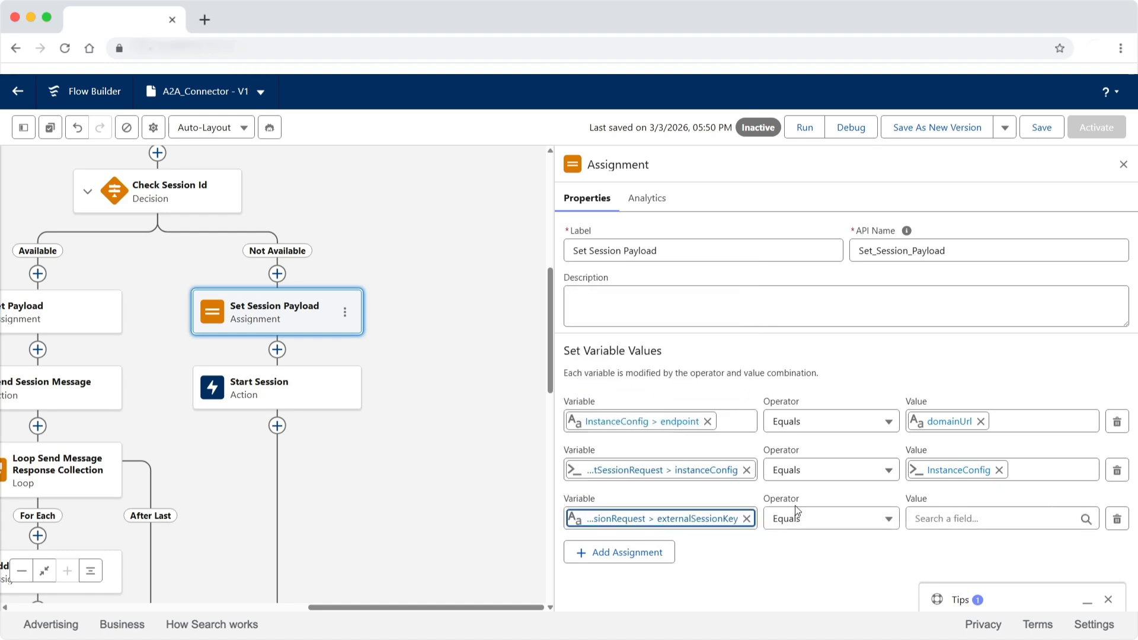
{"action": "left_click", "coordinate": [940, 517]}
{"action": "scroll", "coordinate": [987, 418], "scroll_direction": "down", "scroll_amount": 6}
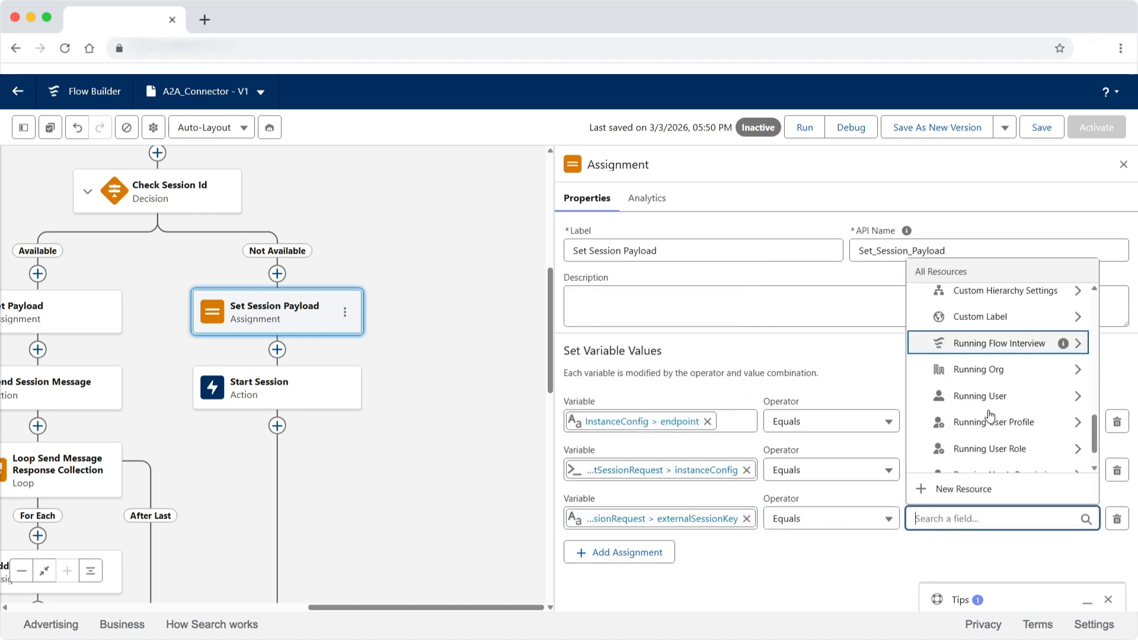
{"action": "left_click", "coordinate": [980, 396]}
{"action": "type", "text": ".Id"}
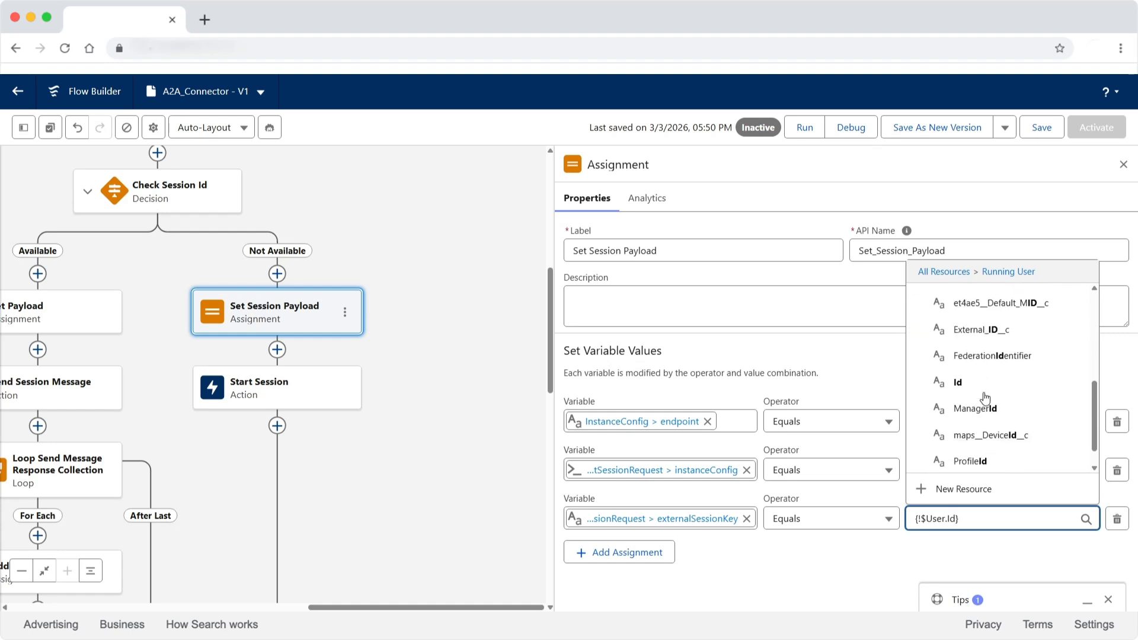
{"action": "left_click", "coordinate": [983, 391]}
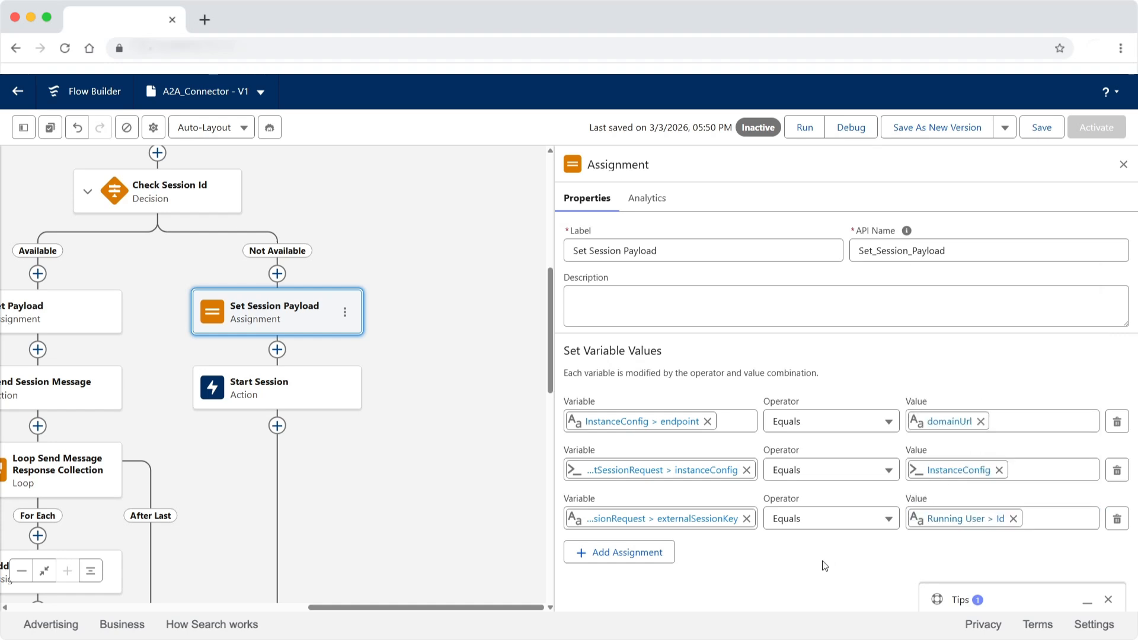
{"action": "left_click", "coordinate": [1122, 166]}
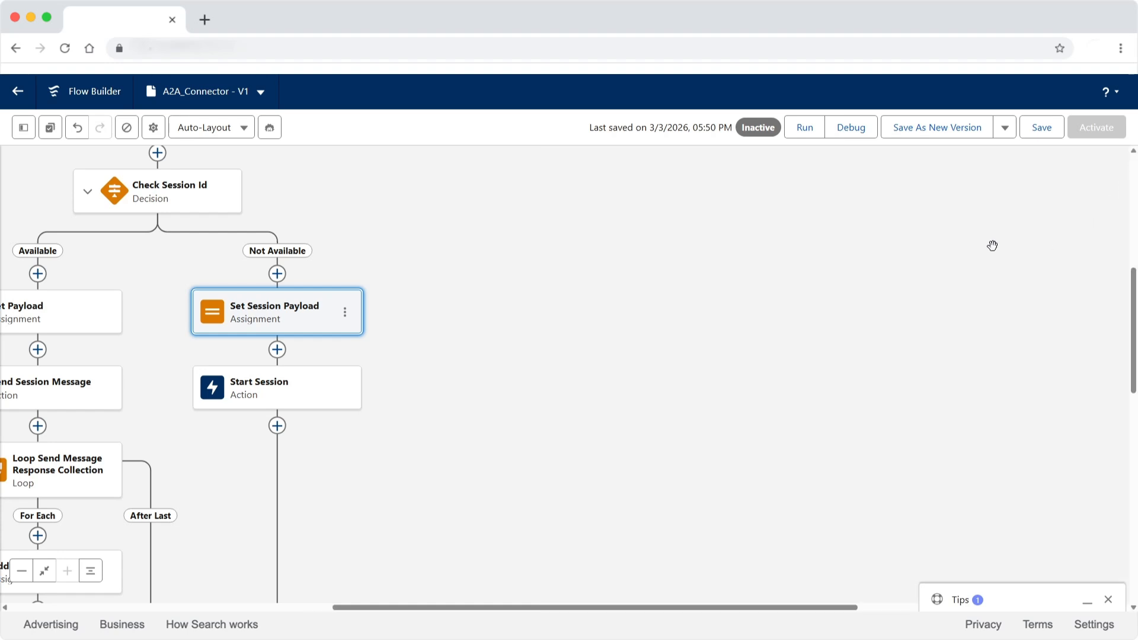
- Add an Assignment labelled Set Payload 2 after Start Session on the Not Available path
{"action": "left_click_drag", "start_coordinate": [315, 450], "coordinate": [512, 327]}
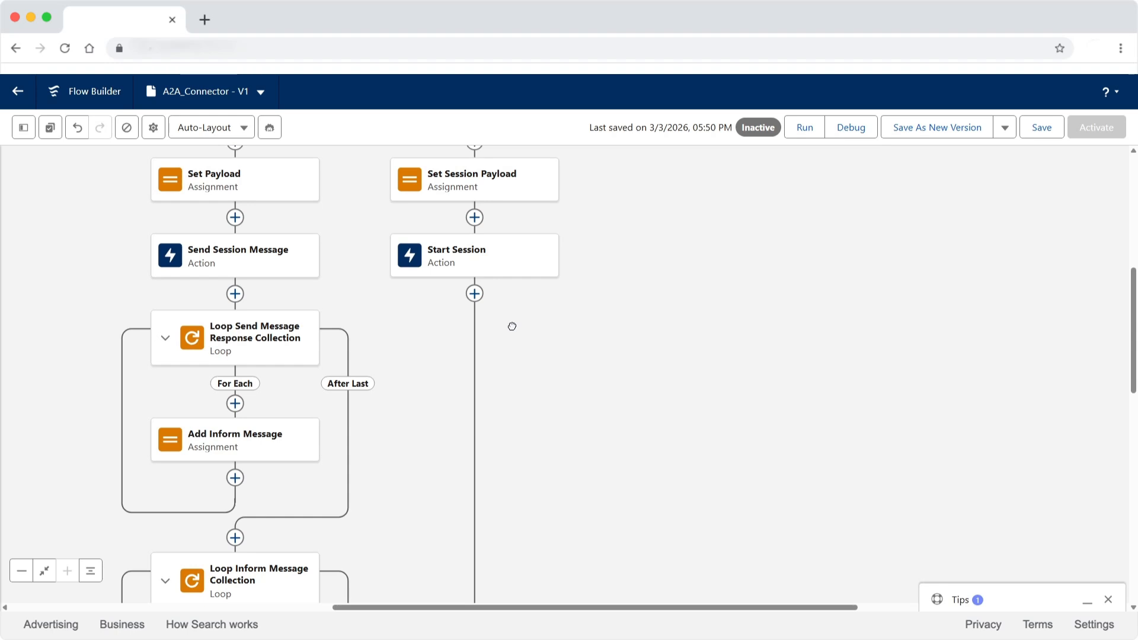
{"action": "left_click", "coordinate": [474, 294]}
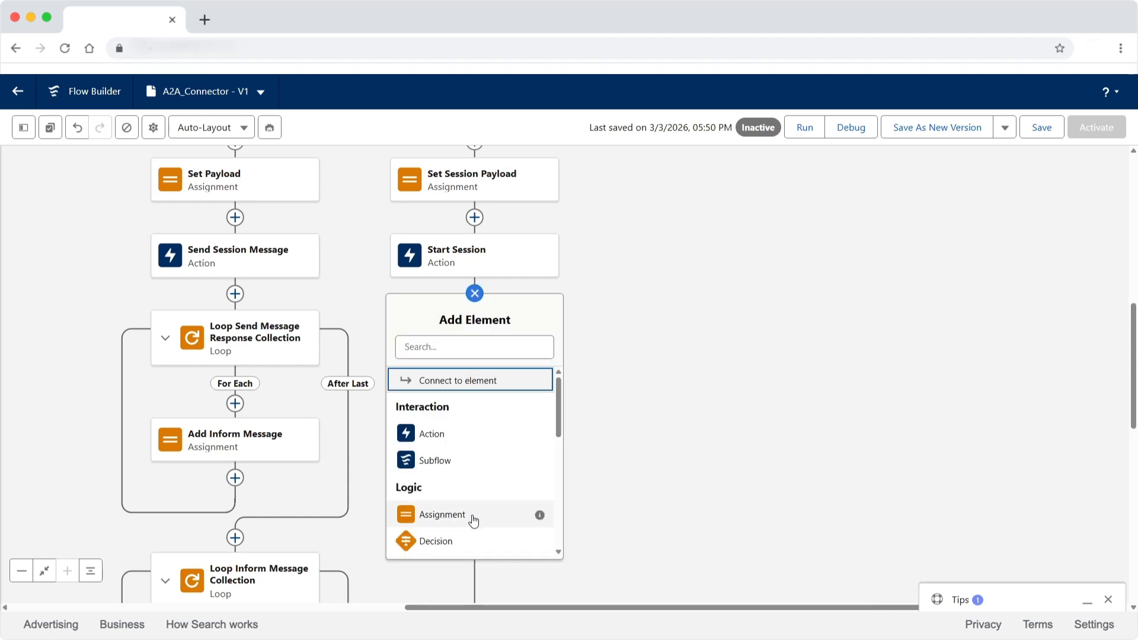
{"action": "left_click", "coordinate": [537, 514]}
{"action": "type", "text": "Set Payload 2"}
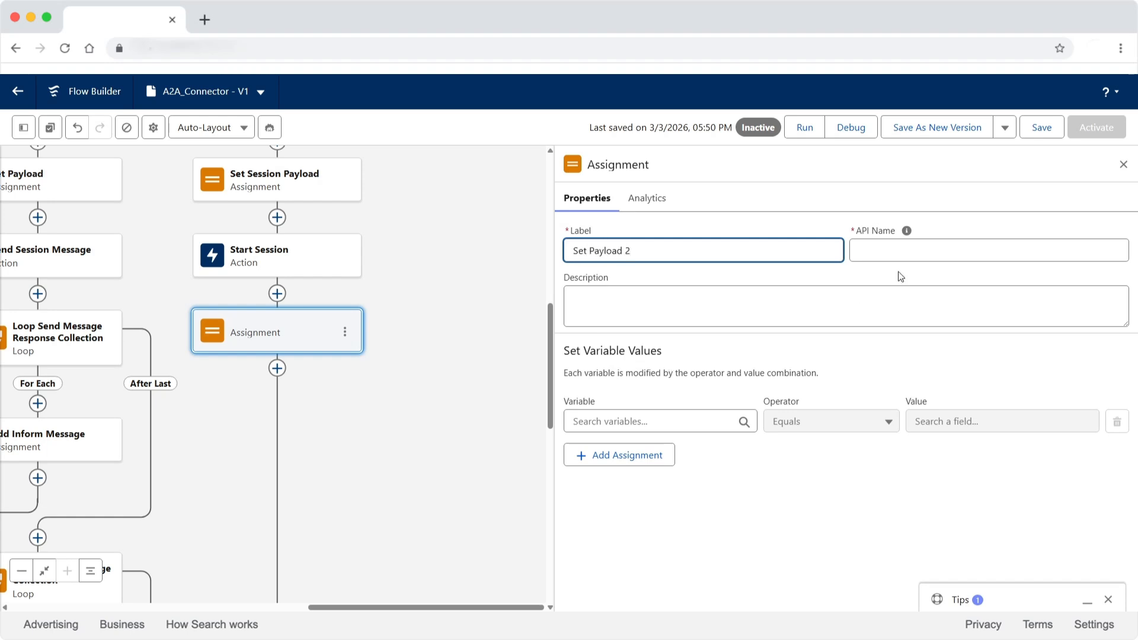
{"action": "key", "text": "Tab"}
- In Set Payload 2, set the sessionId variable equal to the sync response message's sessionId from StartSessionOut
{"action": "left_click", "coordinate": [668, 418]}
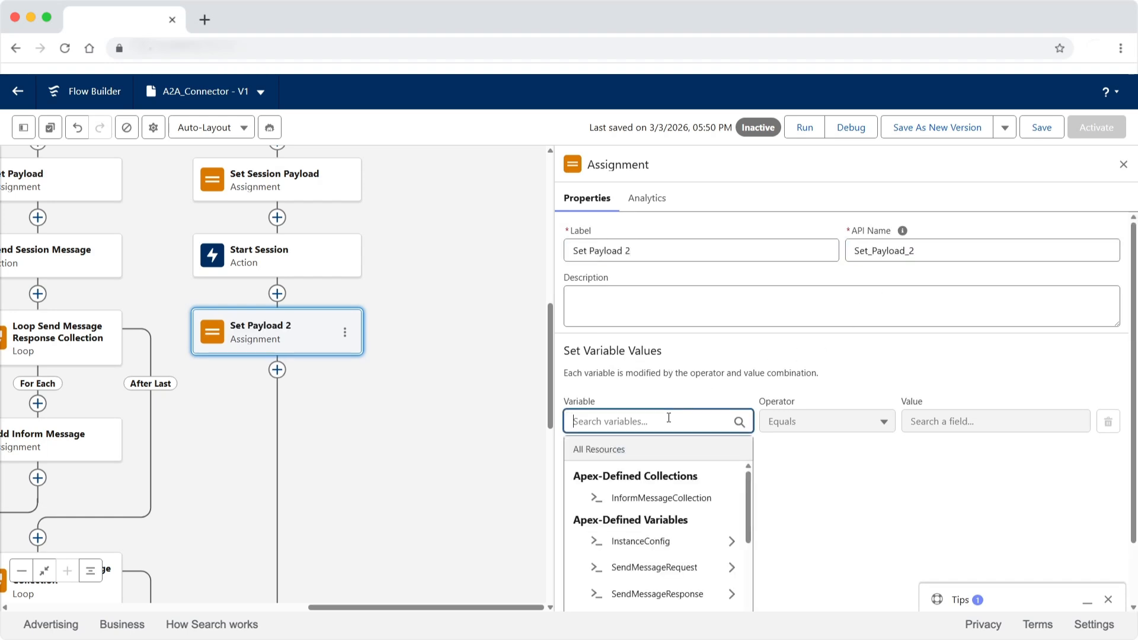
{"action": "type", "text": "session"}
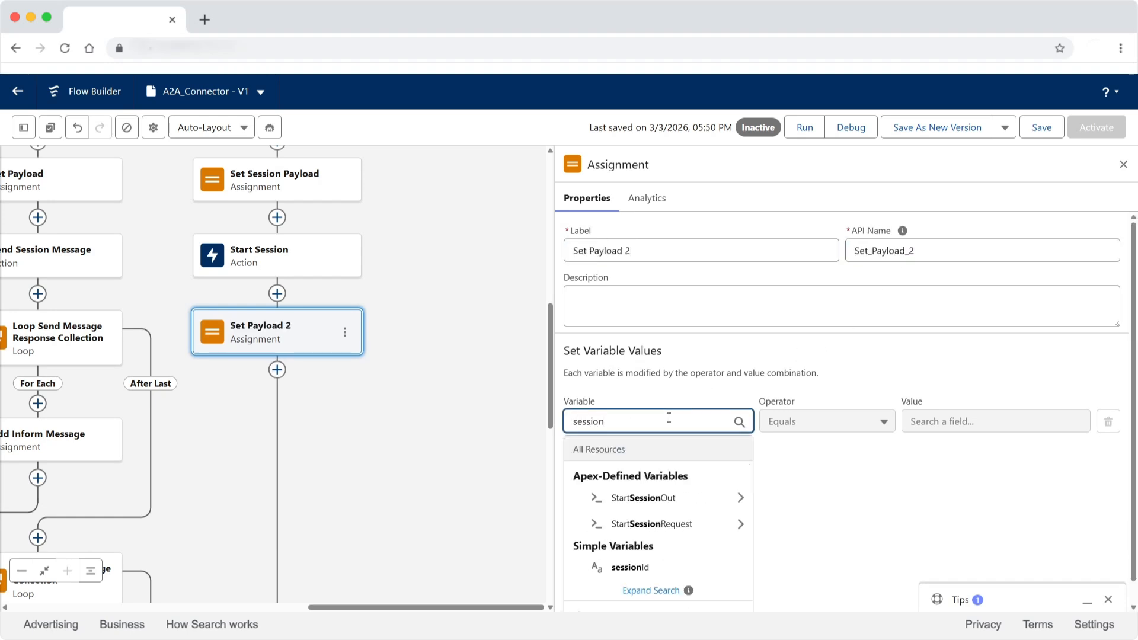
{"action": "left_click", "coordinate": [668, 566]}
{"action": "left_click", "coordinate": [942, 421]}
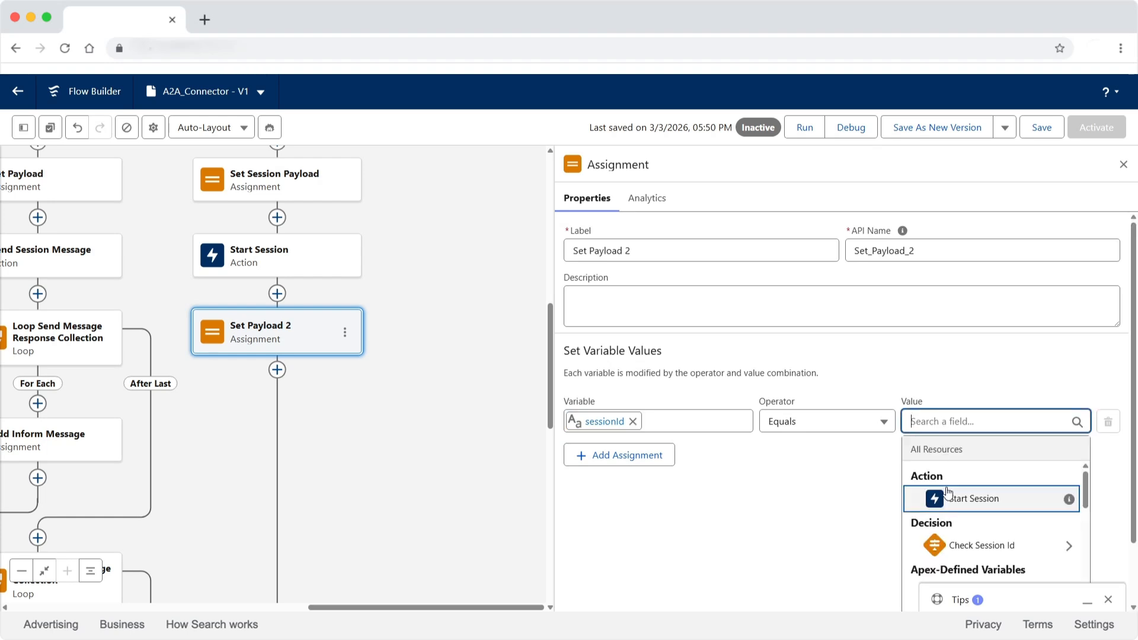
{"action": "left_click", "coordinate": [1108, 599]}
{"action": "left_click", "coordinate": [952, 418]}
{"action": "scroll", "coordinate": [946, 514], "scroll_direction": "down", "scroll_amount": 2}
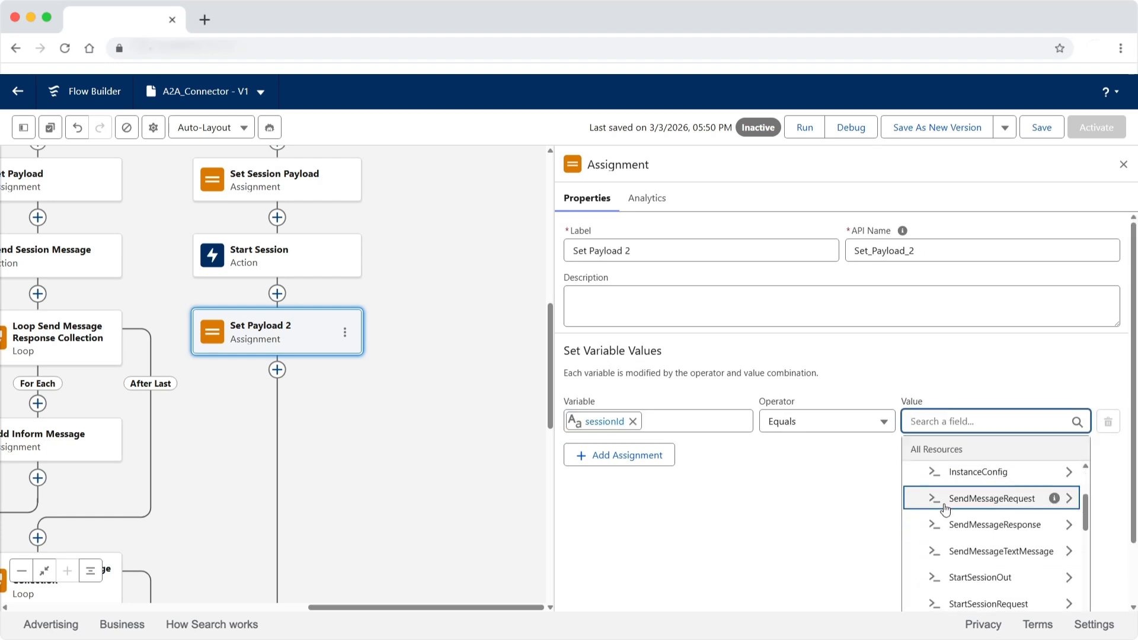
{"action": "scroll", "coordinate": [945, 508], "scroll_direction": "down", "scroll_amount": 1}
{"action": "left_click", "coordinate": [950, 521]}
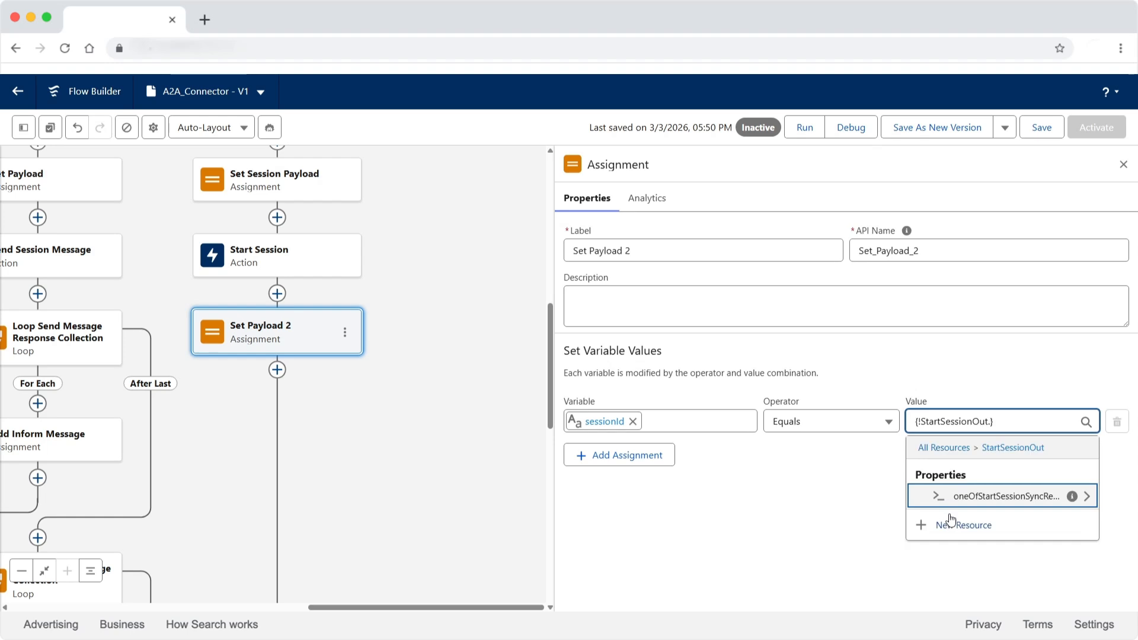
{"action": "left_click", "coordinate": [956, 498]}
{"action": "left_click", "coordinate": [963, 524]}
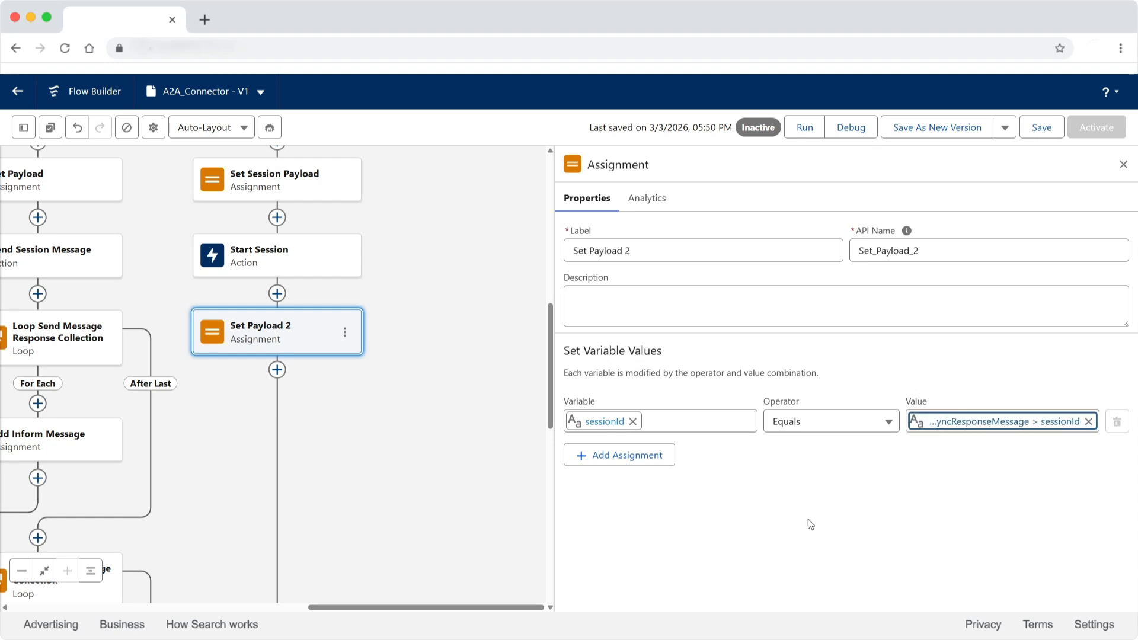
- Add a second assignment row to Set Payload 2 setting SendMessageTextMessage > text equal to the message variable
{"action": "left_click", "coordinate": [647, 462]}
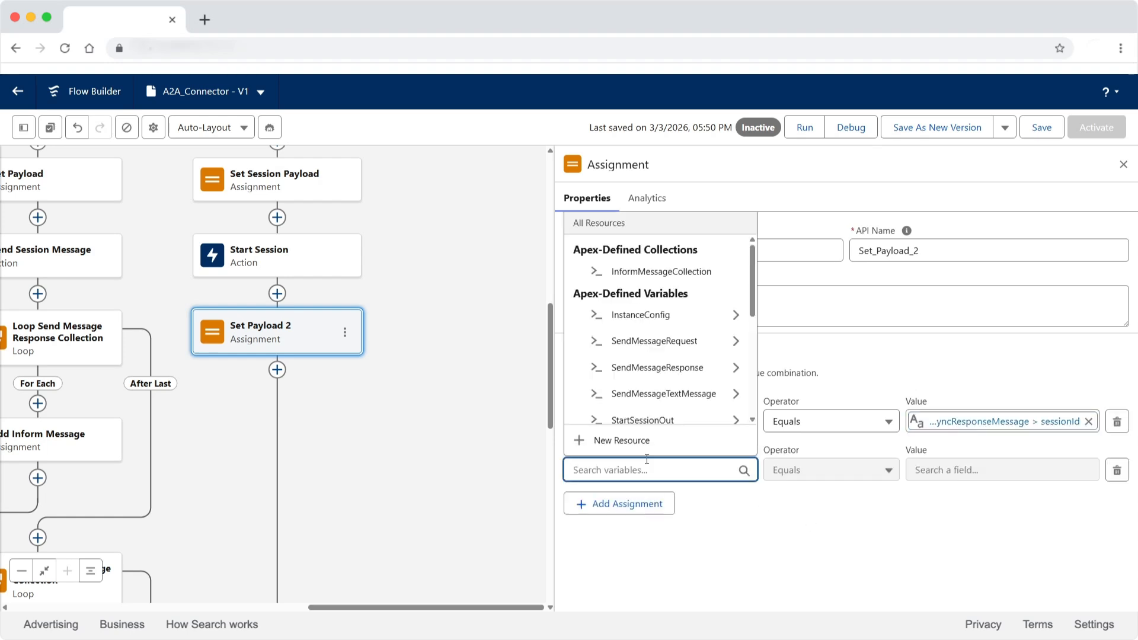
{"action": "scroll", "coordinate": [660, 356], "scroll_direction": "down", "scroll_amount": 1}
{"action": "left_click", "coordinate": [670, 333]}
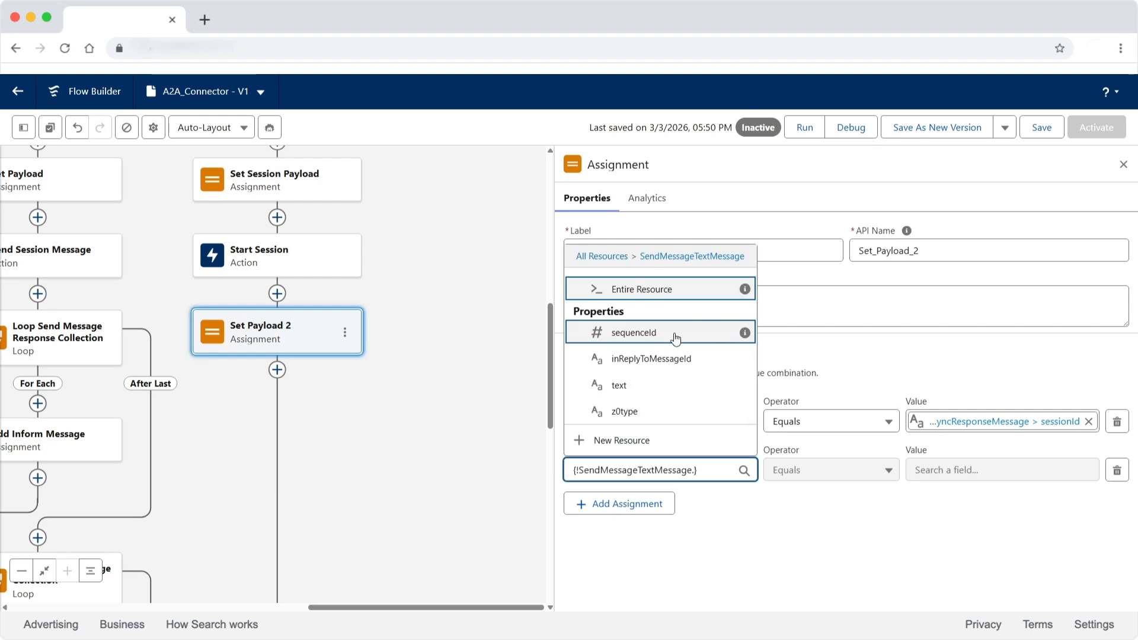
{"action": "left_click", "coordinate": [671, 386]}
{"action": "left_click", "coordinate": [955, 469]}
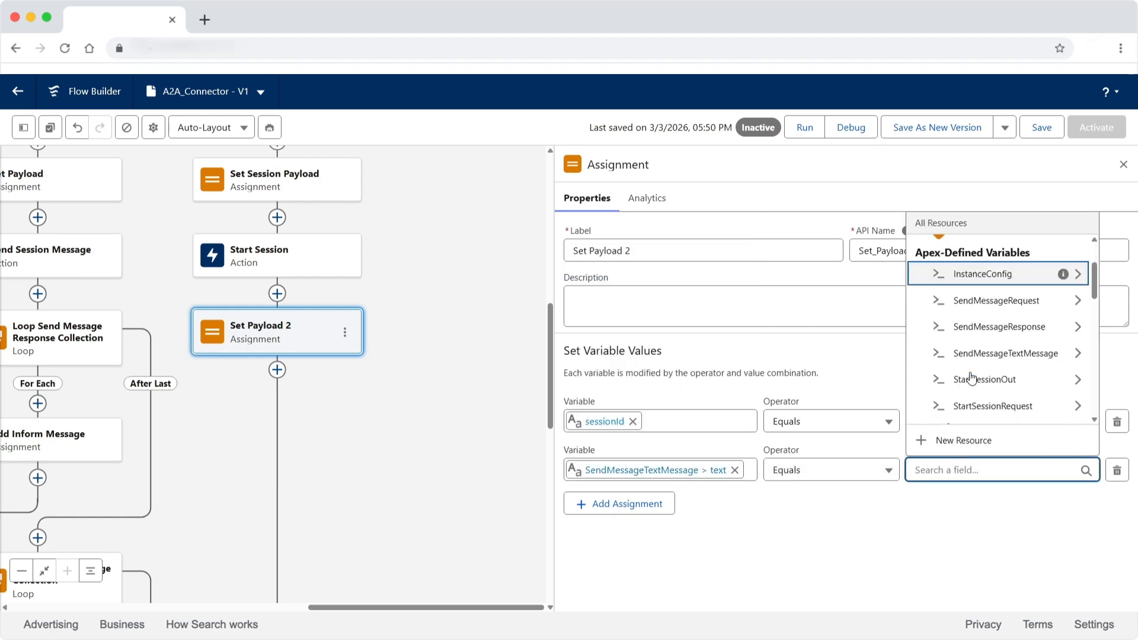
{"action": "scroll", "coordinate": [970, 378], "scroll_direction": "down", "scroll_amount": 2}
{"action": "left_click", "coordinate": [970, 391]}
- Add a third assignment row to Set Payload 2 setting SendMessageTextMessage > sequenceId equal to 1
{"action": "left_click", "coordinate": [617, 505]}
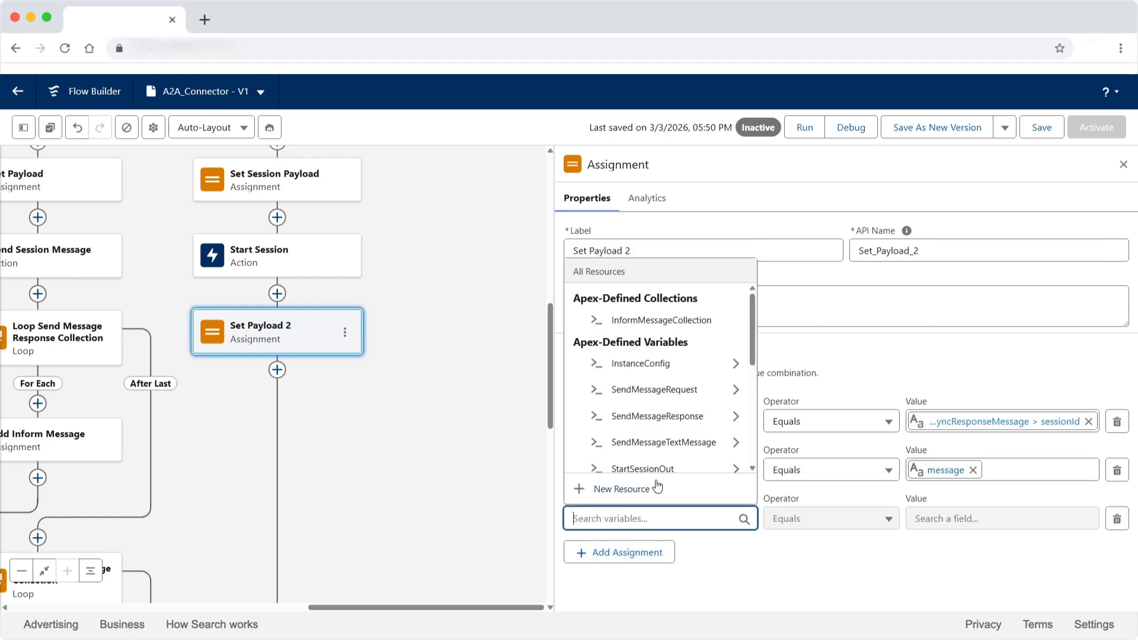
{"action": "left_click", "coordinate": [656, 442]}
{"action": "left_click", "coordinate": [648, 381]}
{"action": "left_click", "coordinate": [965, 516]}
{"action": "type", "text": "1"}
{"action": "left_click", "coordinate": [906, 559]}
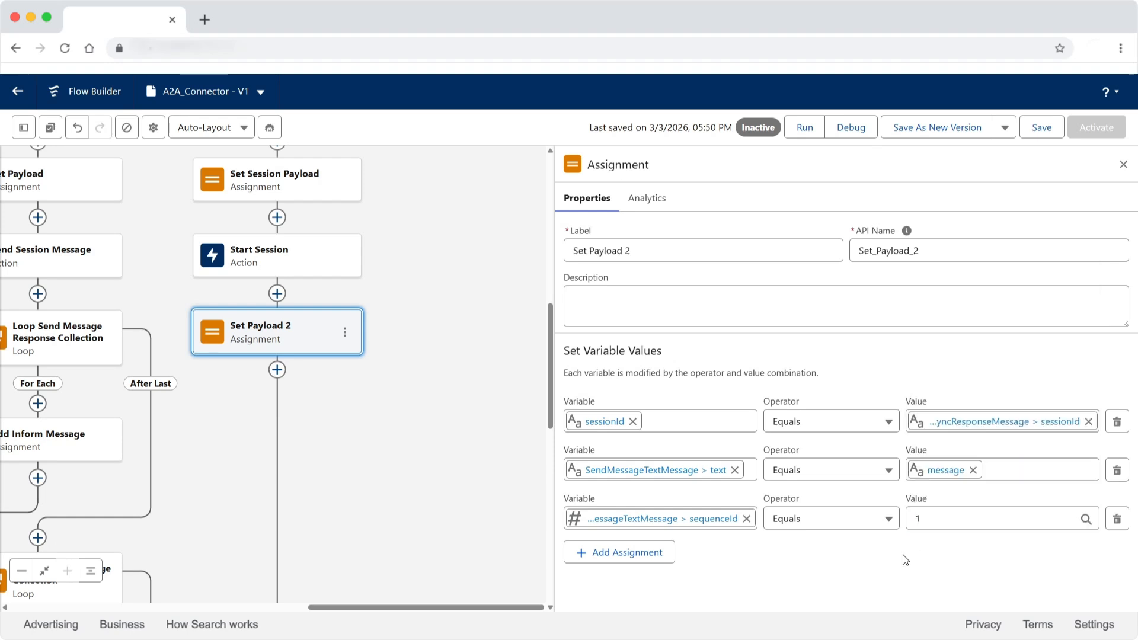
- Add a fourth assignment row to Set Payload 2 setting SendMessageRequest > message > TextMessage equal to the entire SendMessageTextMessage resource
{"action": "left_click", "coordinate": [627, 552]}
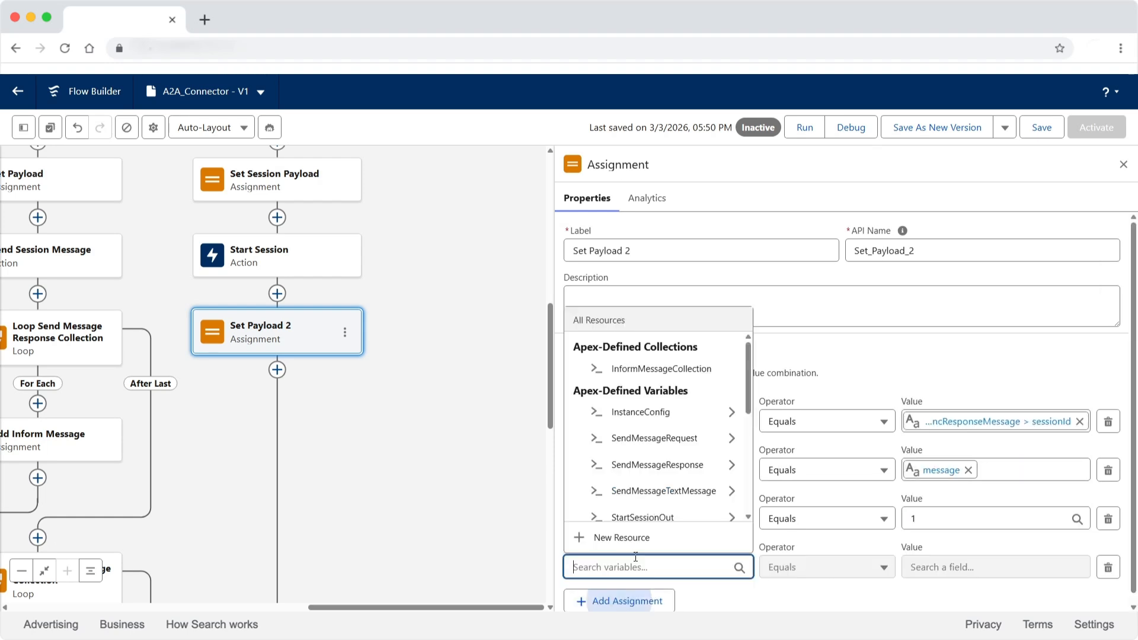
{"action": "scroll", "coordinate": [684, 437], "scroll_direction": "down", "scroll_amount": 1}
{"action": "left_click", "coordinate": [663, 380]}
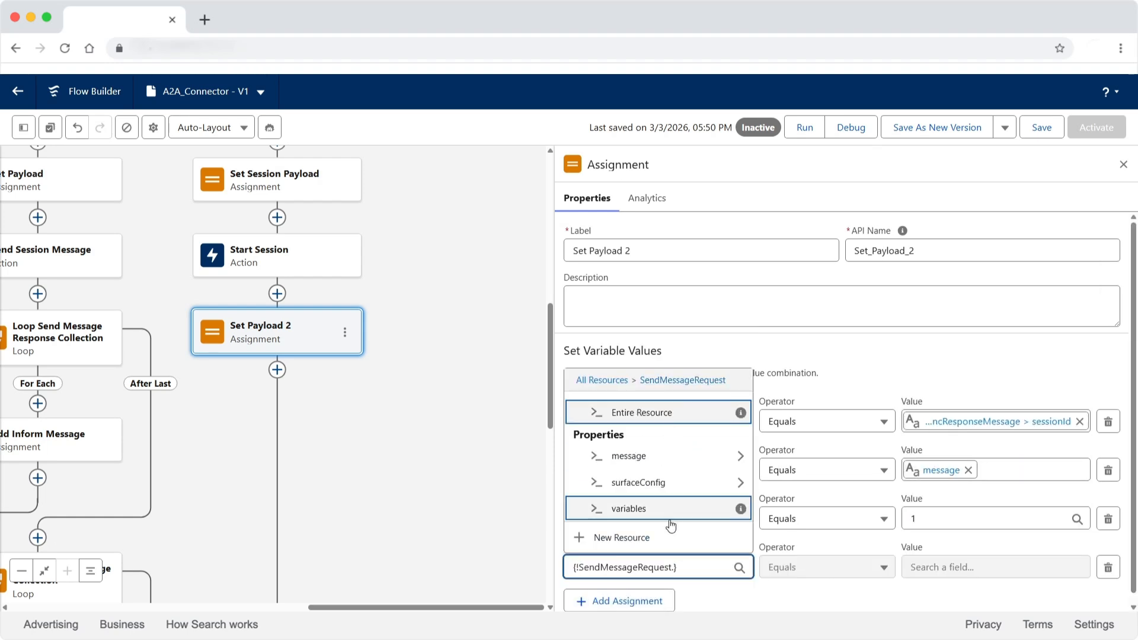
{"action": "left_click", "coordinate": [661, 458]}
{"action": "left_click", "coordinate": [659, 516]}
{"action": "left_click", "coordinate": [641, 386]}
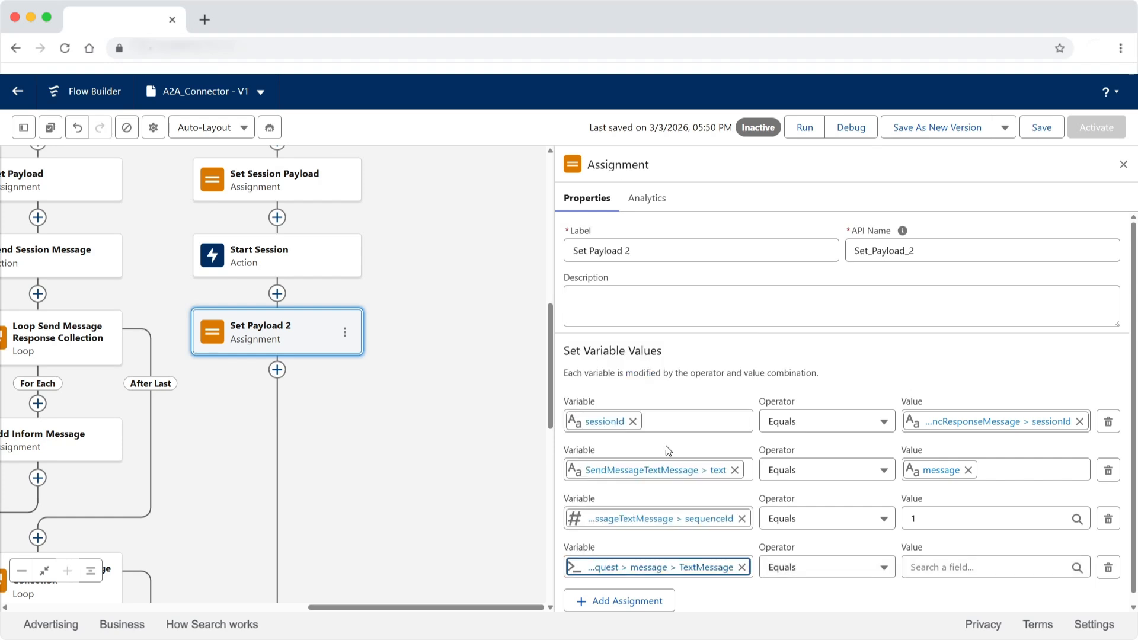
{"action": "left_click", "coordinate": [972, 567]}
{"action": "left_click", "coordinate": [1000, 456]}
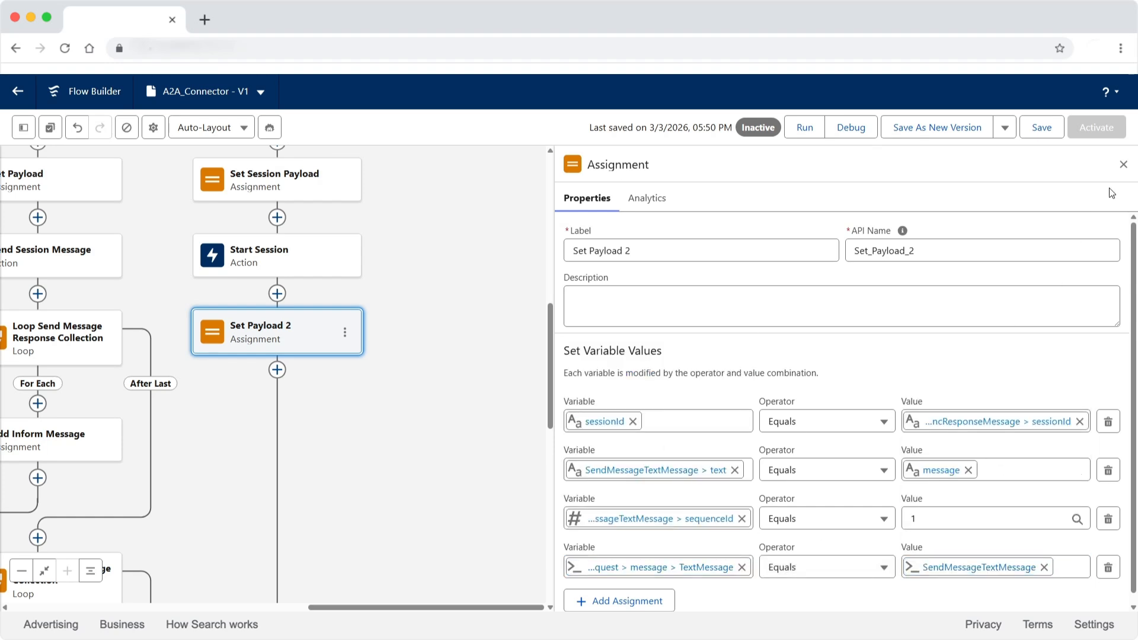
{"action": "left_click", "coordinate": [1123, 165]}
- Add a Send Session Message action labelled Send Session Message 2 after Set Payload 2
{"action": "left_click", "coordinate": [278, 370]}
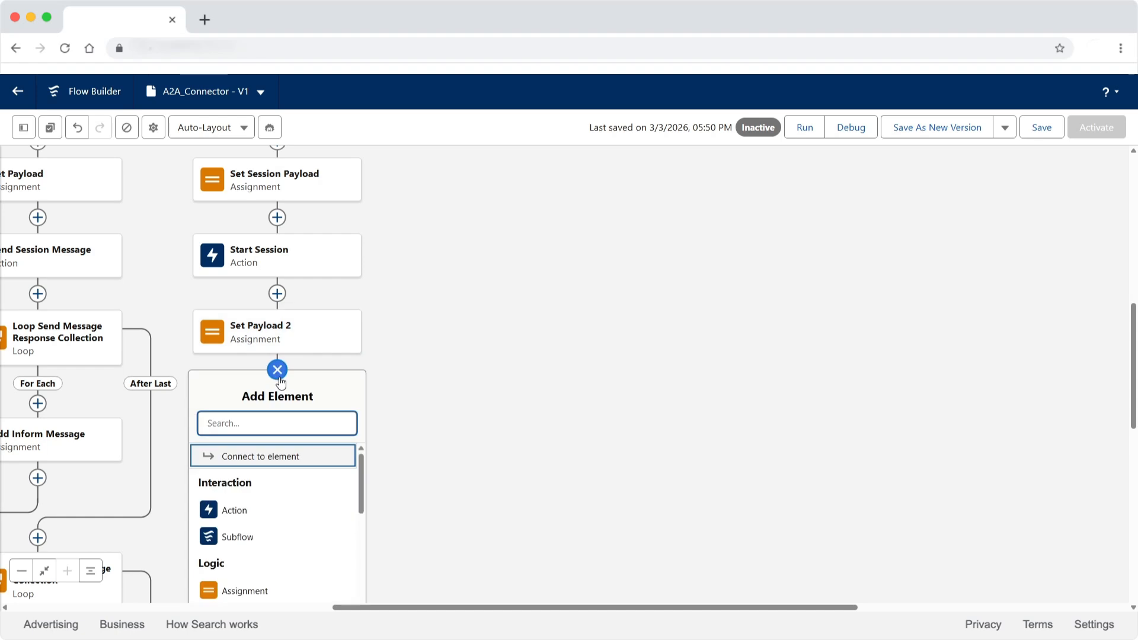
{"action": "left_click", "coordinate": [237, 510]}
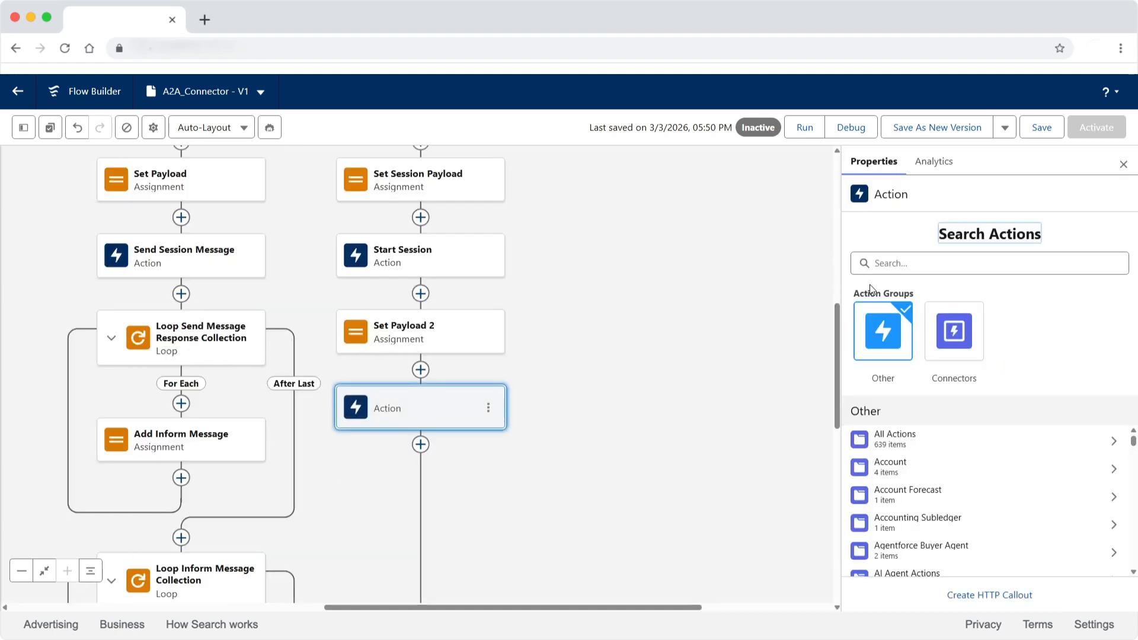
{"action": "type", "text": "Send Se"}
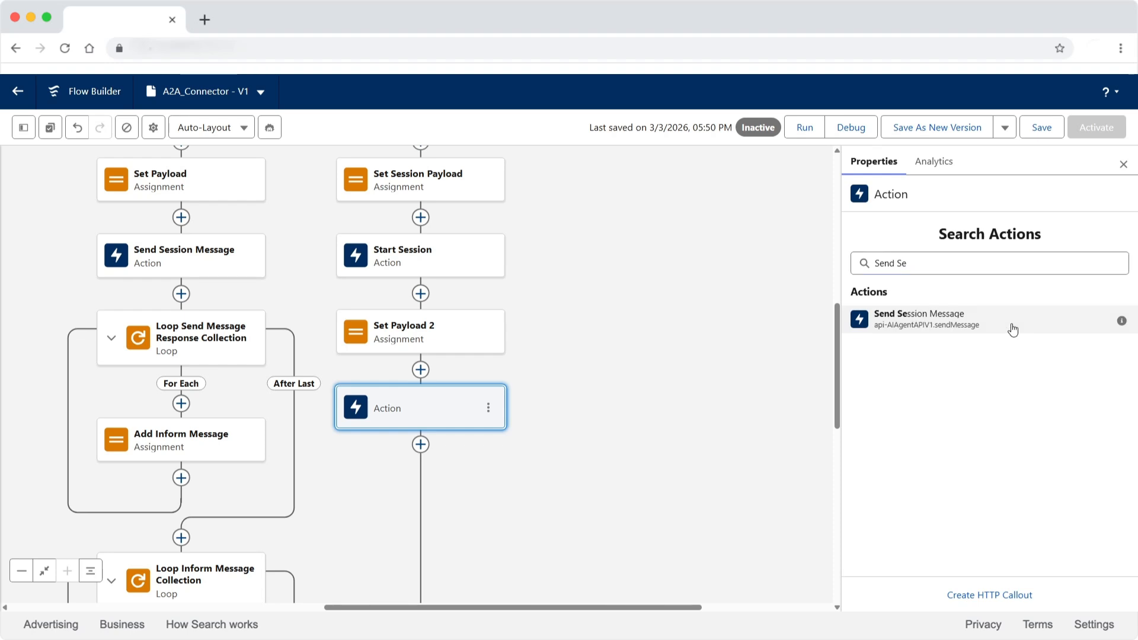
{"action": "left_click", "coordinate": [1007, 320]}
{"action": "type", "text": "Send Session Mess"}
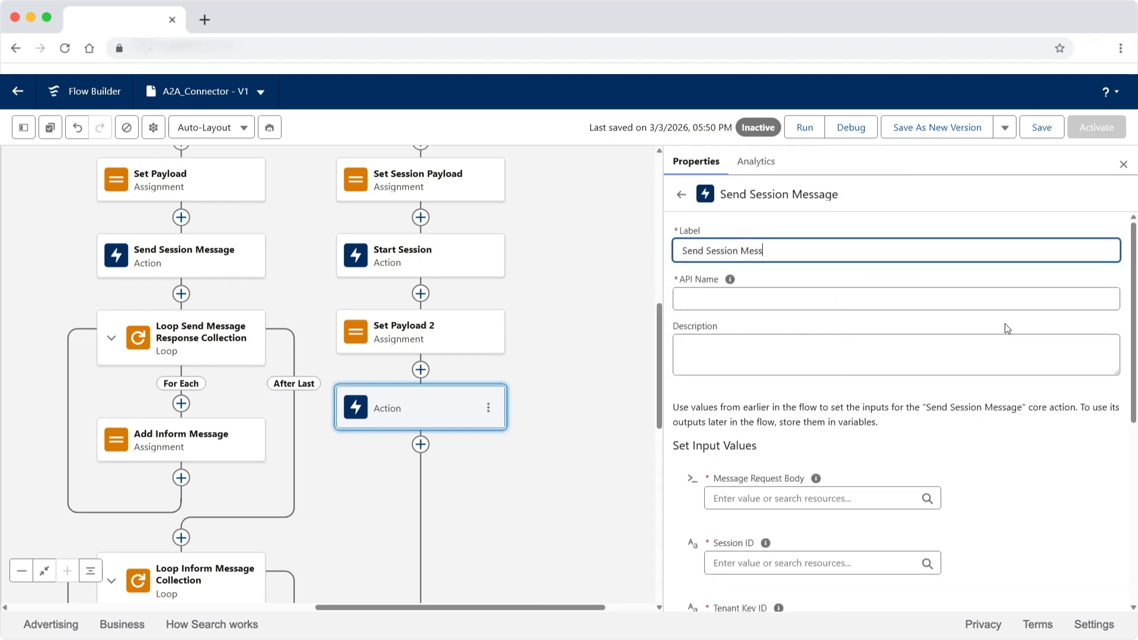
{"action": "type", "text": "age 2"}
{"action": "key", "text": "Tab"}
- Set the new action's Session ID input to sessionId and its Tenant Key ID input to clientId
{"action": "scroll", "coordinate": [859, 415], "scroll_direction": "down", "scroll_amount": 3}
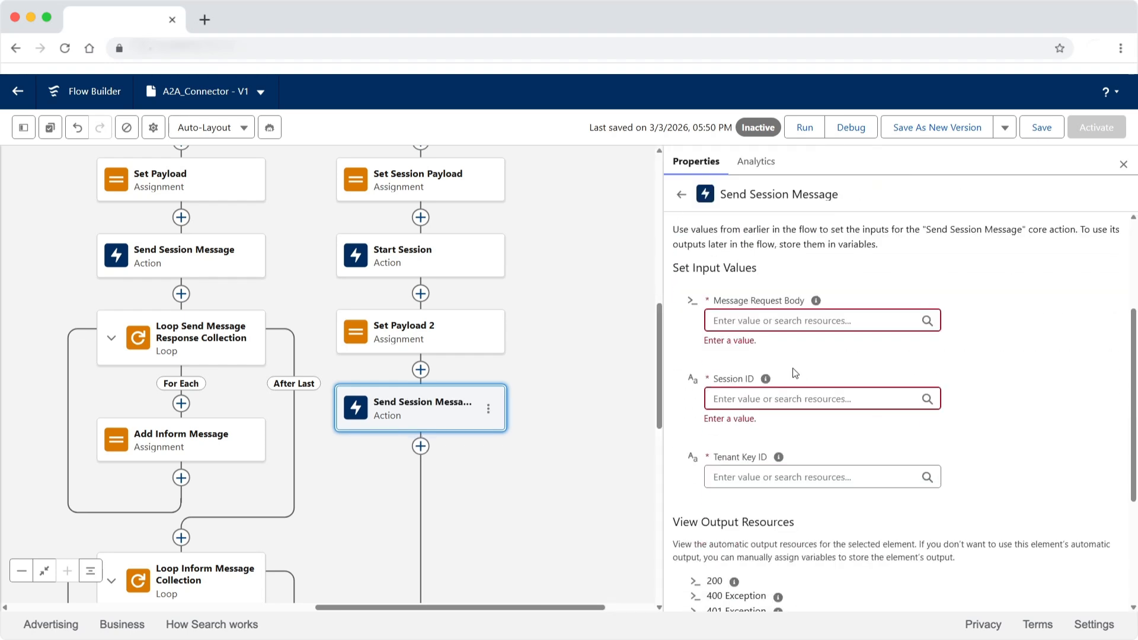
{"action": "left_click", "coordinate": [789, 399]}
{"action": "type", "text": "sess"}
{"action": "scroll", "coordinate": [788, 501], "scroll_direction": "down", "scroll_amount": 5}
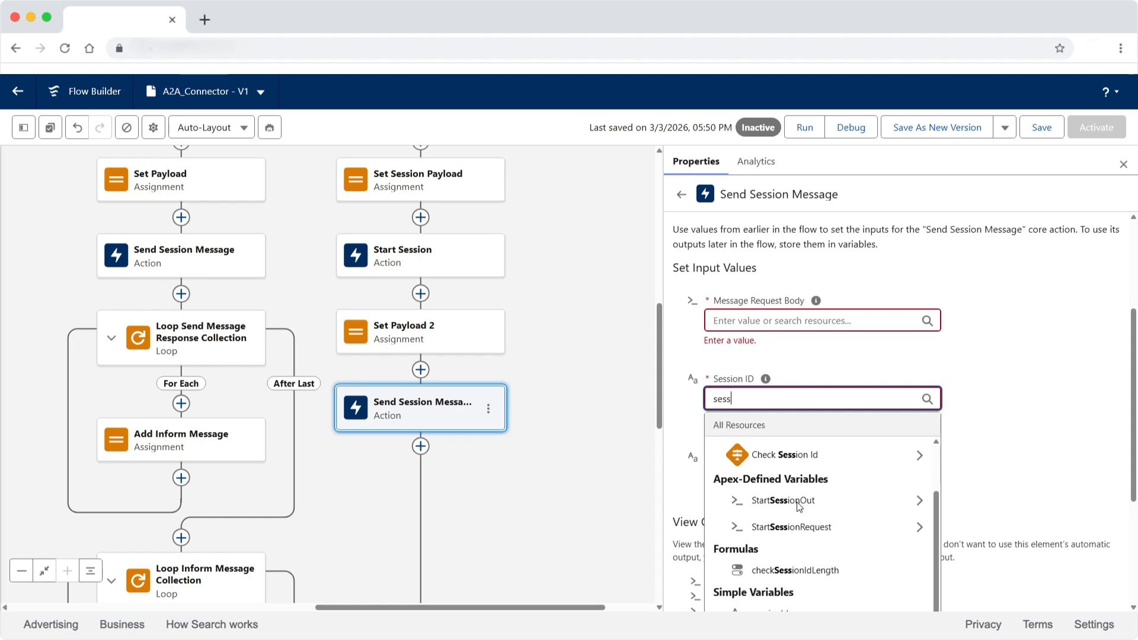
{"action": "left_click", "coordinate": [797, 495]}
{"action": "left_click", "coordinate": [817, 345]}
{"action": "type", "text": "client"}
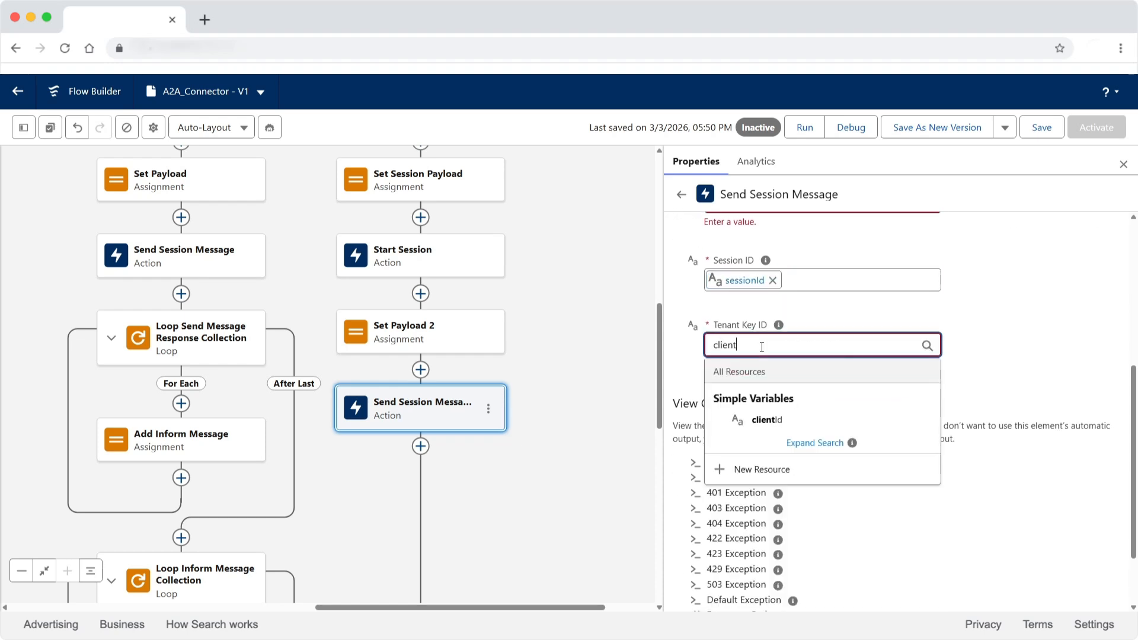
{"action": "left_click", "coordinate": [776, 418]}
- Set the Message Request Body input of Send Session Message 2 to the entire SendMessageRequest resource
{"action": "scroll", "coordinate": [813, 267], "scroll_direction": "up", "scroll_amount": 1}
{"action": "left_click", "coordinate": [752, 261]}
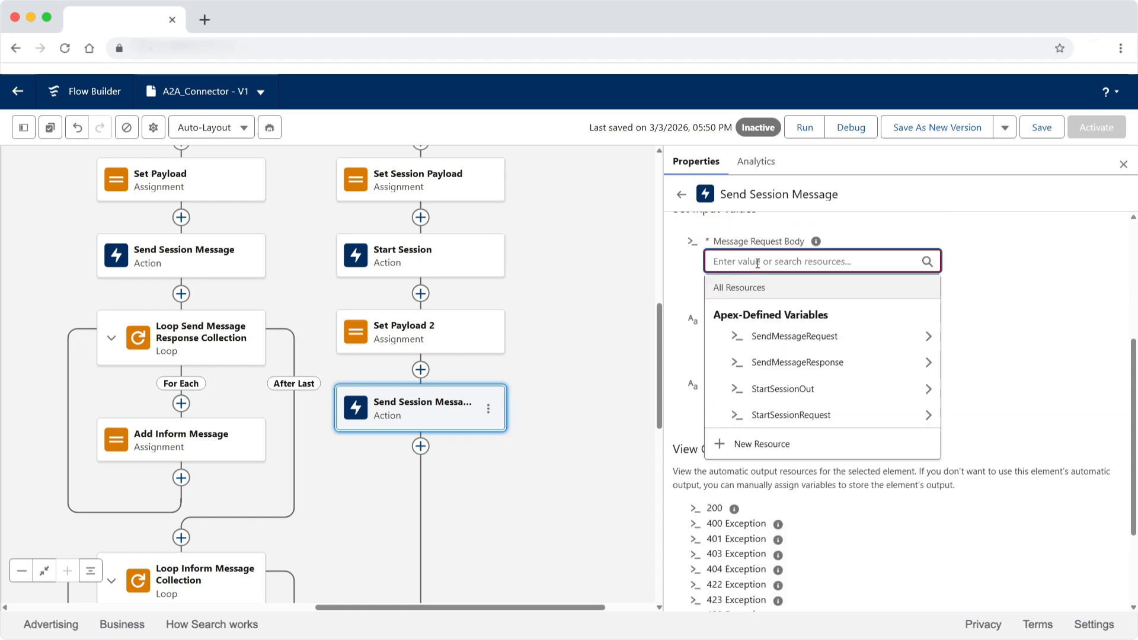
{"action": "left_click", "coordinate": [780, 336]}
{"action": "left_click", "coordinate": [781, 318]}
- Enable manual variable assignment for Send Session Message 2 and store its 200 output in SendMessageResponse
{"action": "scroll", "coordinate": [818, 496], "scroll_direction": "down", "scroll_amount": 3}
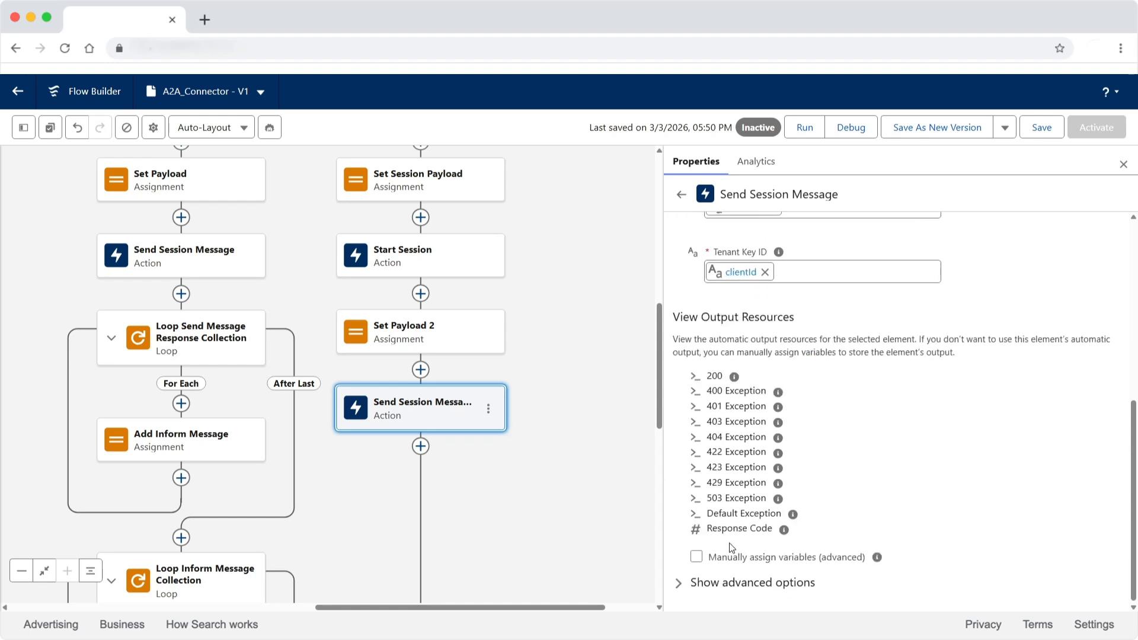
{"action": "left_click", "coordinate": [733, 556]}
{"action": "scroll", "coordinate": [829, 462], "scroll_direction": "down", "scroll_amount": 3}
{"action": "left_click", "coordinate": [824, 457]}
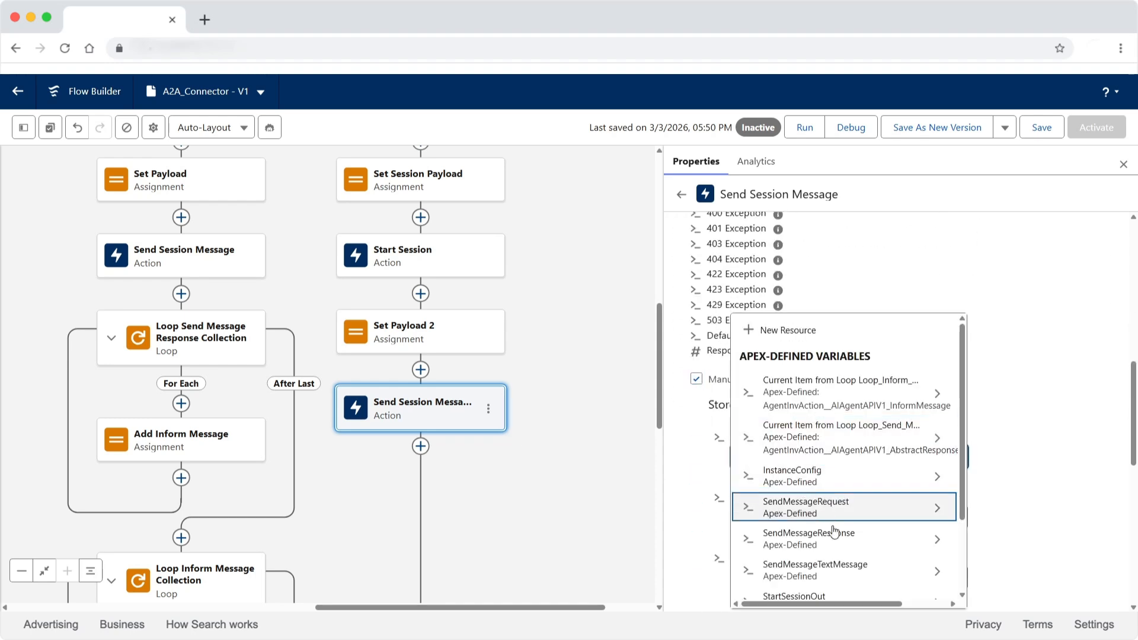
{"action": "left_click", "coordinate": [836, 537]}
{"action": "left_click", "coordinate": [888, 432]}
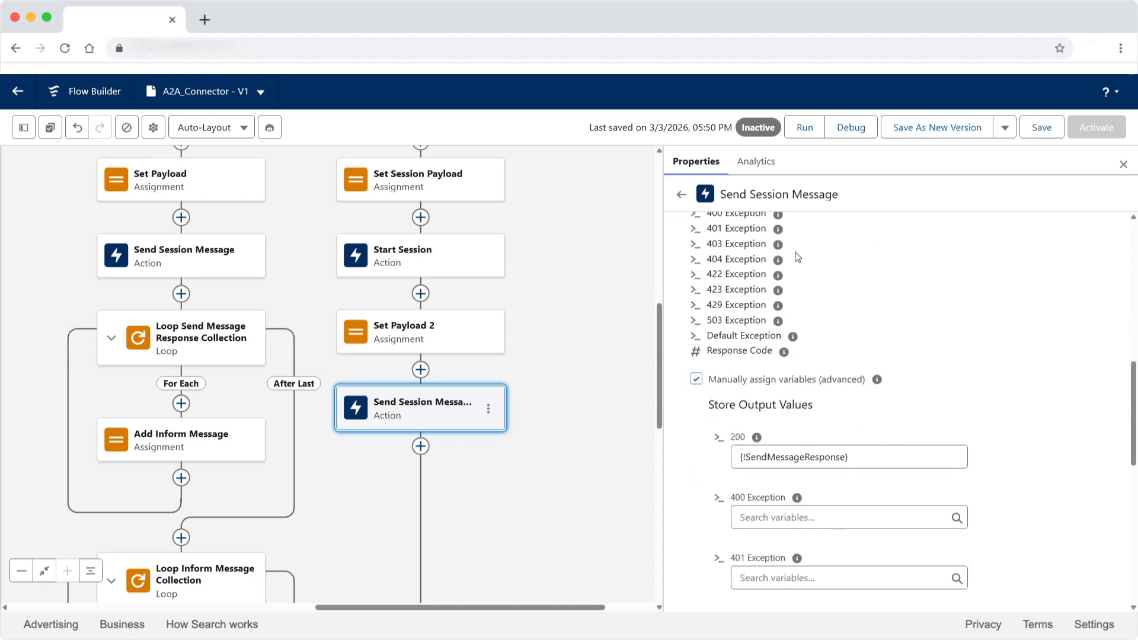
- Add a Loop element labelled Loop Send Message Response Collection 2 after Send Session Message 2
{"action": "left_click", "coordinate": [1122, 164]}
{"action": "left_click", "coordinate": [420, 446]}
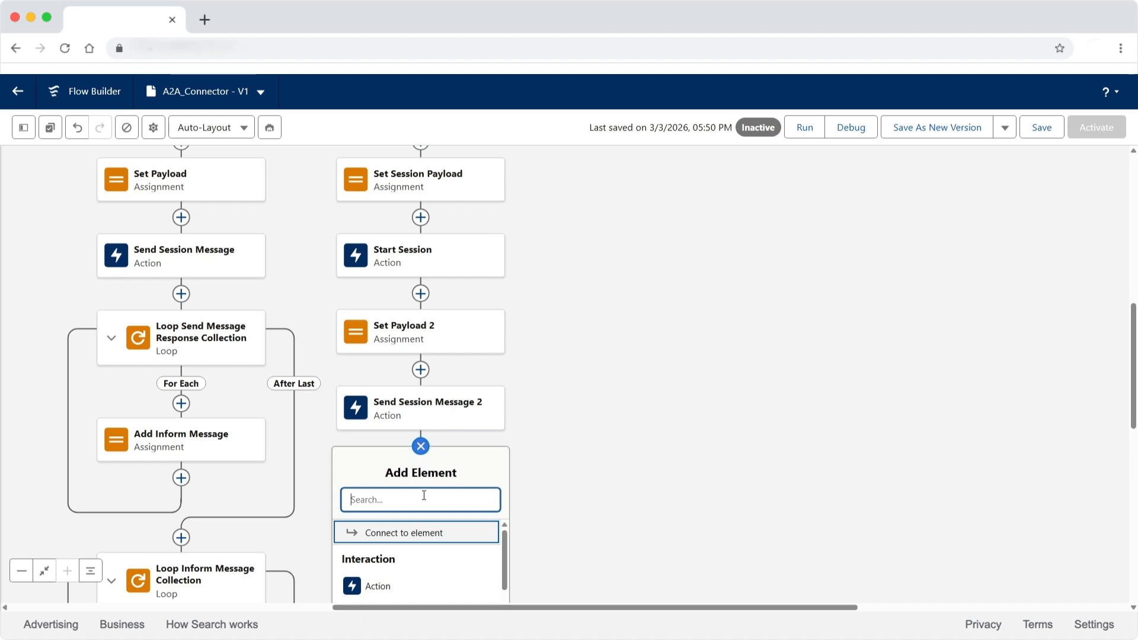
{"action": "type", "text": "Loop"}
{"action": "left_click", "coordinate": [432, 536]}
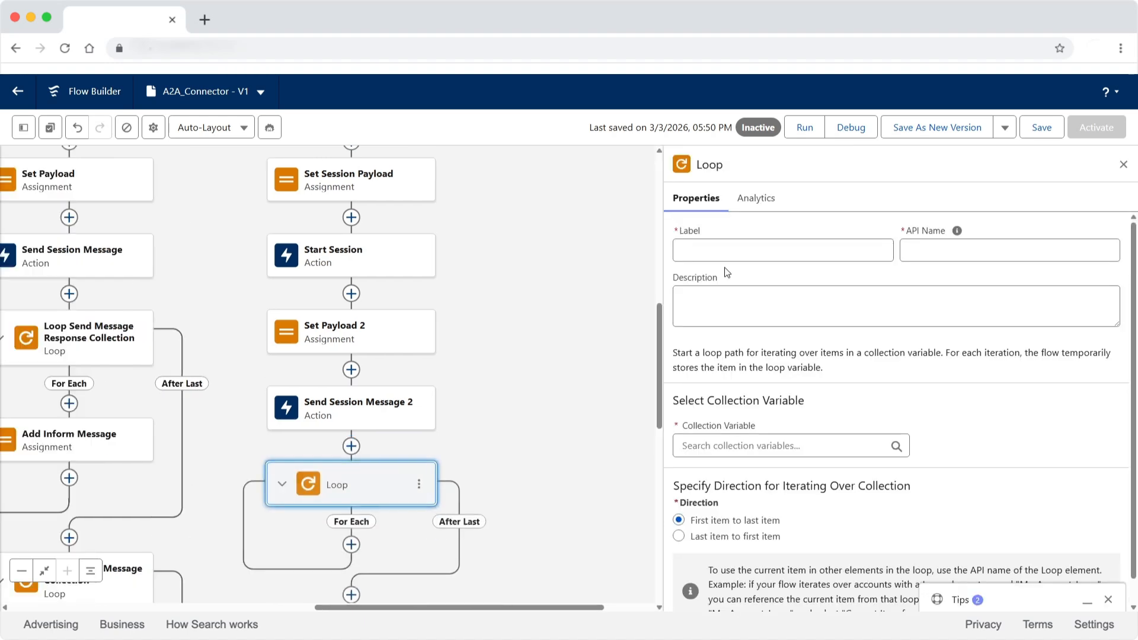
{"action": "type", "text": "Loop Send "}
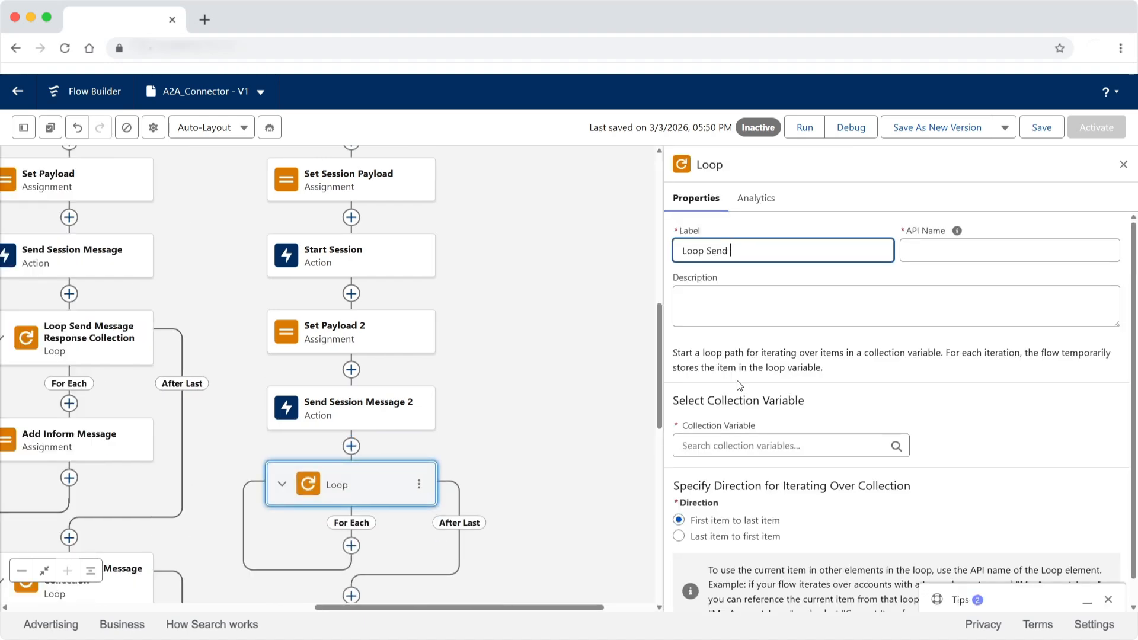
{"action": "type", "text": "Message Response Collection 2"}
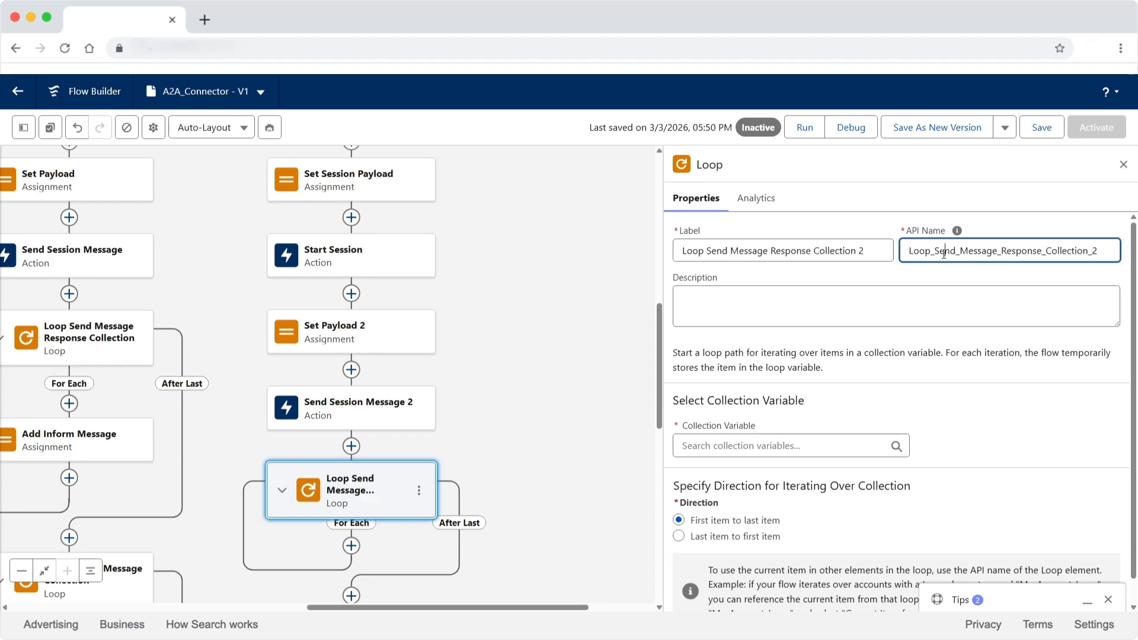
- Set the collection variable of Loop Send Message Response Collection 2 to SendMessageResponse > messages
{"action": "left_click", "coordinate": [785, 428]}
{"action": "scroll", "coordinate": [786, 428], "scroll_direction": "down", "scroll_amount": 2}
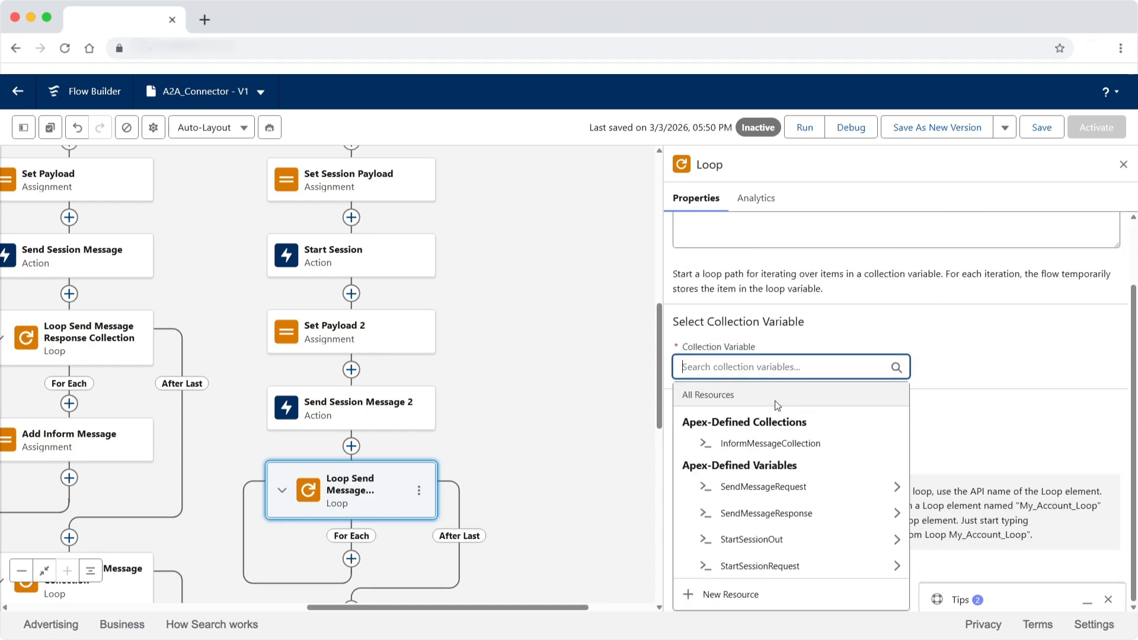
{"action": "left_click", "coordinate": [783, 511]}
{"action": "left_click", "coordinate": [781, 496]}
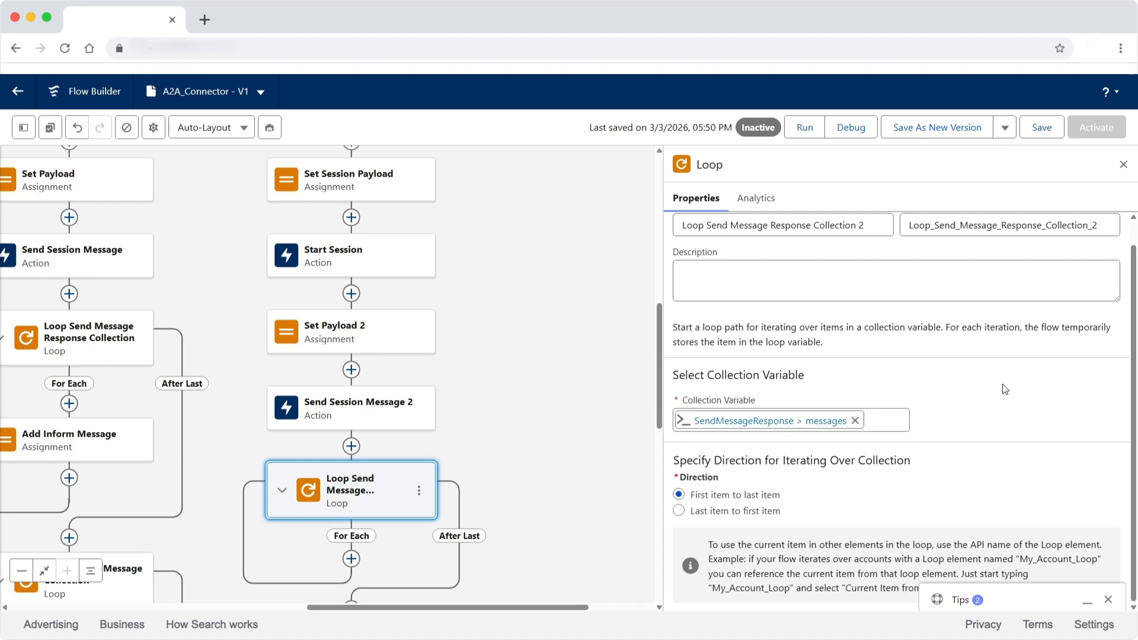
{"action": "left_click", "coordinate": [1123, 165]}
- Add an Assignment labelled Add Inform Message 2 to the For Each path of Loop Send Message Response Collection 2
{"action": "left_click", "coordinate": [569, 332]}
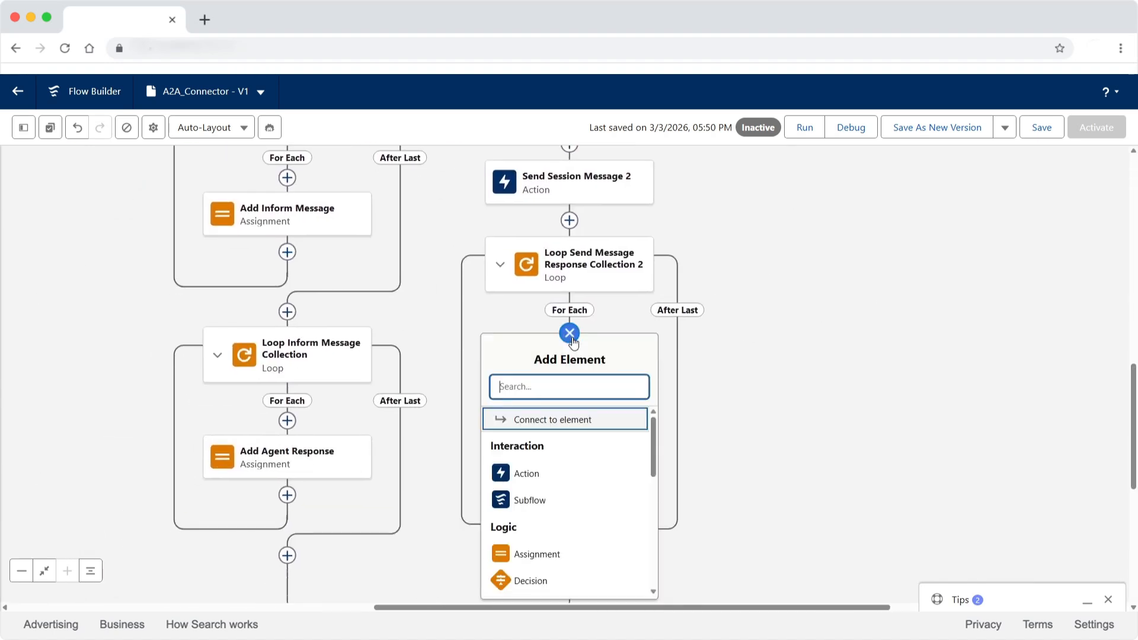
{"action": "type", "text": "Ass"}
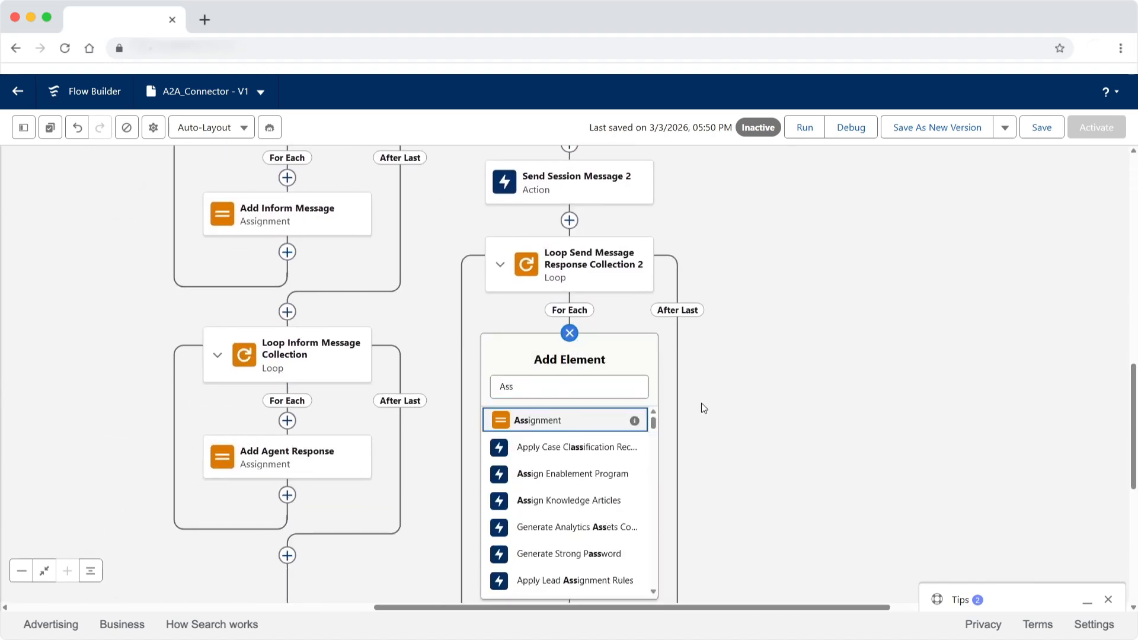
{"action": "key", "text": "Return"}
{"action": "type", "text": "Add "}
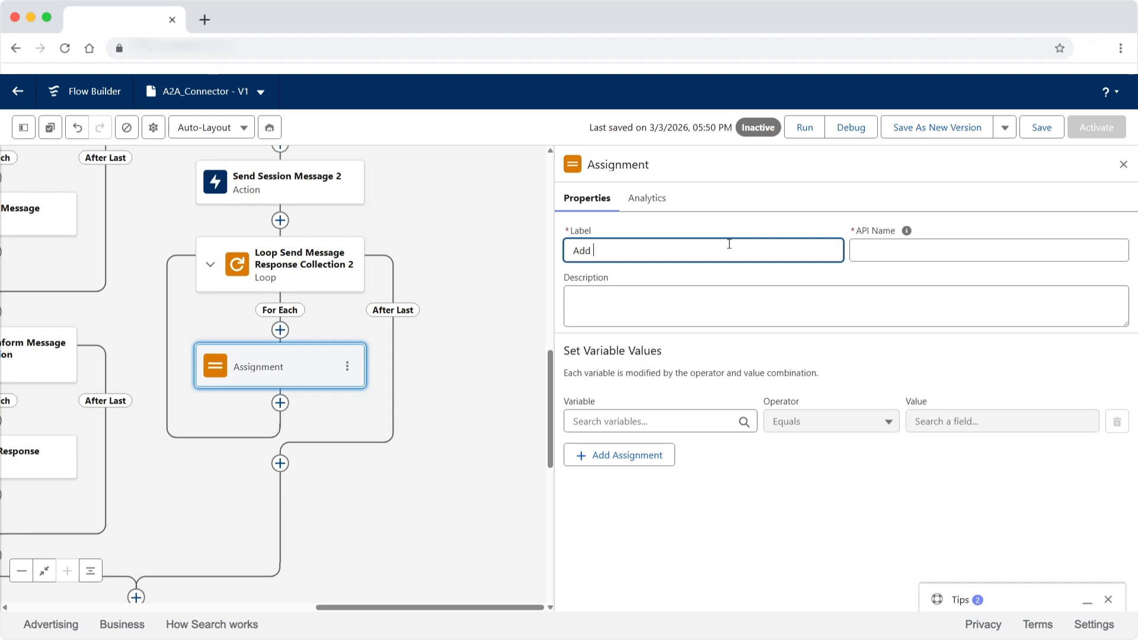
{"action": "type", "text": "inform Message 2"}
{"action": "key", "text": "Tab"}
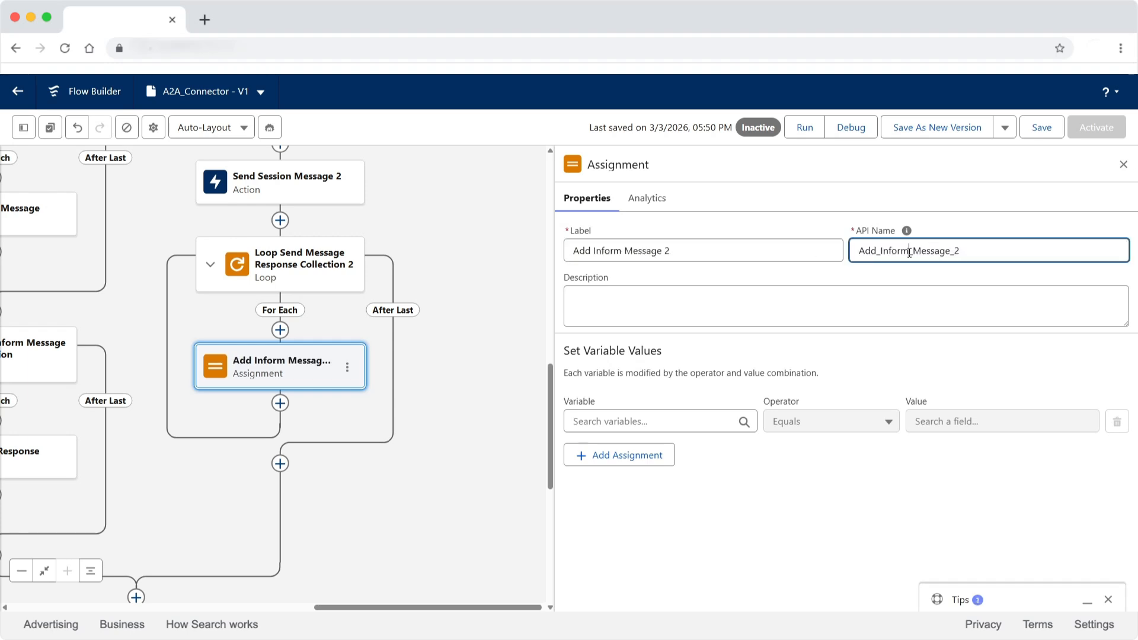
{"action": "left_click", "coordinate": [851, 350]}
- In Add Inform Message 2, add the loop's current item InformMessage to the InformMessageCollection variable using the Add operator
{"action": "left_click", "coordinate": [662, 415]}
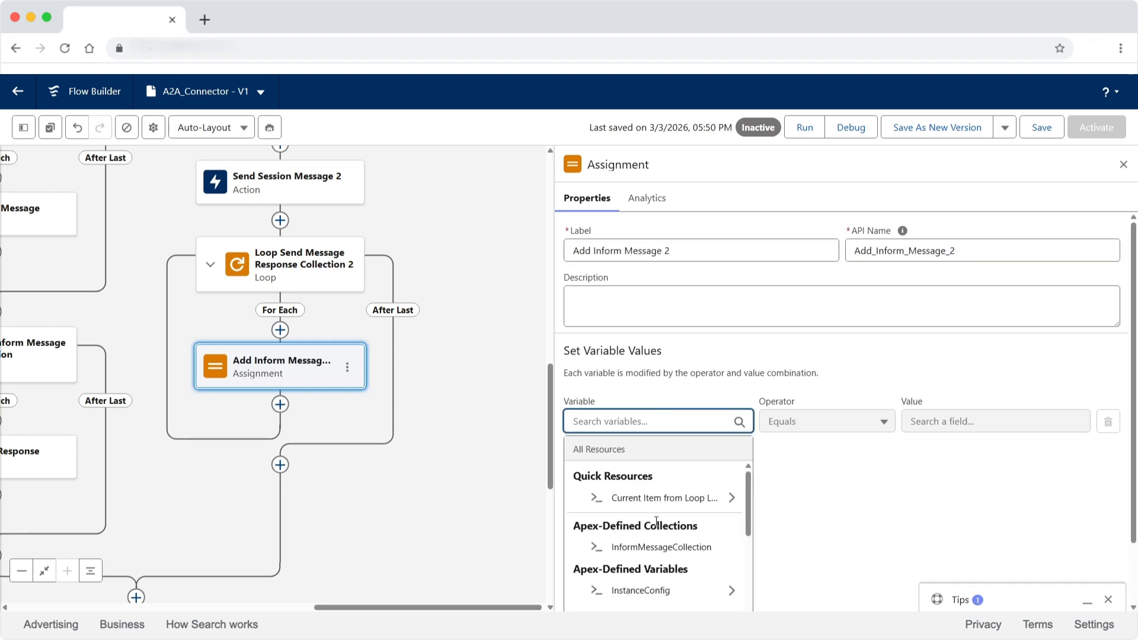
{"action": "scroll", "coordinate": [655, 544], "scroll_direction": "down", "scroll_amount": 1}
{"action": "left_click", "coordinate": [658, 487]}
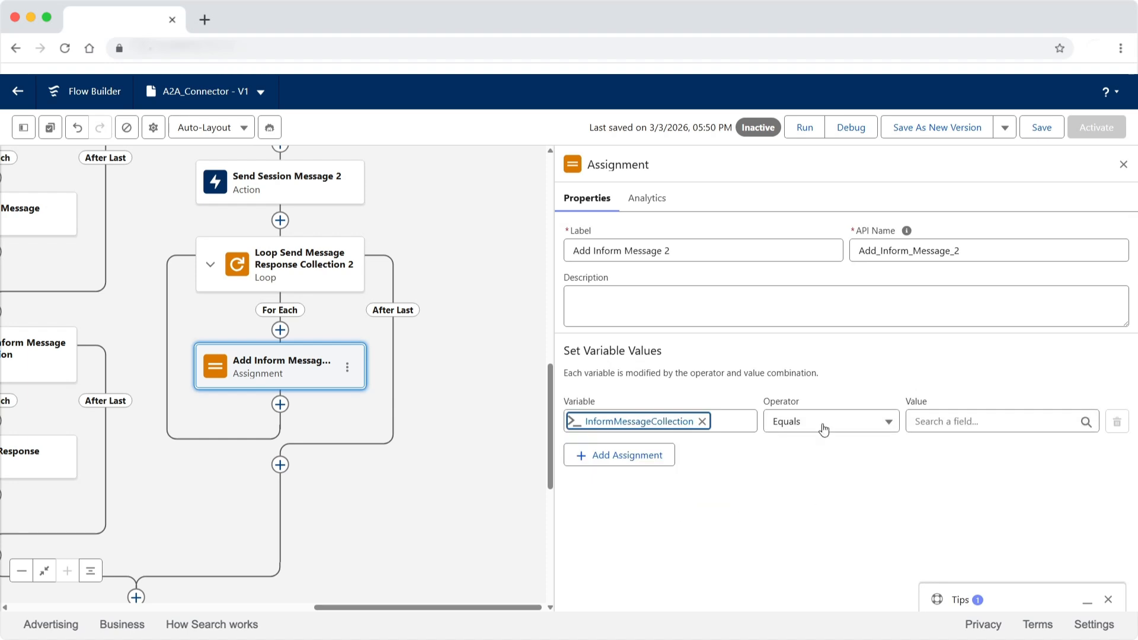
{"action": "left_click", "coordinate": [824, 429]}
{"action": "left_click", "coordinate": [825, 406]}
{"action": "left_click", "coordinate": [935, 420]}
{"action": "left_click", "coordinate": [949, 500]}
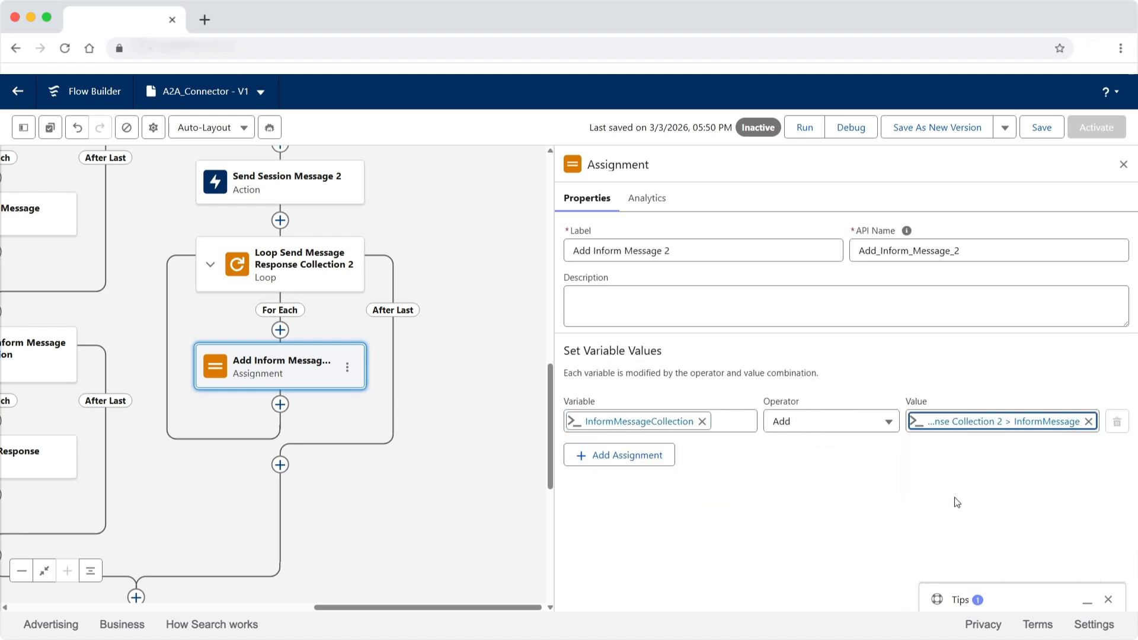
{"action": "left_click", "coordinate": [1123, 164]}
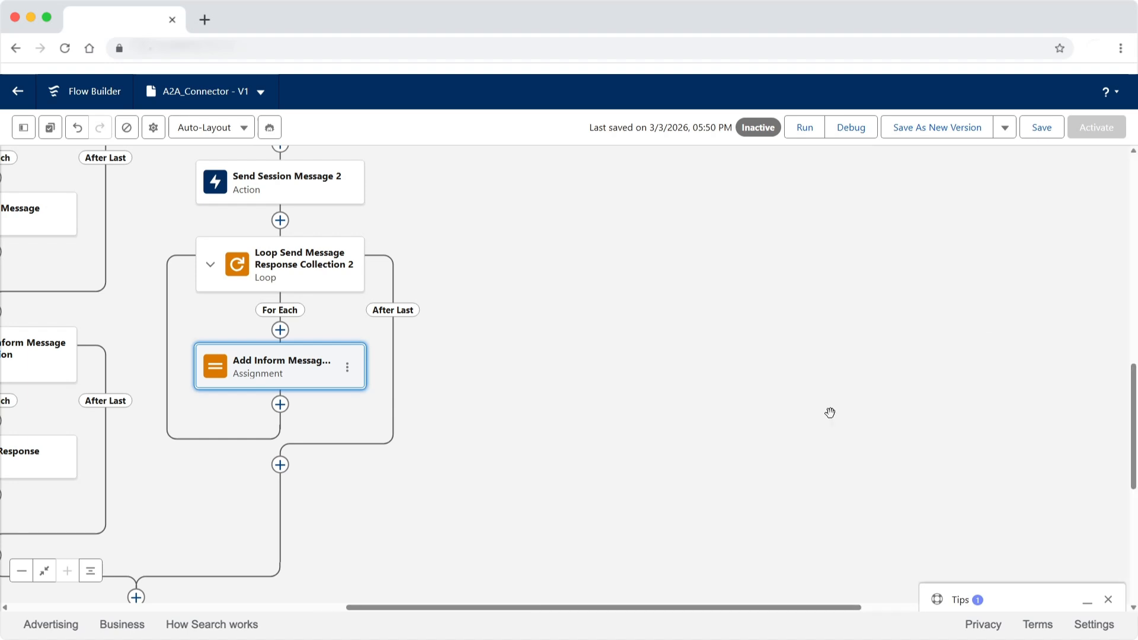
- Add a loop labelled Loop Inform Message Collection 2 after the first loop's After Last path, iterating over InformMessageCollection
{"action": "left_click", "coordinate": [280, 465]}
{"action": "type", "text": "loop"}
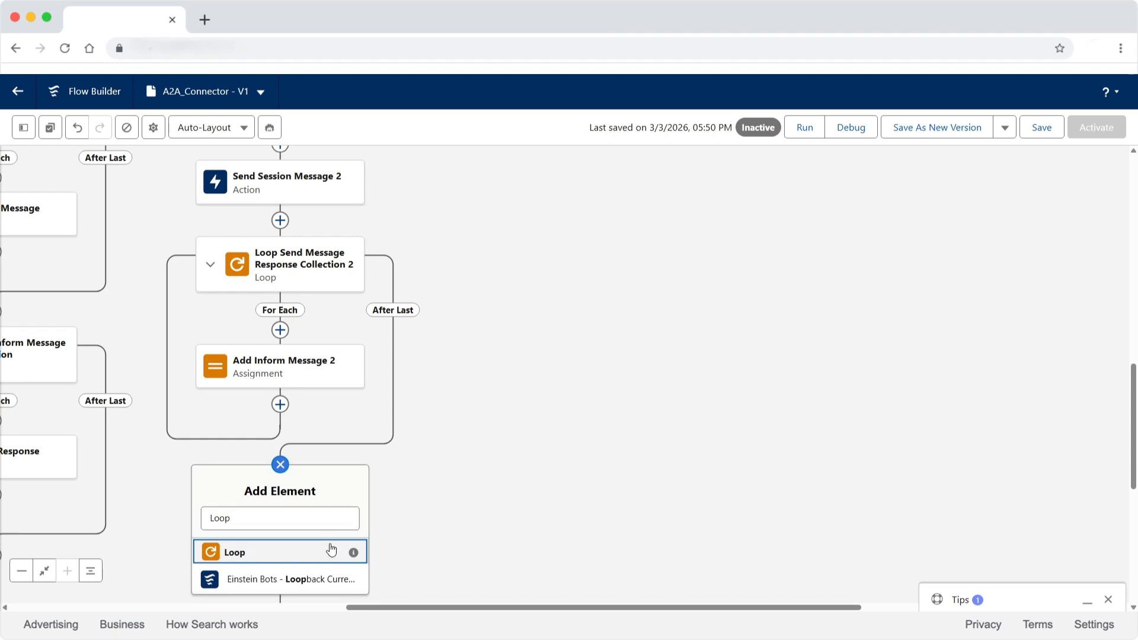
{"action": "left_click", "coordinate": [331, 549]}
{"action": "type", "text": "Loop Inform"}
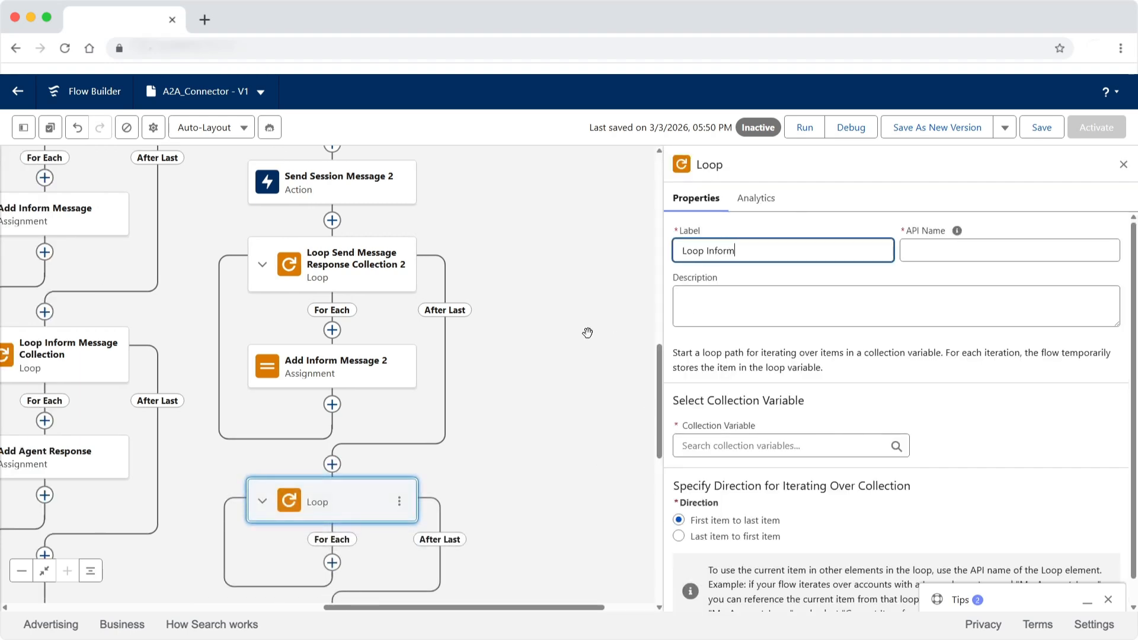
{"action": "type", "text": " Message Collection 2"}
{"action": "left_click", "coordinate": [956, 285]}
{"action": "left_click", "coordinate": [757, 449]}
{"action": "left_click", "coordinate": [764, 521]}
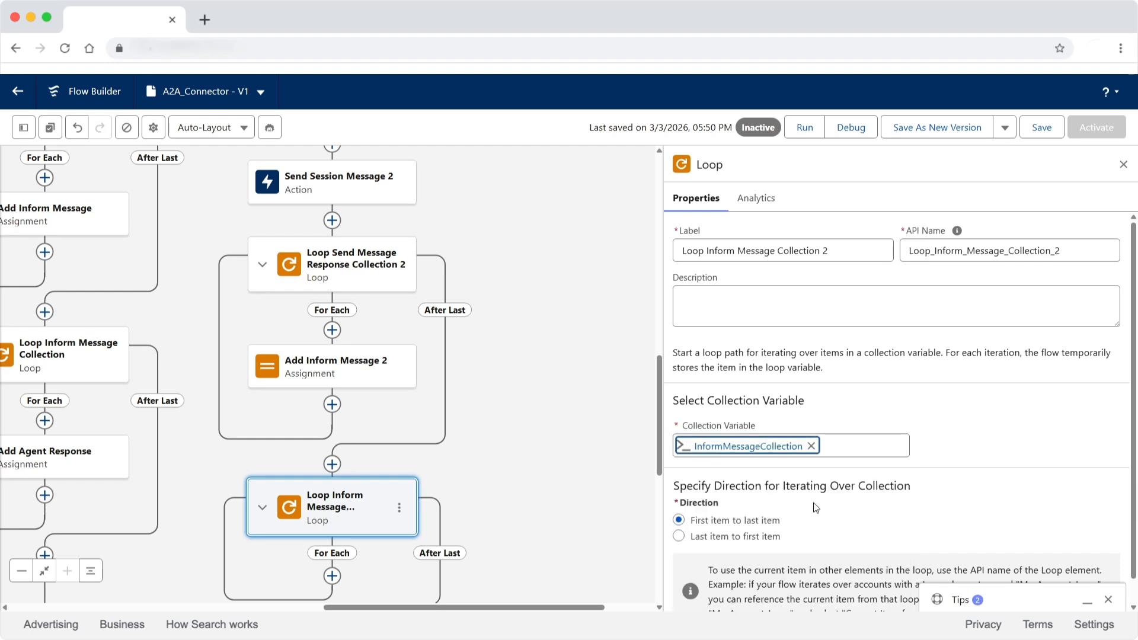
{"action": "left_click", "coordinate": [1124, 169]}
- Add an Assignment labelled Add Agent Response 2 to the For Each path of Loop Inform Message Collection 2
{"action": "left_click_drag", "start_coordinate": [606, 475], "coordinate": [747, 172]}
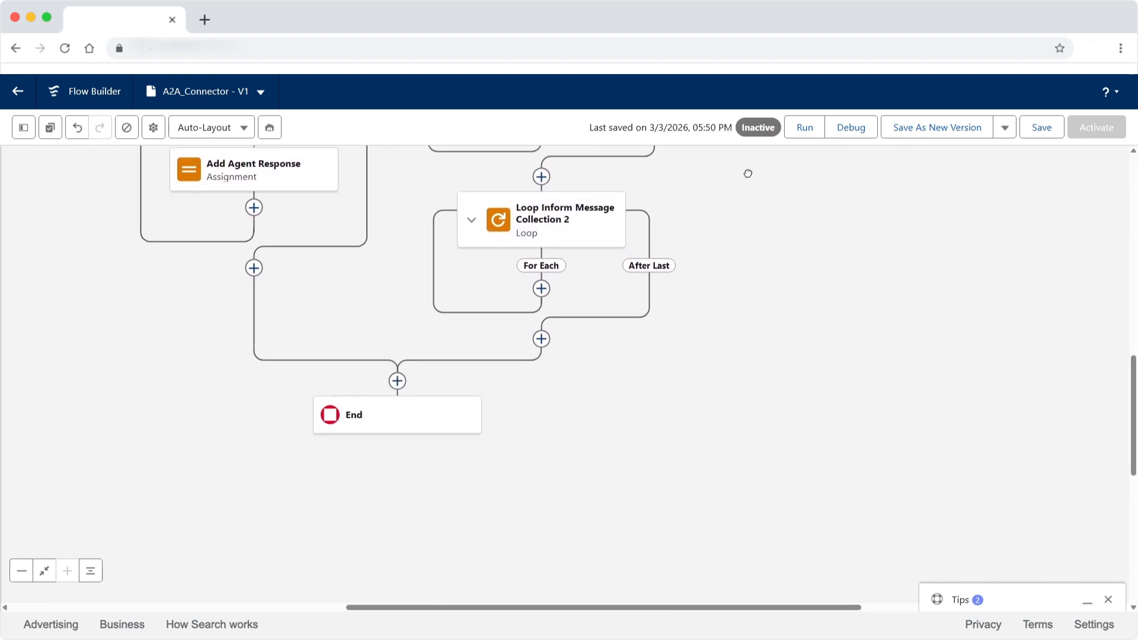
{"action": "left_click", "coordinate": [543, 272]}
{"action": "left_click", "coordinate": [536, 499]}
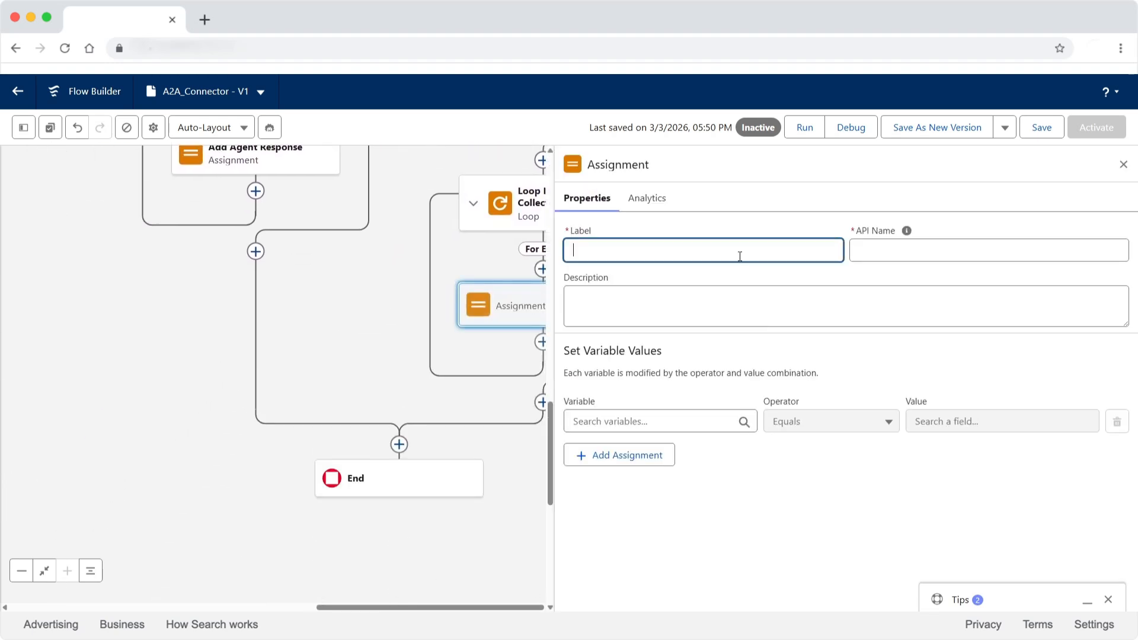
{"action": "type", "text": "Add Agent Response 2"}
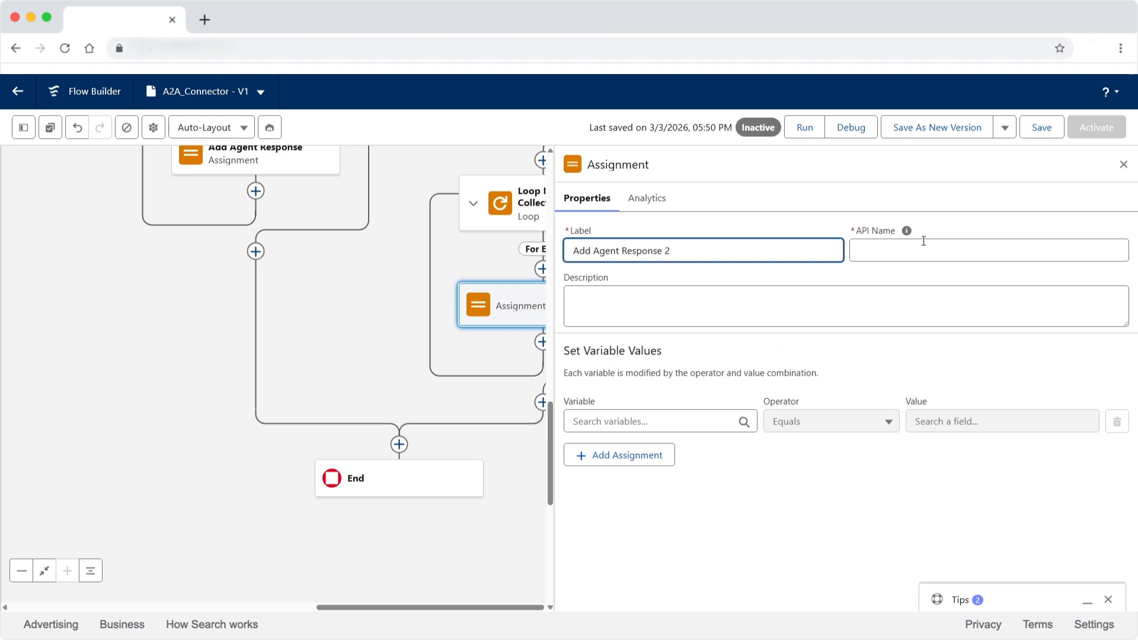
{"action": "left_click", "coordinate": [924, 250]}
- In Add Agent Response 2, add the message of the loop's current item to agentResponse using the Add operator
{"action": "left_click", "coordinate": [687, 422]}
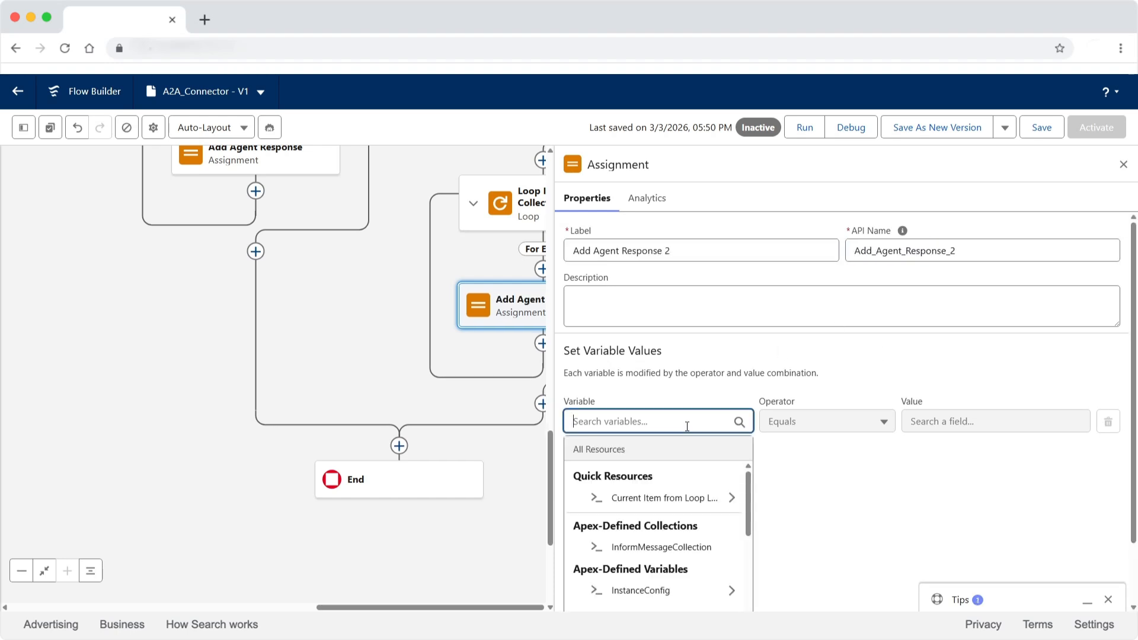
{"action": "type", "text": "agent"}
{"action": "left_click", "coordinate": [696, 524]}
{"action": "left_click", "coordinate": [807, 426]}
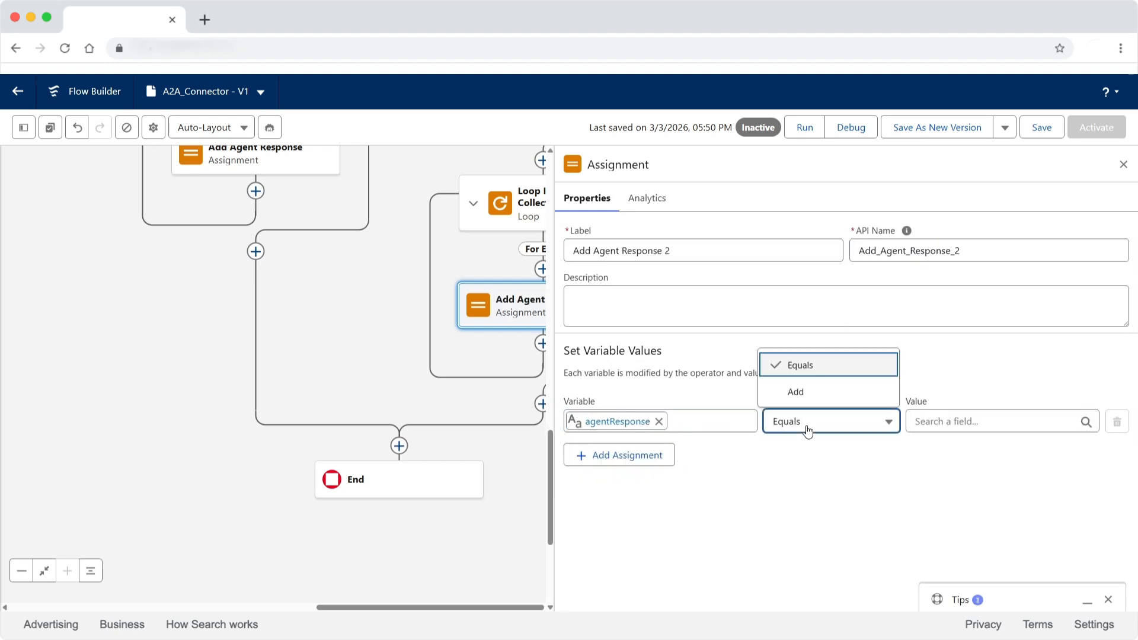
{"action": "left_click", "coordinate": [795, 391]}
{"action": "left_click", "coordinate": [983, 422]}
{"action": "left_click", "coordinate": [942, 495]}
{"action": "scroll", "coordinate": [945, 500], "scroll_direction": "down", "scroll_amount": 1}
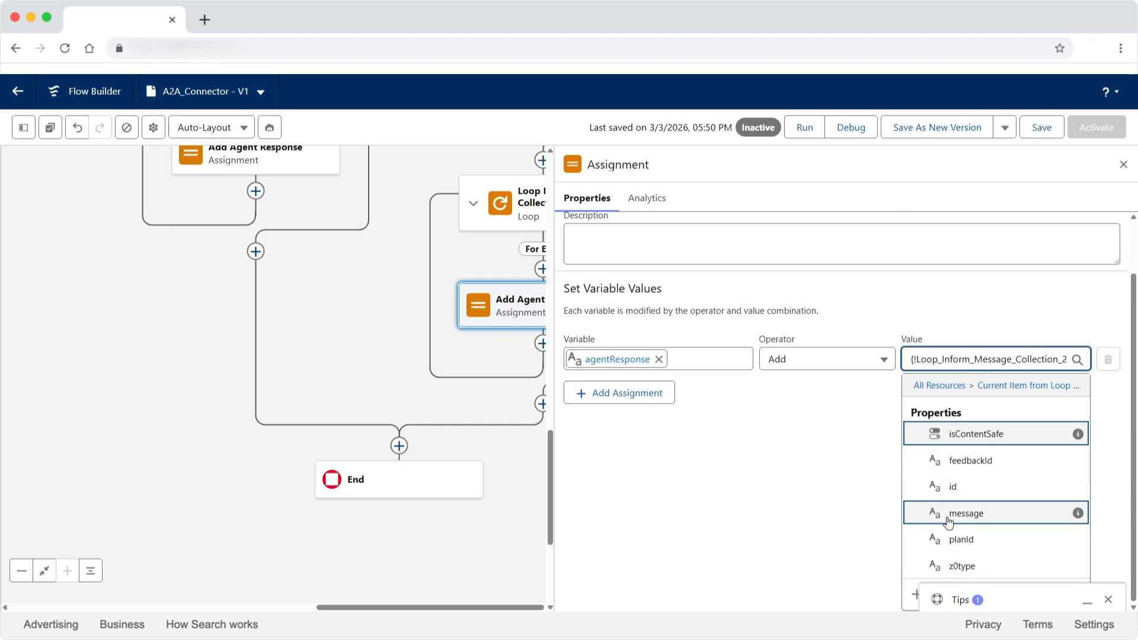
{"action": "left_click", "coordinate": [948, 514]}
{"action": "left_click", "coordinate": [1123, 164]}
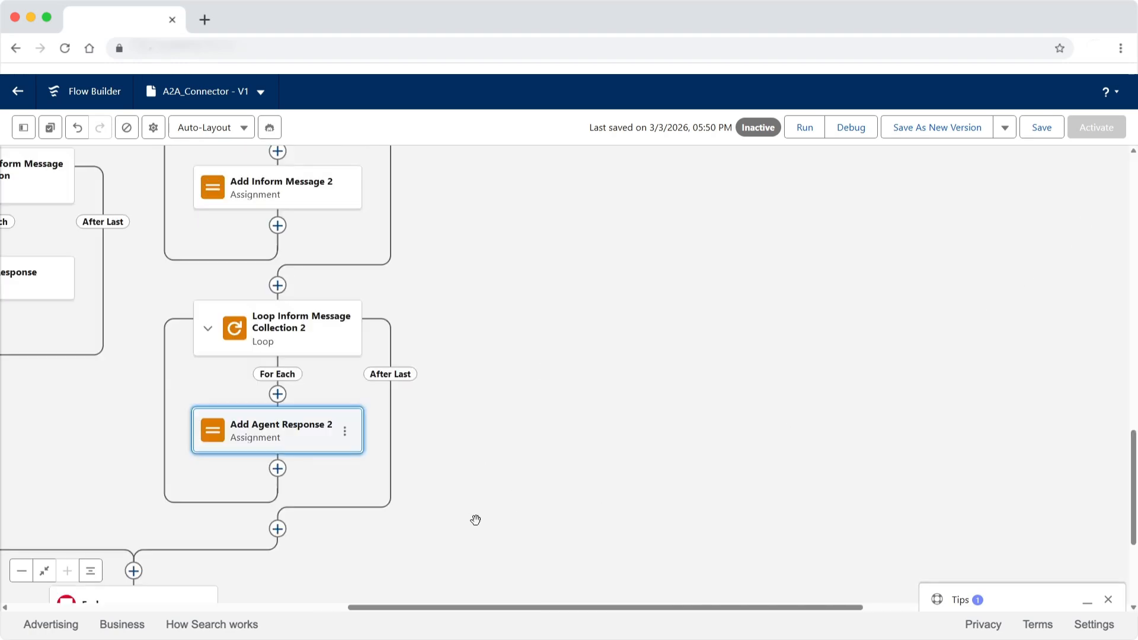
- Save the complete A2A_Connector flow and run it in debug mode with the prefilled inputs and a blank sessionId
{"action": "left_click", "coordinate": [44, 571]}
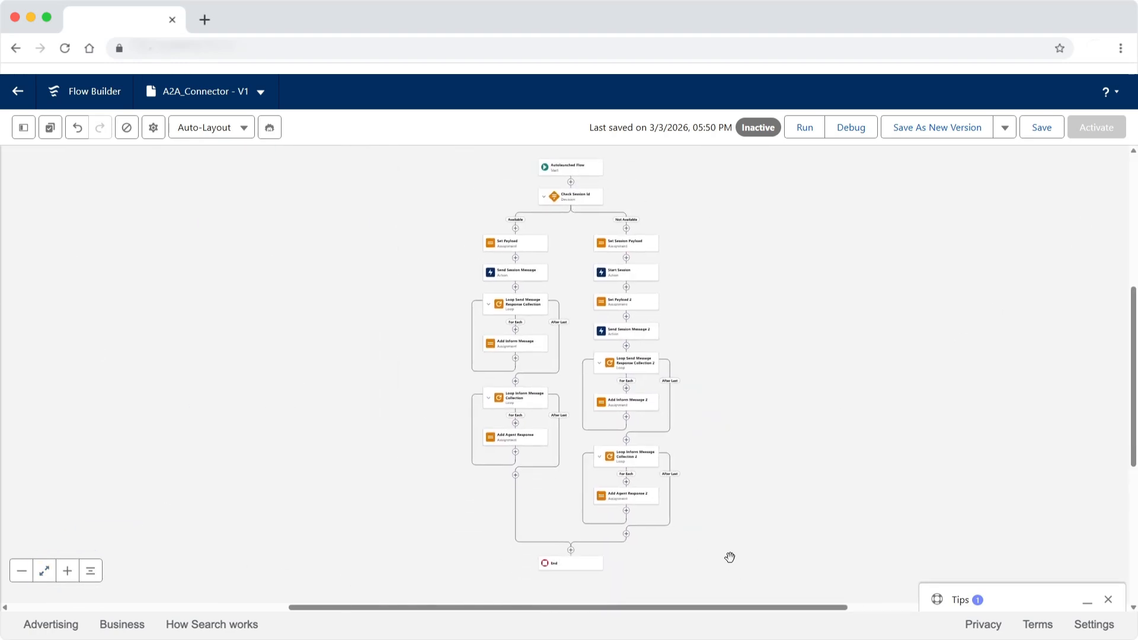
{"action": "left_click", "coordinate": [1039, 131]}
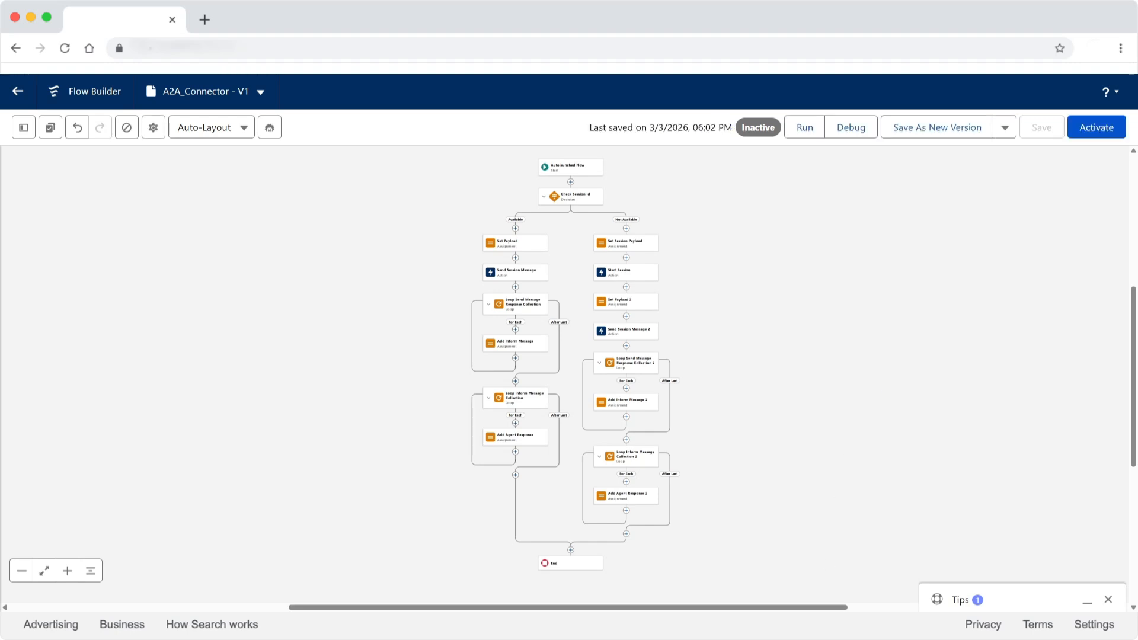
{"action": "left_click", "coordinate": [851, 129]}
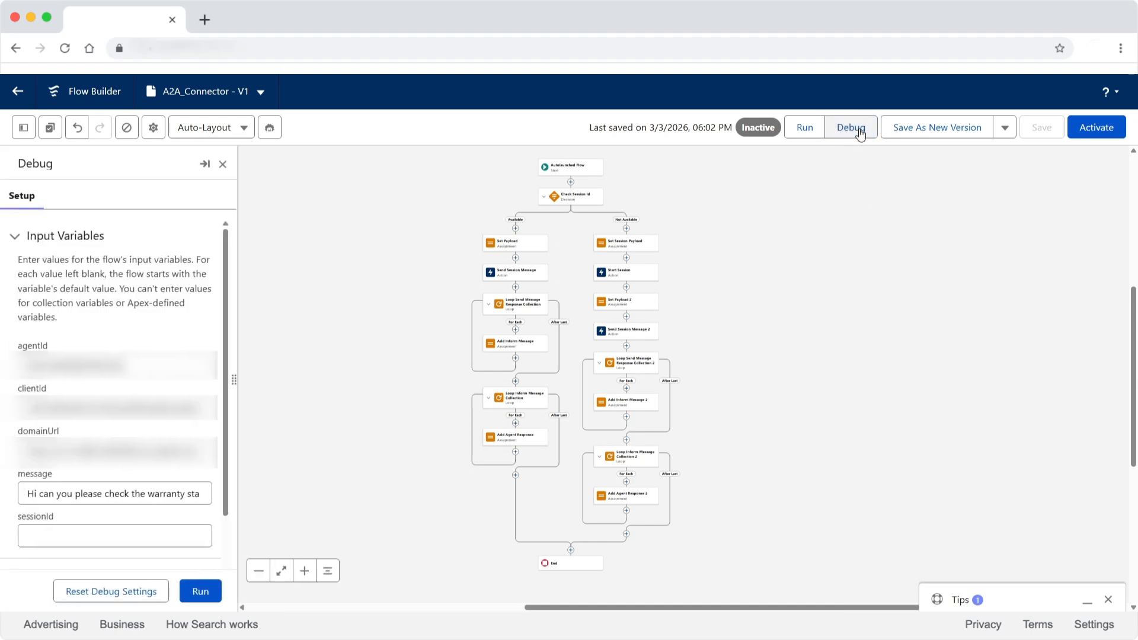
{"action": "left_click", "coordinate": [200, 593]}
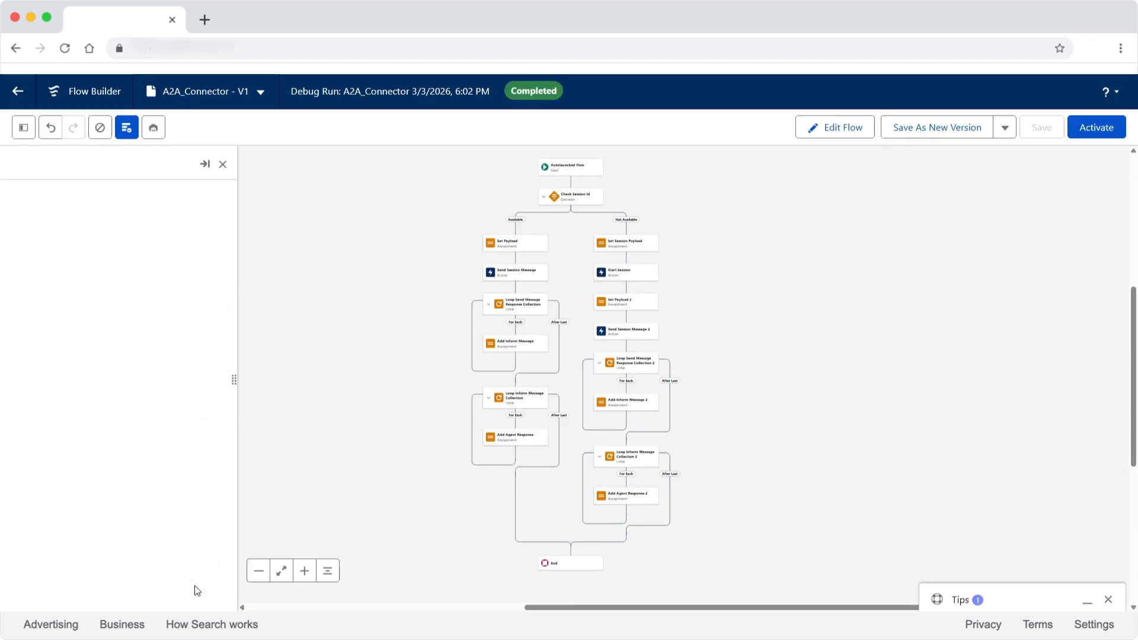
- Examine the end of the debug log and expand the details of the Add Agent Response 2 assignment
{"action": "left_click_drag", "start_coordinate": [215, 364], "coordinate": [205, 605]}
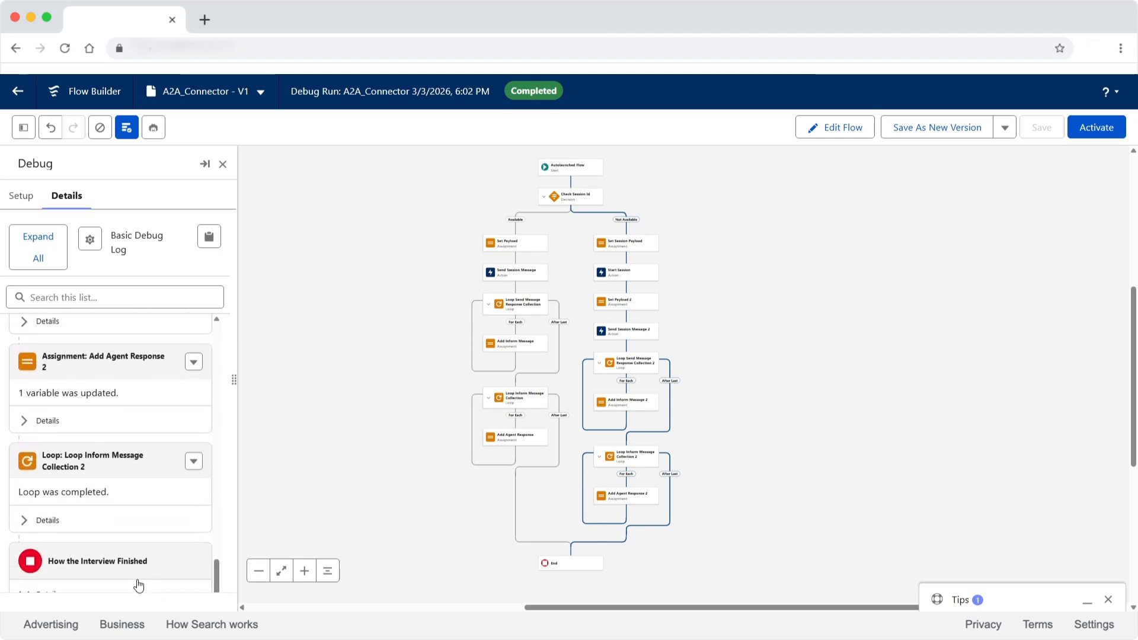
{"action": "left_click", "coordinate": [25, 420]}
{"action": "left_click_drag", "start_coordinate": [220, 531], "coordinate": [220, 562]}
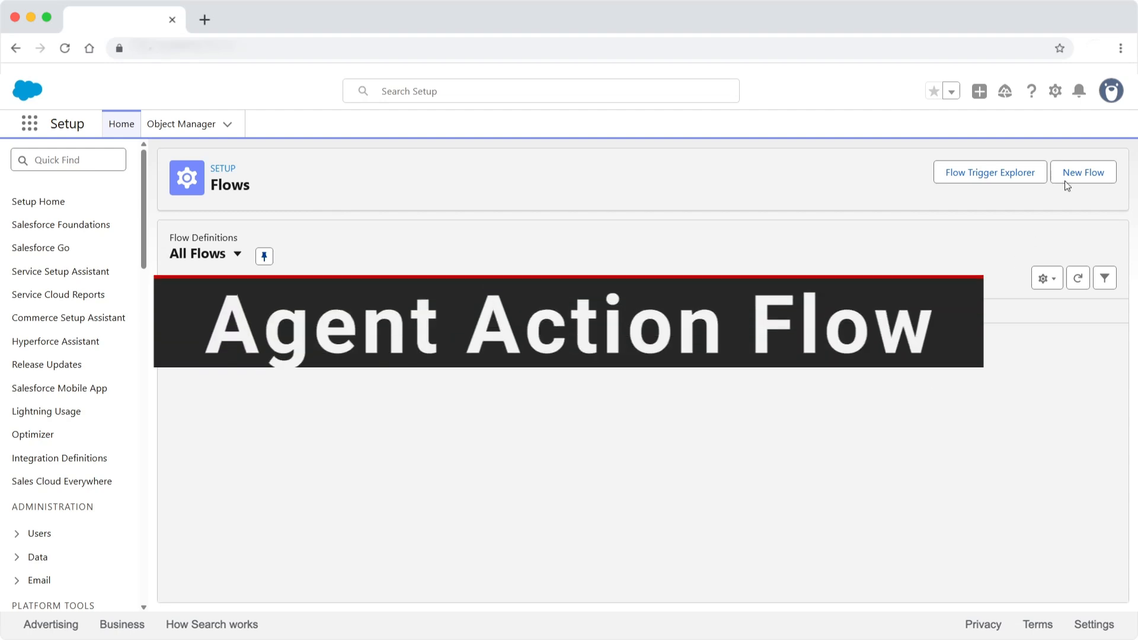
- Create a new autolaunched flow from the Flows setup page
{"action": "left_click", "coordinate": [1077, 172]}
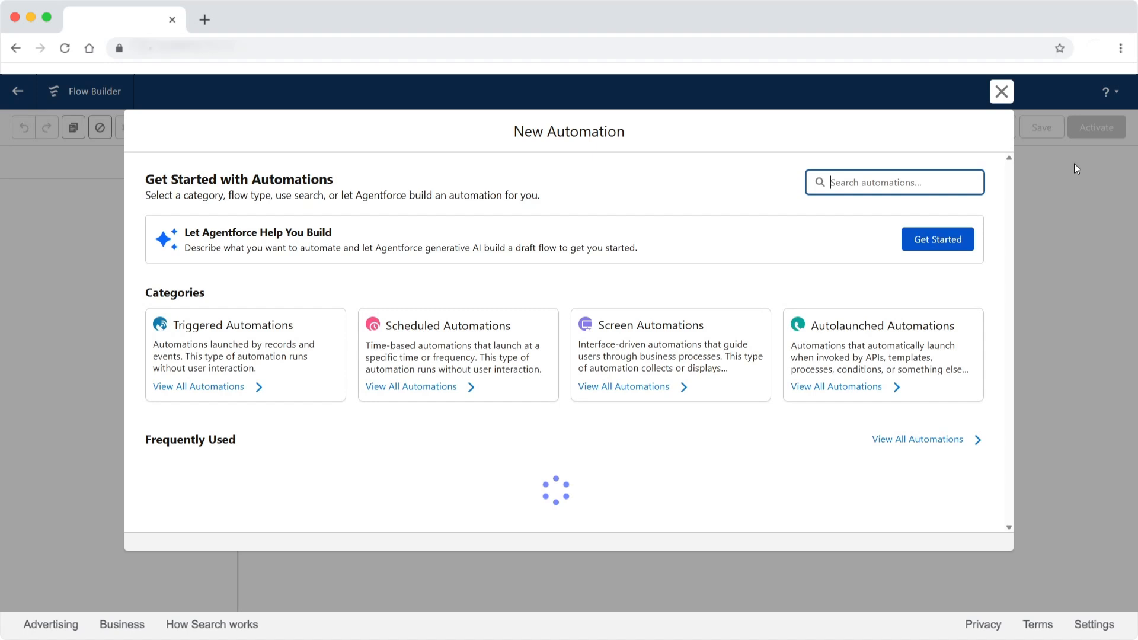
{"action": "left_click", "coordinate": [892, 330]}
{"action": "left_click", "coordinate": [313, 310]}
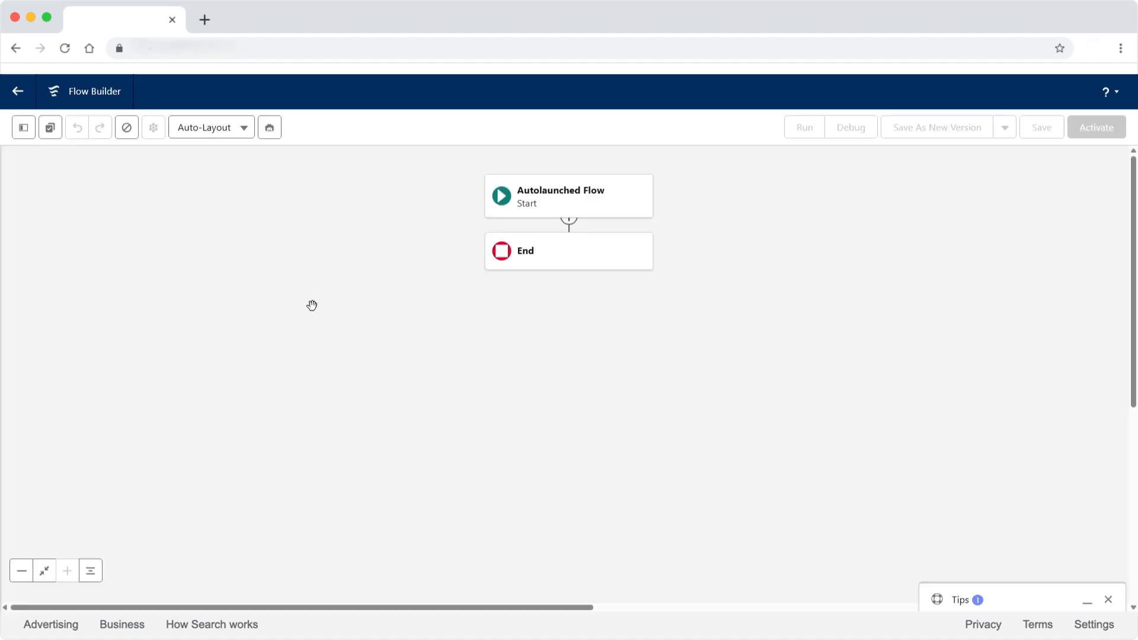
- Add a Subflow element between Start and End that references the A2A_Connector flow, and label it A2A_Connector
{"action": "left_click", "coordinate": [569, 233]}
{"action": "left_click", "coordinate": [561, 374]}
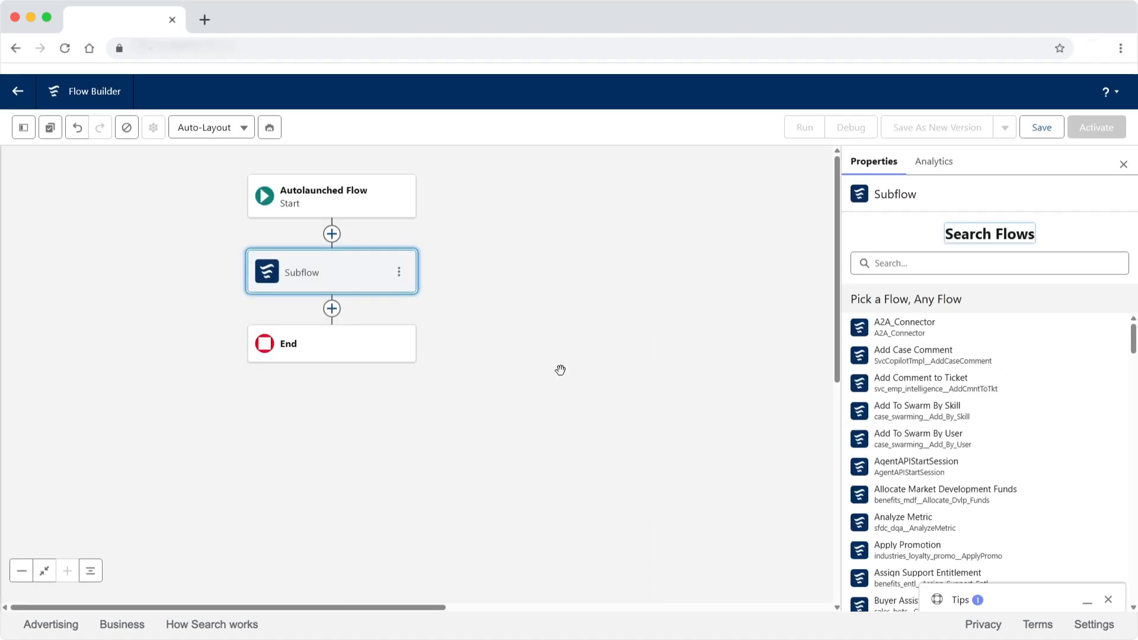
{"action": "left_click", "coordinate": [1112, 328]}
{"action": "type", "text": "A"}
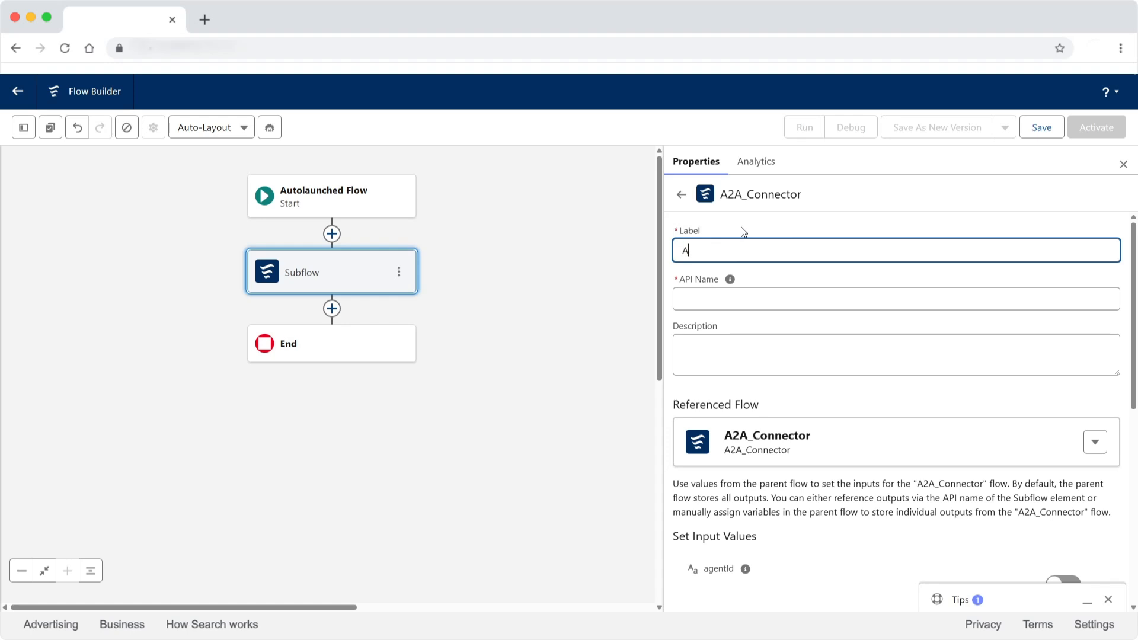
{"action": "type", "text": "2A_Connector"}
{"action": "key", "text": "Tab"}
{"action": "left_click", "coordinate": [763, 386]}
{"action": "scroll", "coordinate": [764, 386], "scroll_direction": "down", "scroll_amount": 2}
{"action": "scroll", "coordinate": [764, 387], "scroll_direction": "down", "scroll_amount": 5}
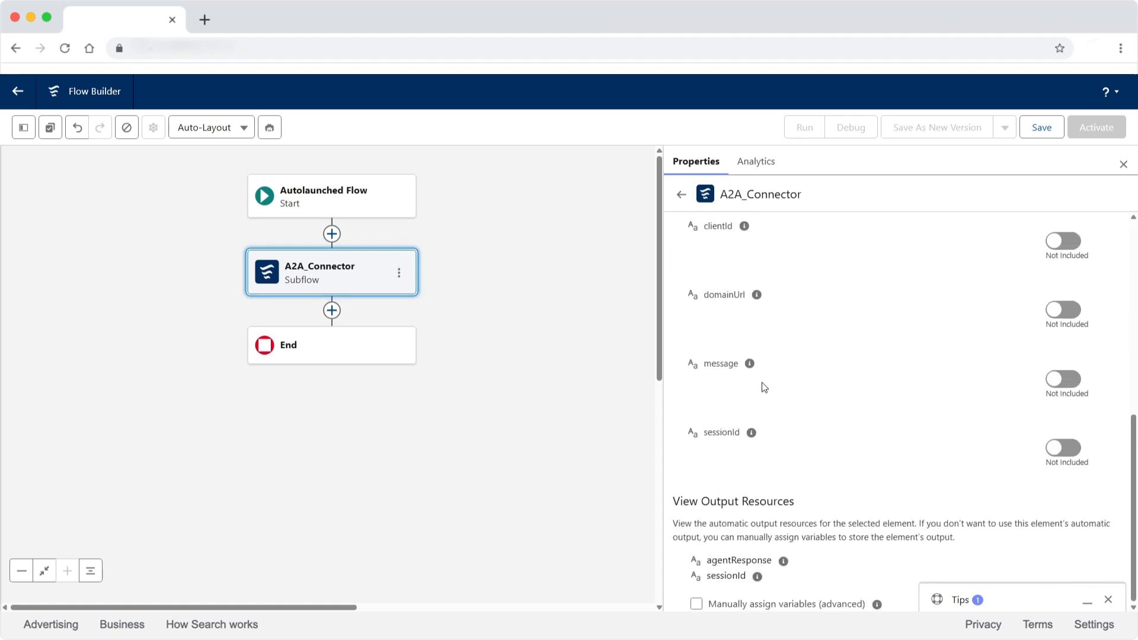
- Include the agentId, clientId, domainUrl, message and sessionId inputs in the A2A_Connector subflow's input values
{"action": "left_click", "coordinate": [1064, 380]}
{"action": "left_click", "coordinate": [1066, 448]}
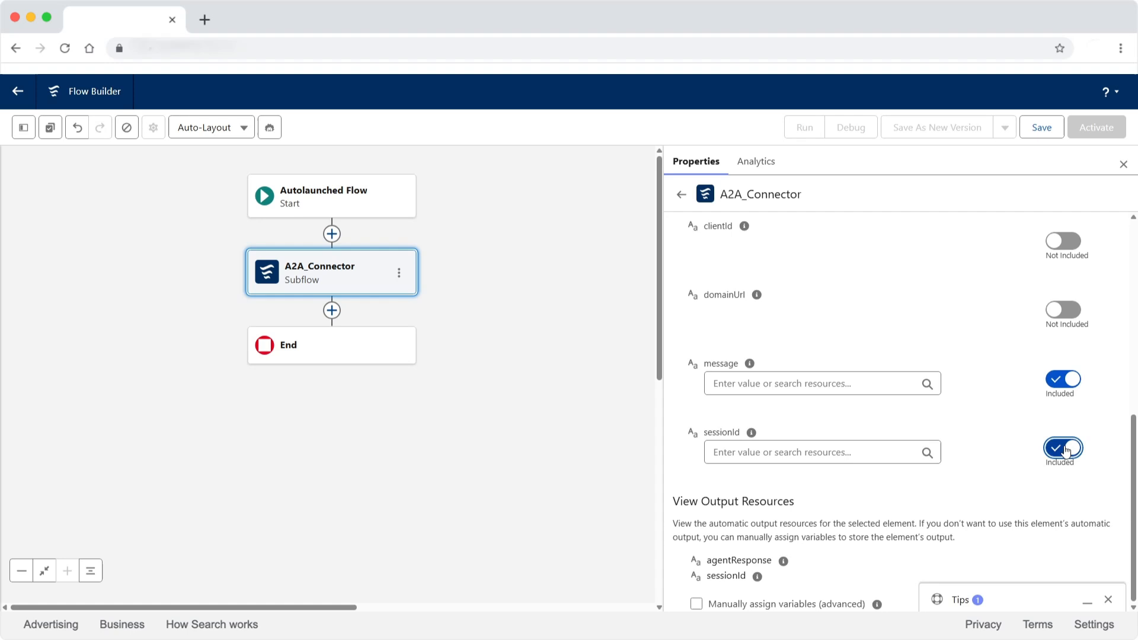
{"action": "left_click", "coordinate": [1062, 309]}
{"action": "scroll", "coordinate": [1063, 309], "scroll_direction": "up", "scroll_amount": 1}
{"action": "left_click", "coordinate": [1063, 301]}
{"action": "scroll", "coordinate": [1062, 301], "scroll_direction": "up", "scroll_amount": 1}
{"action": "left_click", "coordinate": [1063, 290]}
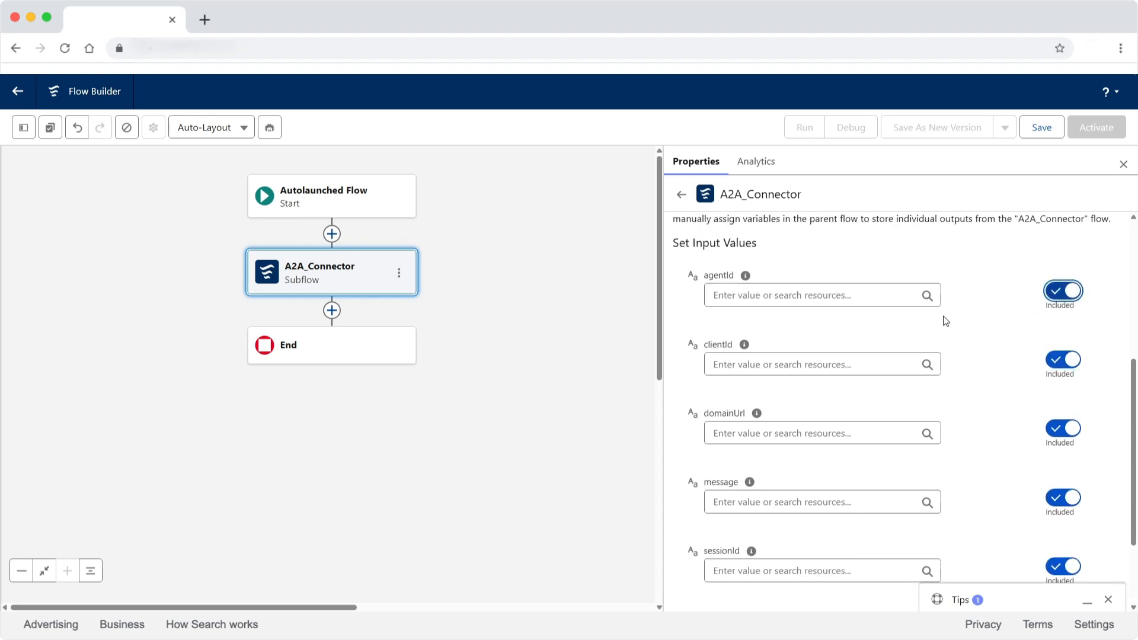
{"action": "scroll", "coordinate": [945, 321], "scroll_direction": "down", "scroll_amount": 1}
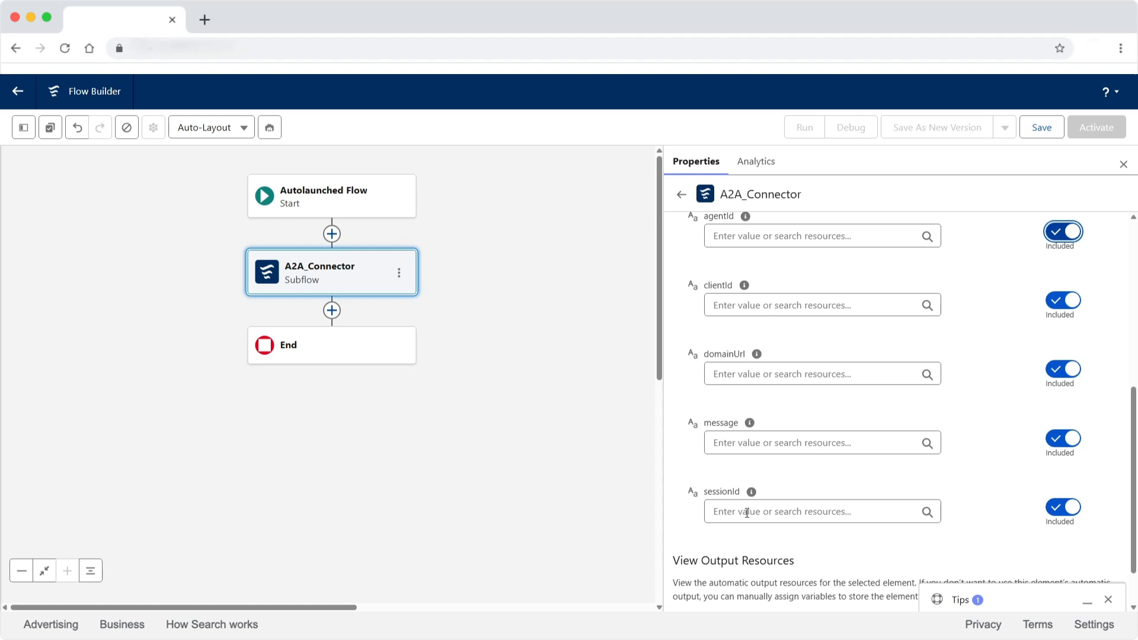
- Create a text variable sessionId, available for input and output, as the value of the subflow's sessionId input
{"action": "left_click", "coordinate": [747, 513]}
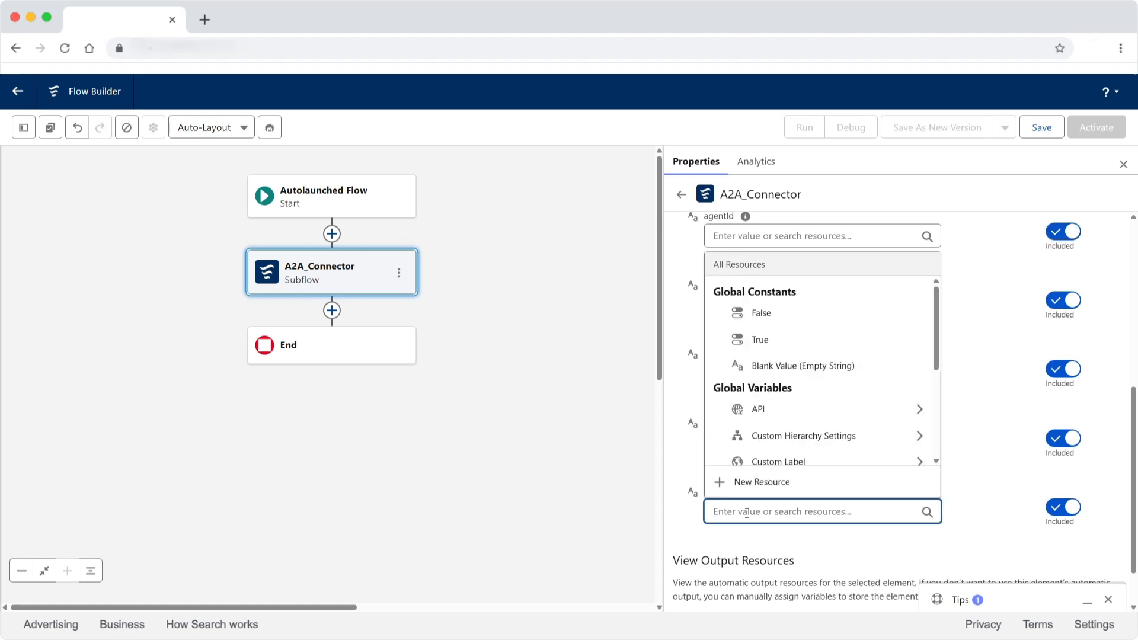
{"action": "left_click", "coordinate": [757, 480]}
{"action": "left_click", "coordinate": [451, 288]}
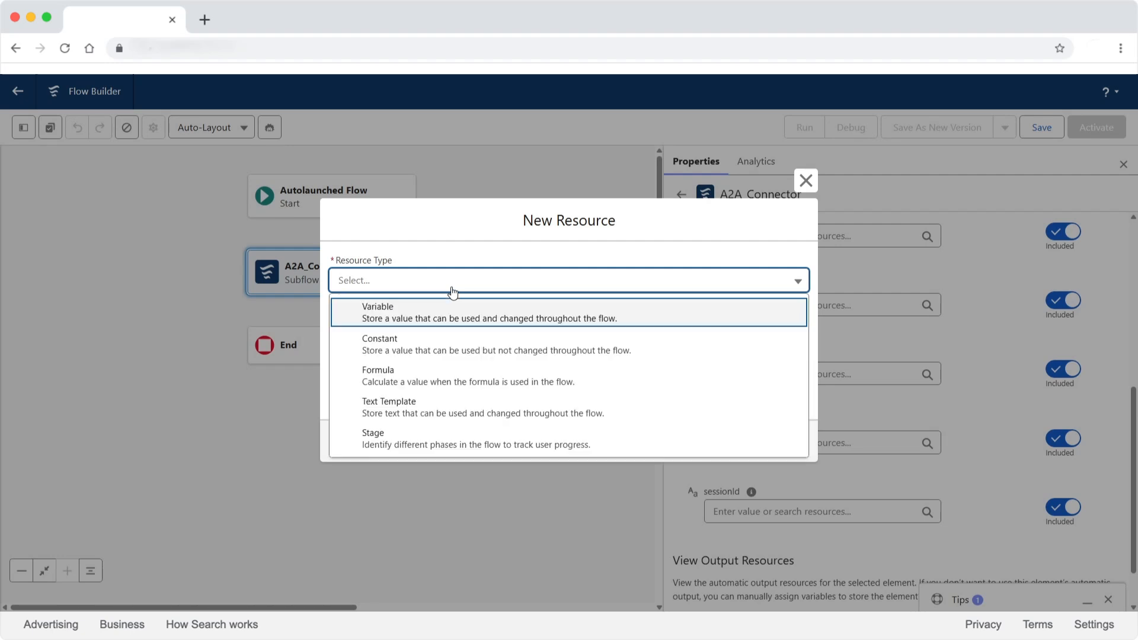
{"action": "left_click", "coordinate": [450, 317]}
{"action": "type", "text": "sessionId"}
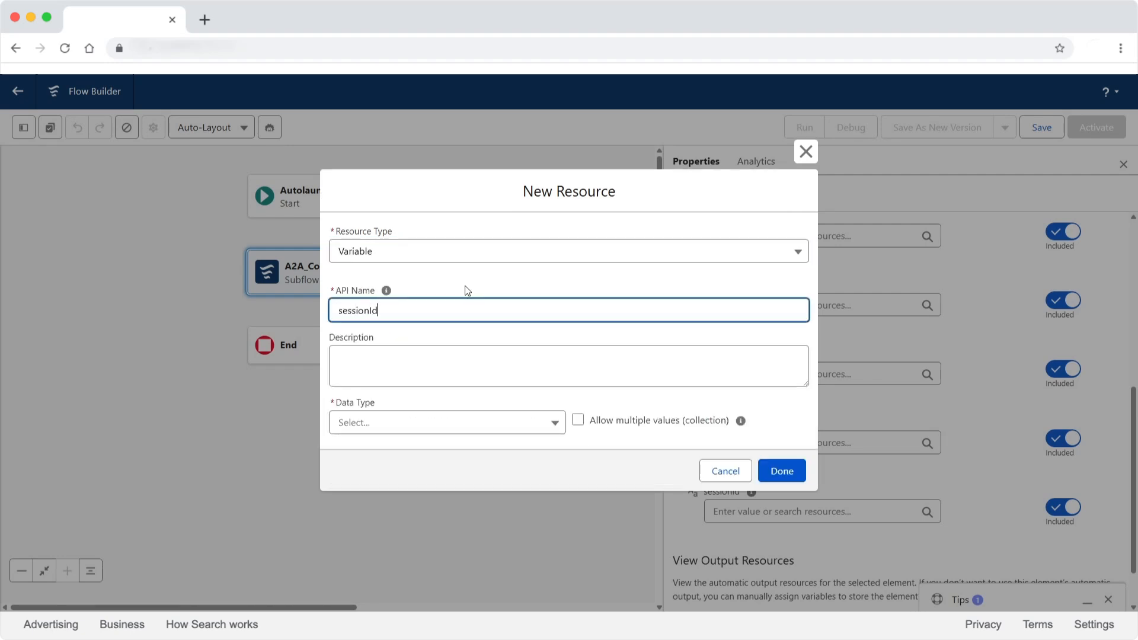
{"action": "left_click", "coordinate": [465, 422]}
{"action": "left_click", "coordinate": [398, 155]}
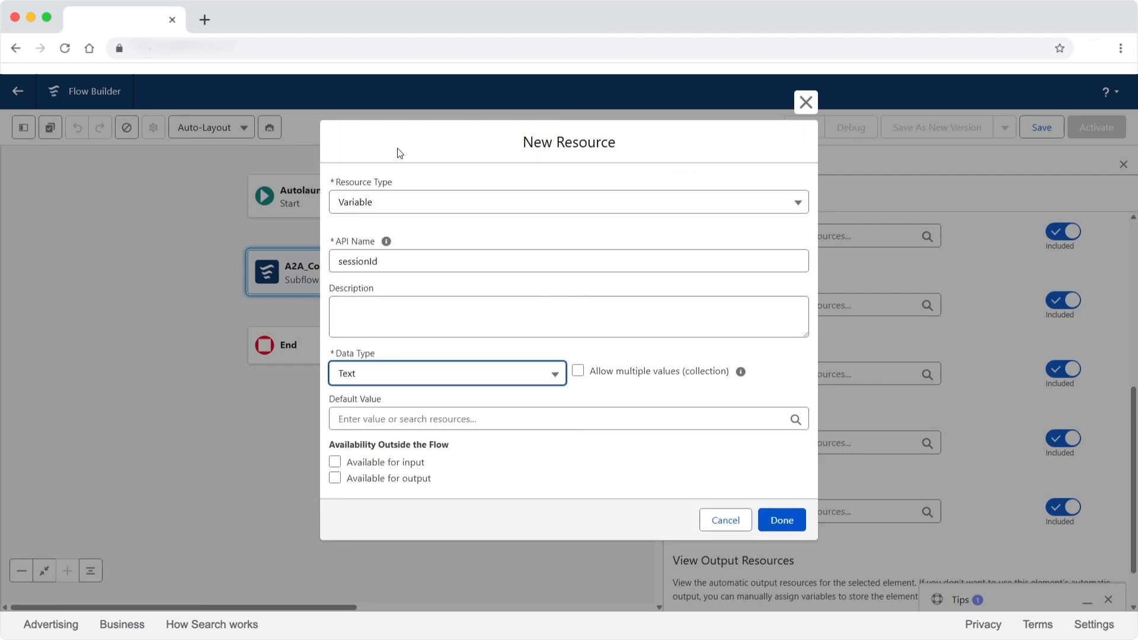
{"action": "left_click", "coordinate": [335, 462]}
{"action": "left_click", "coordinate": [335, 478]}
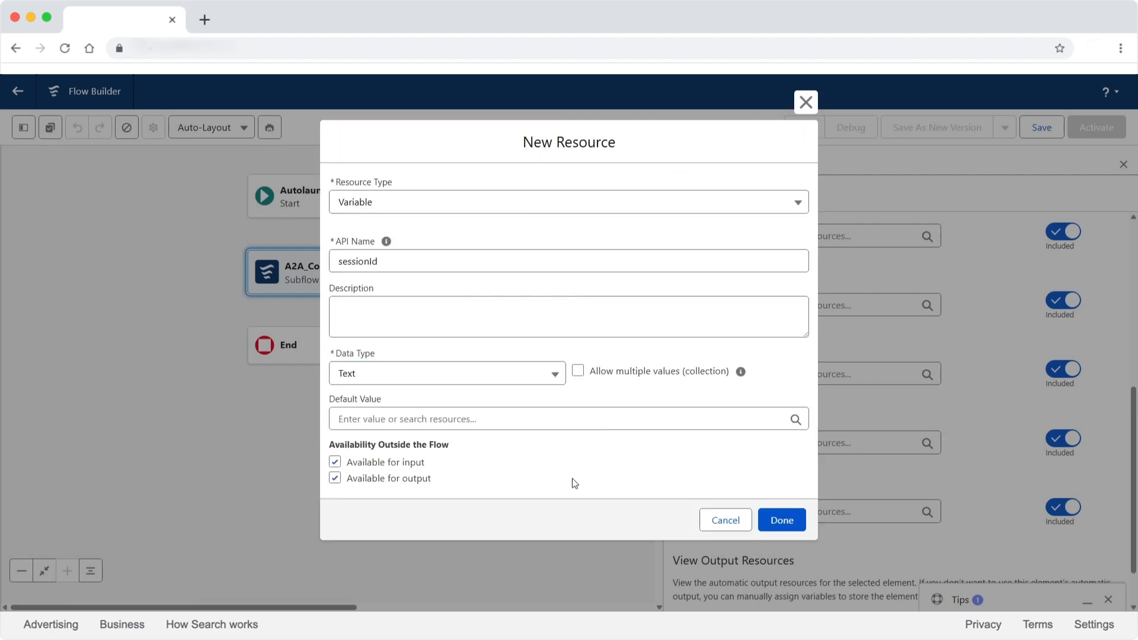
{"action": "left_click", "coordinate": [782, 521]}
- Create a text variable message, available for input, as the value of the subflow's message input
{"action": "scroll", "coordinate": [775, 480], "scroll_direction": "up", "scroll_amount": 2}
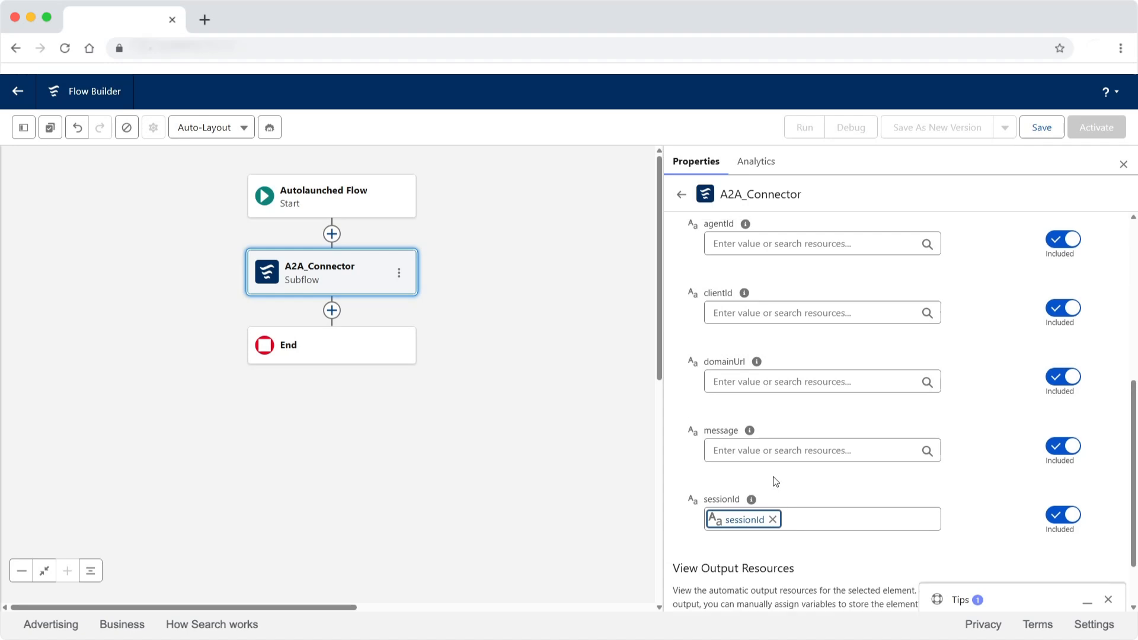
{"action": "left_click", "coordinate": [773, 502]}
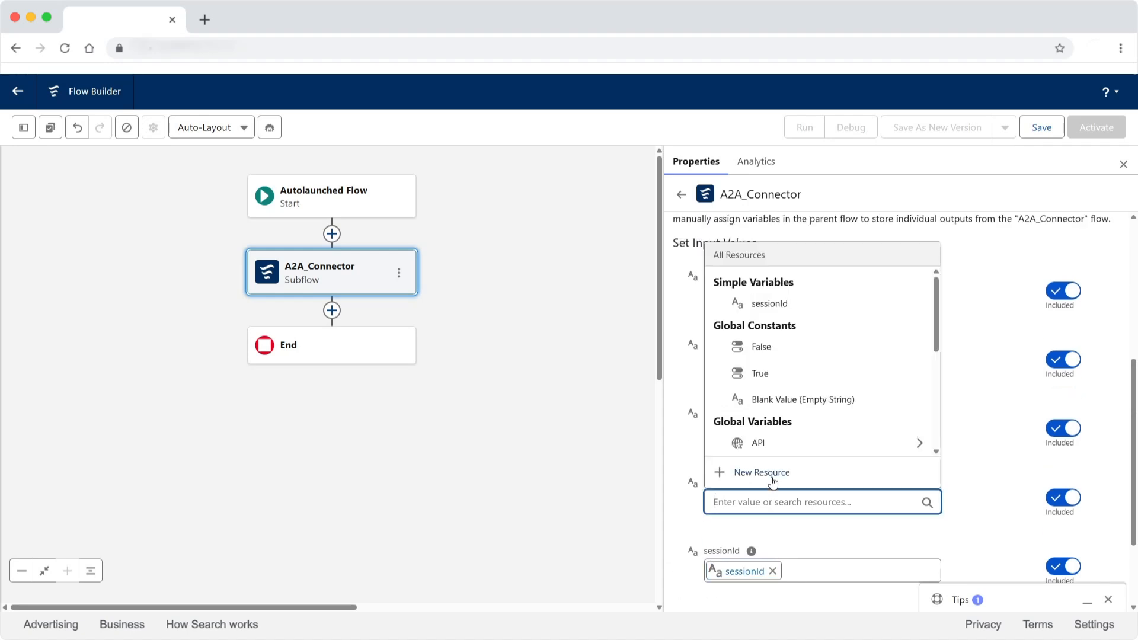
{"action": "left_click", "coordinate": [773, 482]}
{"action": "left_click", "coordinate": [442, 280]}
{"action": "left_click", "coordinate": [442, 313]}
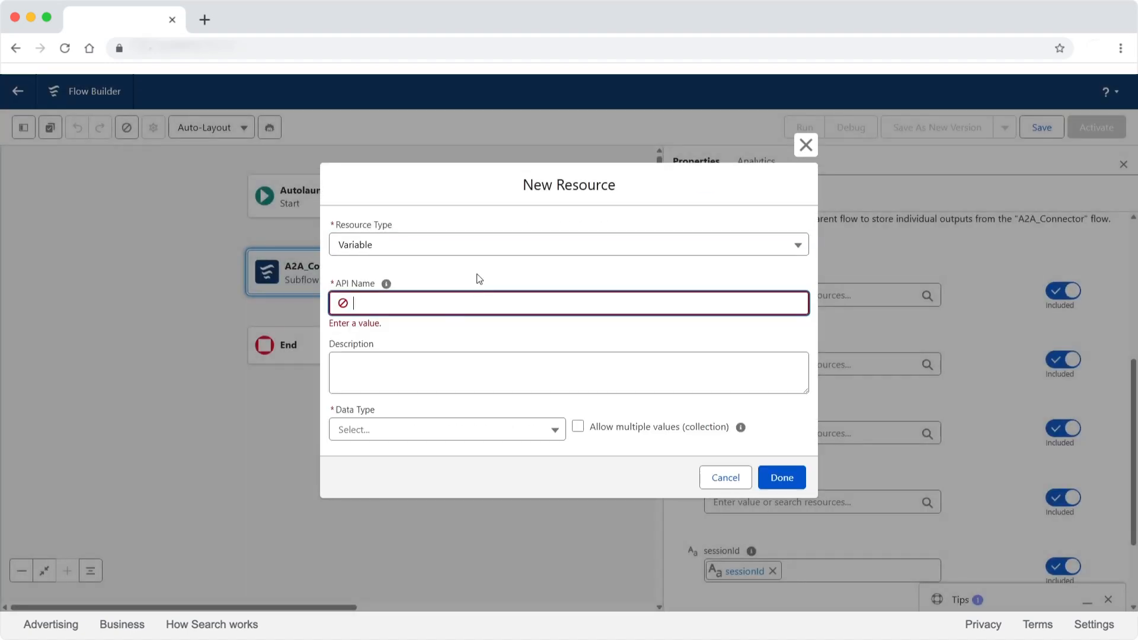
{"action": "type", "text": "message"}
{"action": "key", "text": "Tab"}
{"action": "left_click", "coordinate": [444, 429]}
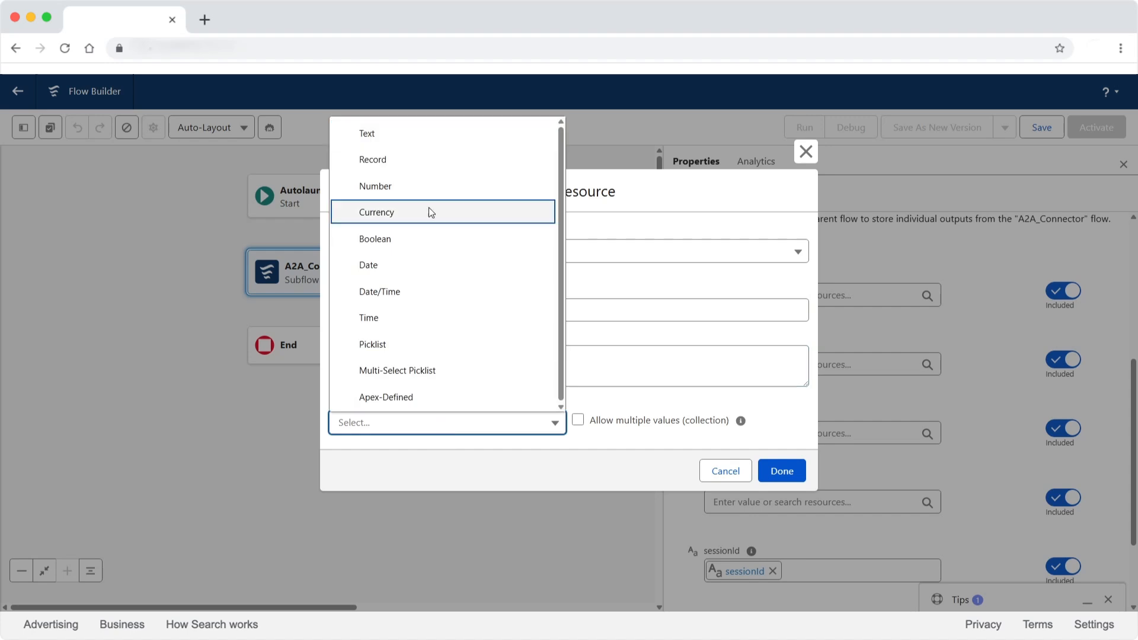
{"action": "left_click", "coordinate": [367, 133]}
{"action": "left_click", "coordinate": [334, 462]}
{"action": "left_click", "coordinate": [783, 523]}
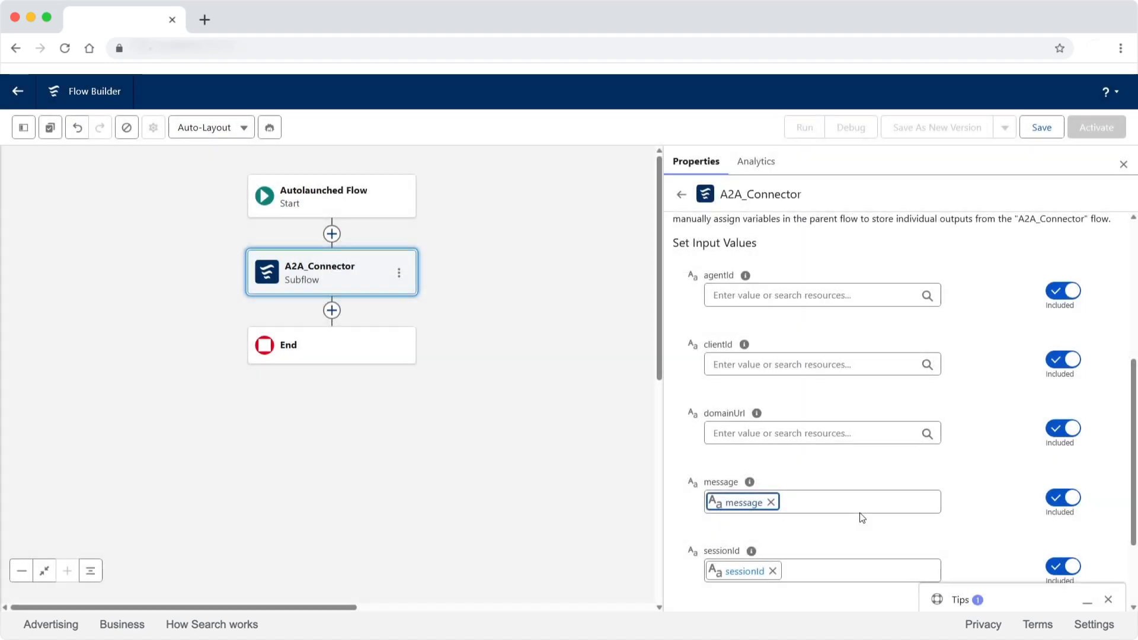
- Manually store the subflow's agentResponse output in a new text variable agentResponse, available for output, and its sessionId output in the sessionId variable
{"action": "scroll", "coordinate": [954, 485], "scroll_direction": "down", "scroll_amount": 2}
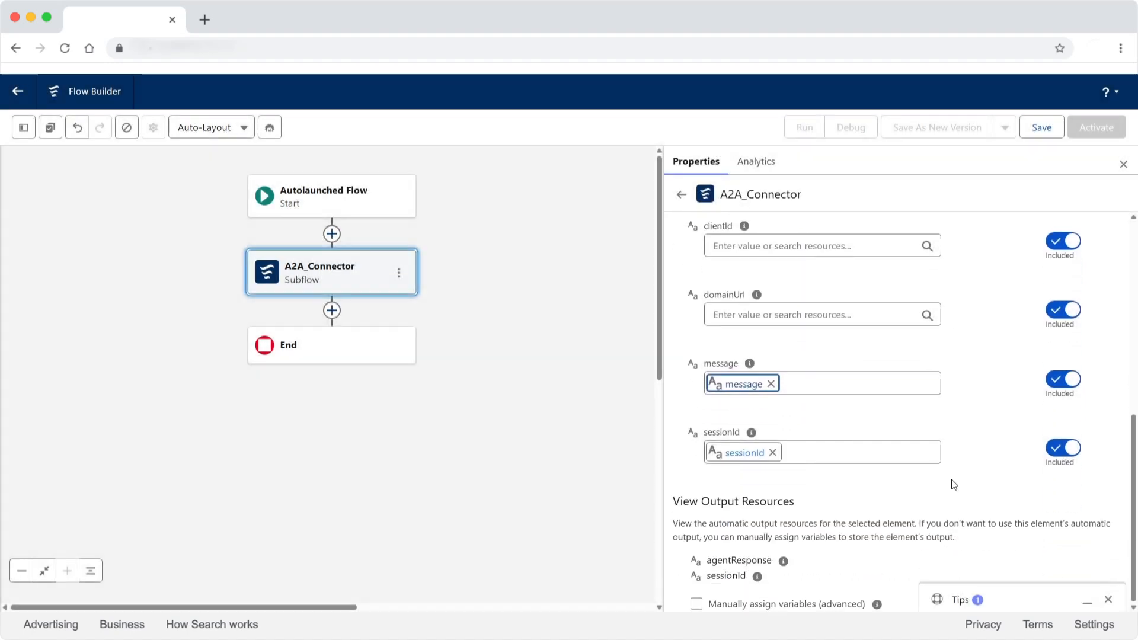
{"action": "left_click", "coordinate": [696, 602]}
{"action": "scroll", "coordinate": [843, 500], "scroll_direction": "down", "scroll_amount": 3}
{"action": "left_click", "coordinate": [819, 528]}
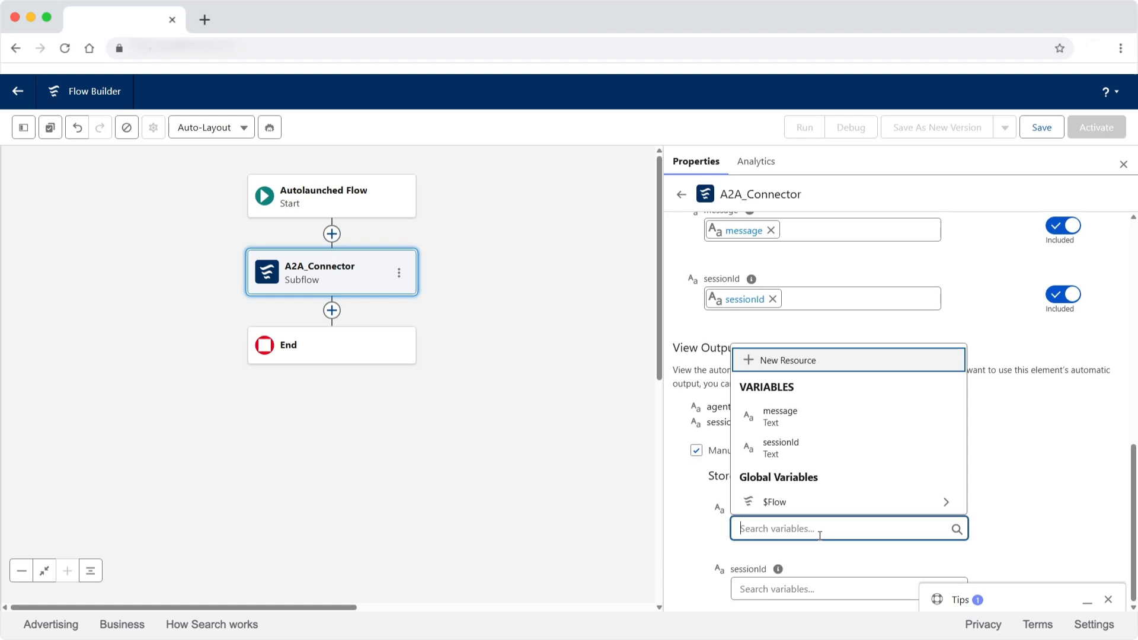
{"action": "left_click", "coordinate": [788, 360]}
{"action": "left_click", "coordinate": [415, 251]}
{"action": "left_click", "coordinate": [388, 307]}
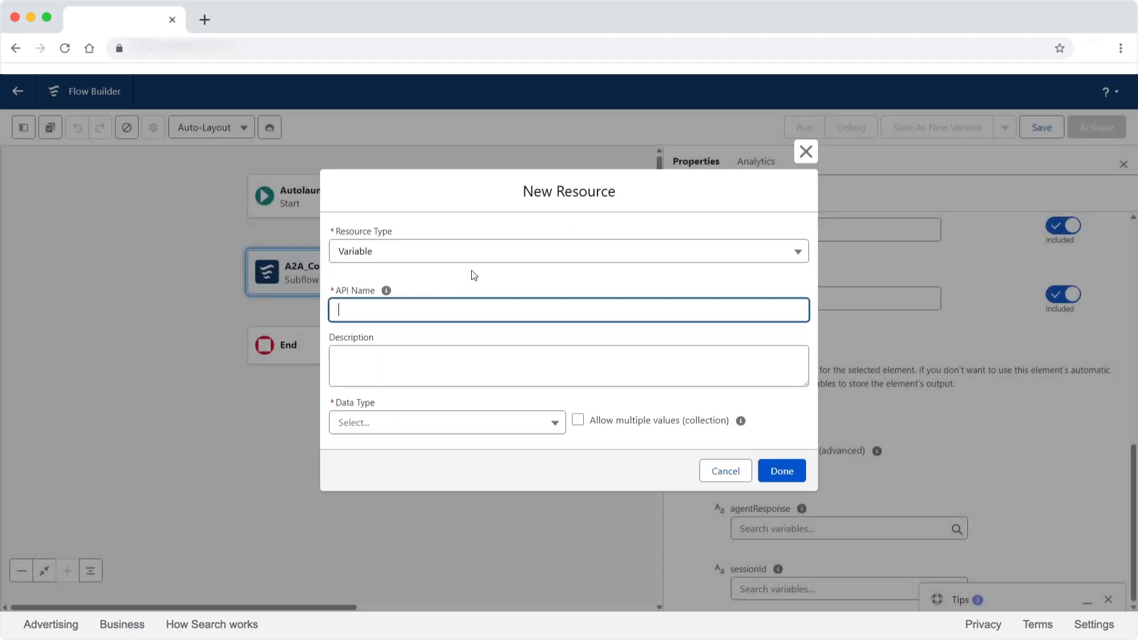
{"action": "type", "text": "agentResponse"}
{"action": "left_click", "coordinate": [482, 419]}
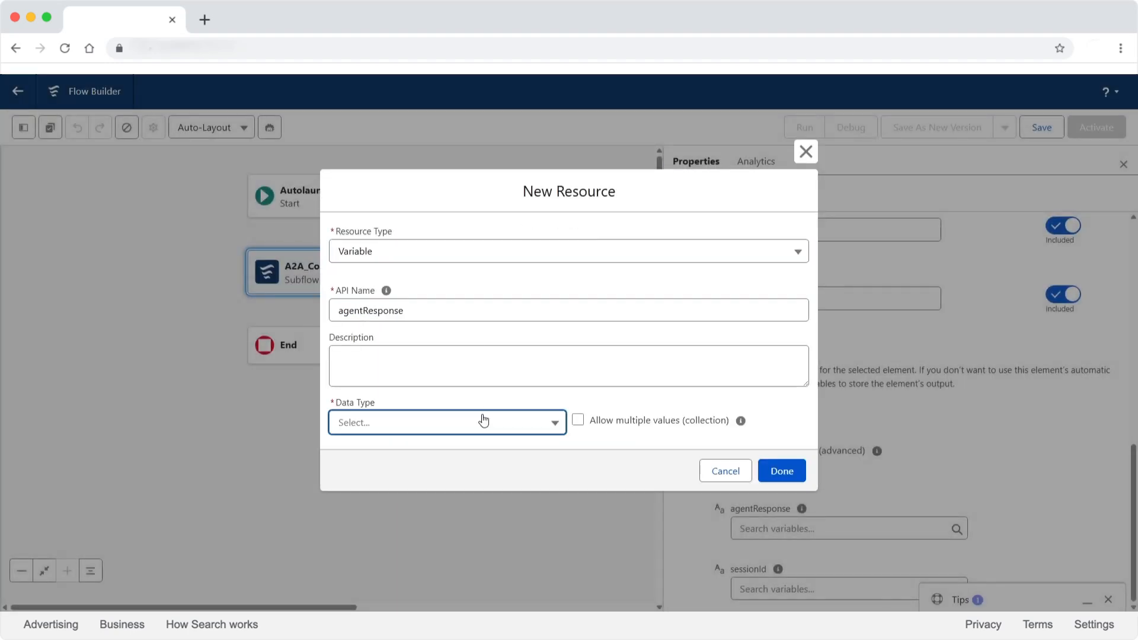
{"action": "left_click", "coordinate": [370, 134]}
{"action": "left_click", "coordinate": [399, 471]}
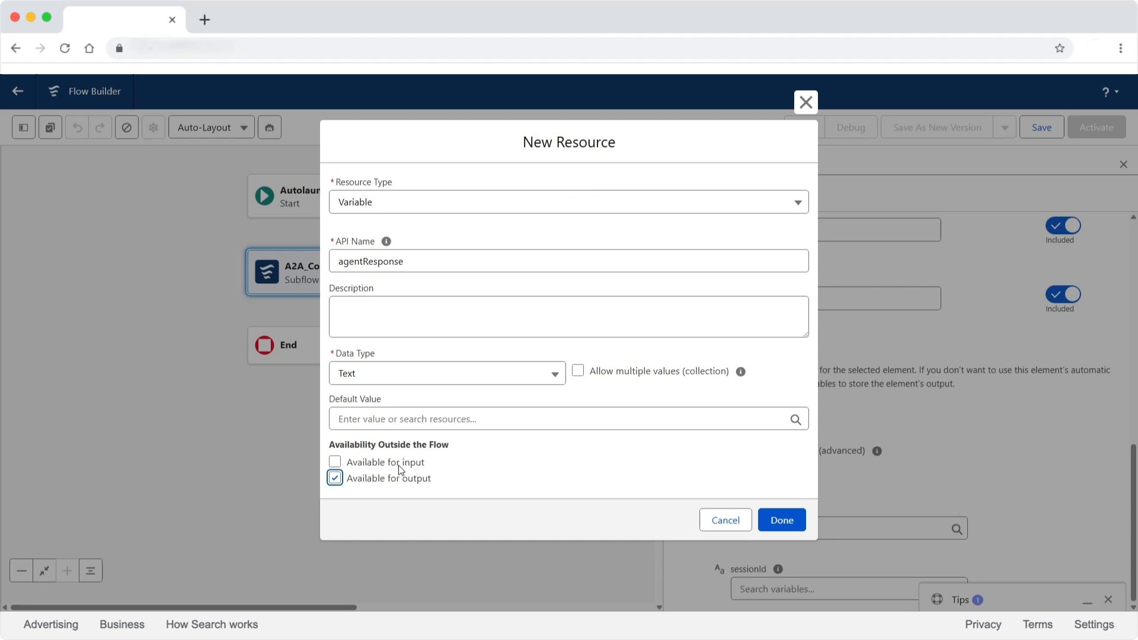
{"action": "left_click", "coordinate": [781, 520]}
{"action": "left_click", "coordinate": [788, 589]}
{"action": "left_click", "coordinate": [770, 508]}
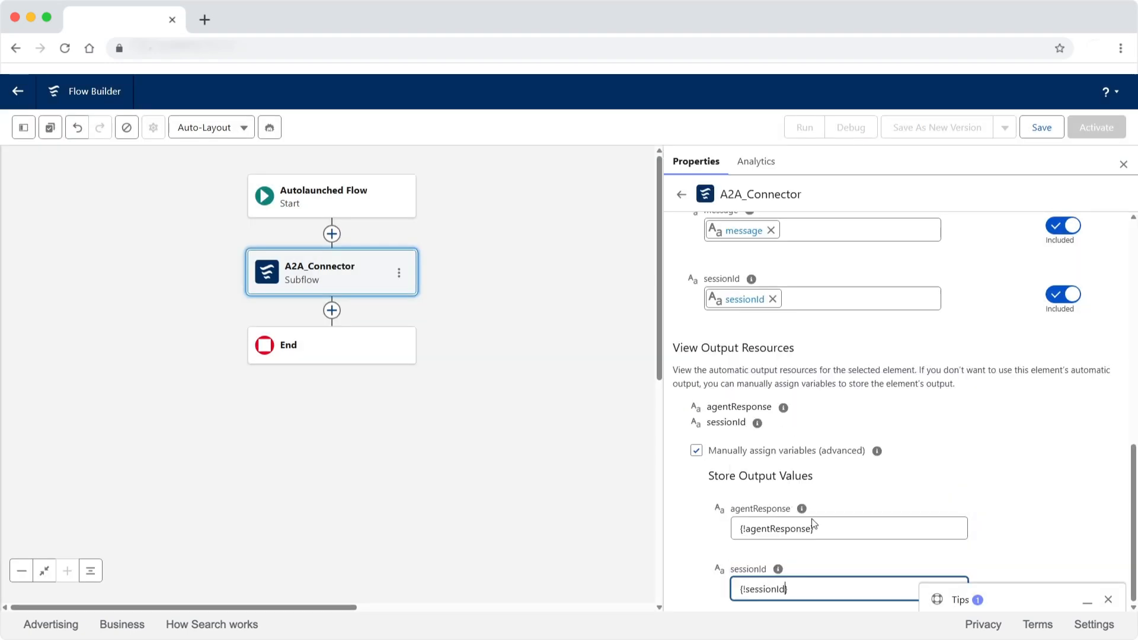
- Activate the ContactWarrantySpecialist flow
{"action": "scroll", "coordinate": [948, 460], "scroll_direction": "up", "scroll_amount": 6}
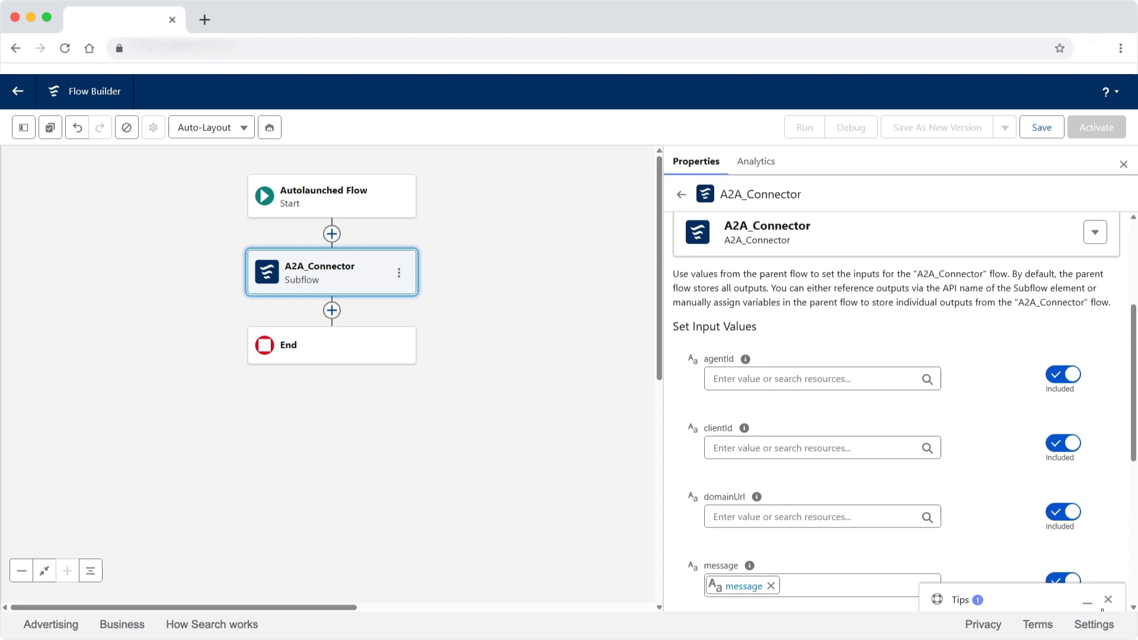
{"action": "left_click", "coordinate": [1108, 600]}
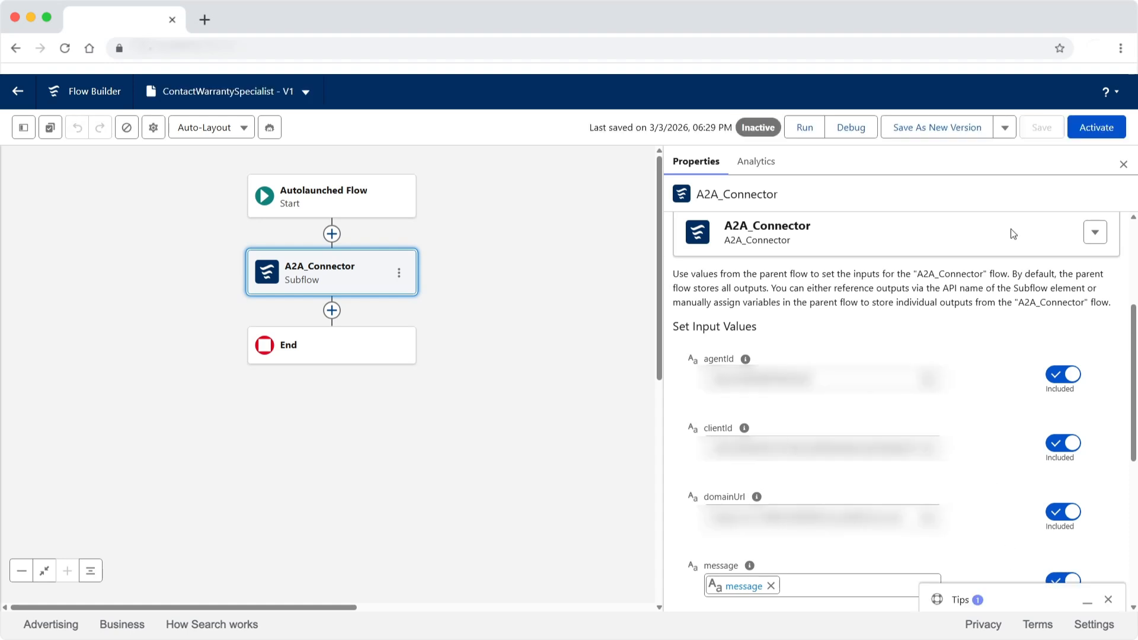
{"action": "left_click", "coordinate": [1084, 128]}
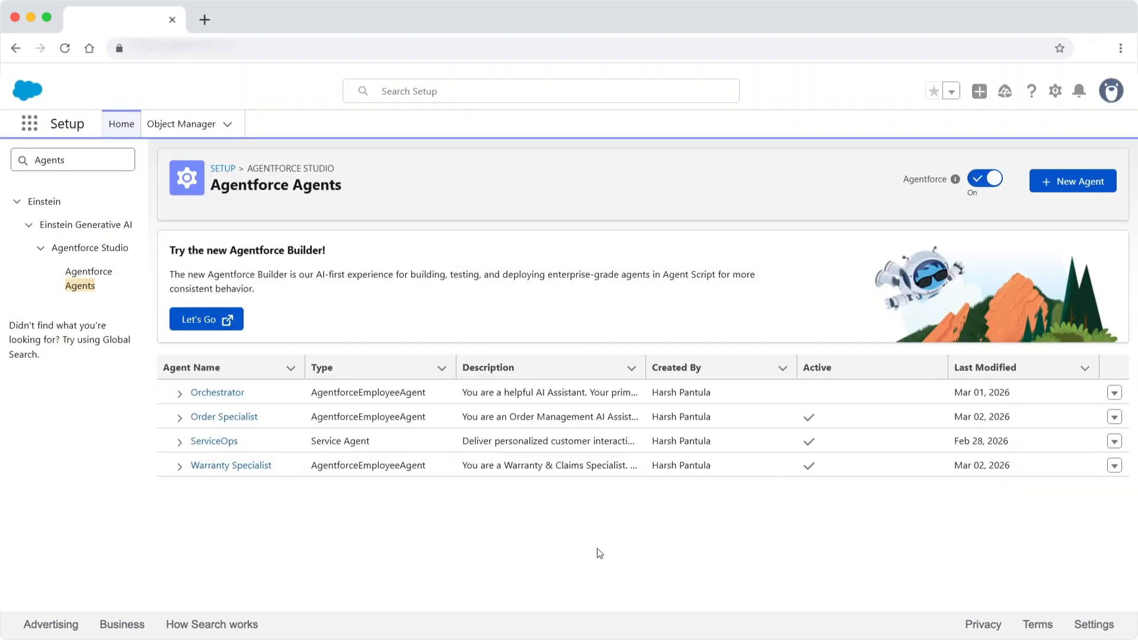
- Open the Orchestrator agent in Agentforce Builder and show the actions of its Warranty and Order Management topic
{"action": "left_click", "coordinate": [217, 391]}
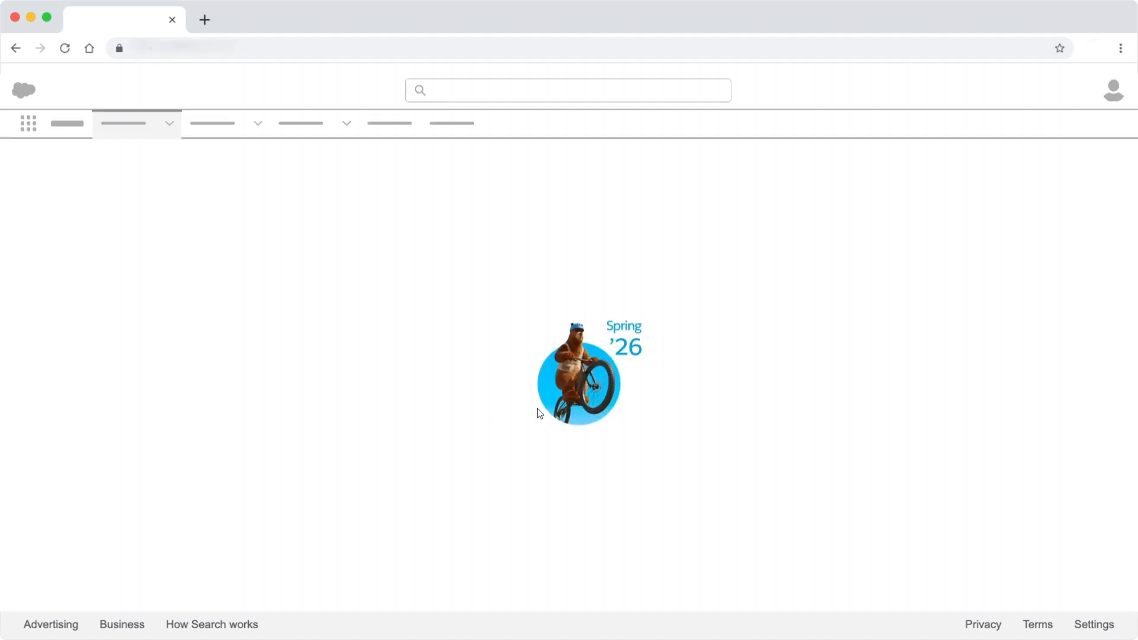
{"action": "left_click", "coordinate": [1041, 179]}
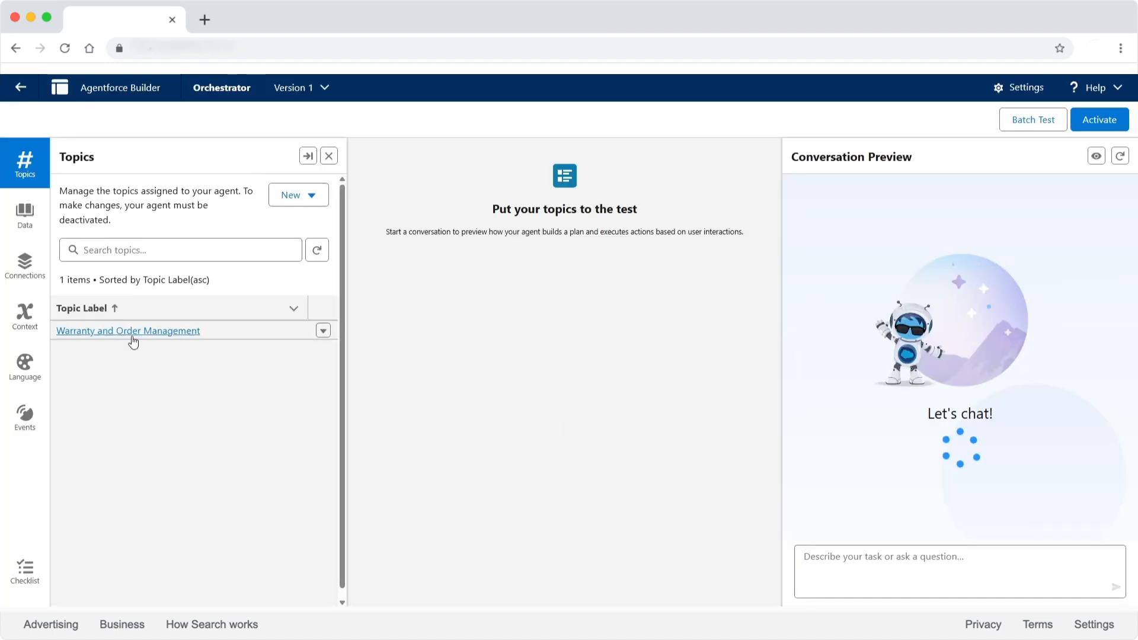
{"action": "left_click", "coordinate": [132, 332]}
{"action": "left_click", "coordinate": [182, 193]}
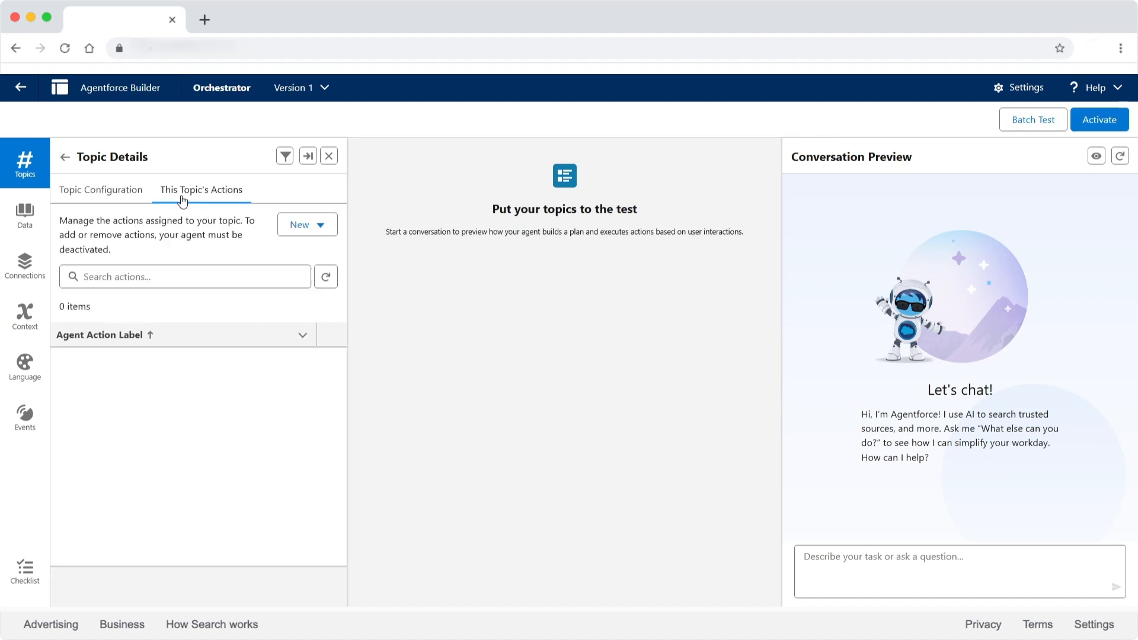
- Start a new agent action for the topic that references the ContactWarrantySpecialist flow, and proceed to its configuration
{"action": "left_click", "coordinate": [300, 224]}
{"action": "left_click", "coordinate": [308, 255]}
{"action": "left_click", "coordinate": [308, 275]}
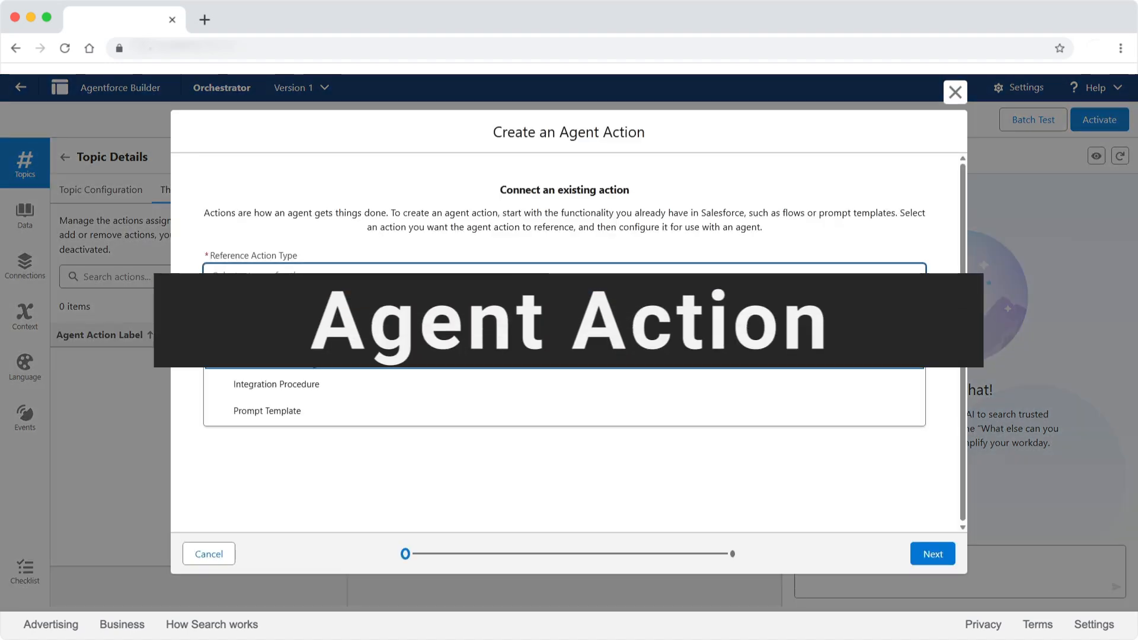
{"action": "left_click", "coordinate": [296, 347]}
{"action": "left_click", "coordinate": [305, 322]}
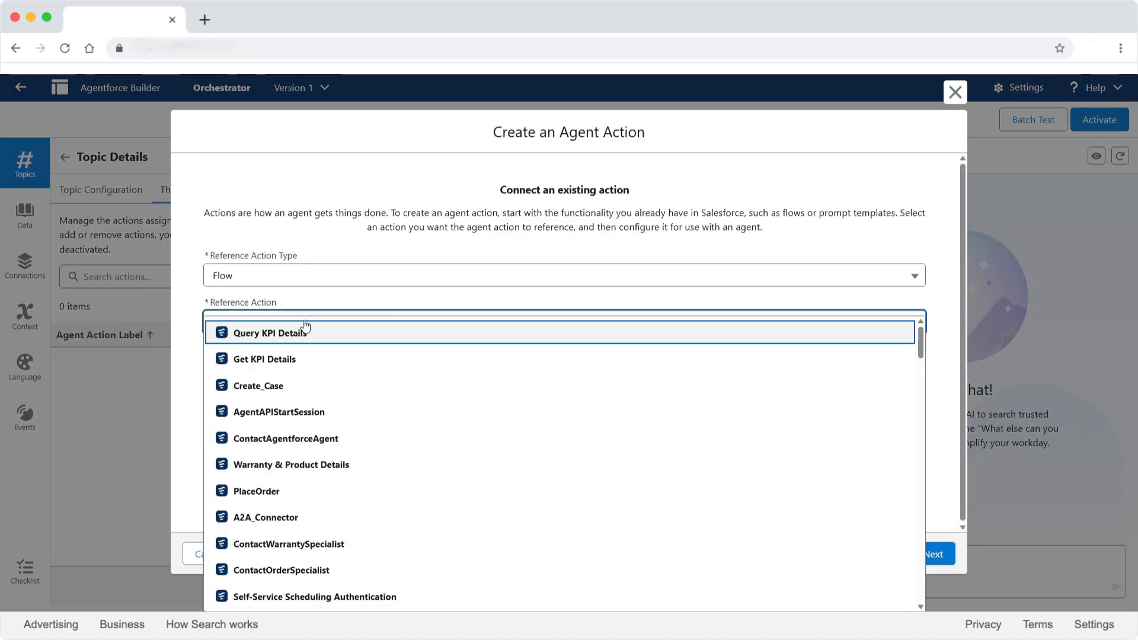
{"action": "left_click", "coordinate": [325, 543]}
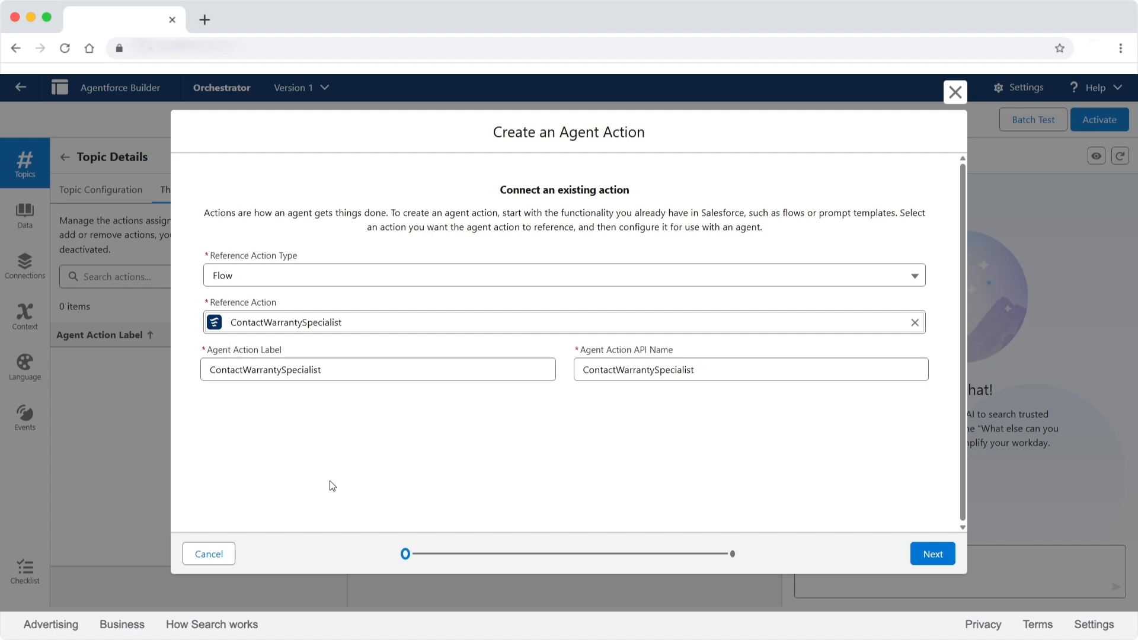
{"action": "left_click", "coordinate": [932, 554]}
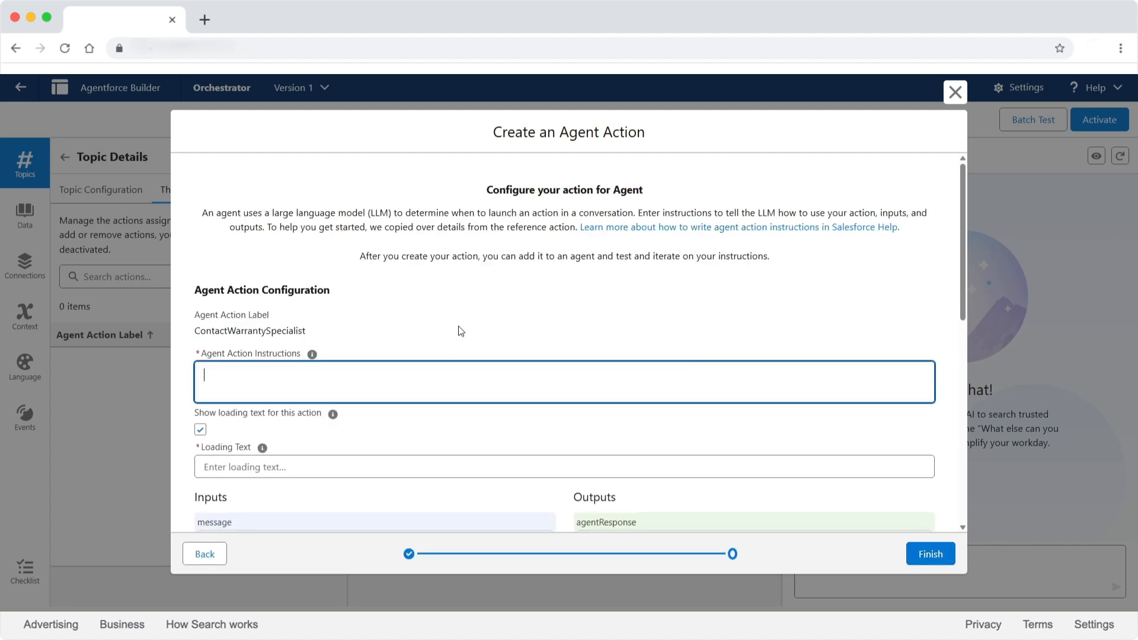
- Set the action instructions to "Use this action to contact Warranty Specialist agent." and the loading text to "Calling Warranty Specialist"
{"action": "type", "text": "Use this action to contact Warranty Specialist agent."}
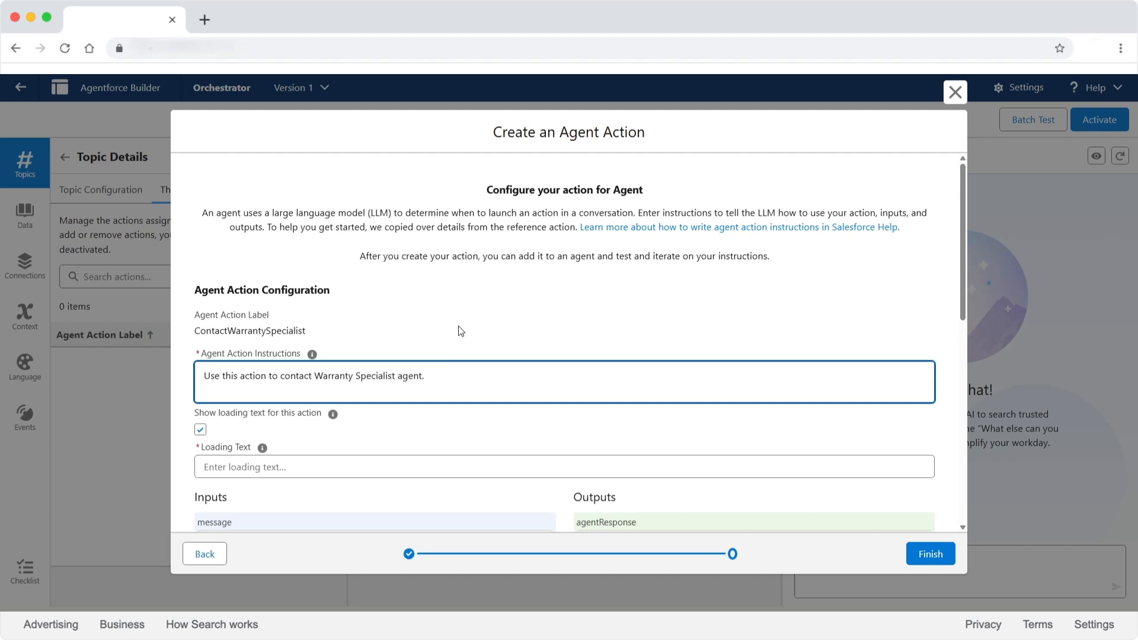
{"action": "scroll", "coordinate": [439, 361], "scroll_direction": "down", "scroll_amount": 1}
{"action": "left_click", "coordinate": [409, 403]}
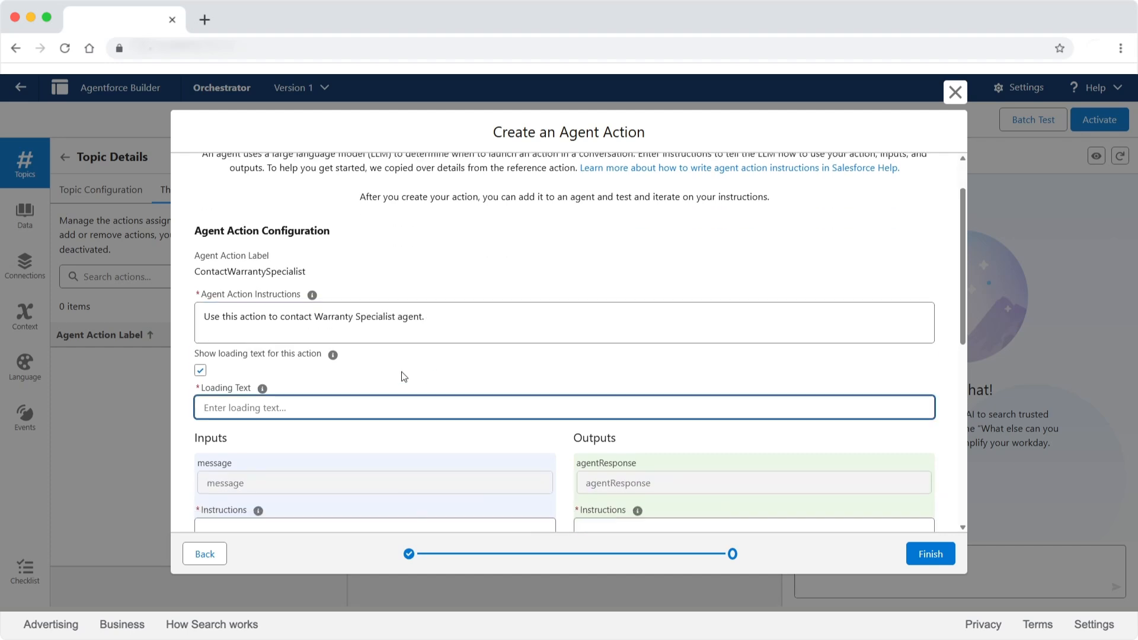
{"action": "type", "text": "Calling Warranty Specialist"}
- Set the message input's instructions to "Message to be sent to the agent." and make the input required
{"action": "scroll", "coordinate": [403, 377], "scroll_direction": "down", "scroll_amount": 2}
{"action": "left_click", "coordinate": [396, 414]}
{"action": "type", "text": "Message to be sent to the agent"}
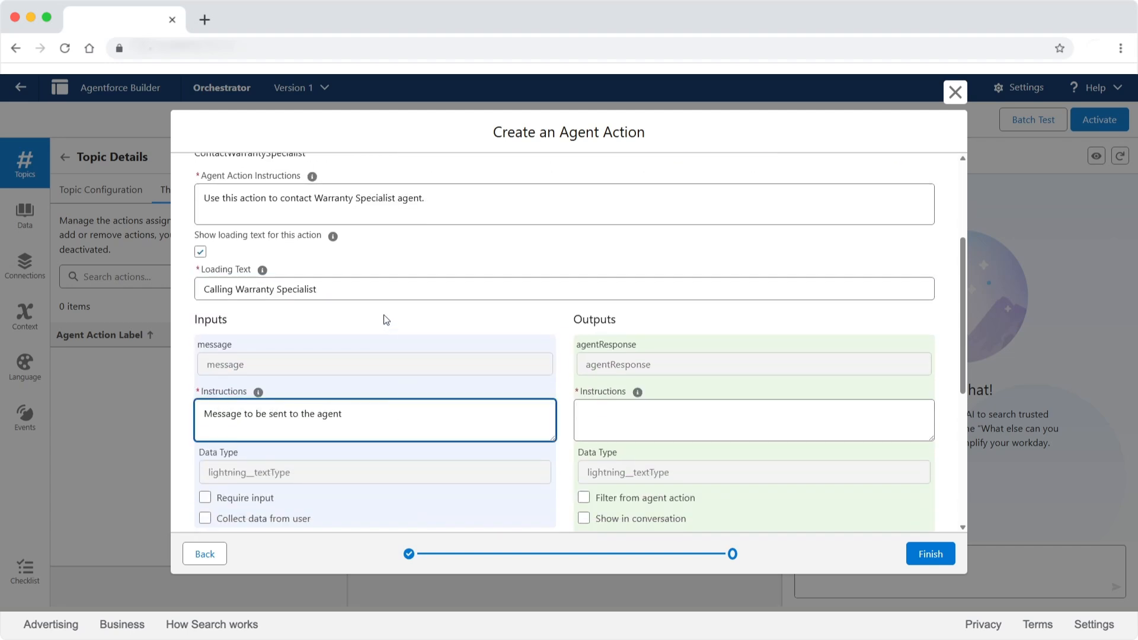
{"action": "type", "text": "."}
{"action": "scroll", "coordinate": [368, 338], "scroll_direction": "down", "scroll_amount": 2}
{"action": "left_click", "coordinate": [205, 378]}
- Set the sessionId input's instructions to "session id of previous conversation"
{"action": "scroll", "coordinate": [368, 432], "scroll_direction": "down", "scroll_amount": 1}
{"action": "left_click", "coordinate": [368, 432]}
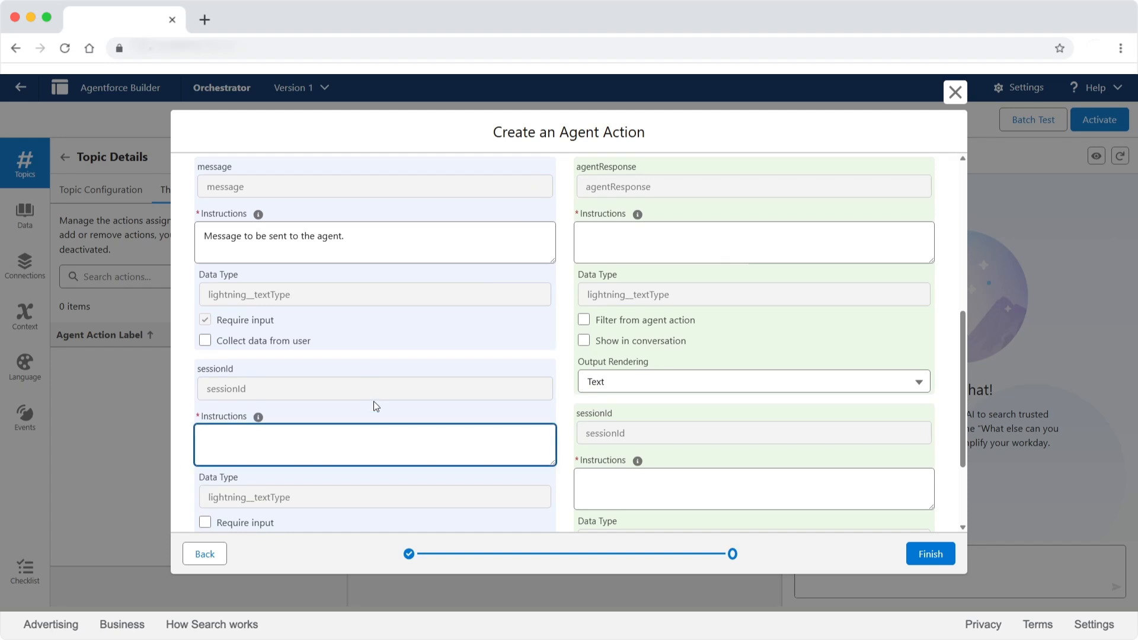
{"action": "type", "text": "session id of previous conversation"}
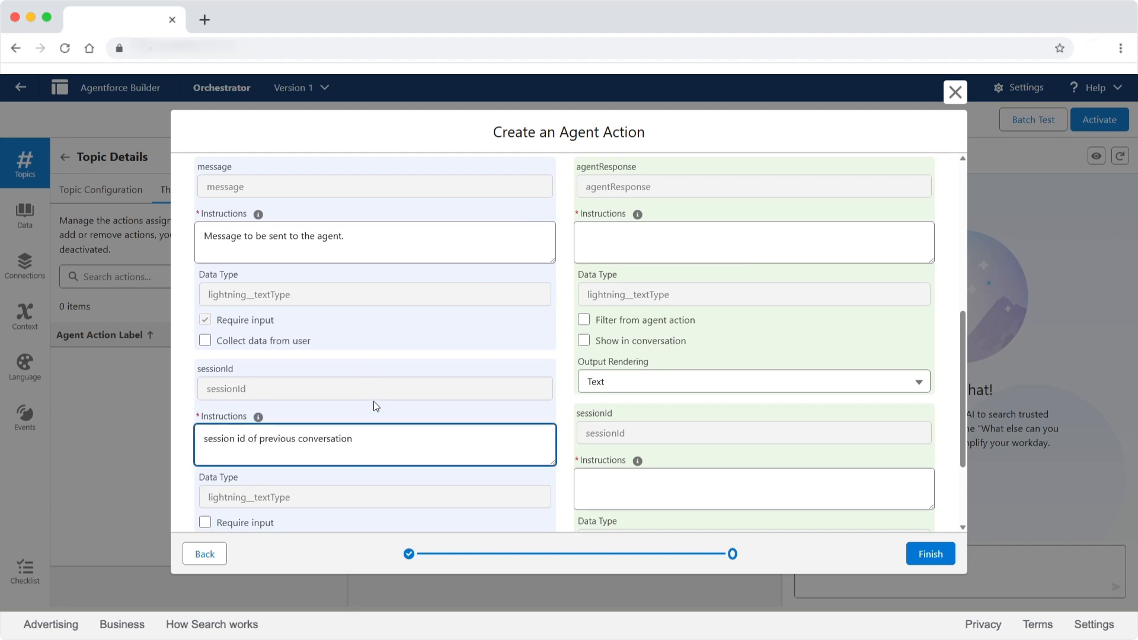
- Make the sessionId input required and set the agentResponse output's instructions to "Response from warranty specialist"
{"action": "scroll", "coordinate": [373, 402], "scroll_direction": "down", "scroll_amount": 2}
{"action": "scroll", "coordinate": [646, 365], "scroll_direction": "up", "scroll_amount": 3}
{"action": "left_click", "coordinate": [643, 291]}
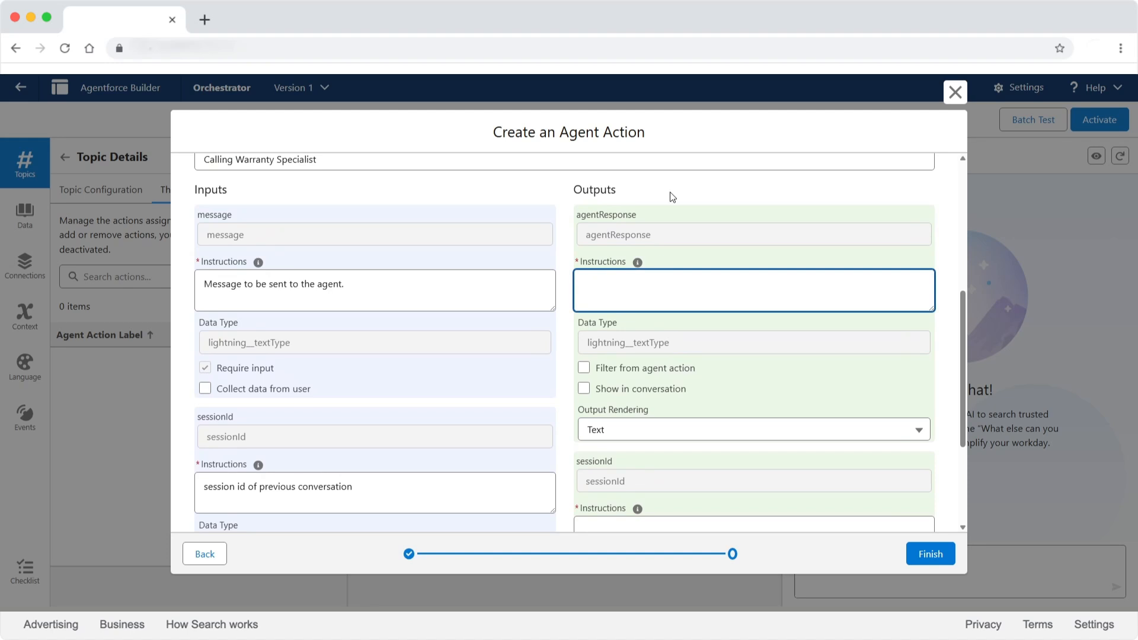
{"action": "type", "text": "Response from warranty specialist"}
{"action": "scroll", "coordinate": [673, 296], "scroll_direction": "down", "scroll_amount": 3}
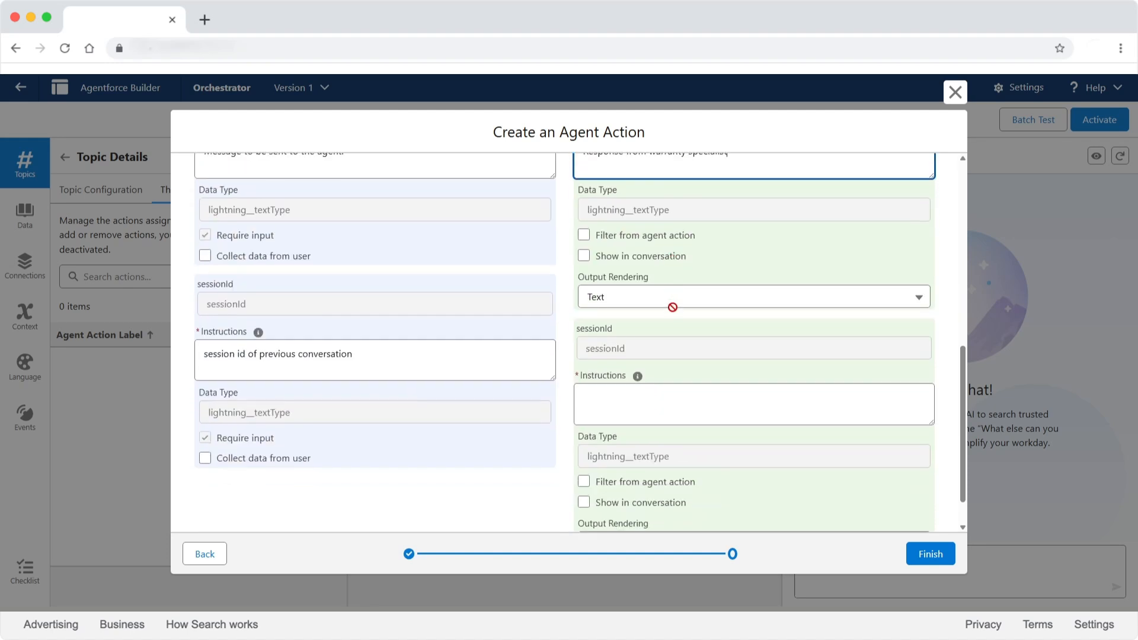
- Set the sessionId output's instructions to "session of current conversation" and finish creating the agent action
{"action": "left_click", "coordinate": [670, 352]}
{"action": "type", "text": "session id"}
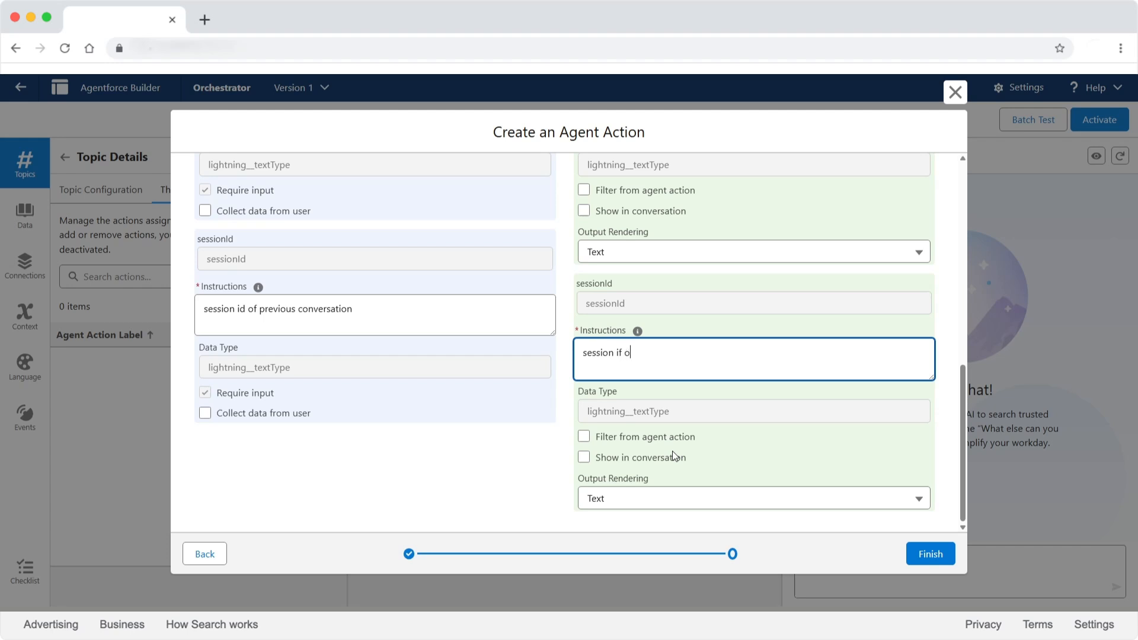
{"action": "key", "text": "BackSpace"}
{"action": "key", "text": "BackSpace"}
{"action": "type", "text": "of current conversation"}
{"action": "left_click", "coordinate": [505, 493]}
{"action": "left_click", "coordinate": [931, 553]}
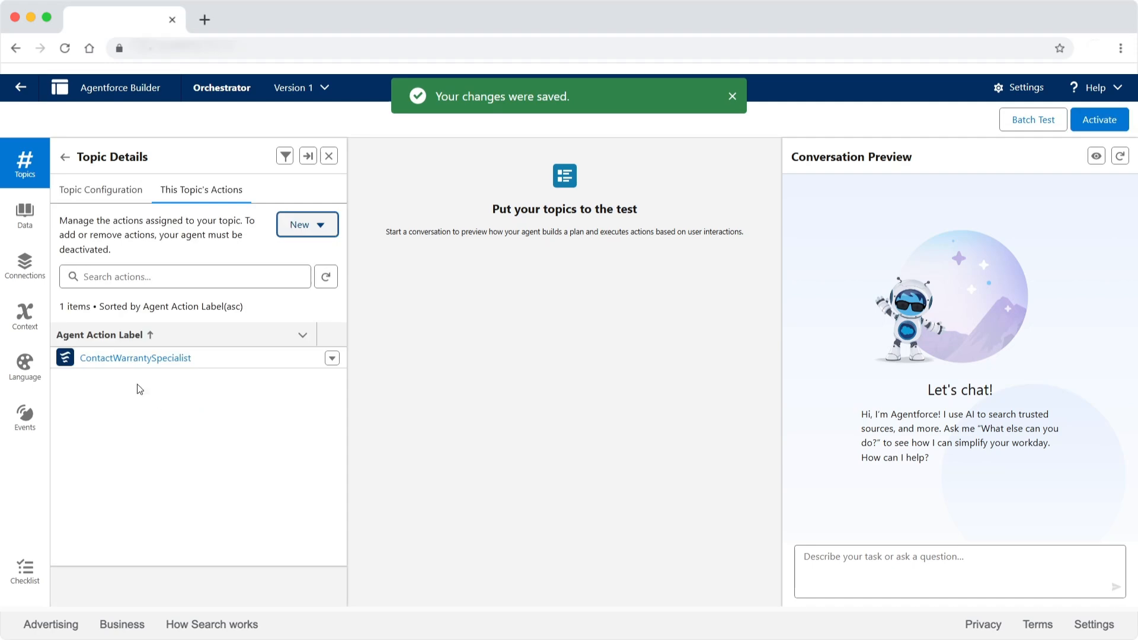
- In the ContactWarrantySpecialist action, assign the Warranty_Agent_SessionId variable to the sessionId input
{"action": "left_click", "coordinate": [132, 359]}
{"action": "scroll", "coordinate": [421, 358], "scroll_direction": "down", "scroll_amount": 8}
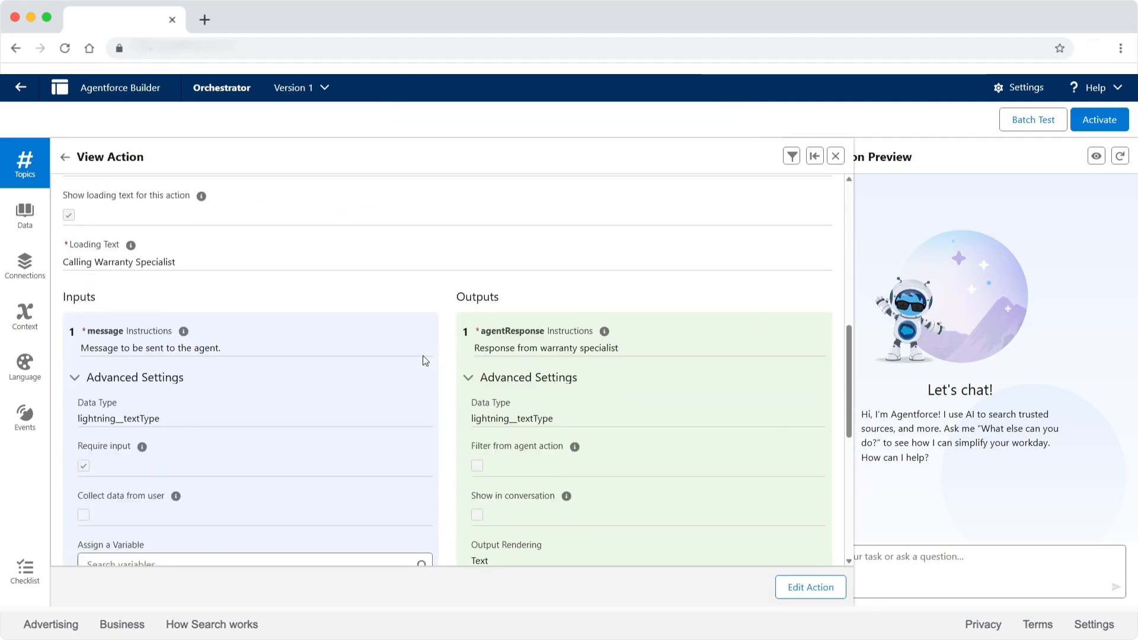
{"action": "scroll", "coordinate": [425, 360], "scroll_direction": "down", "scroll_amount": 5}
{"action": "left_click", "coordinate": [238, 485]}
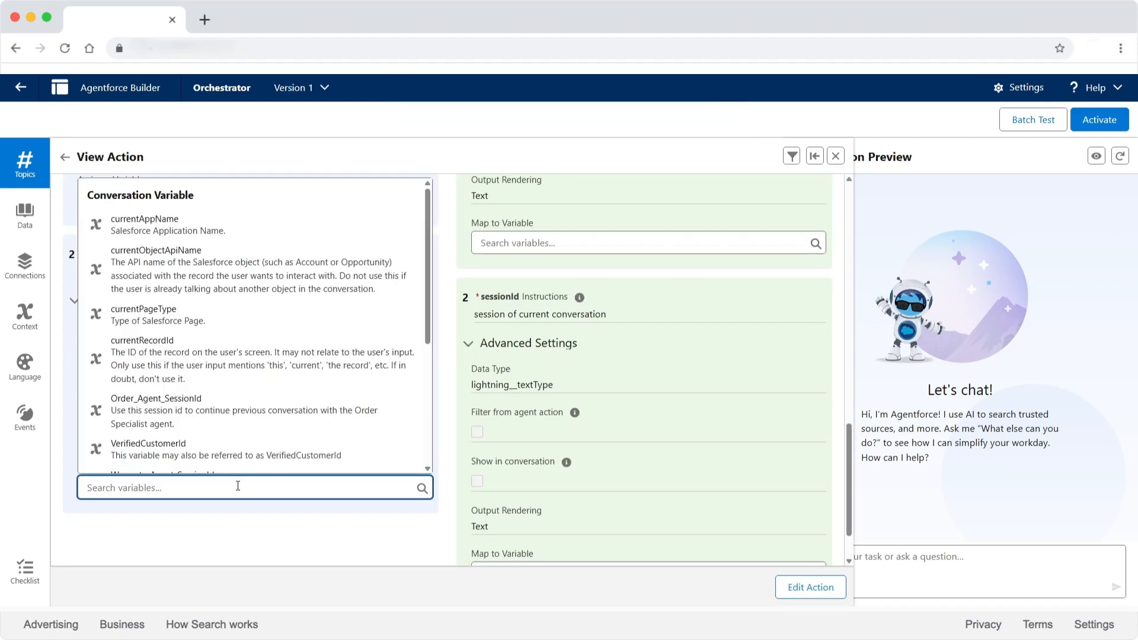
{"action": "scroll", "coordinate": [219, 368], "scroll_direction": "down", "scroll_amount": 5}
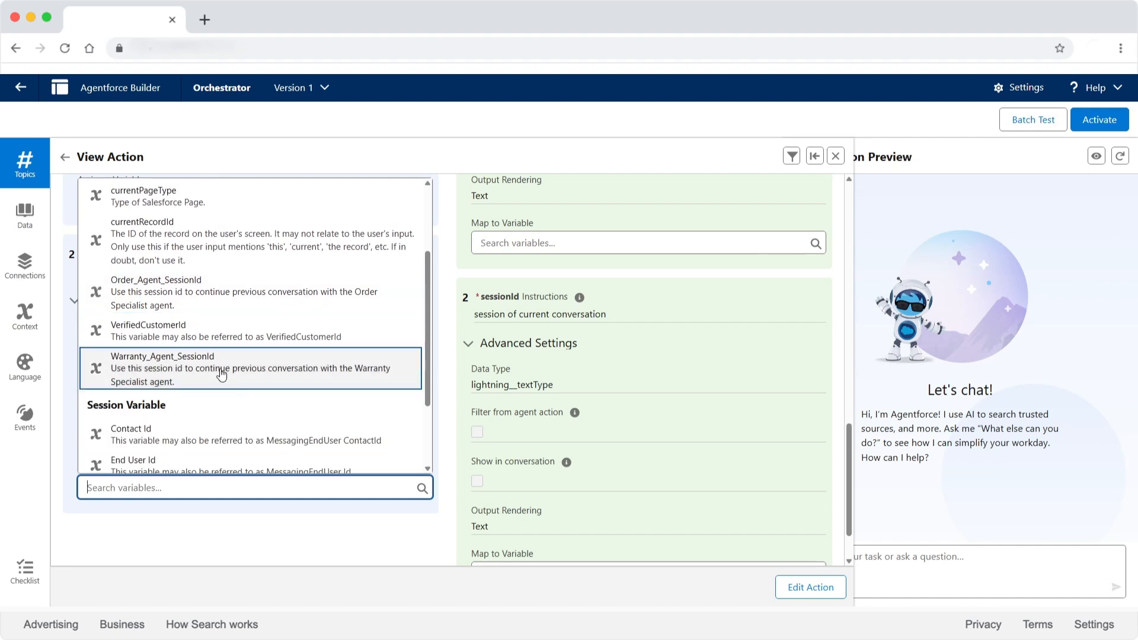
{"action": "left_click", "coordinate": [219, 368]}
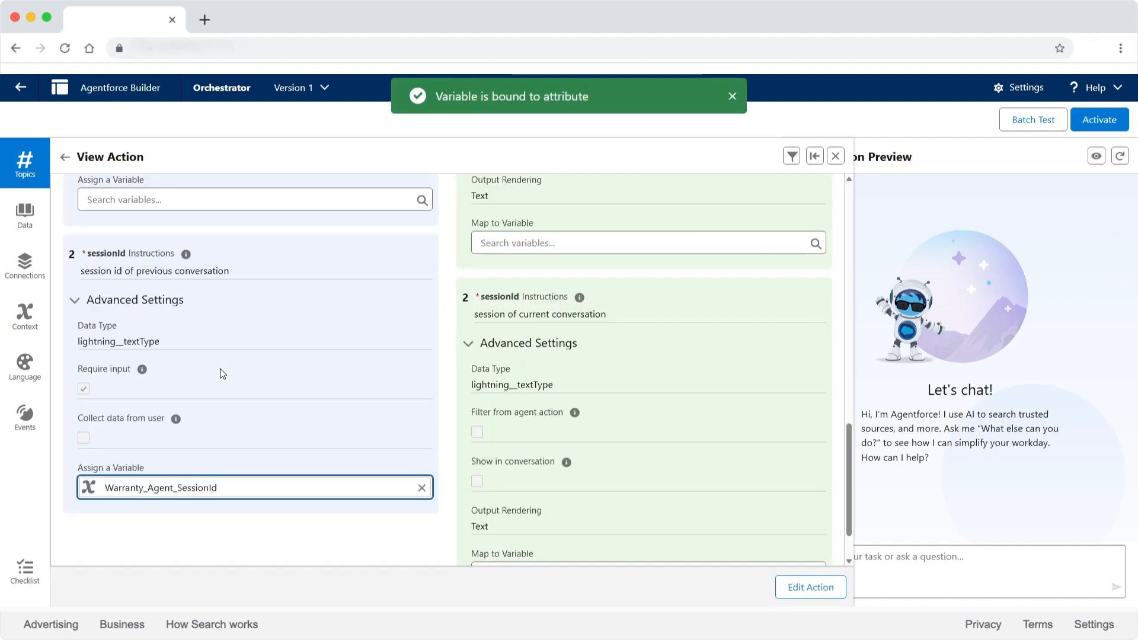
- Map the sessionId output to the Warranty_Agent_SessionId variable and return to the topic details
{"action": "scroll", "coordinate": [545, 417], "scroll_direction": "down", "scroll_amount": 1}
{"action": "left_click", "coordinate": [542, 515]}
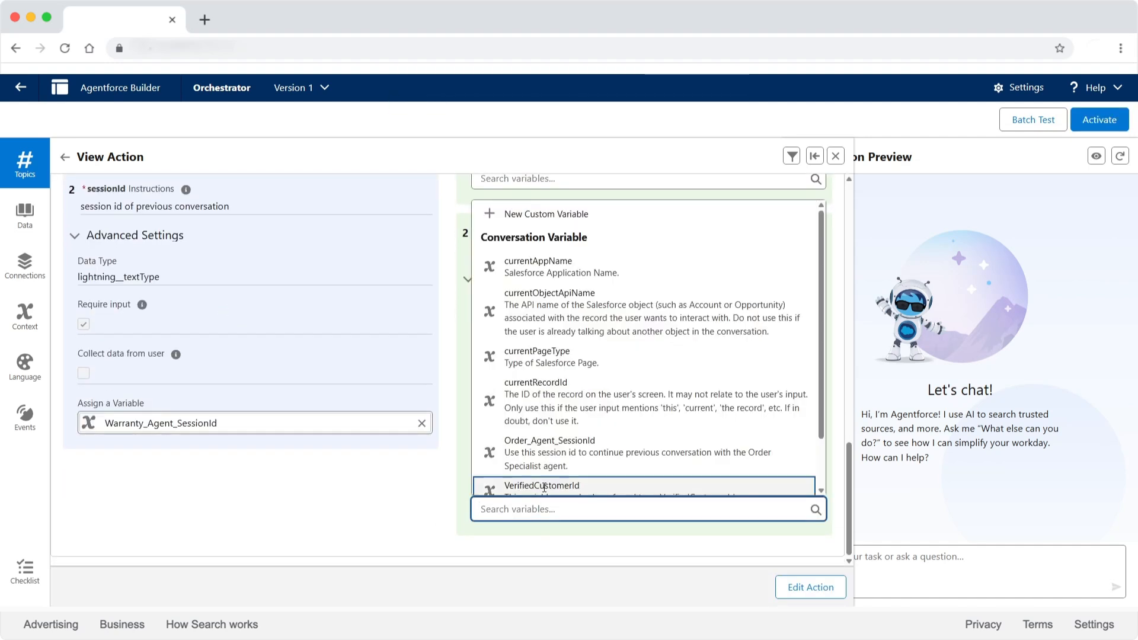
{"action": "scroll", "coordinate": [551, 468], "scroll_direction": "down", "scroll_amount": 2}
{"action": "left_click", "coordinate": [554, 463]}
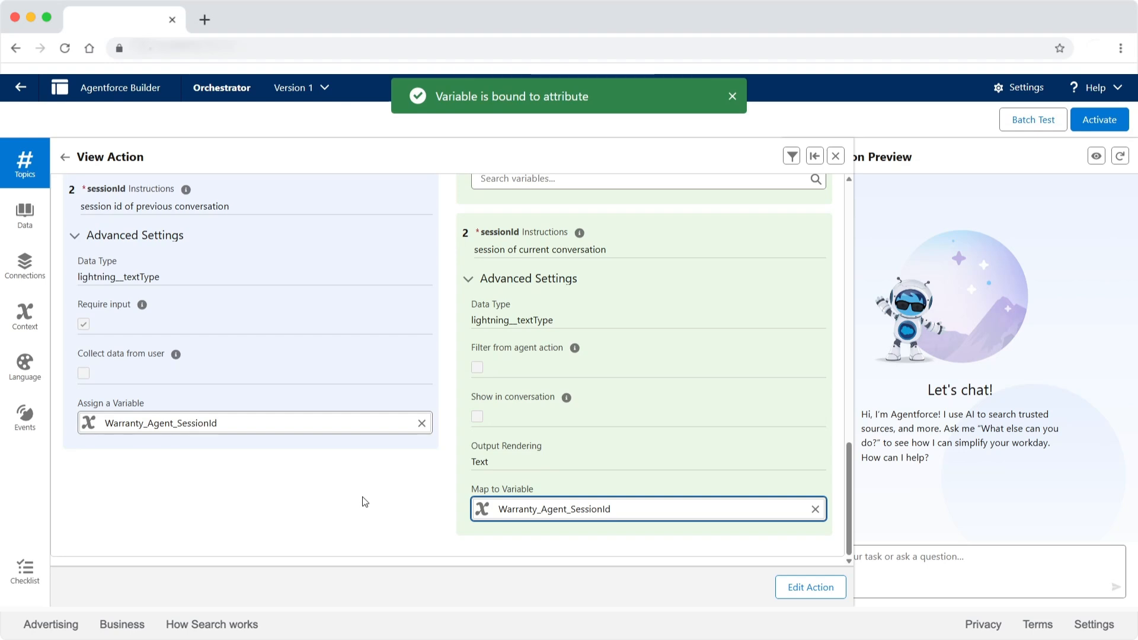
{"action": "left_click", "coordinate": [66, 158]}
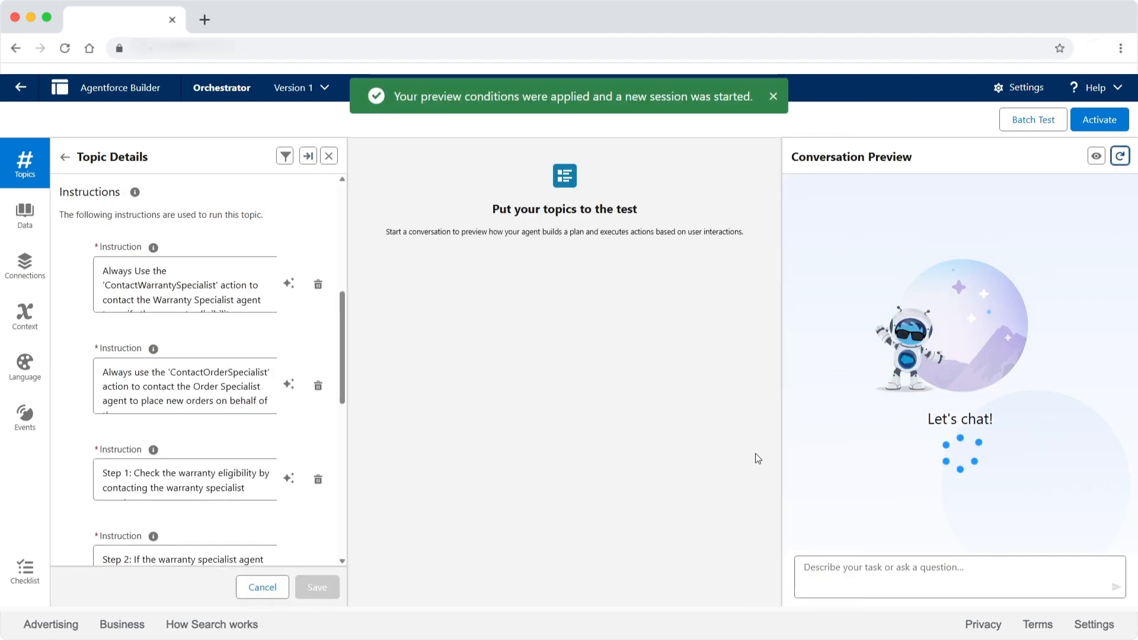
- Send the agent preview the message "Hi can you please check the warranty status of my industrial pump x?"
{"action": "left_click", "coordinate": [844, 566]}
{"action": "type", "text": "Hi can you please s"}
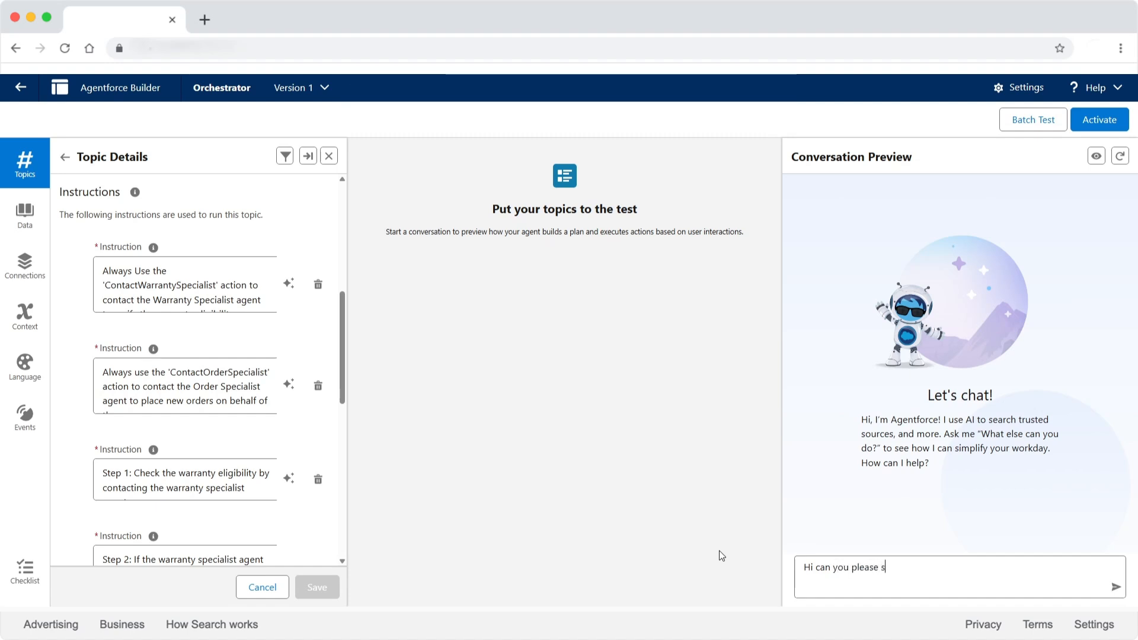
{"action": "key", "text": "BackSpace"}
{"action": "type", "text": "check the warranty s"}
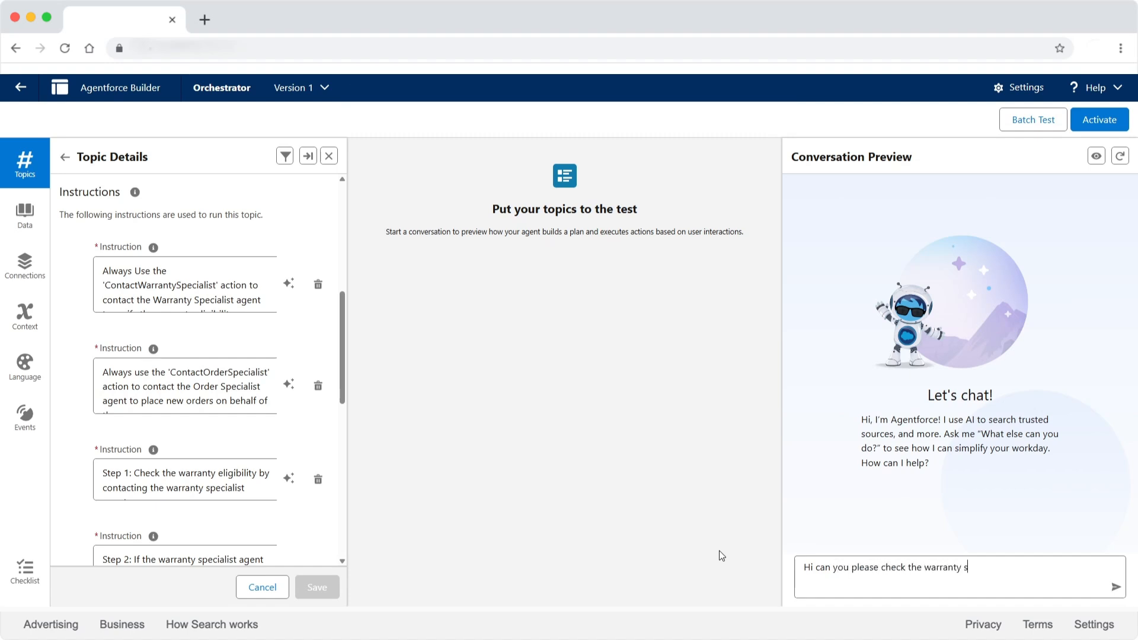
{"action": "type", "text": "tatus of my industrial pump x?"}
{"action": "key", "text": "Return"}
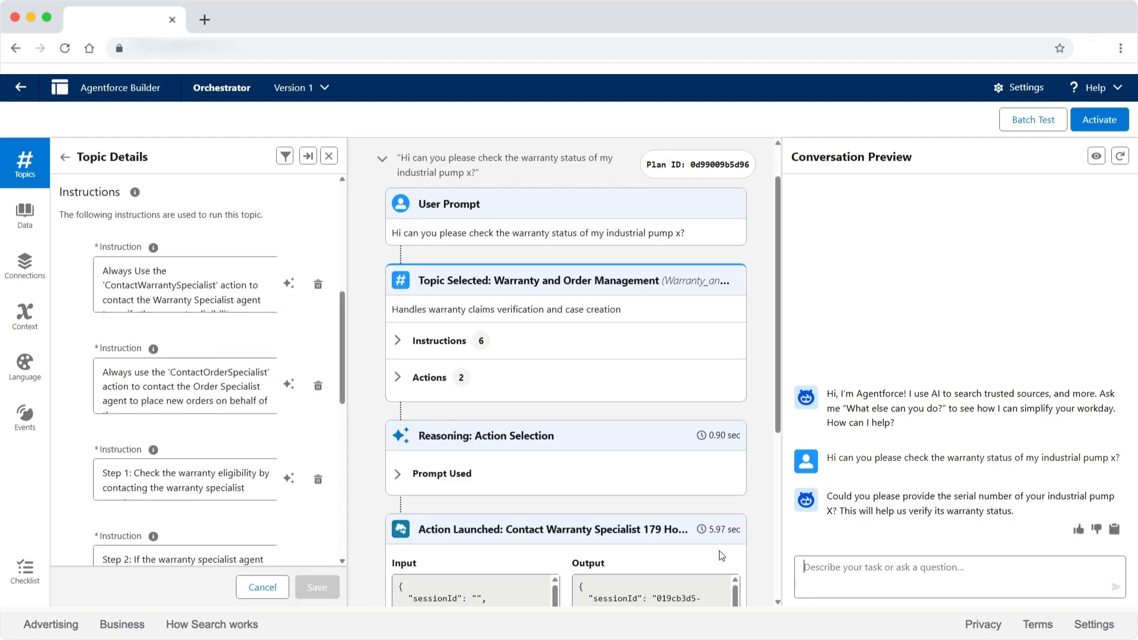
- Review the launched warranty action in the plan trace and answer the agent with serial number "SN-10011"
{"action": "left_click_drag", "start_coordinate": [776, 314], "coordinate": [771, 496]}
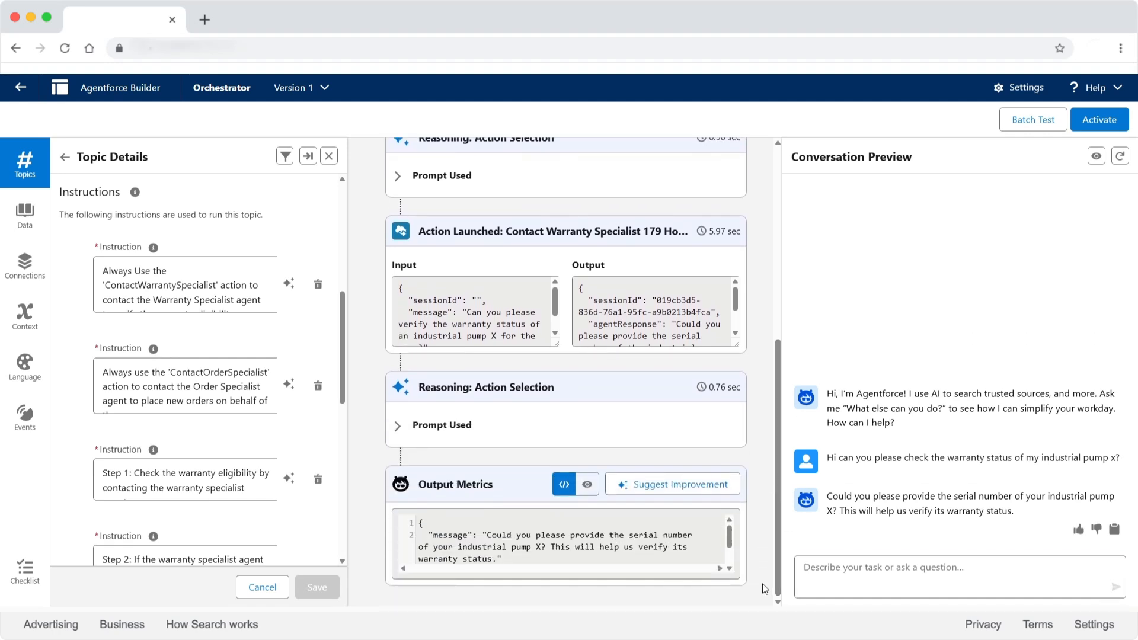
{"action": "type", "text": "SN-10011"}
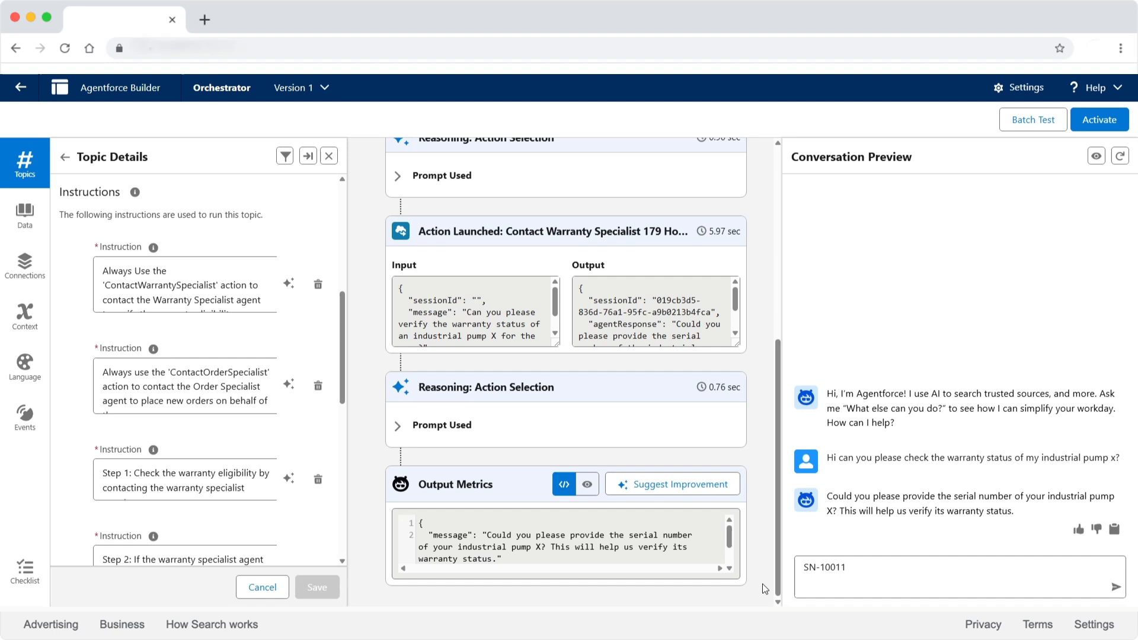
{"action": "left_click", "coordinate": [1115, 587]}
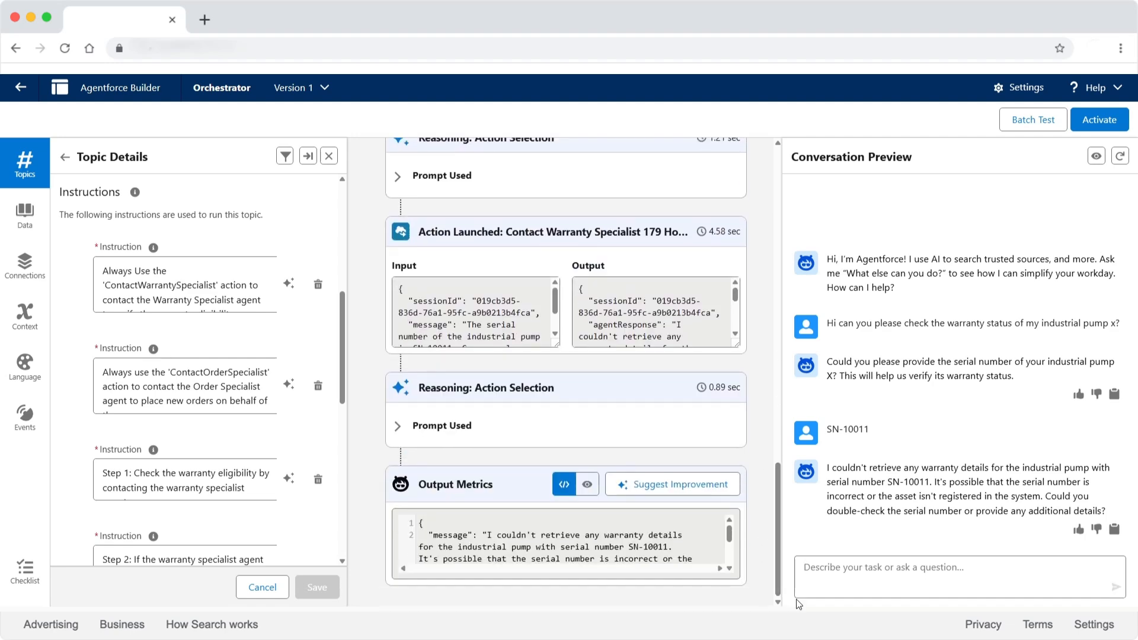
- Correct the serial number by sending the agent "Sorry the serial number is SN-1001"
{"action": "type", "text": "Sorry the s"}
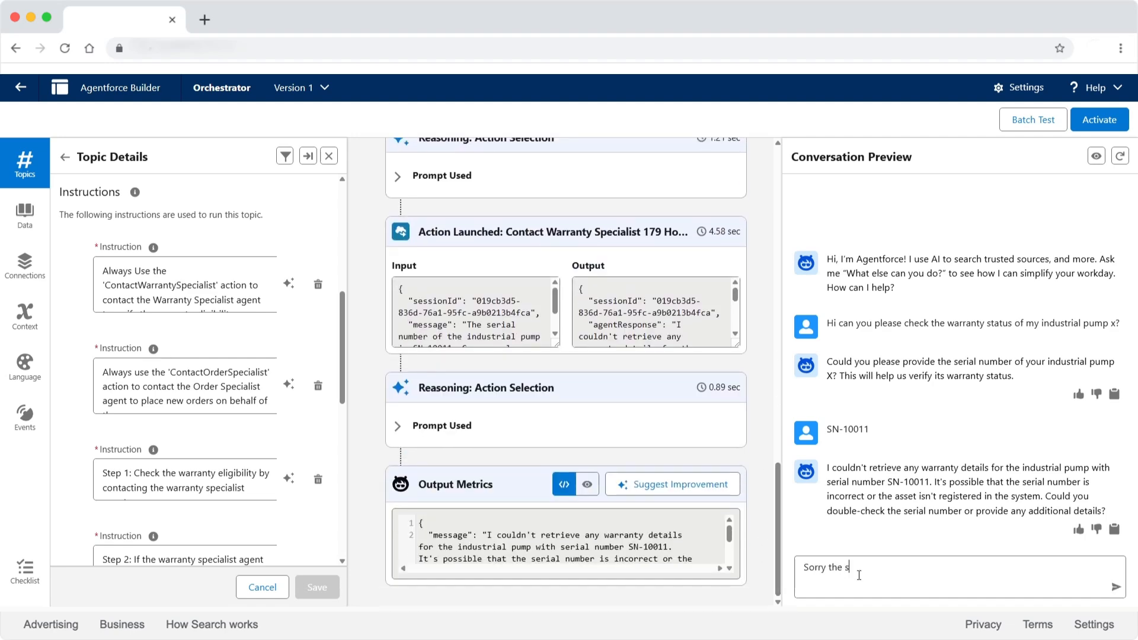
{"action": "type", "text": "erial number is SN-1001"}
{"action": "left_click", "coordinate": [1115, 587]}
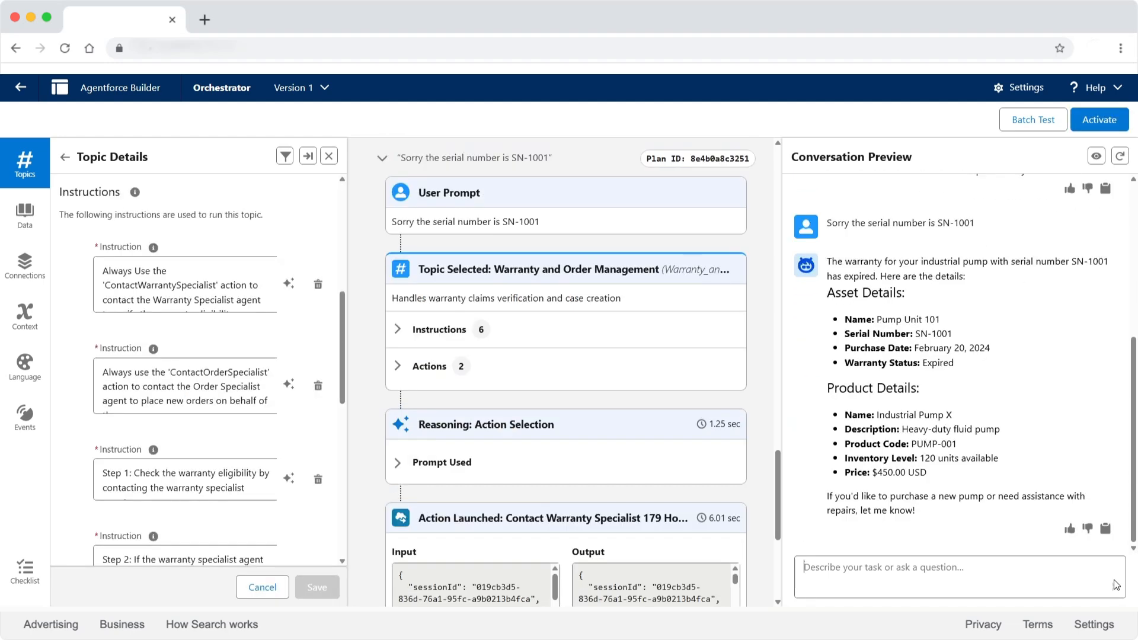
- Send the agent the reply "Hmm, sure I would like to purchase a new pump"
{"action": "type", "text": "Hmm."}
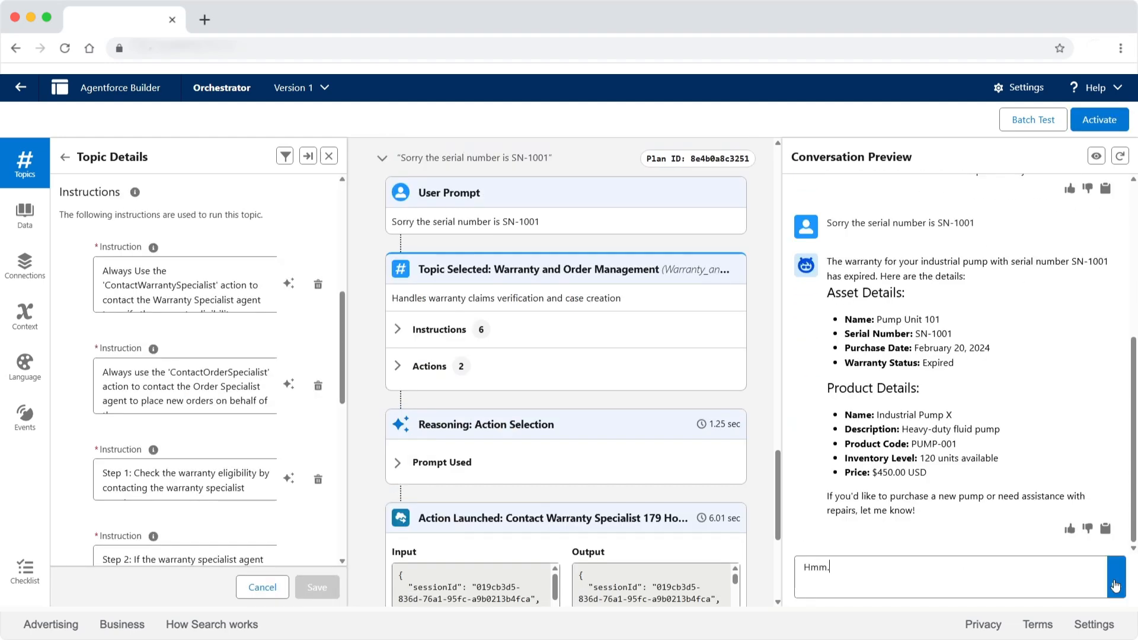
{"action": "type", "text": " sure I would like to purchase a new pump"}
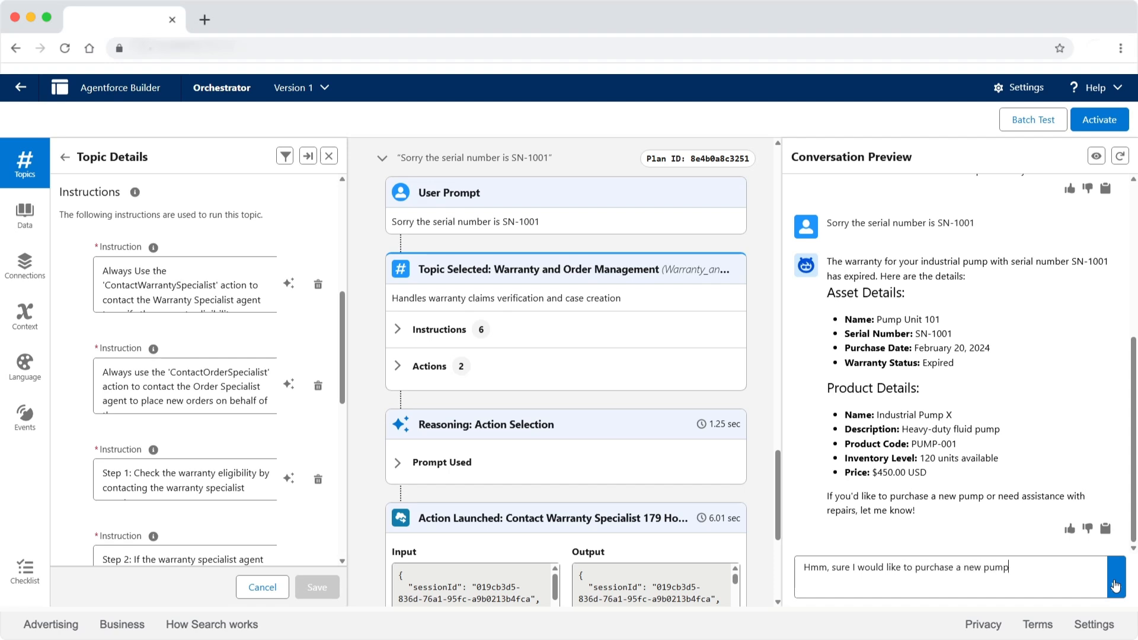
{"action": "left_click", "coordinate": [1115, 585]}
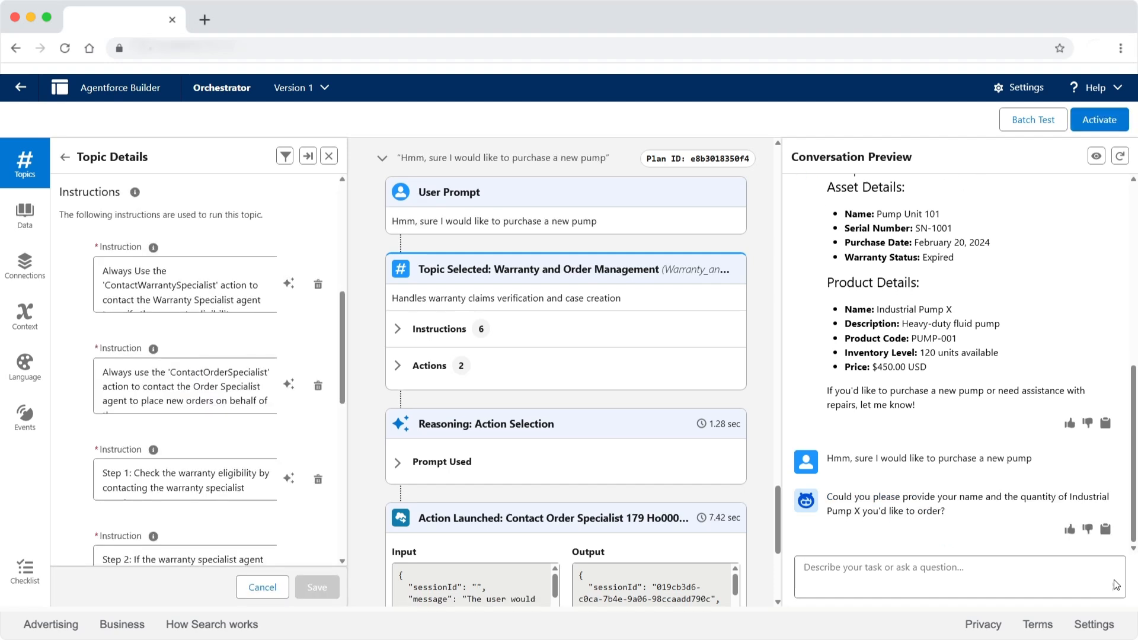
- Send the agent the customer's name and, on a second line, "Quantity - 1" to place the pump order
{"action": "type", "text": "Name - Alex"}
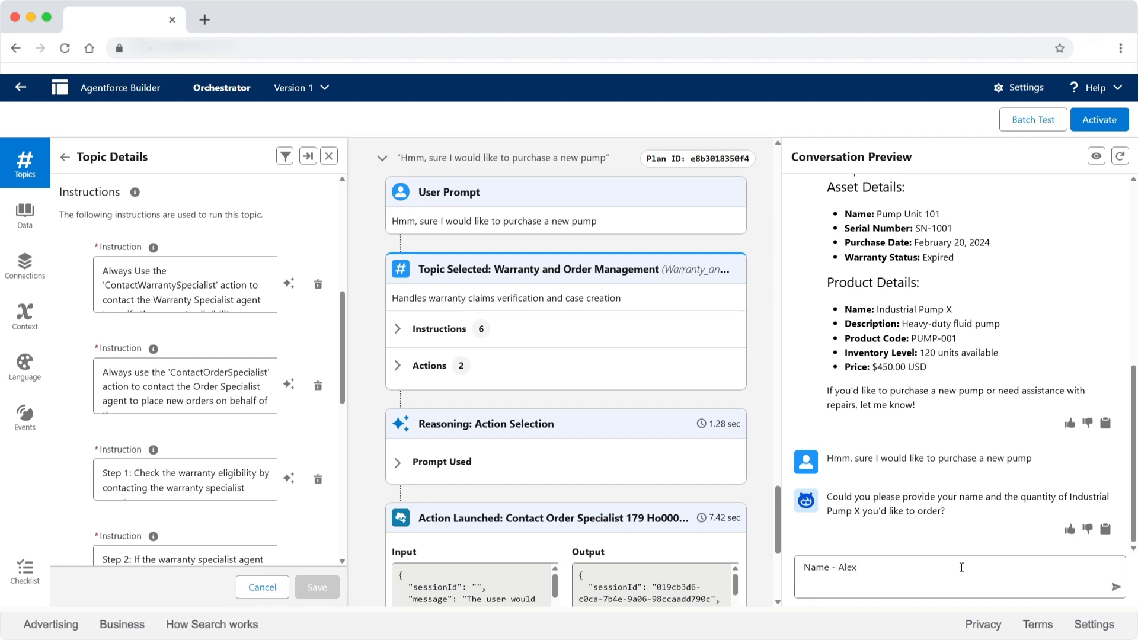
{"action": "key", "text": "shift+Return"}
{"action": "type", "text": "Quantity - 1"}
{"action": "left_click", "coordinate": [1117, 588]}
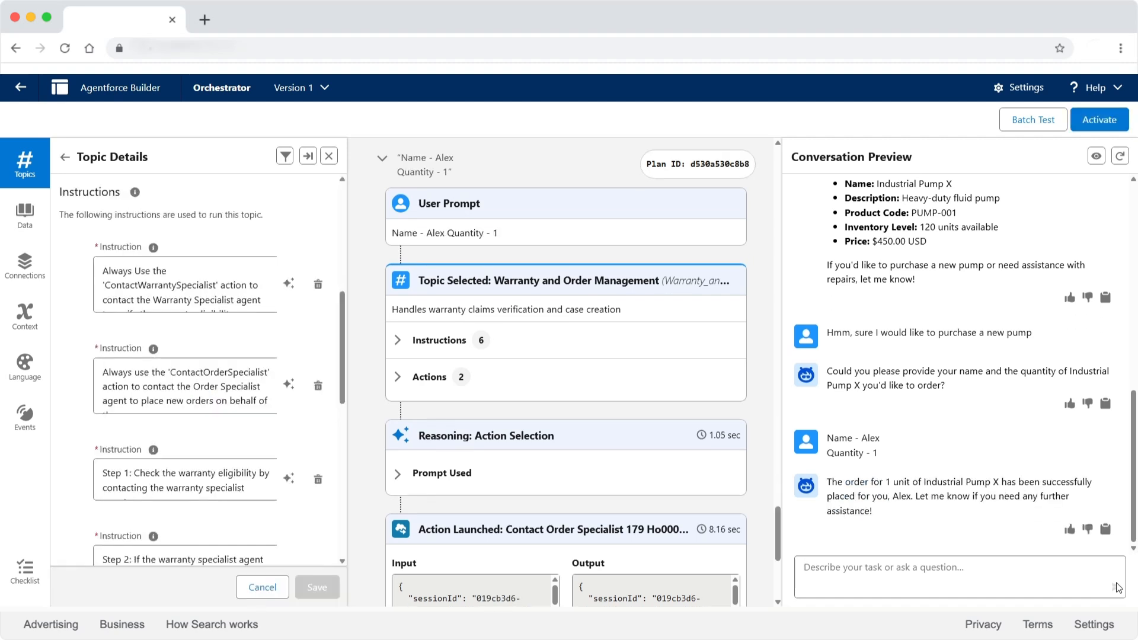
- Review the order action in the plan trace and open the new Global Industrial Solutions order from the My Orders list
{"action": "left_click_drag", "start_coordinate": [778, 527], "coordinate": [778, 587]}
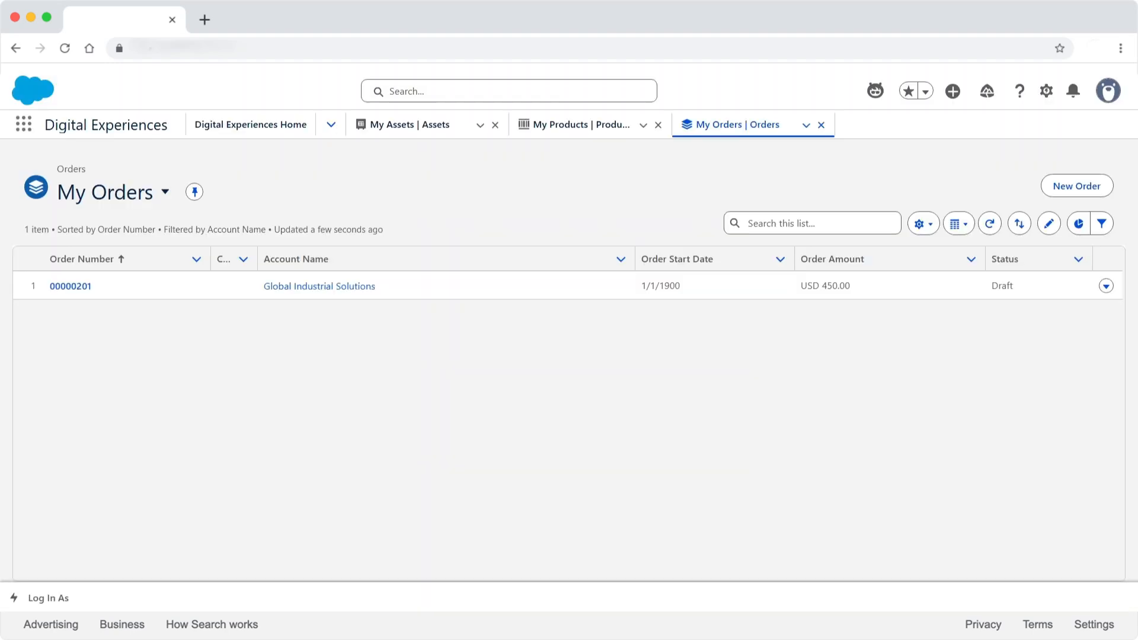
{"action": "left_click", "coordinate": [71, 286]}
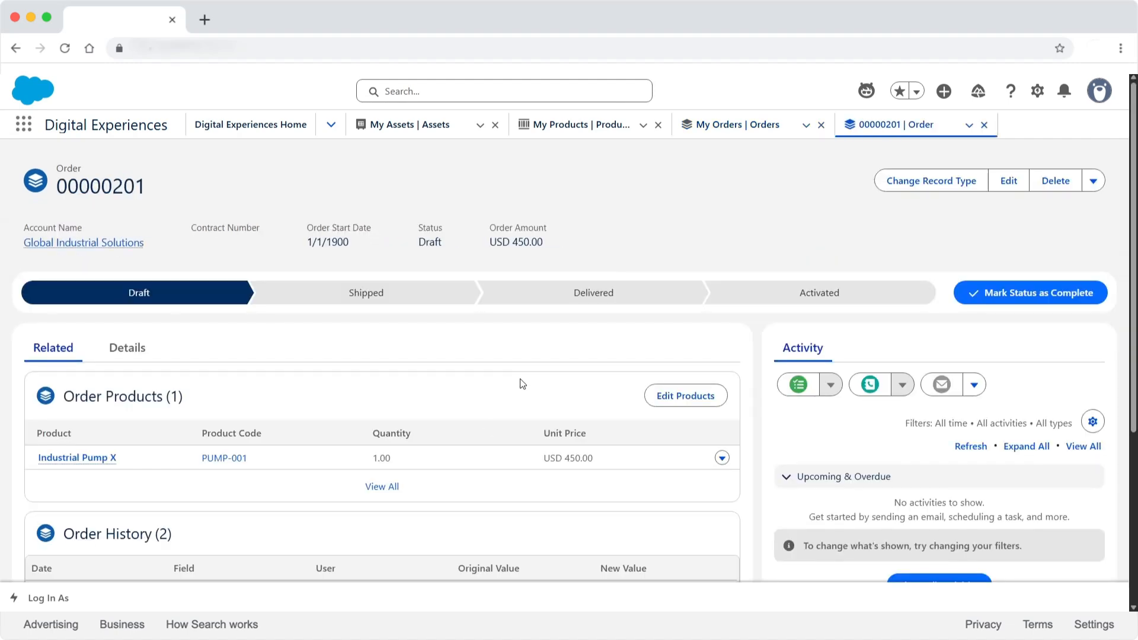